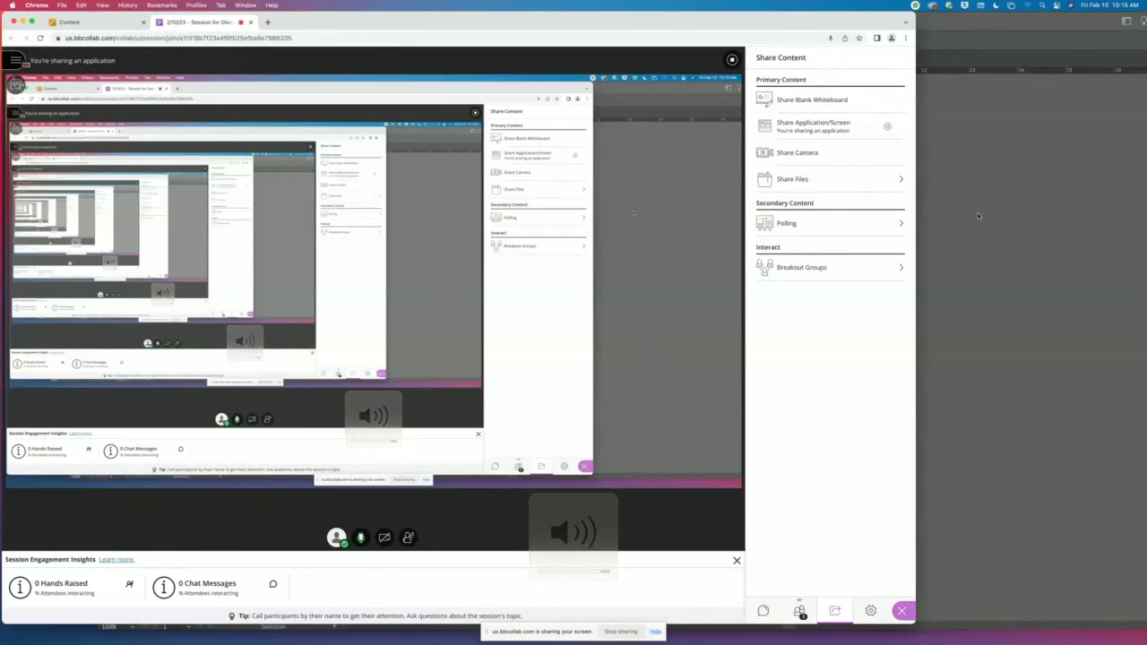
# - Switch to Illustrator and inspect the card artwork in outline view before returning to preview
pyautogui.click(978, 216)
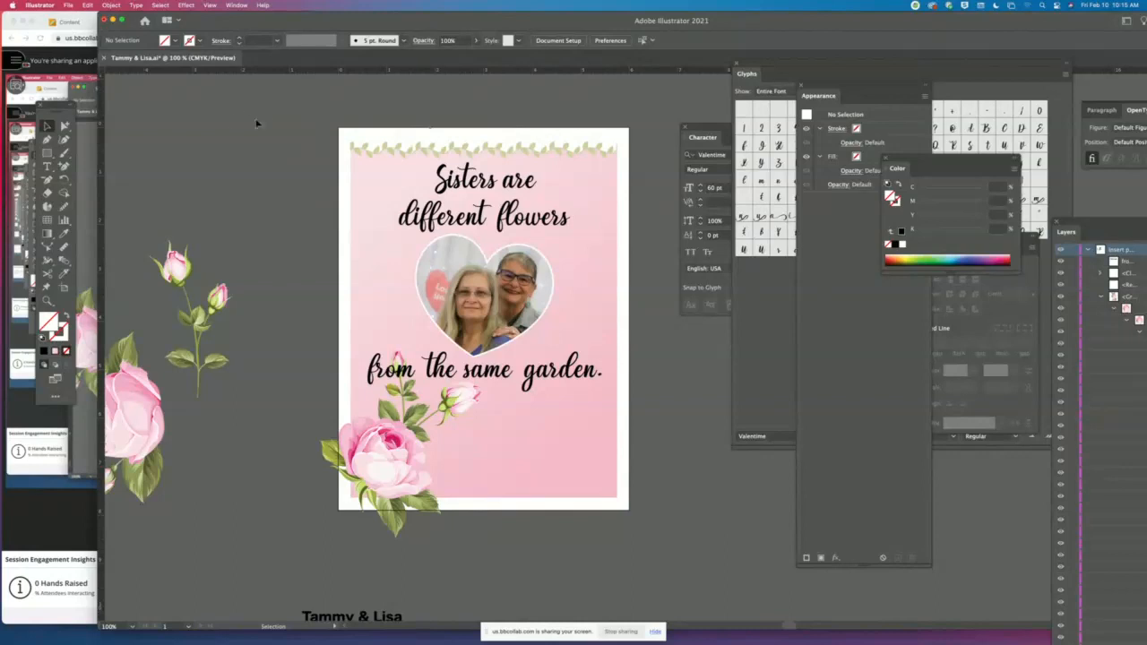
pyautogui.press('super+y')
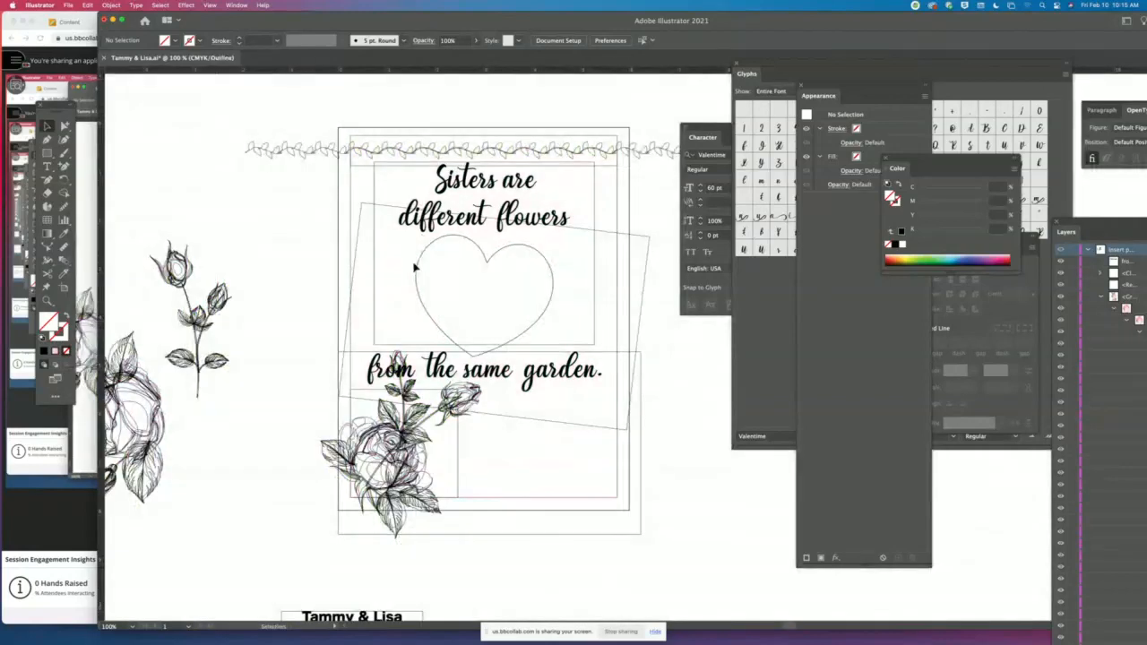
pyautogui.press('super+y')
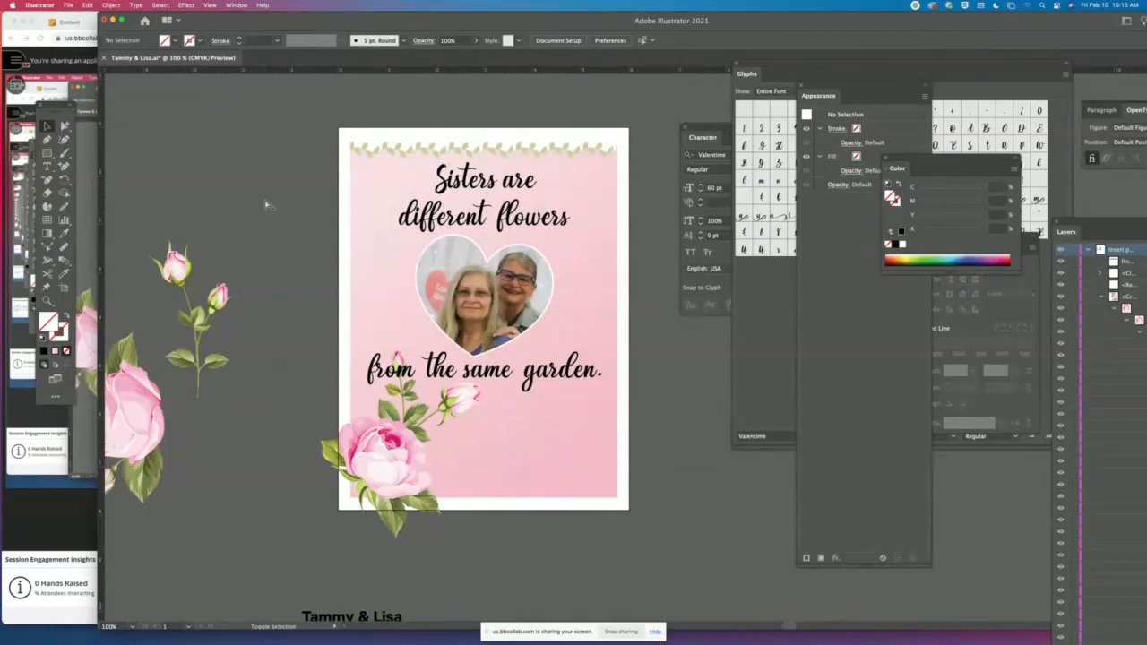
# - Save the document to the Desktop as BoastAboutItServices_LOGO in Adobe Illustrator format, accepting the Illustrator 2020 options
pyautogui.press('super+shift+s')
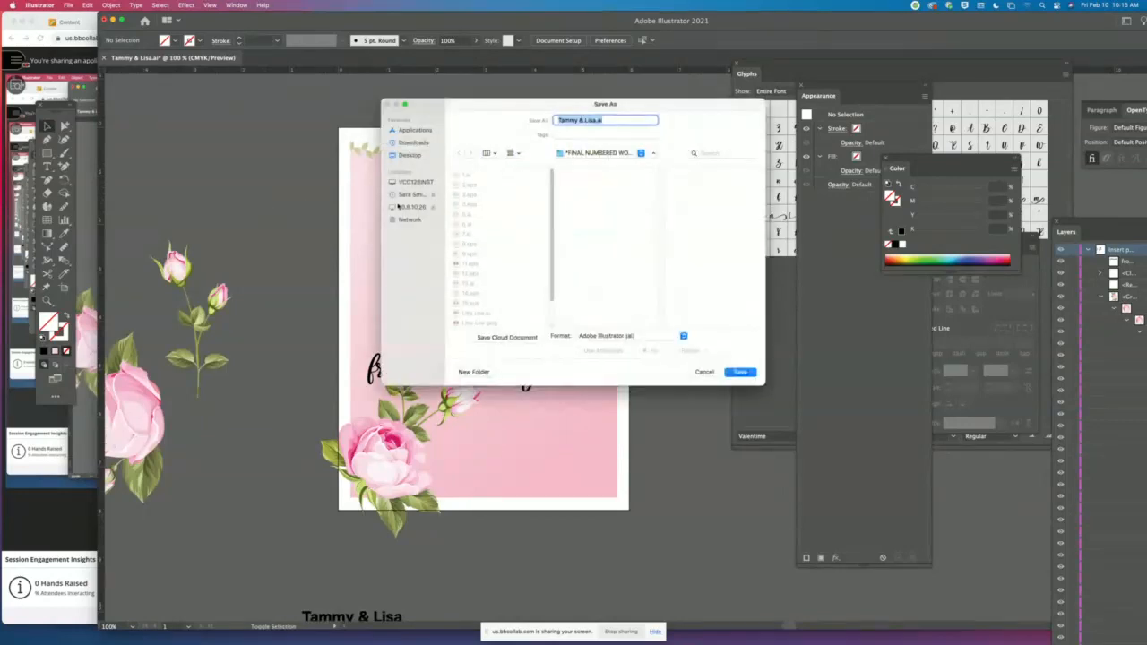
pyautogui.click(417, 156)
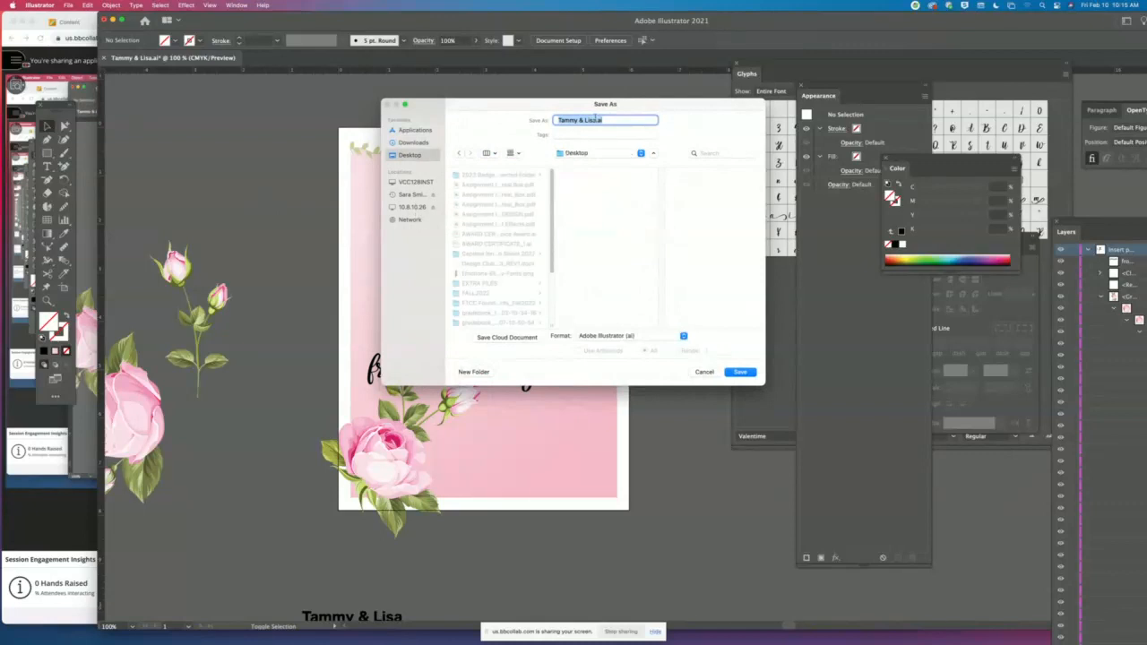
pyautogui.press('BackSpace')
pyautogui.write('BoastAboutItServices_LOGO')
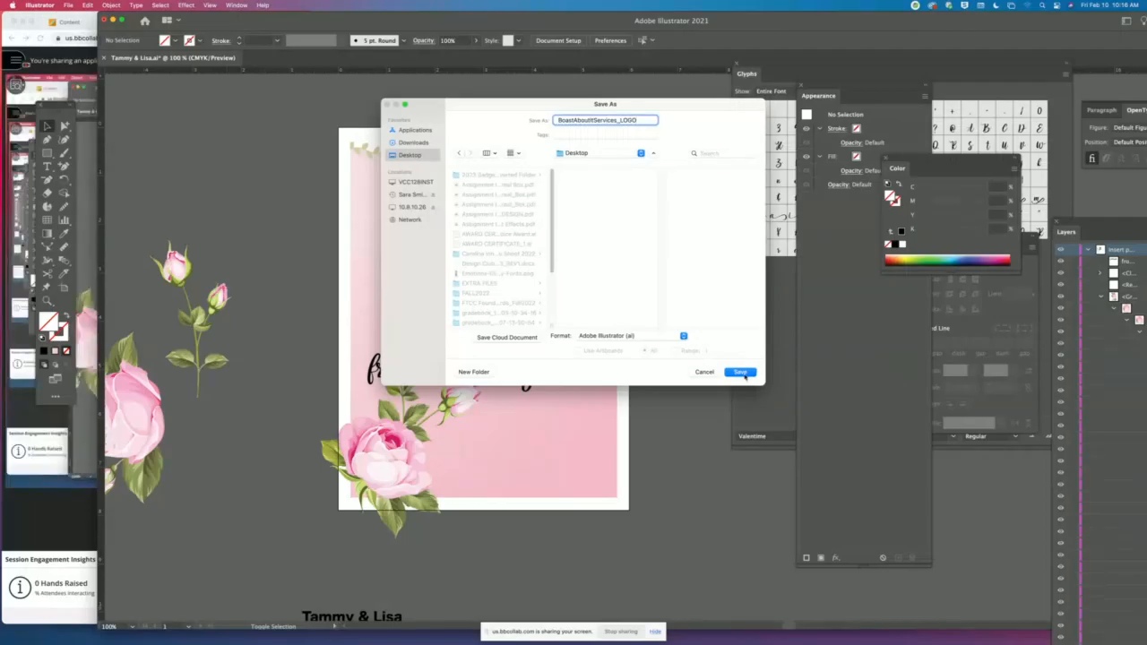
pyautogui.click(744, 374)
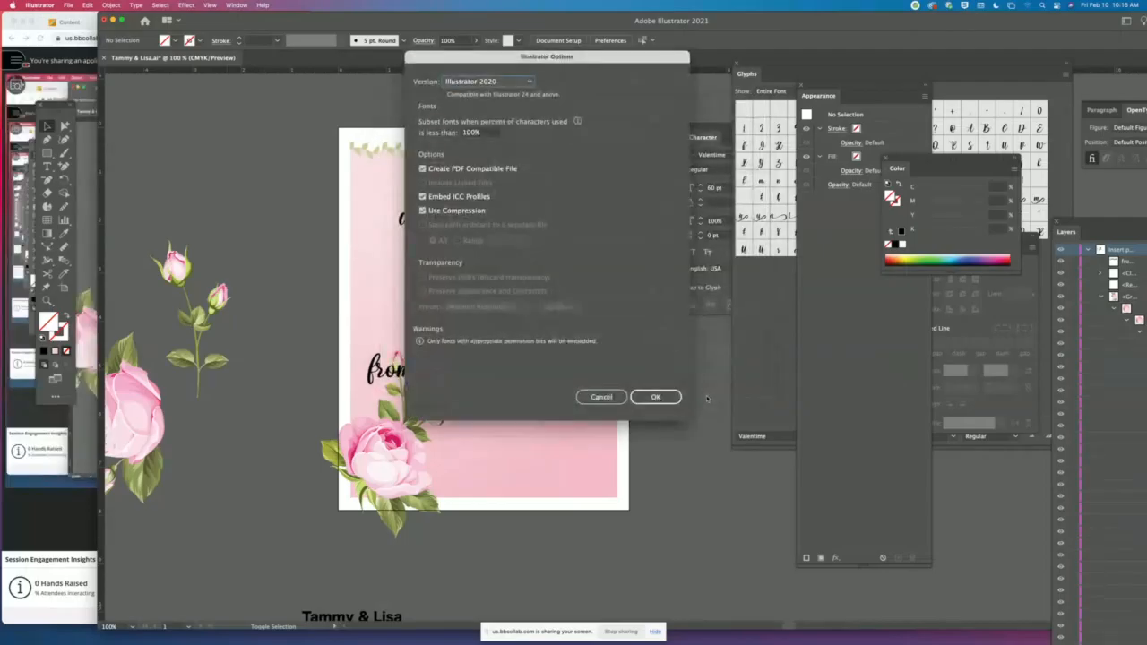
pyautogui.click(653, 398)
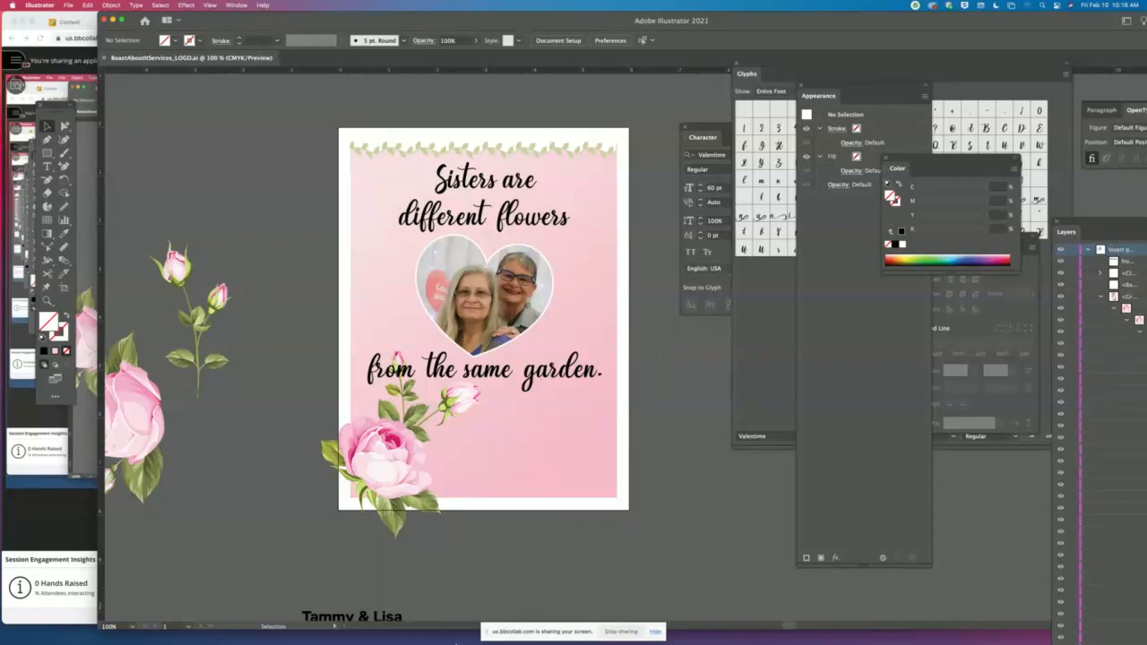
# - Switch to Finder, preview BoastAboutItServices_LOGO.ai on the Desktop, and open it in Illustrator
pyautogui.click(309, 638)
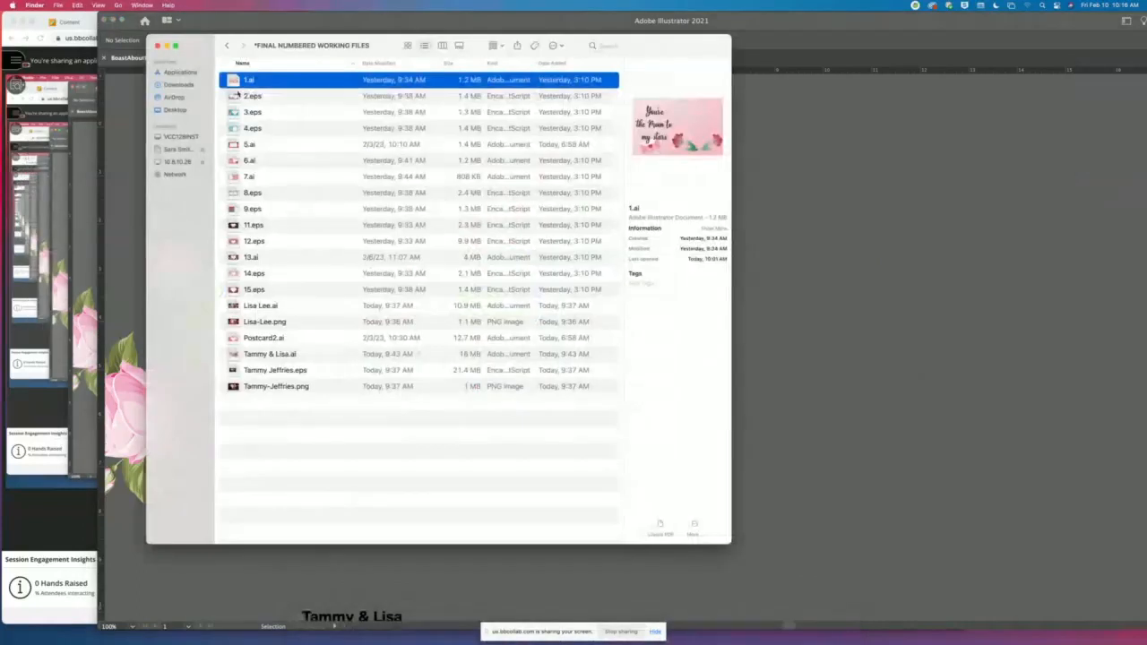
pyautogui.click(175, 109)
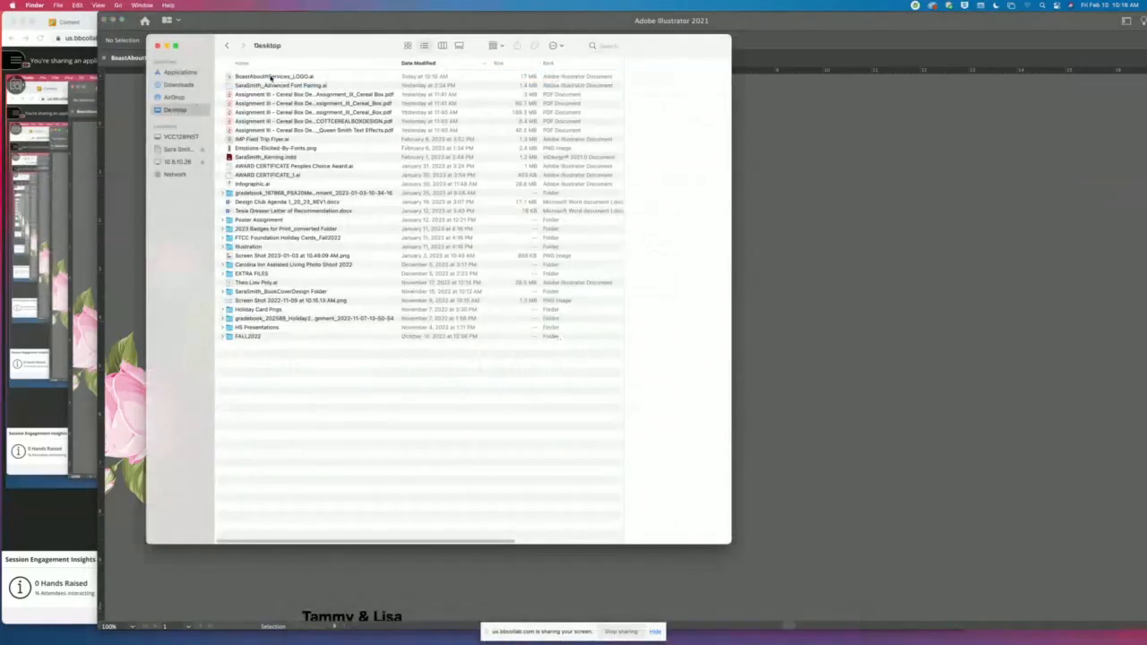
pyautogui.click(270, 77)
pyautogui.press('space')
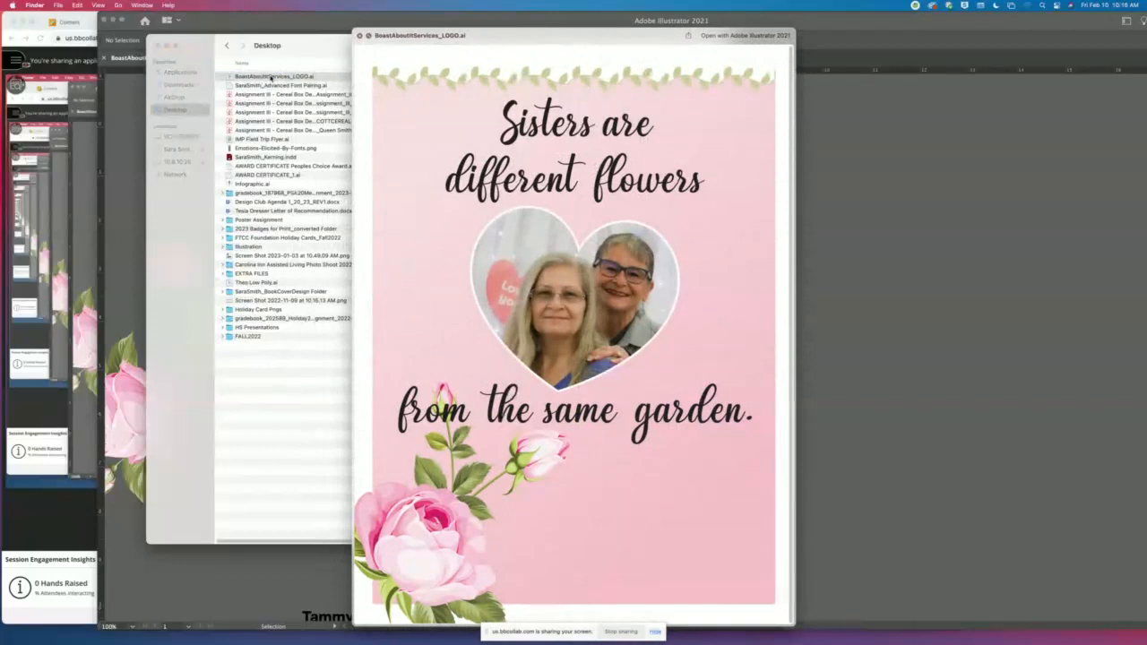
pyautogui.press('space')
pyautogui.doubleClick(270, 77)
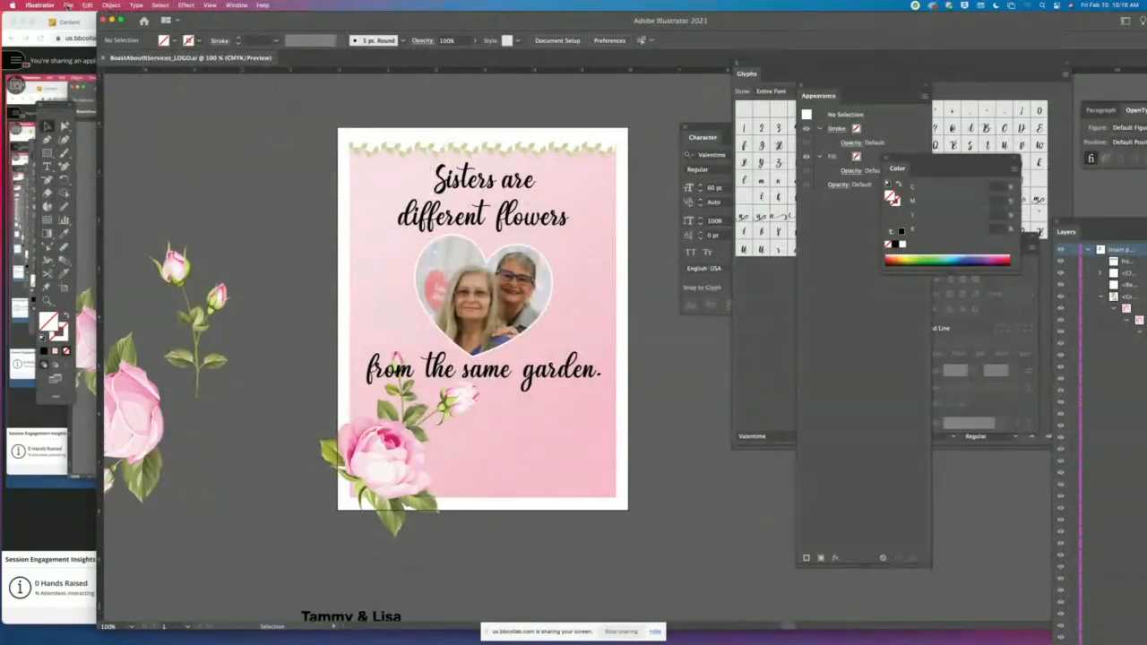
# - Start exporting the document as a PNG and create a folder named LOGO TEST on the Desktop for it
pyautogui.click(69, 6)
pyautogui.moveTo(103, 189)
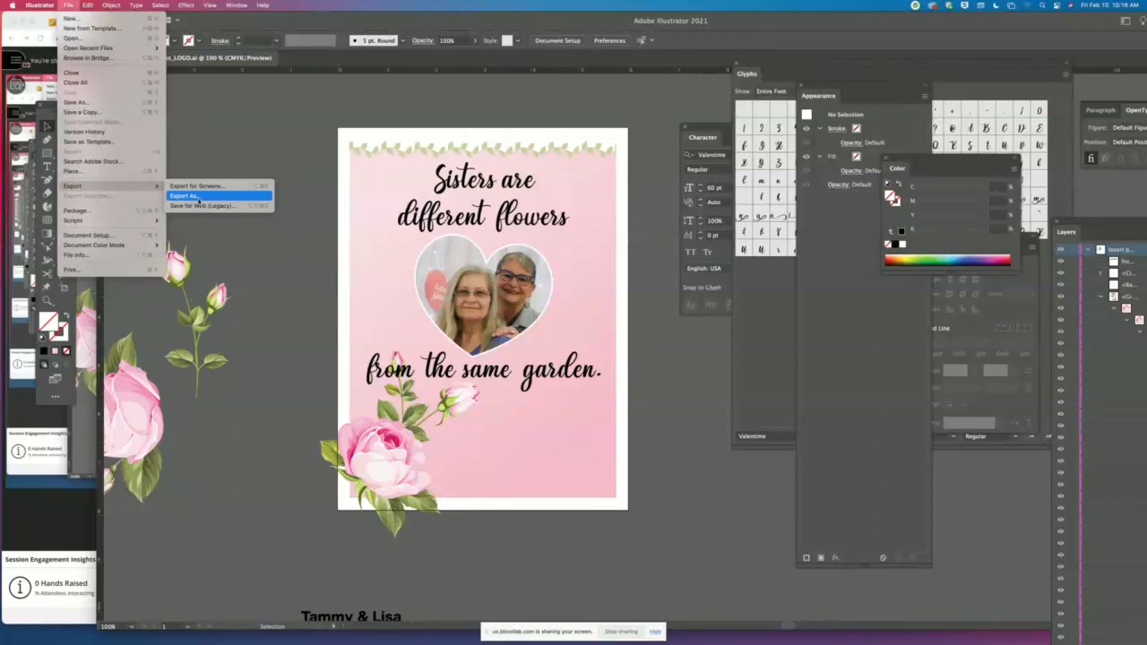
pyautogui.click(260, 199)
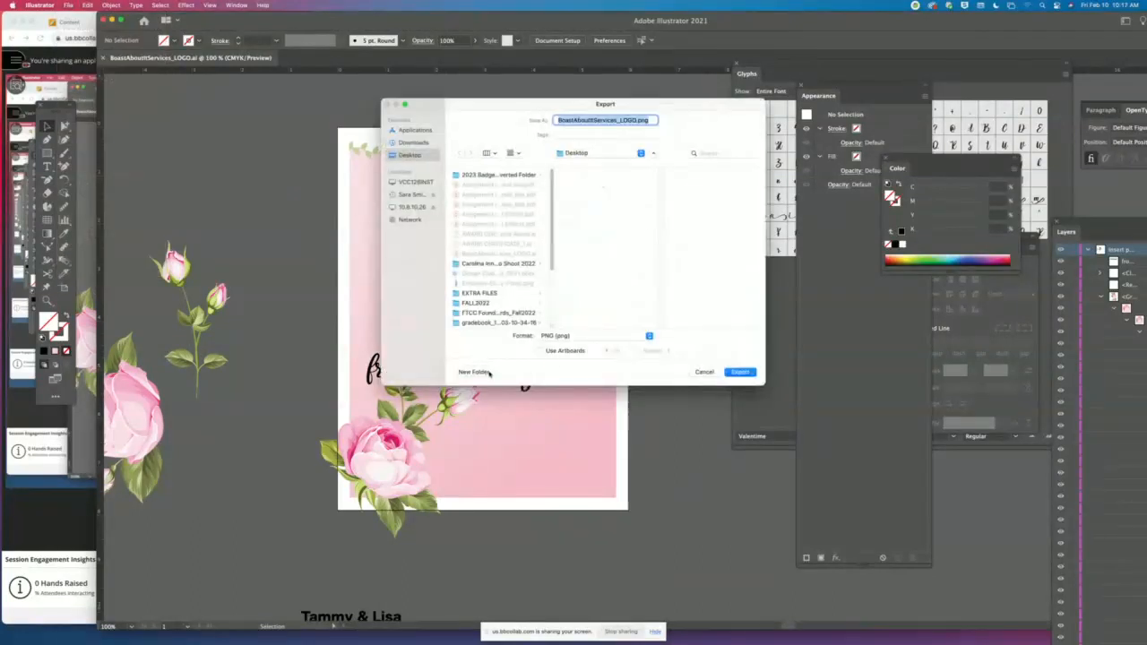
pyautogui.click(481, 373)
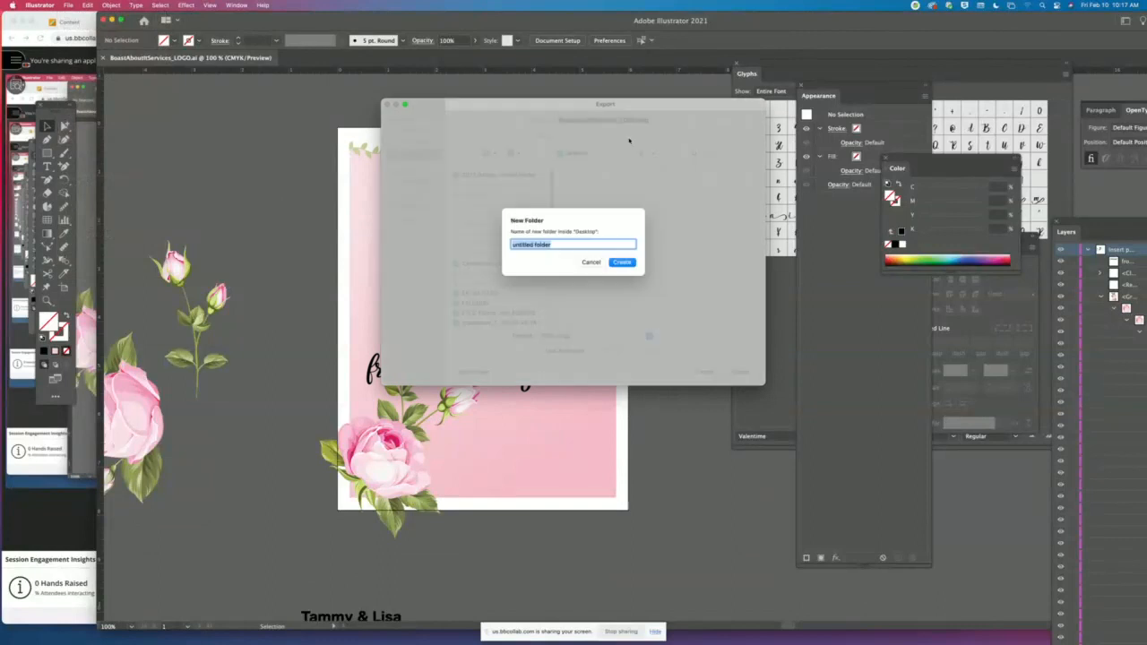
pyautogui.write('LOGO TEST')
pyautogui.click(625, 263)
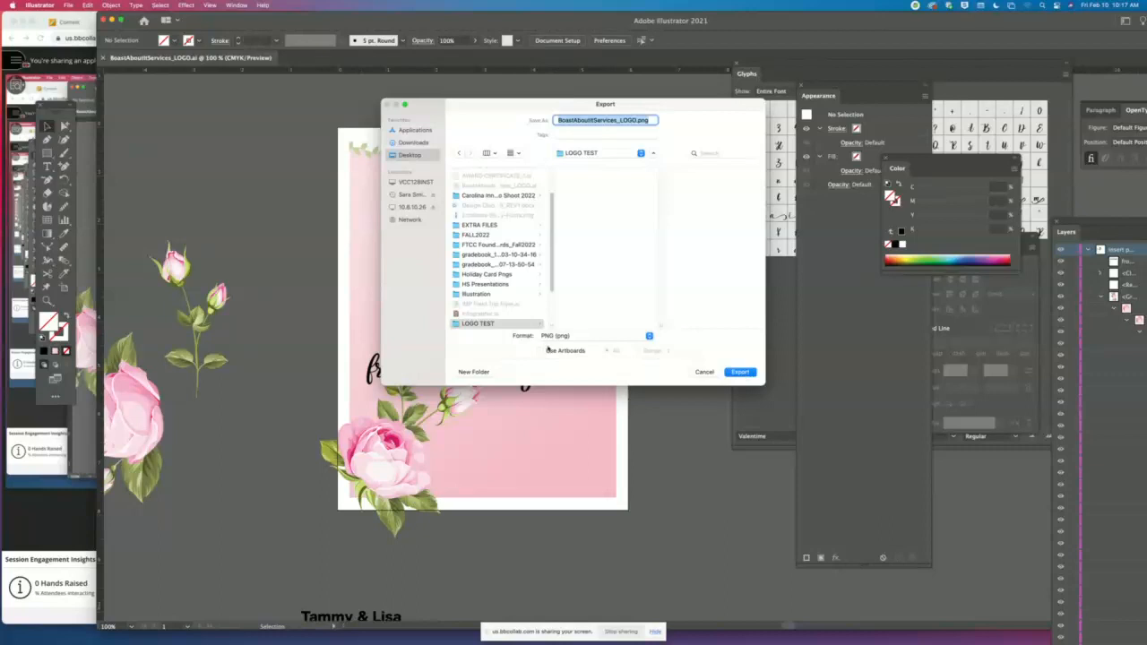
# - Try the White, Black and Transparent background colors in the PNG options and cancel the export
pyautogui.click(737, 372)
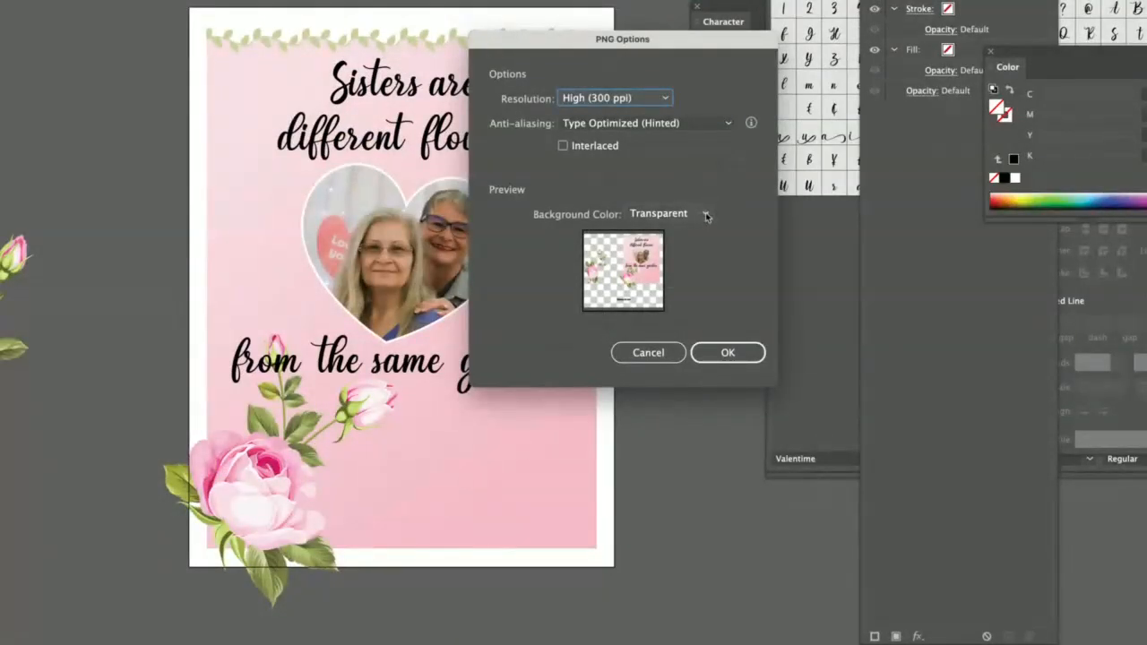
pyautogui.click(705, 215)
pyautogui.click(658, 253)
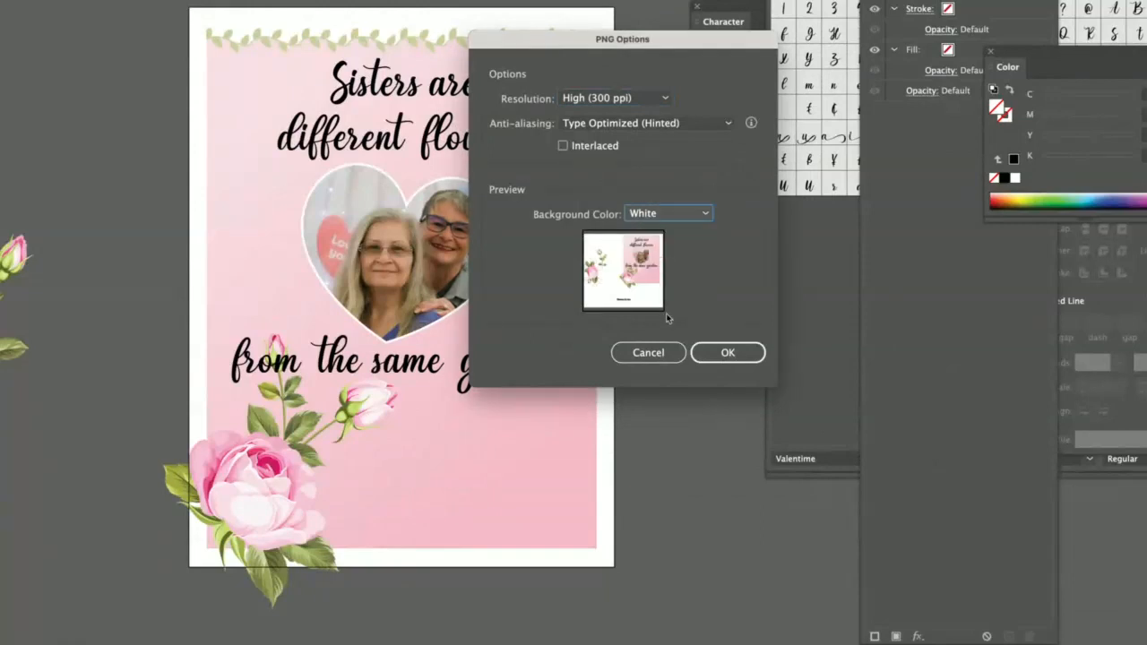
pyautogui.click(705, 216)
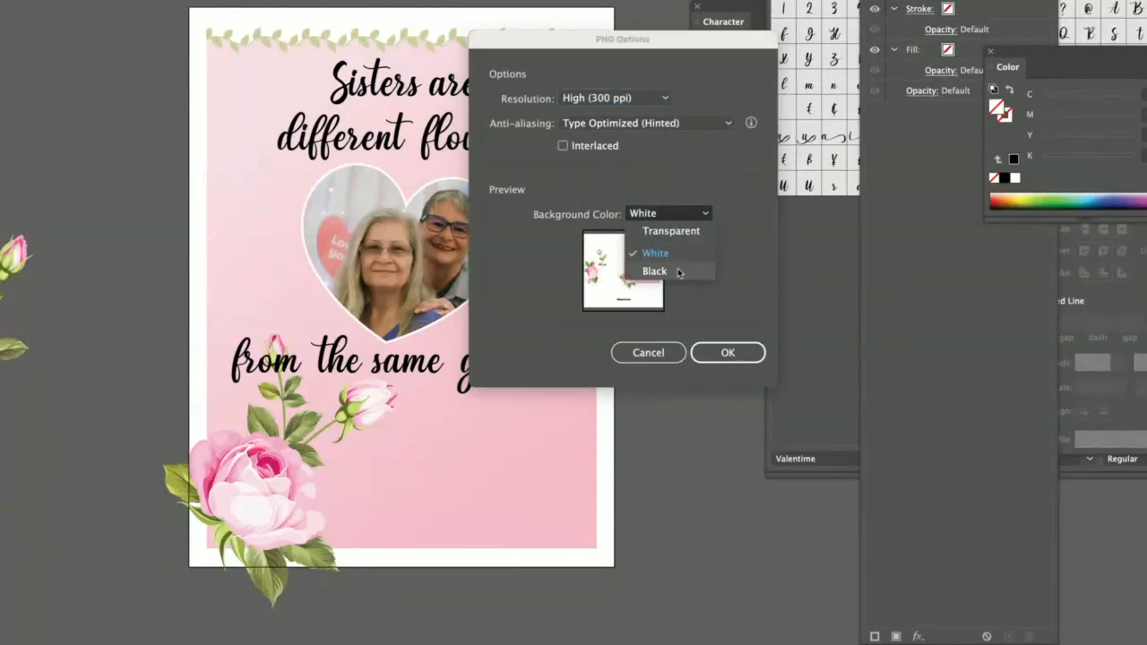
pyautogui.click(679, 271)
pyautogui.click(705, 213)
pyautogui.click(685, 236)
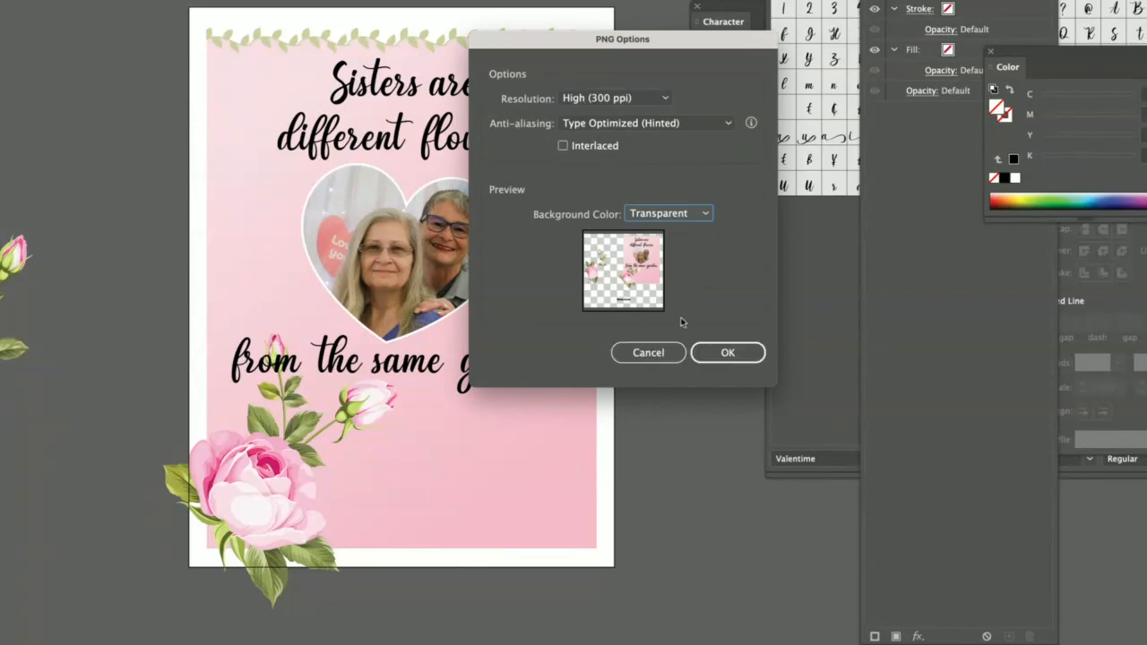
pyautogui.click(670, 355)
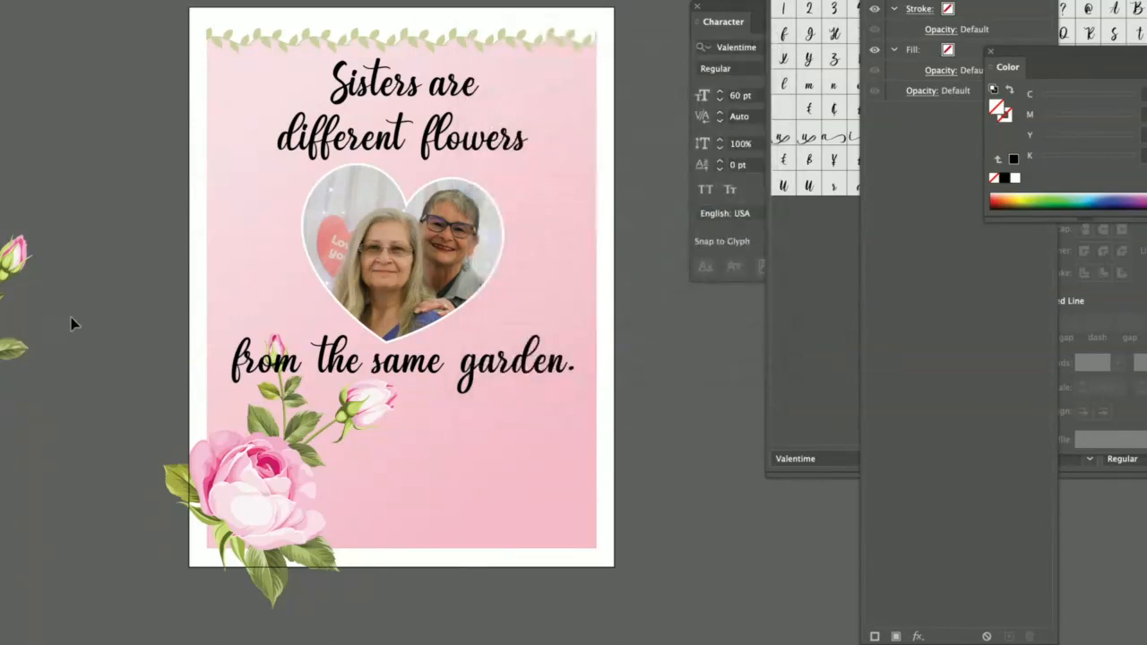
# - Delete the spare rose artwork lying outside the artboard beside the card
pyautogui.hscroll(-5, 167, 320)
pyautogui.moveTo(252, 226); pyautogui.dragTo(444, 460)
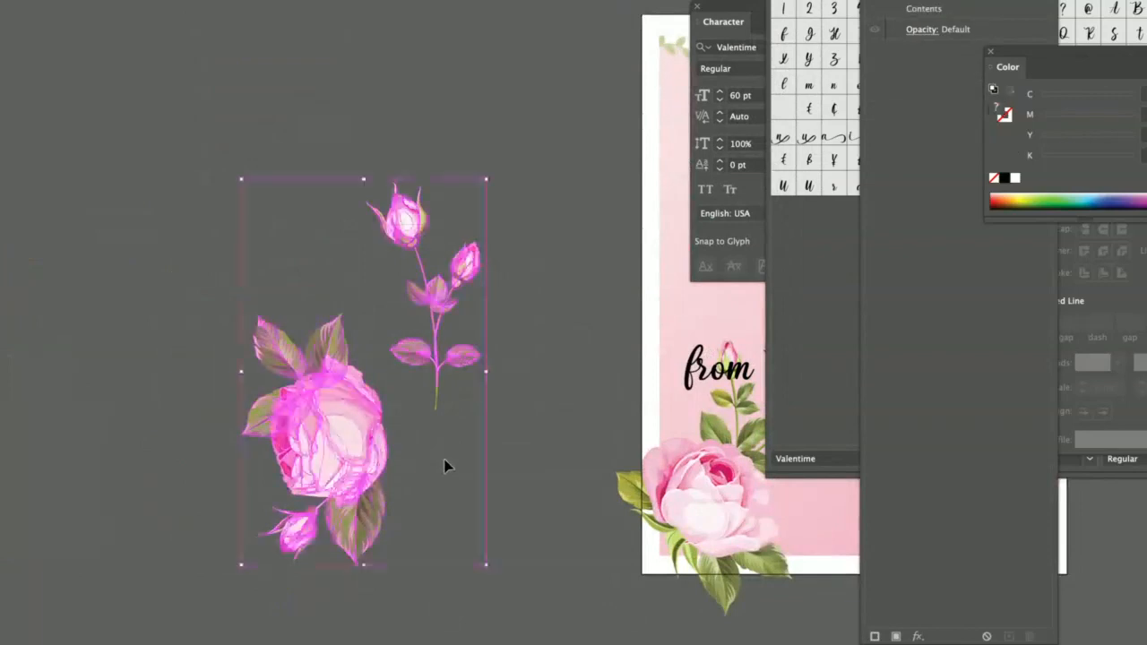
pyautogui.press('Delete')
pyautogui.hscroll(-5, 467, 440)
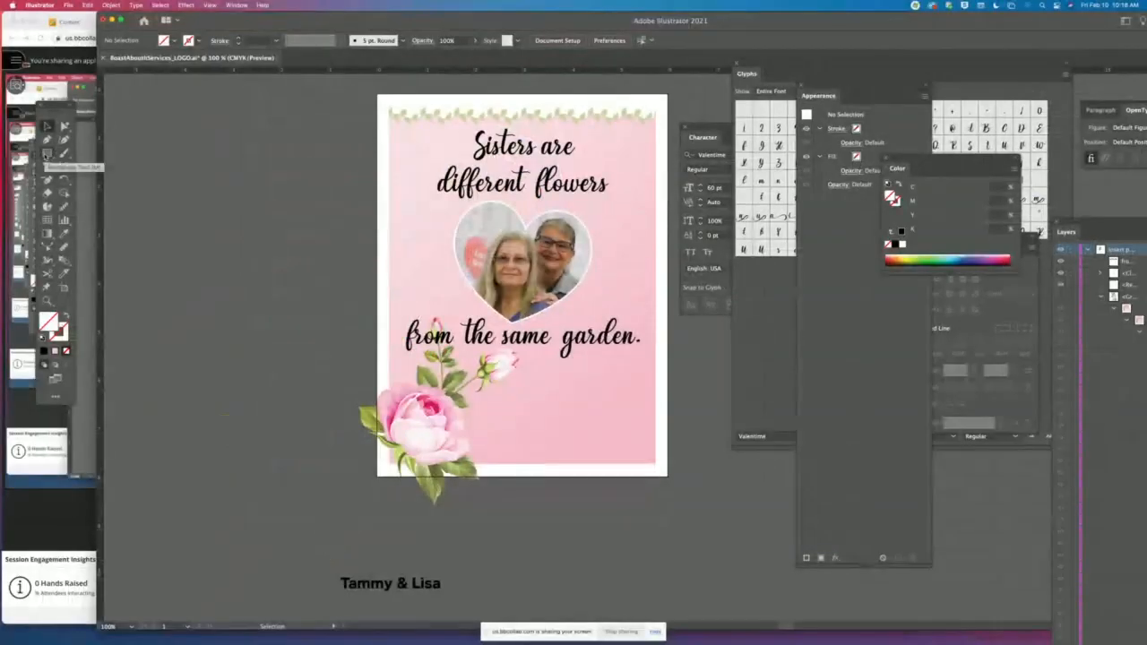
# - Draw a rectangle about 2.78 by 3.48 in over the rose artwork, using the default white fill and black stroke
pyautogui.click(47, 153)
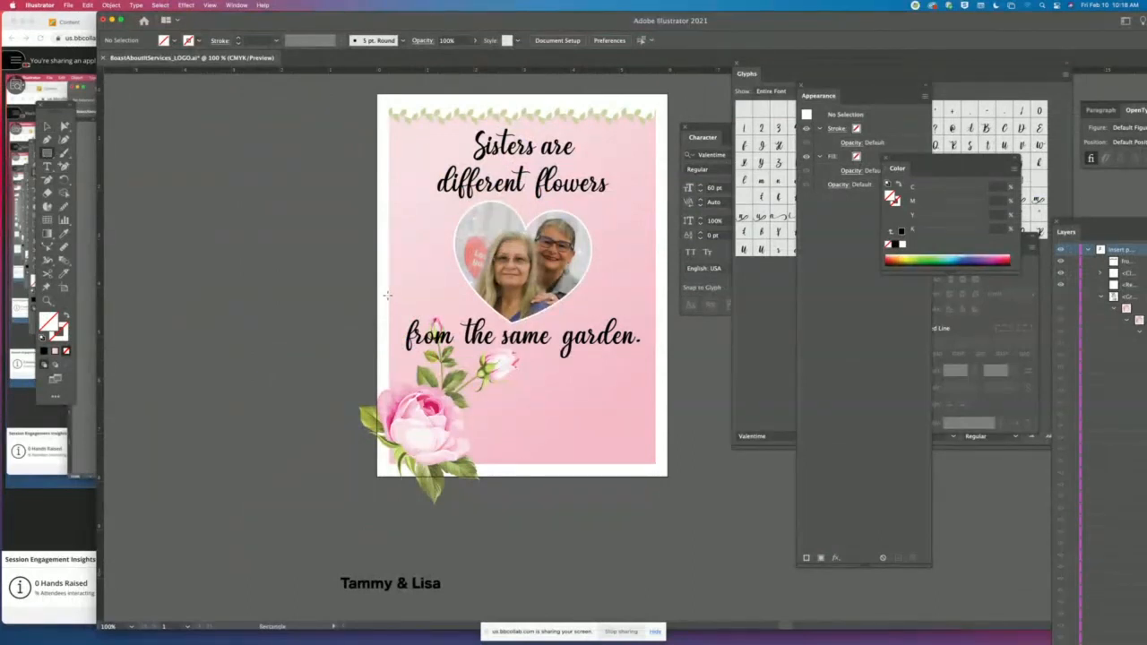
pyautogui.moveTo(387, 294); pyautogui.dragTo(524, 466)
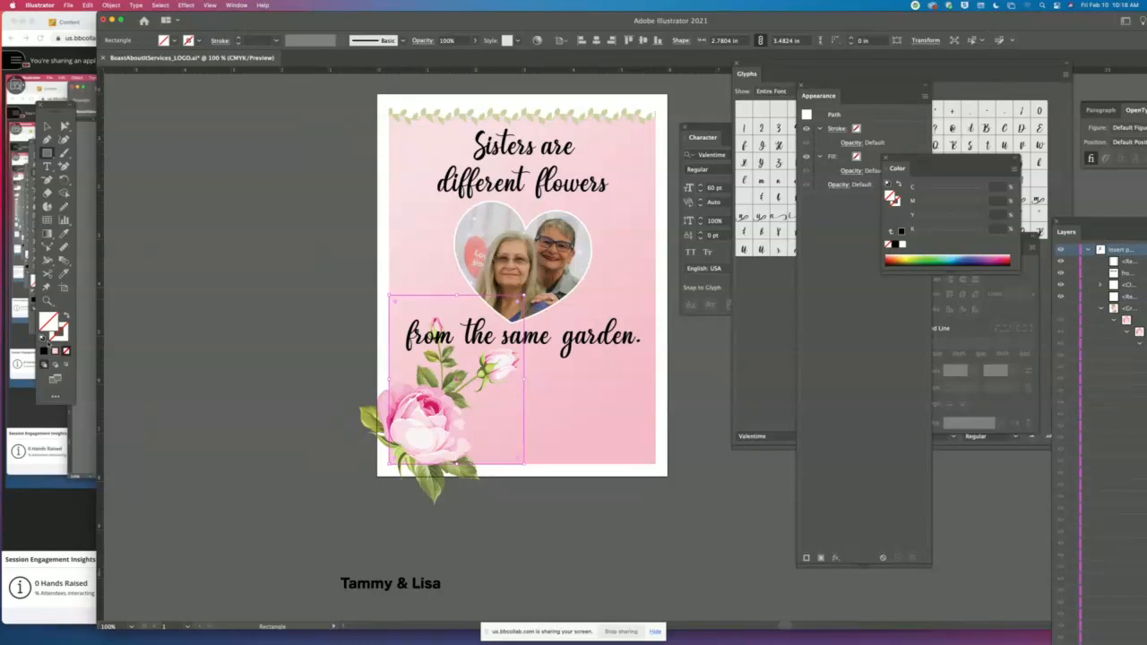
pyautogui.click(42, 341)
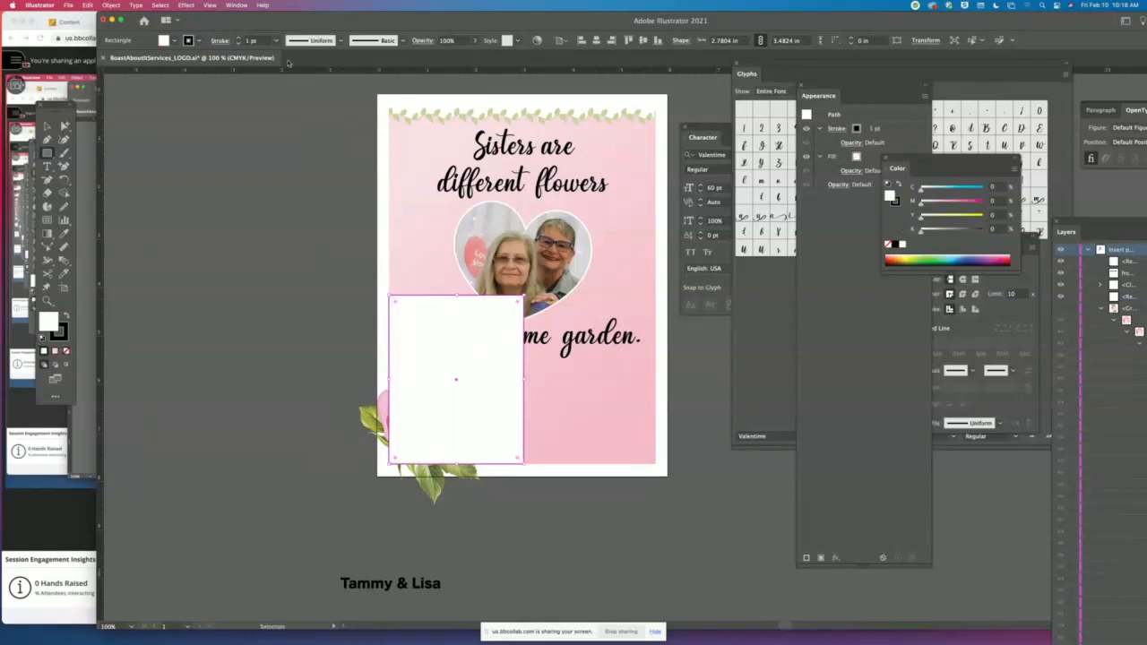
# - Make a clipping mask from the rectangle and the roses, trimming them to the card's pink area
pyautogui.click(47, 126)
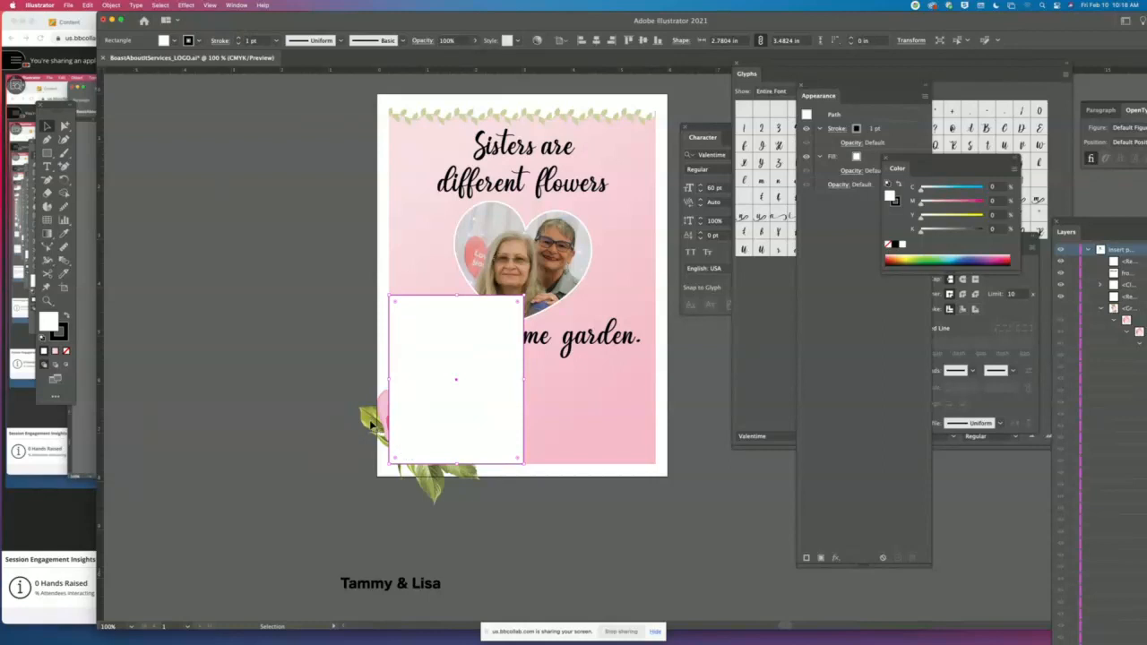
pyautogui.click(370, 426)
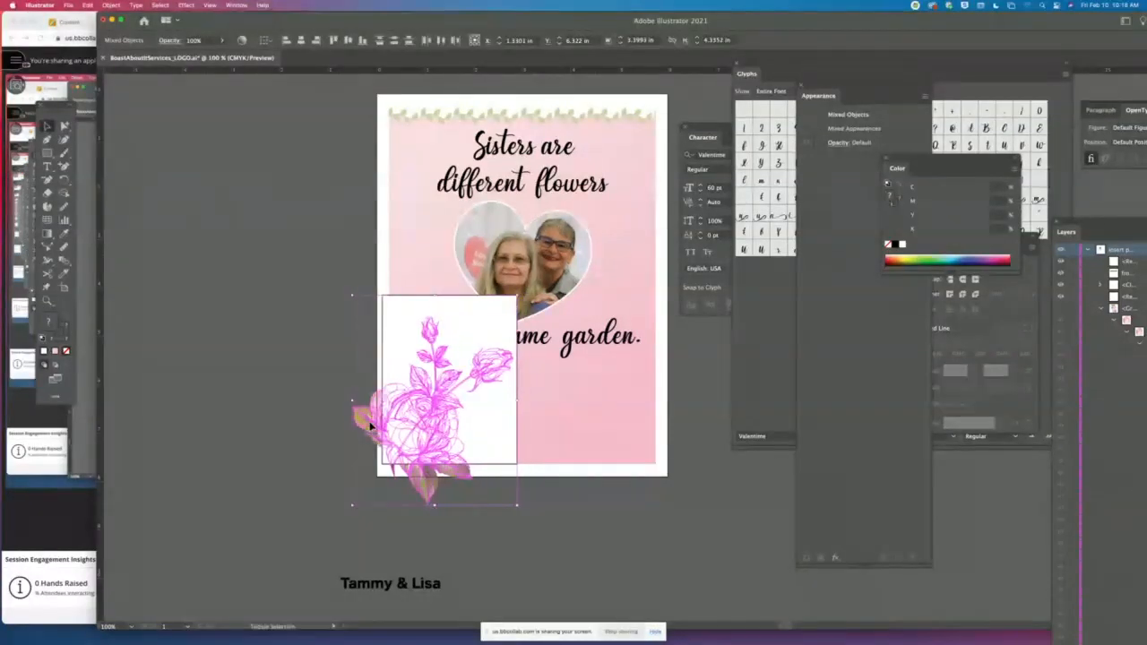
pyautogui.click(111, 4)
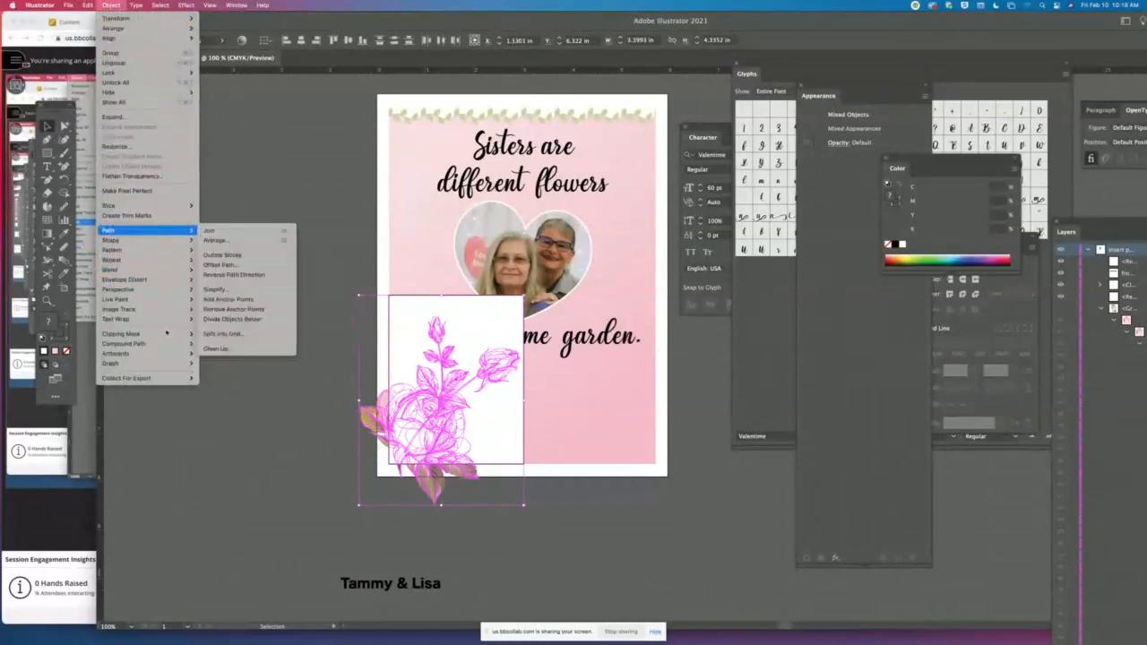
pyautogui.moveTo(170, 333)
pyautogui.click(213, 334)
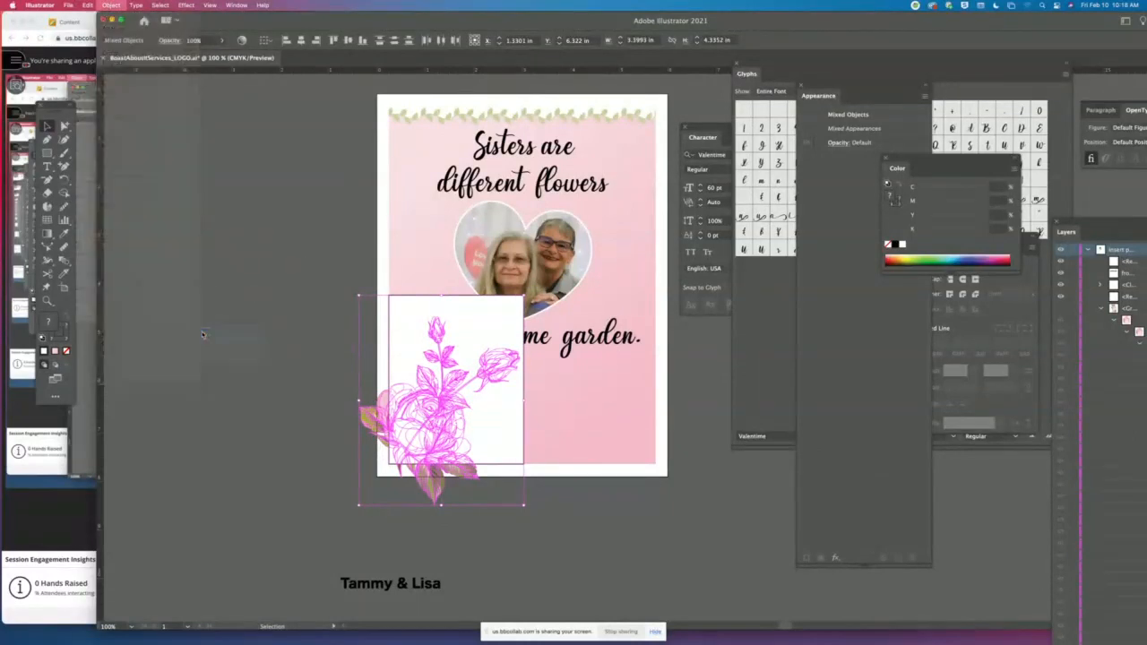
pyautogui.click(246, 322)
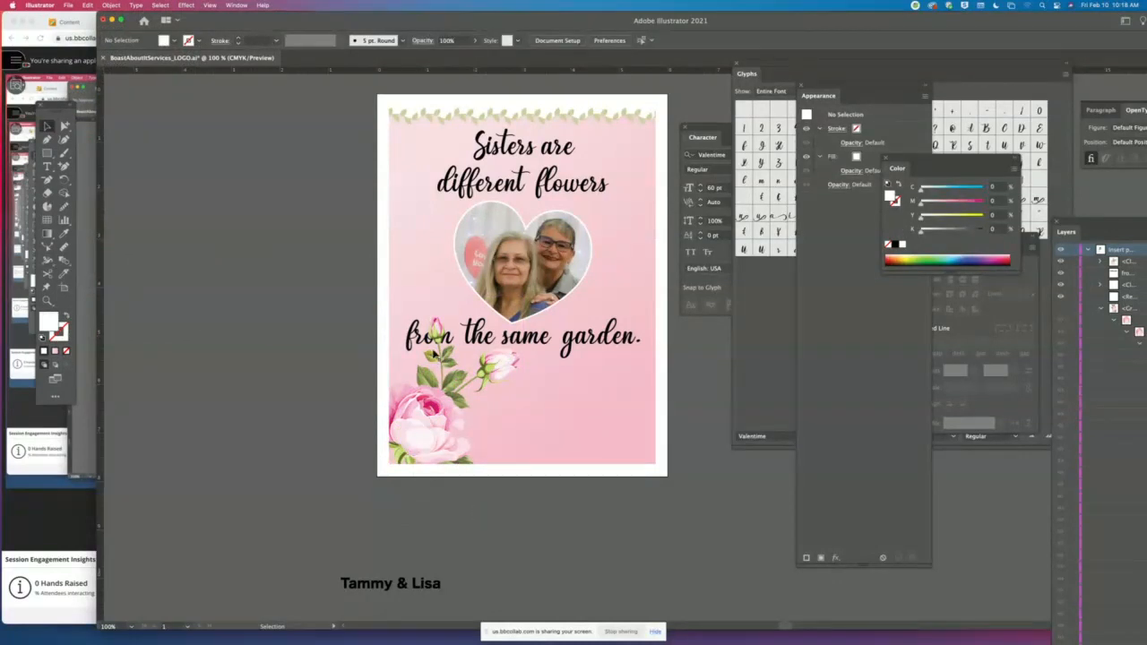
# - Bring the "from the same garden." text to the front, above the roses
pyautogui.click(516, 348)
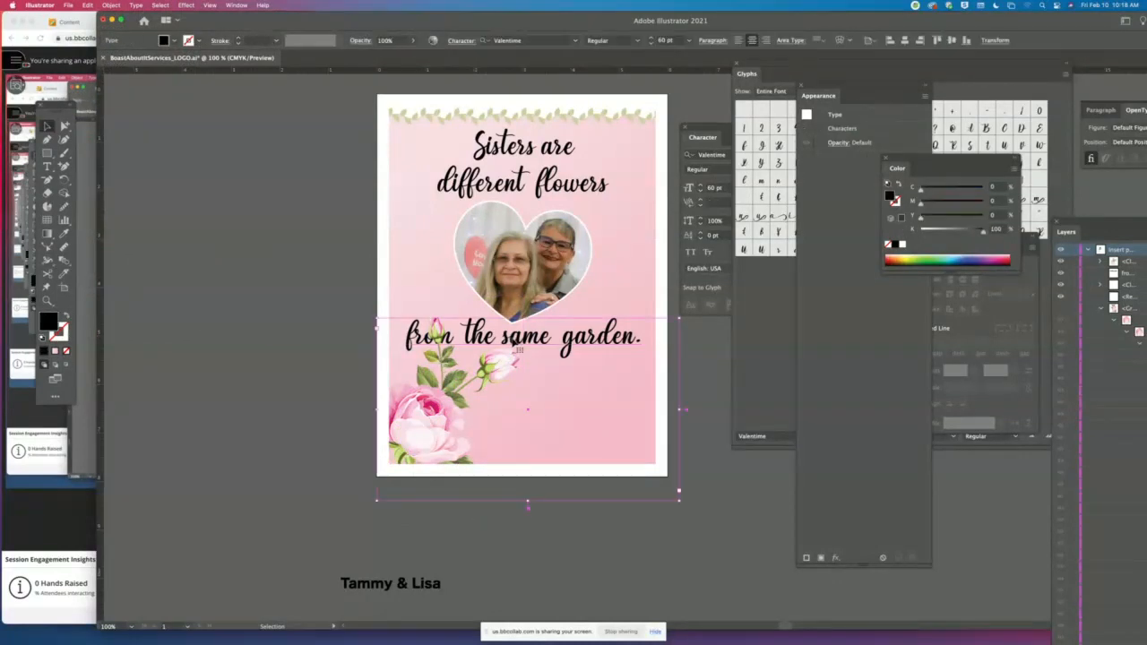
pyautogui.click(110, 5)
pyautogui.moveTo(143, 29)
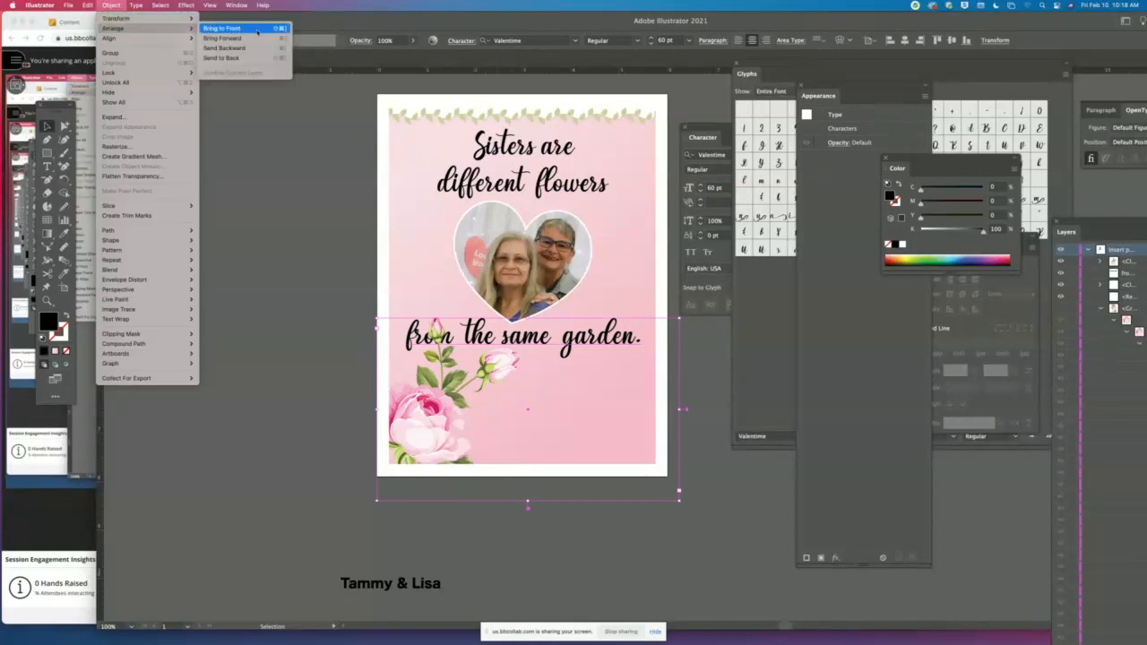
pyautogui.click(240, 29)
pyautogui.click(260, 355)
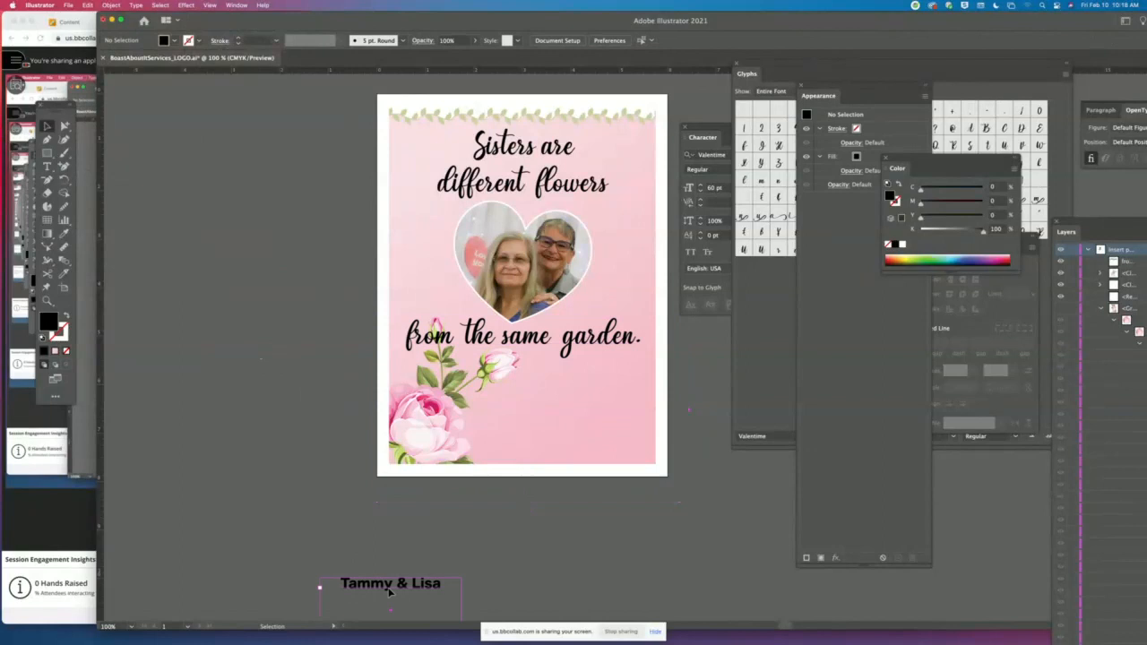
# - Move the two-name text from below the artboard onto the pink area, to the right of the large rose
pyautogui.moveTo(395, 589); pyautogui.dragTo(572, 427)
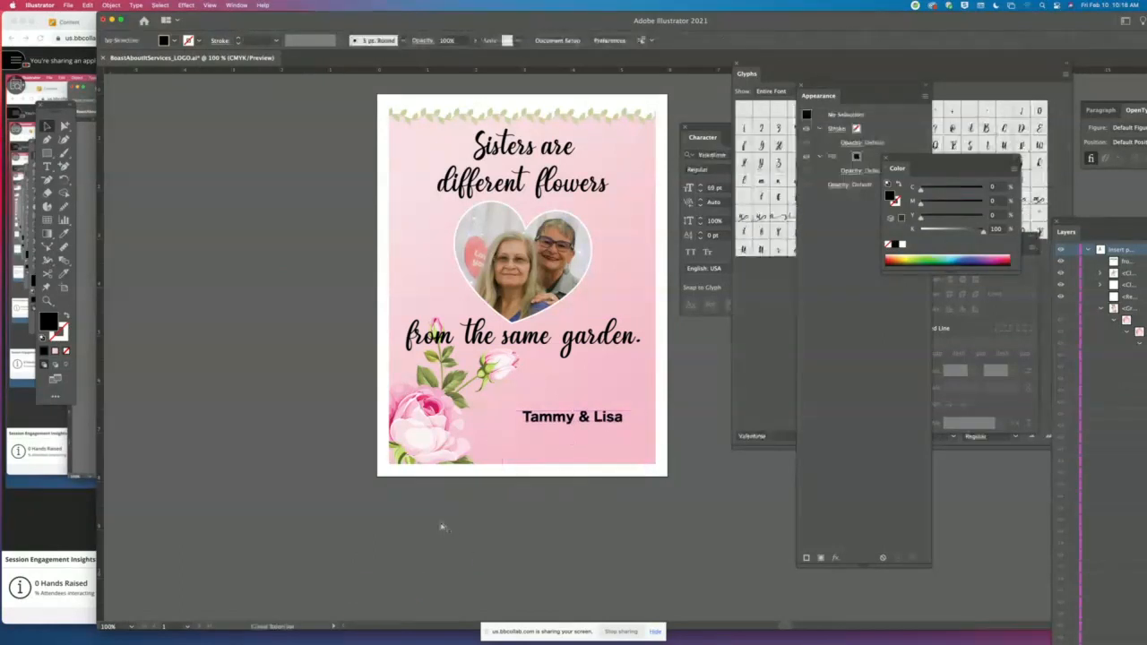
# - Select all the artwork to check for stray objects outside the artboard, and save the document
pyautogui.press('super+minus')
pyautogui.press('super+minus')
pyautogui.press('super+minus')
pyautogui.press('super+minus')
pyautogui.moveTo(544, 265); pyautogui.dragTo(404, 261)
pyautogui.press('super+a')
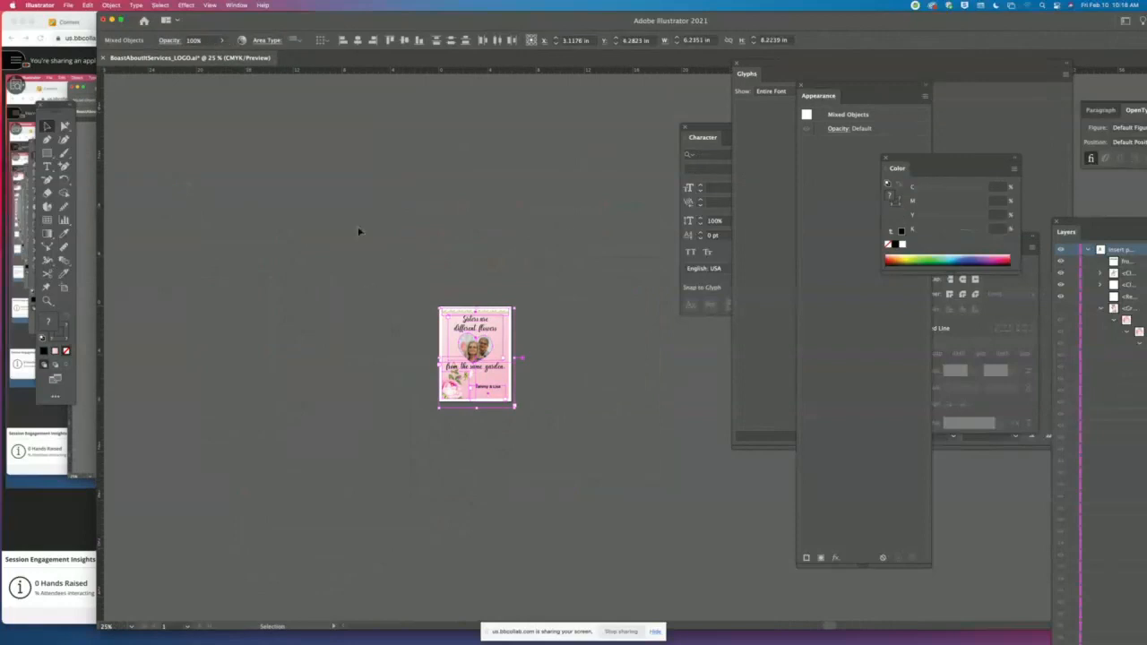
pyautogui.click(658, 350)
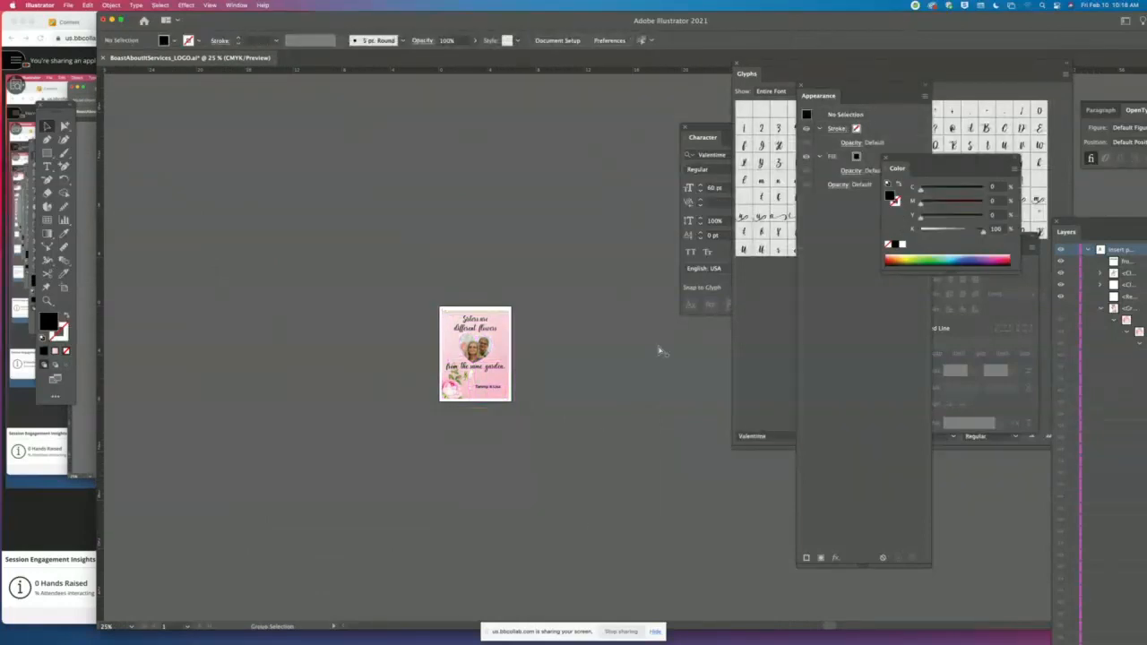
pyautogui.press('super+0')
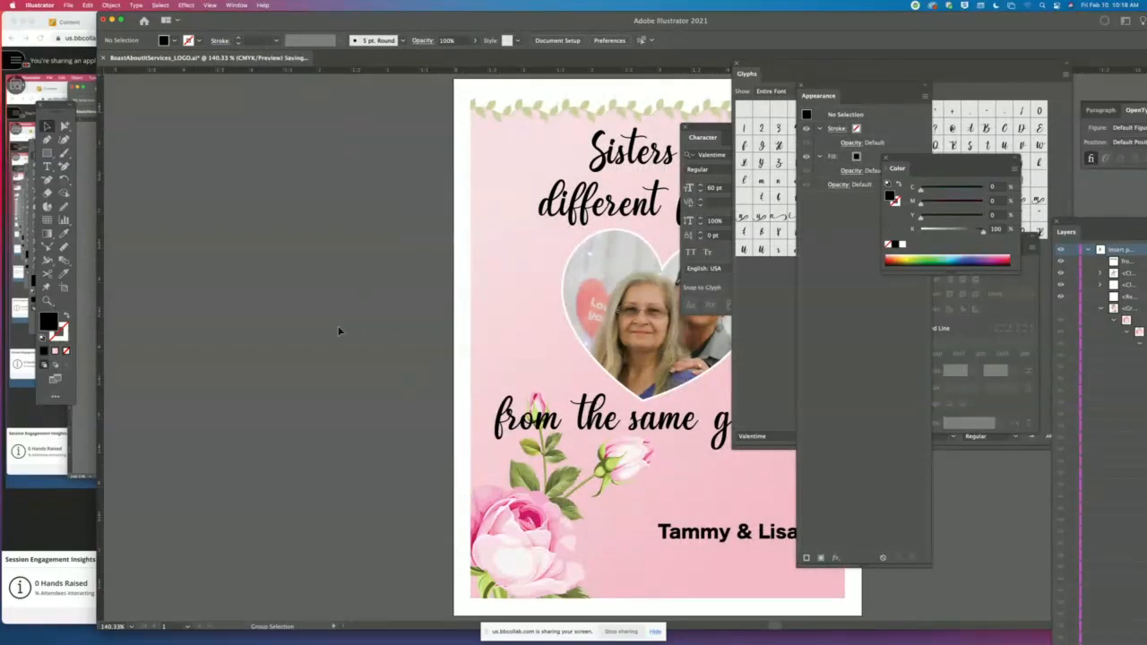
pyautogui.click(68, 5)
pyautogui.moveTo(89, 185)
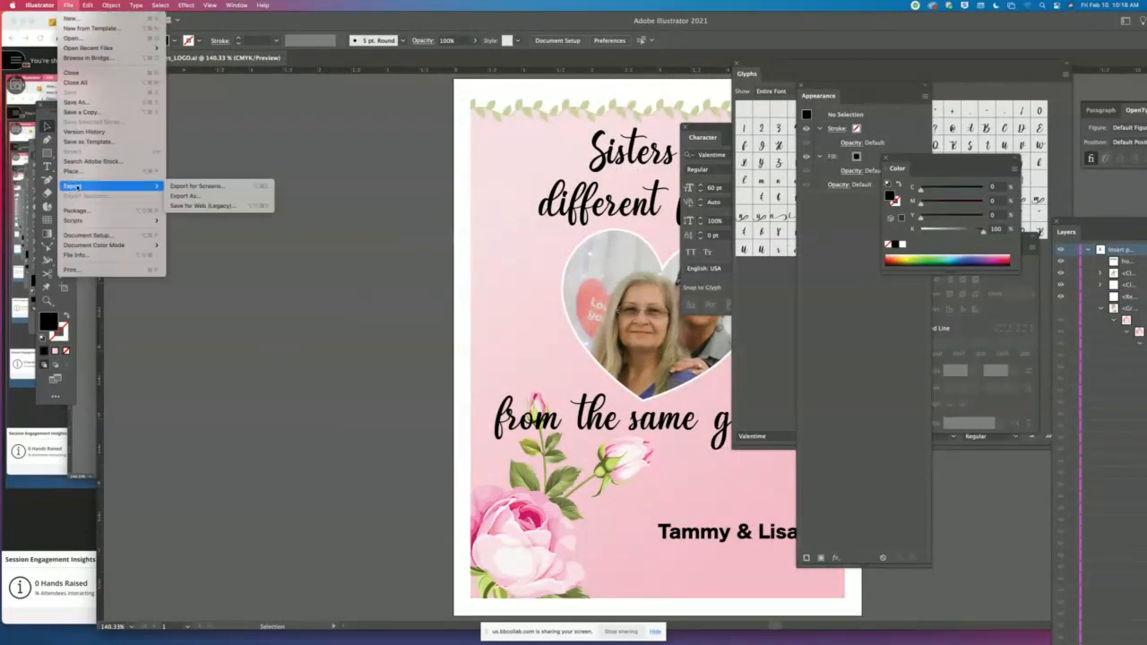
pyautogui.click(205, 195)
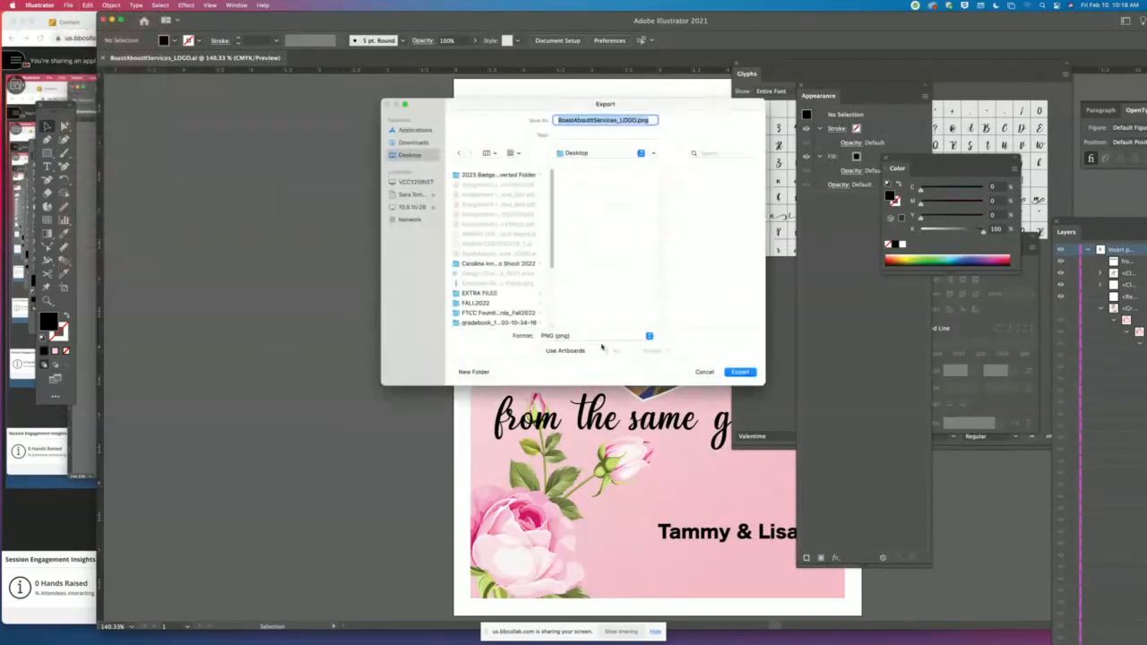
pyautogui.click(739, 372)
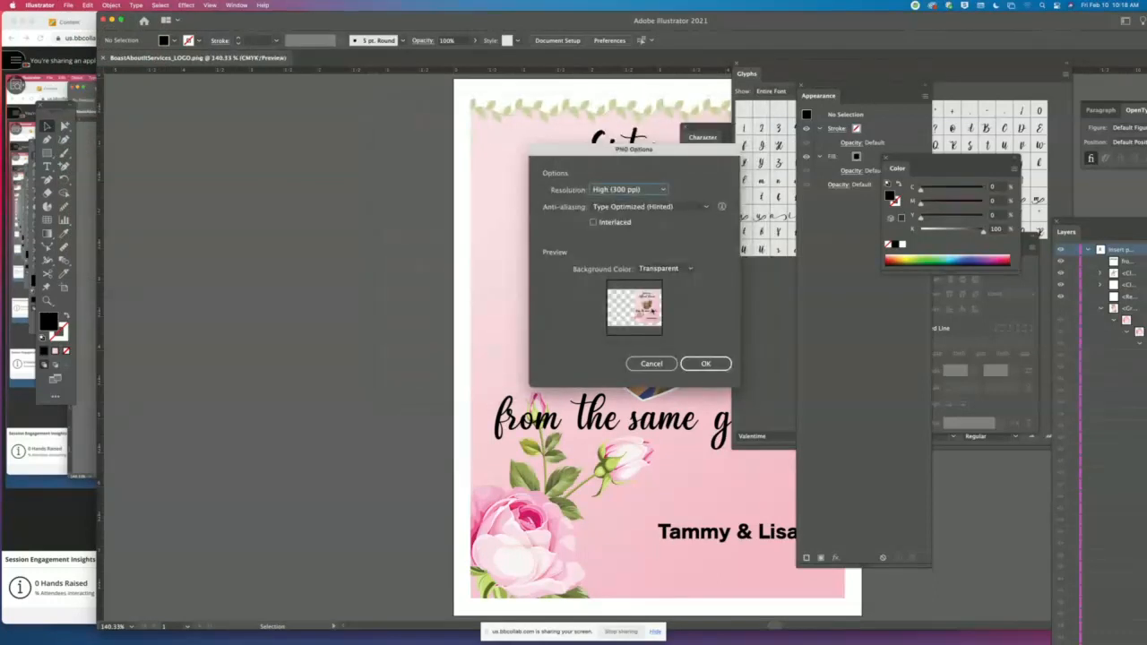
pyautogui.click(649, 361)
# - Select all the artwork and examine which object bounds extend beyond the artboard's edges
pyautogui.press('super+a')
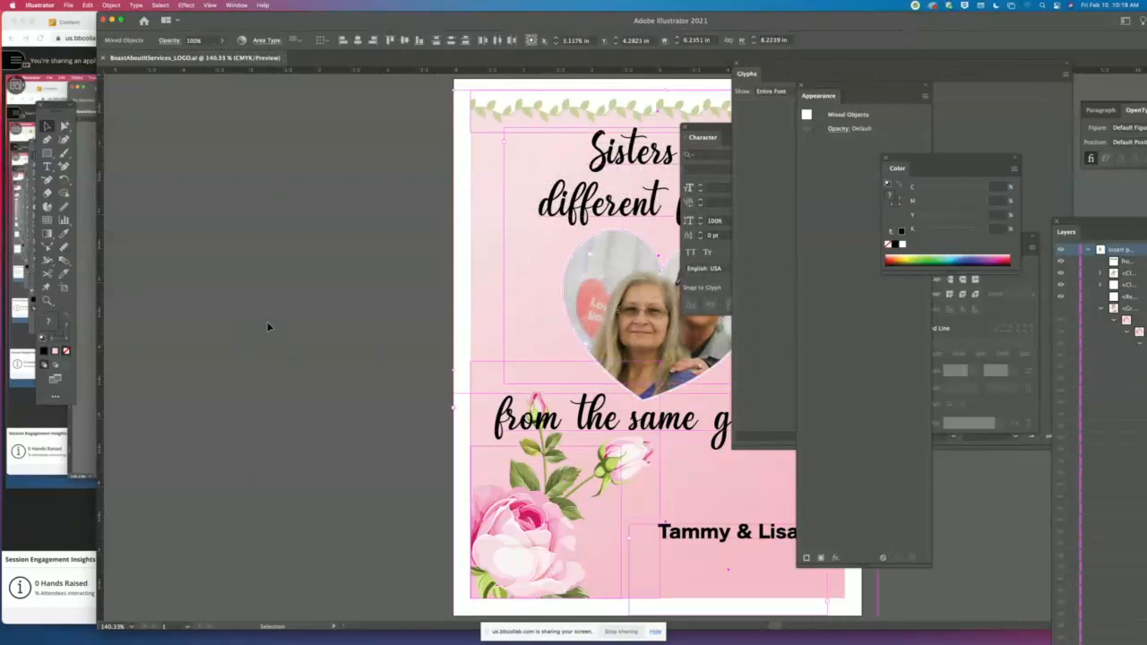
pyautogui.press('super+minus')
pyautogui.press('super+minus')
pyautogui.press('super+minus')
pyautogui.press('super+minus')
pyautogui.moveTo(427, 274); pyautogui.dragTo(243, 182)
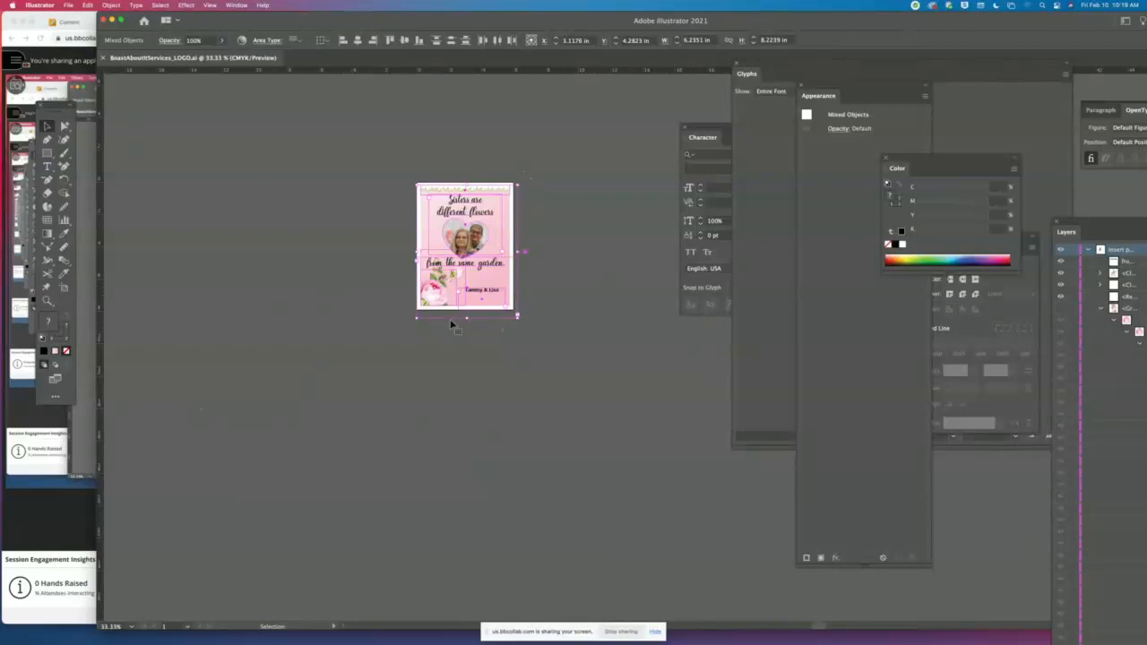
pyautogui.click(48, 302)
pyautogui.moveTo(437, 191); pyautogui.dragTo(540, 376)
pyautogui.moveTo(488, 246); pyautogui.dragTo(422, 211)
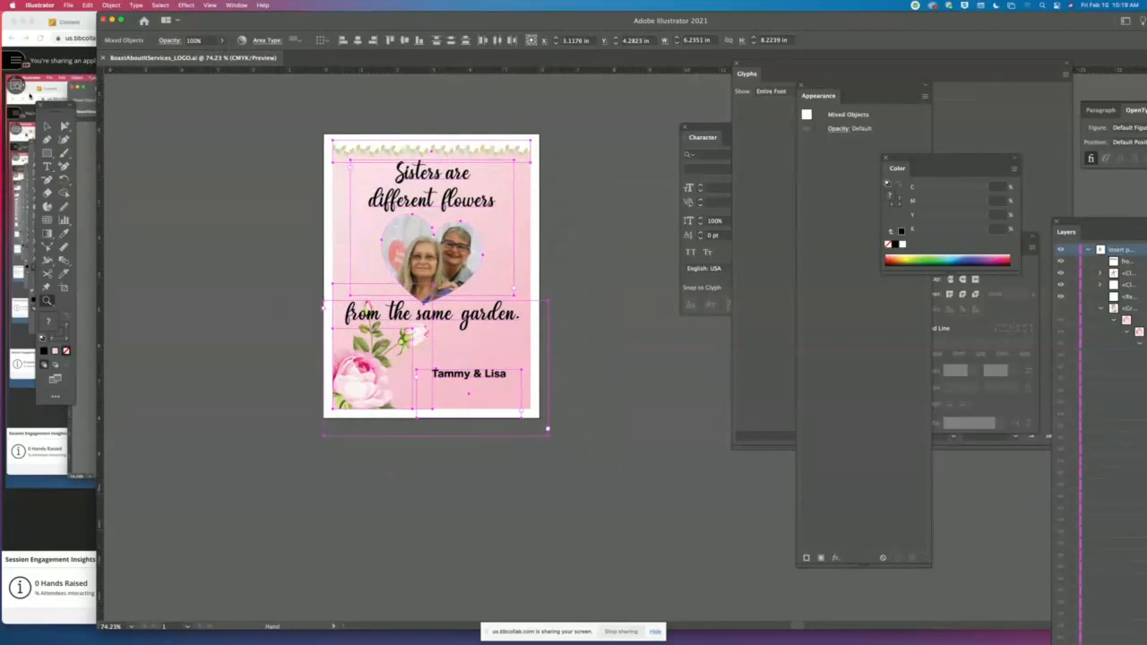
pyautogui.click(47, 126)
pyautogui.click(306, 157)
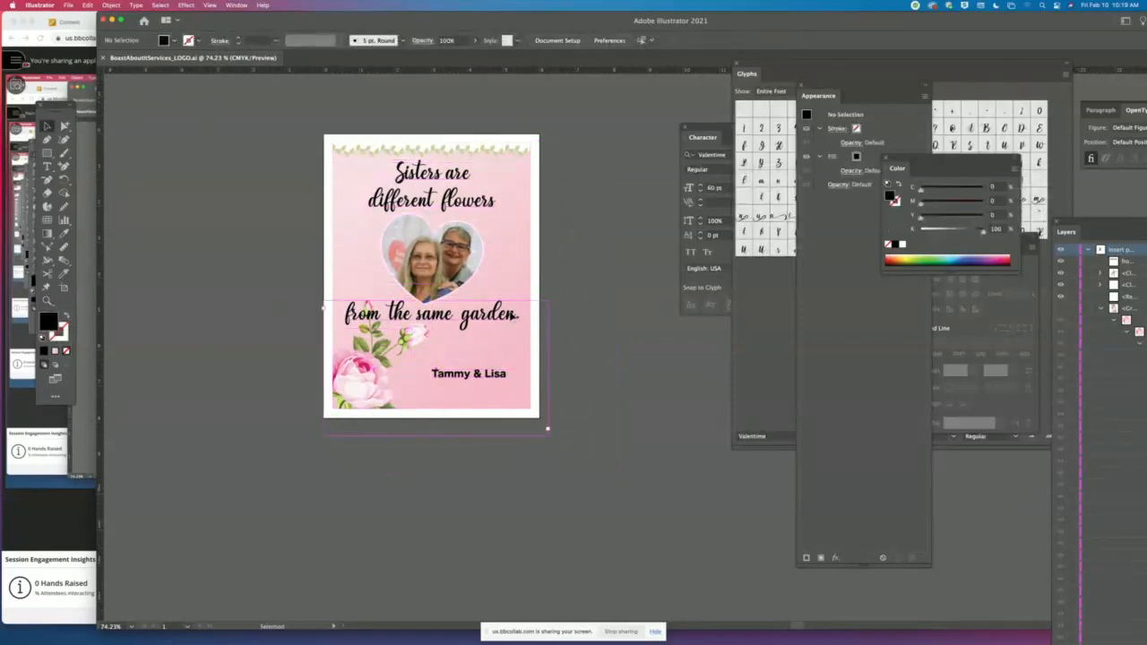
# - Narrow the "from the same garden." text frame at both sides to match the pink area's width
pyautogui.click(532, 372)
pyautogui.moveTo(534, 366); pyautogui.dragTo(531, 364)
pyautogui.moveTo(326, 369); pyautogui.dragTo(335, 369)
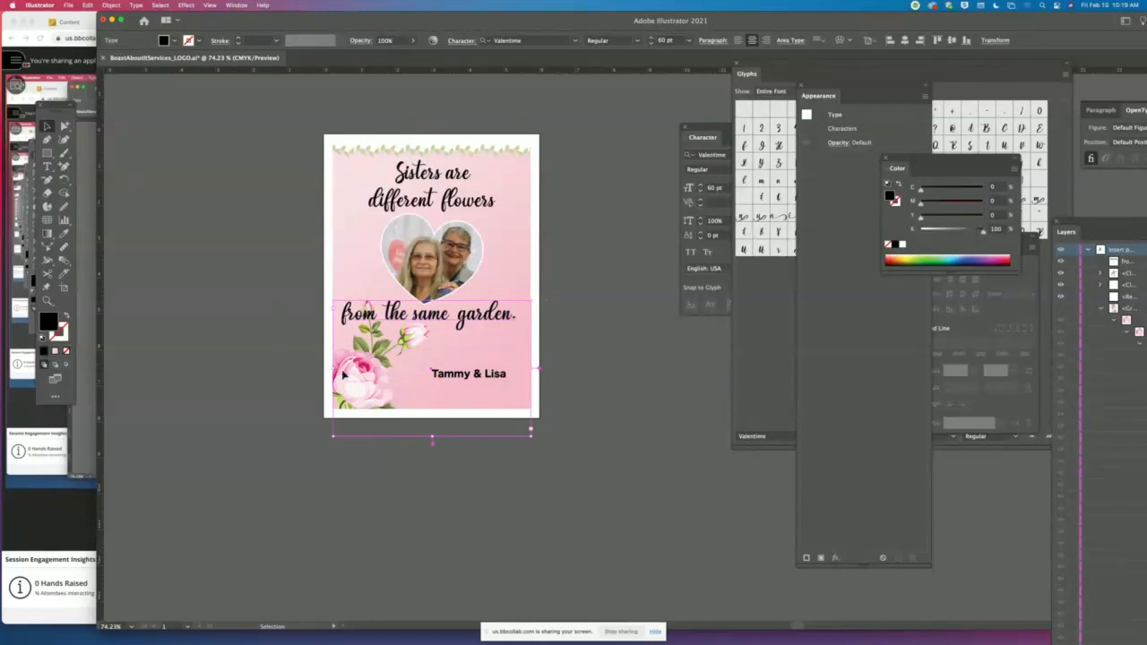
# - Shorten the "from the same garden." and two-name text frames so both end within the card, and check the bounds of all artwork
pyautogui.moveTo(431, 435); pyautogui.dragTo(469, 389)
pyautogui.click(473, 377)
pyautogui.press('super+a')
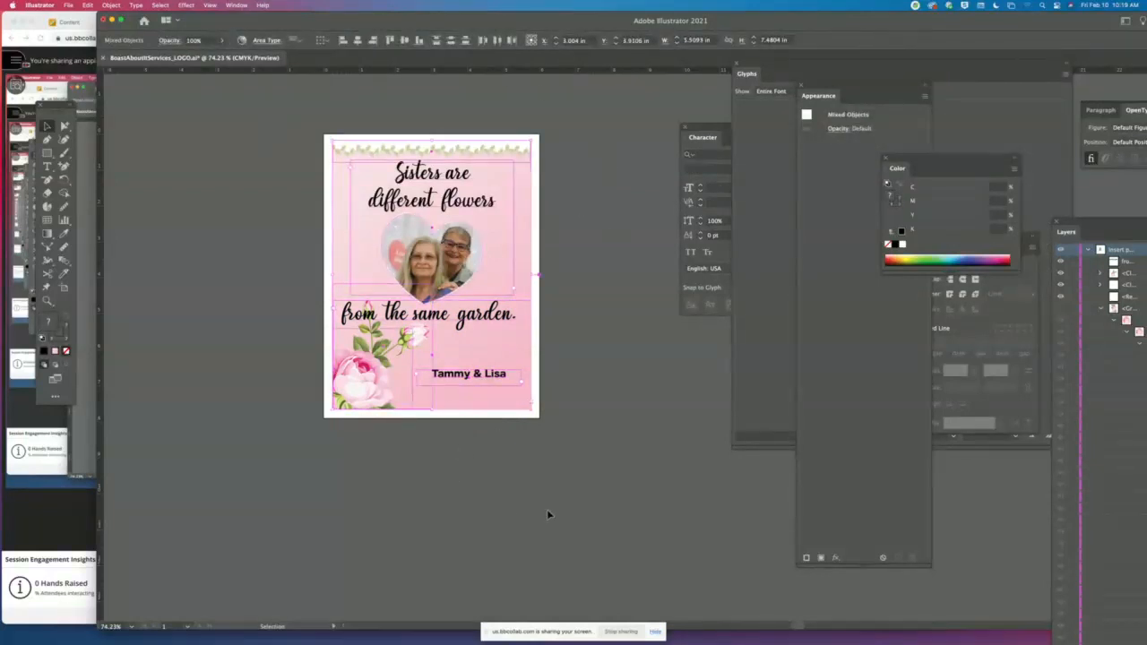
pyautogui.click(574, 484)
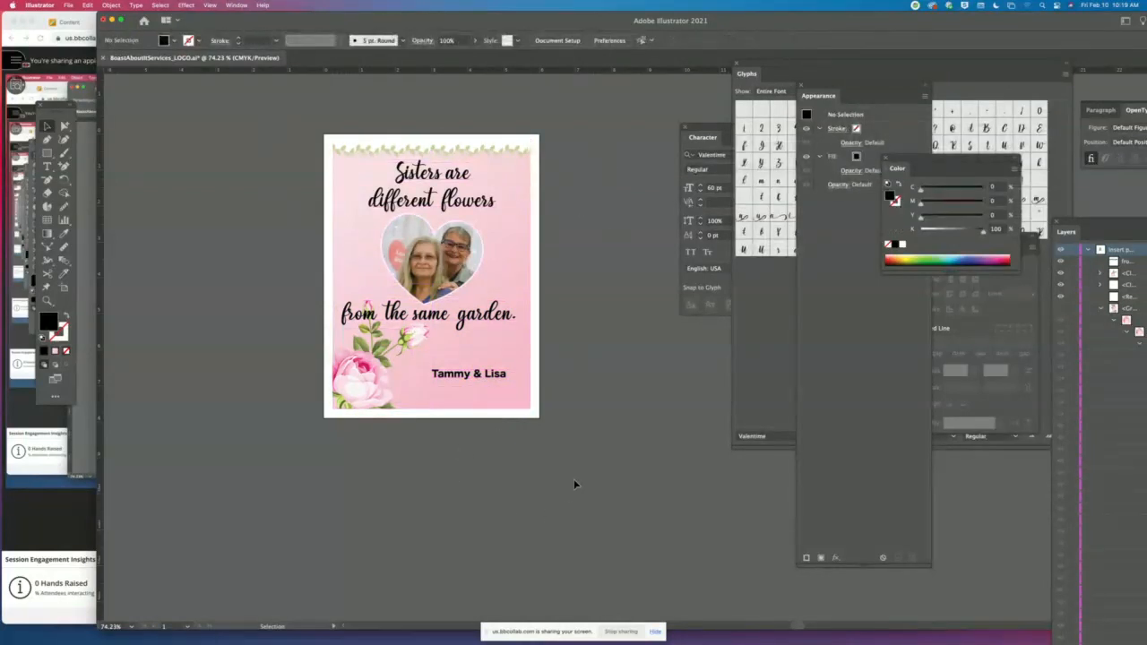
# - Set up a Save for Web export with the PNG-24 preset and an image width of 2000 px
pyautogui.press('super+alt+shift+s')
pyautogui.click(1044, 49)
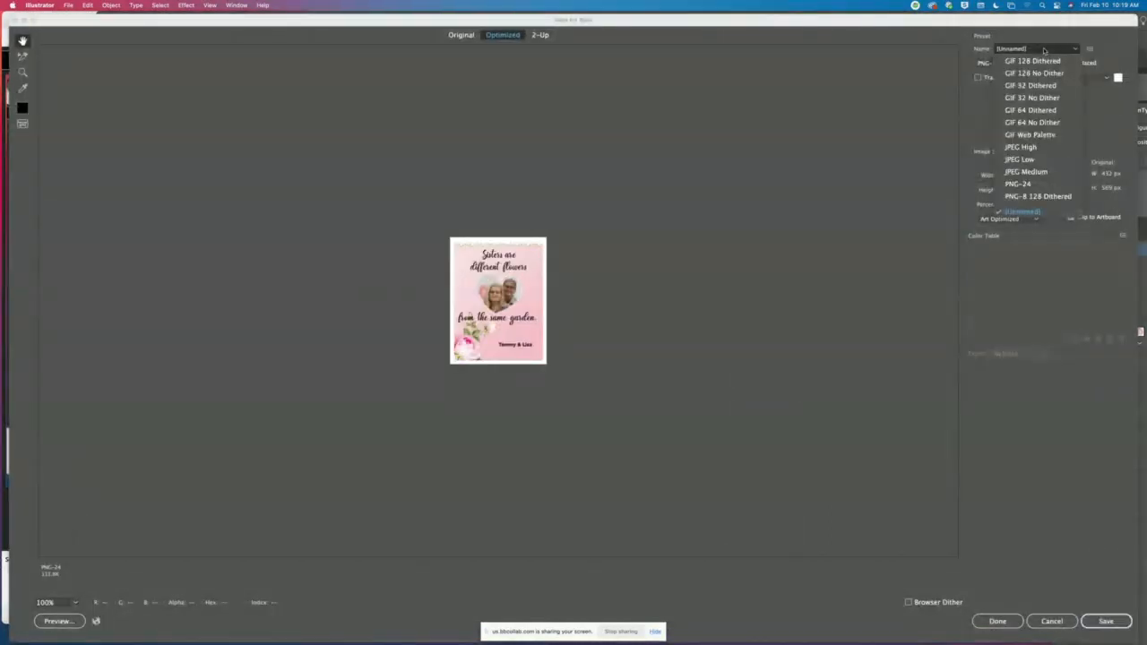
pyautogui.click(1044, 50)
pyautogui.click(1044, 49)
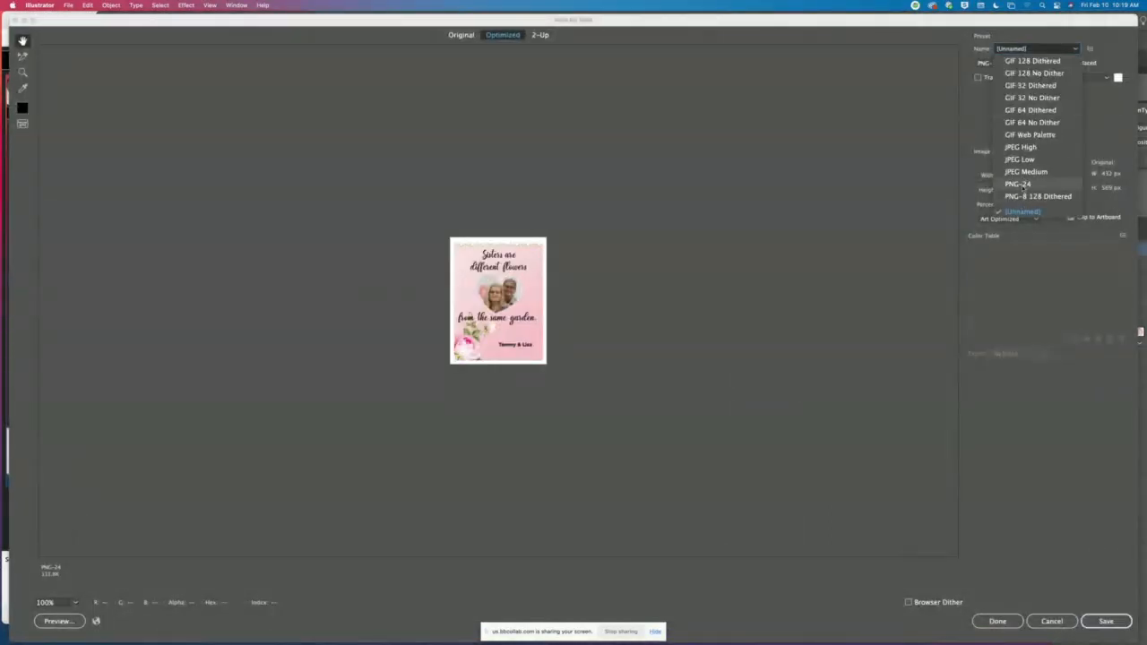
pyautogui.click(1018, 183)
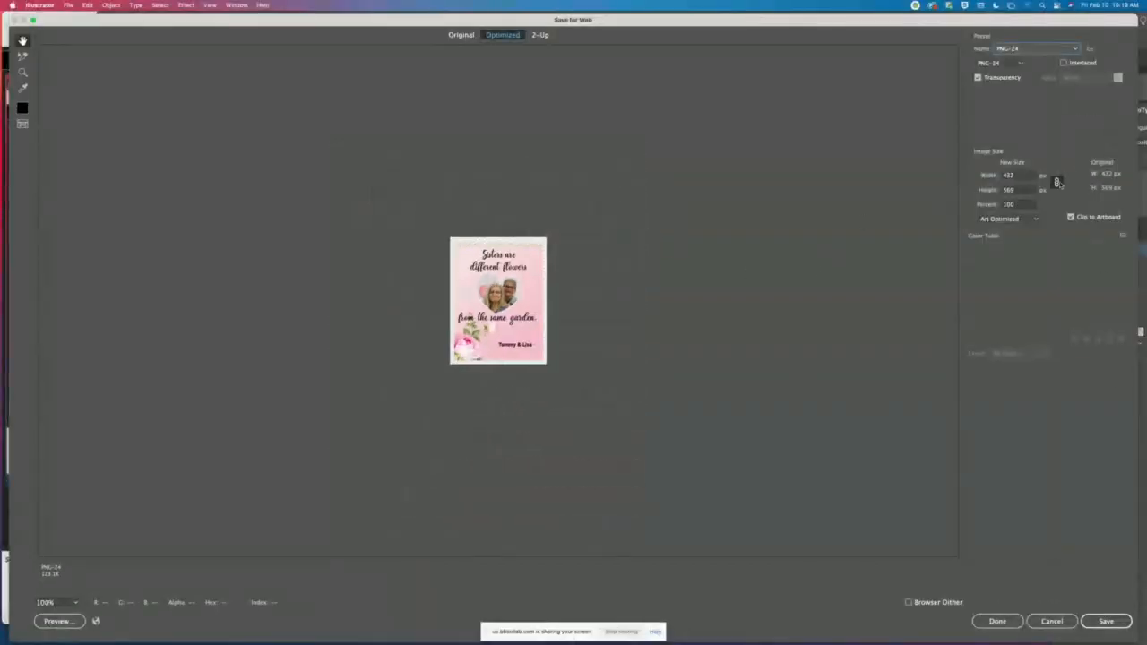
pyautogui.doubleClick(1016, 176)
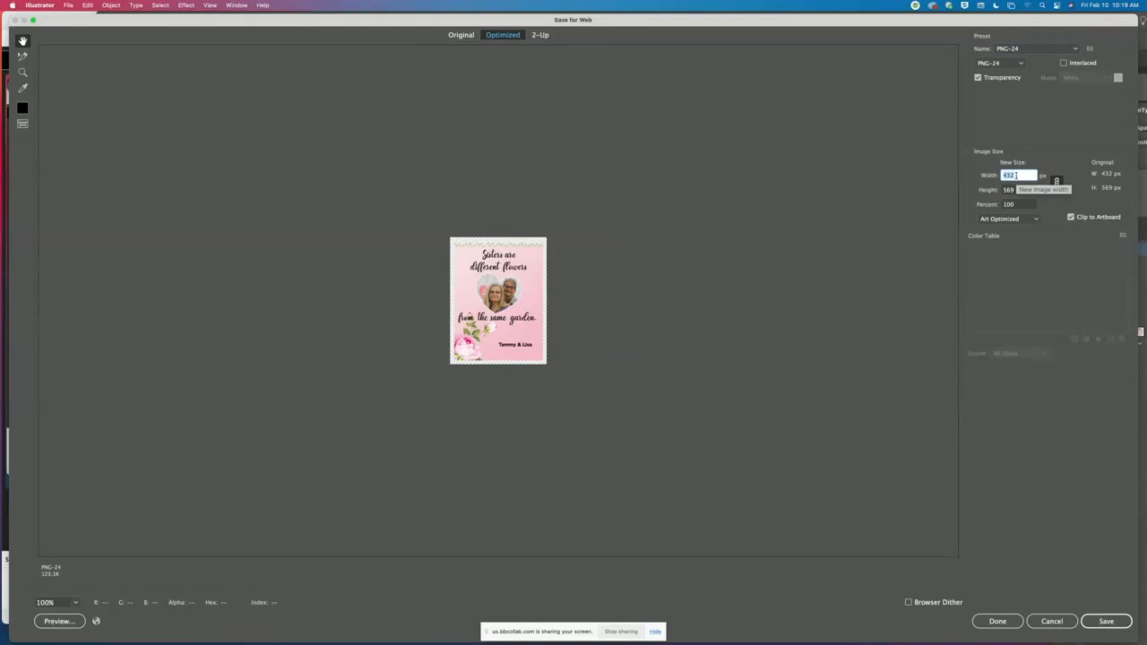
pyautogui.write('2000')
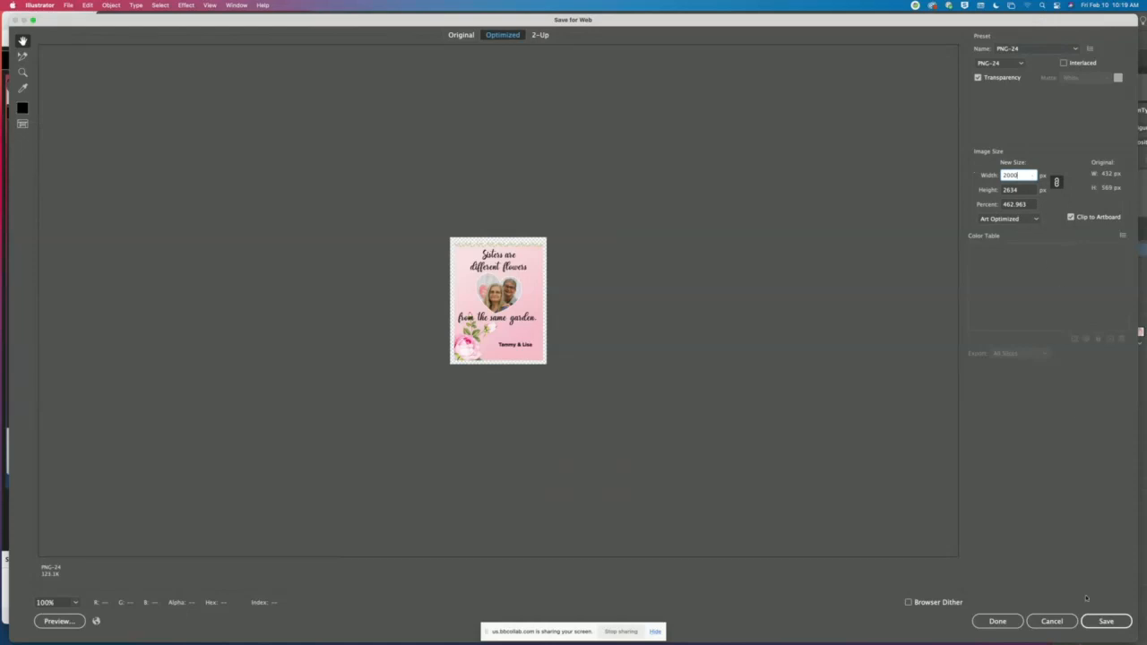
# - Save the optimized PNG to the Desktop under the document's existing name
pyautogui.click(1103, 621)
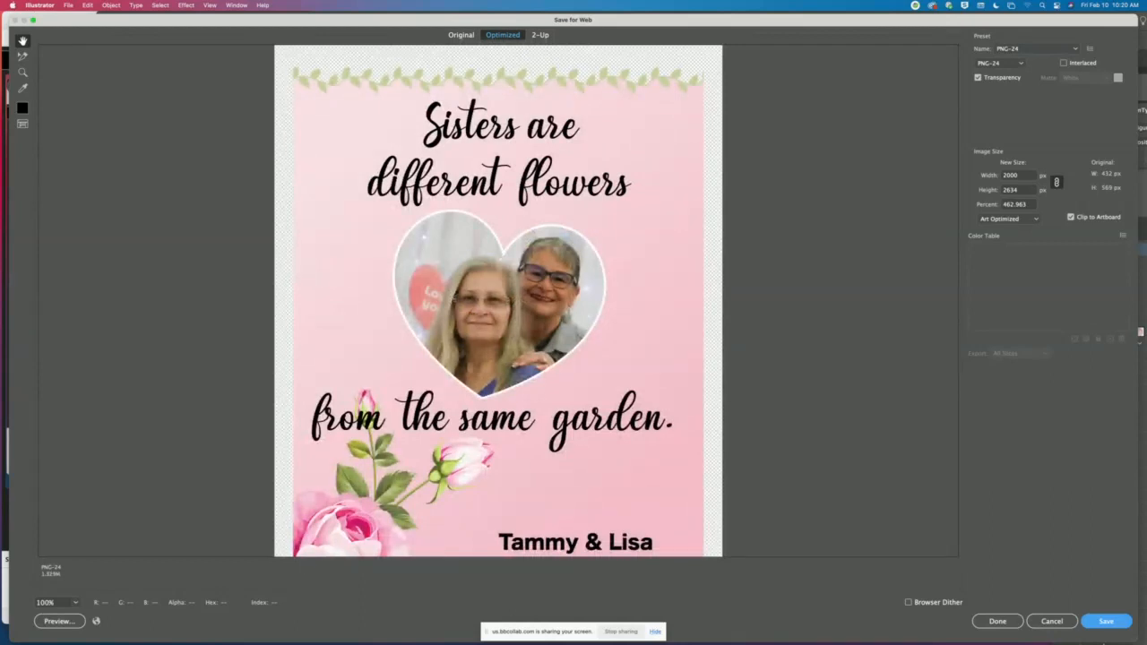
pyautogui.click(1105, 622)
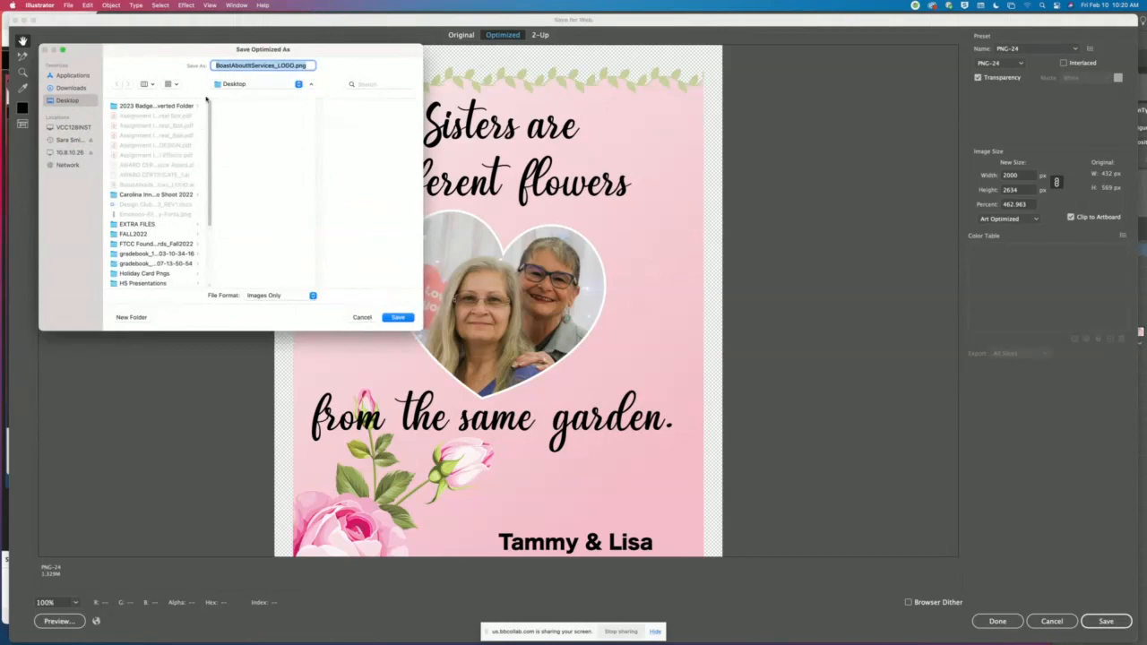
pyautogui.click(152, 85)
pyautogui.click(397, 317)
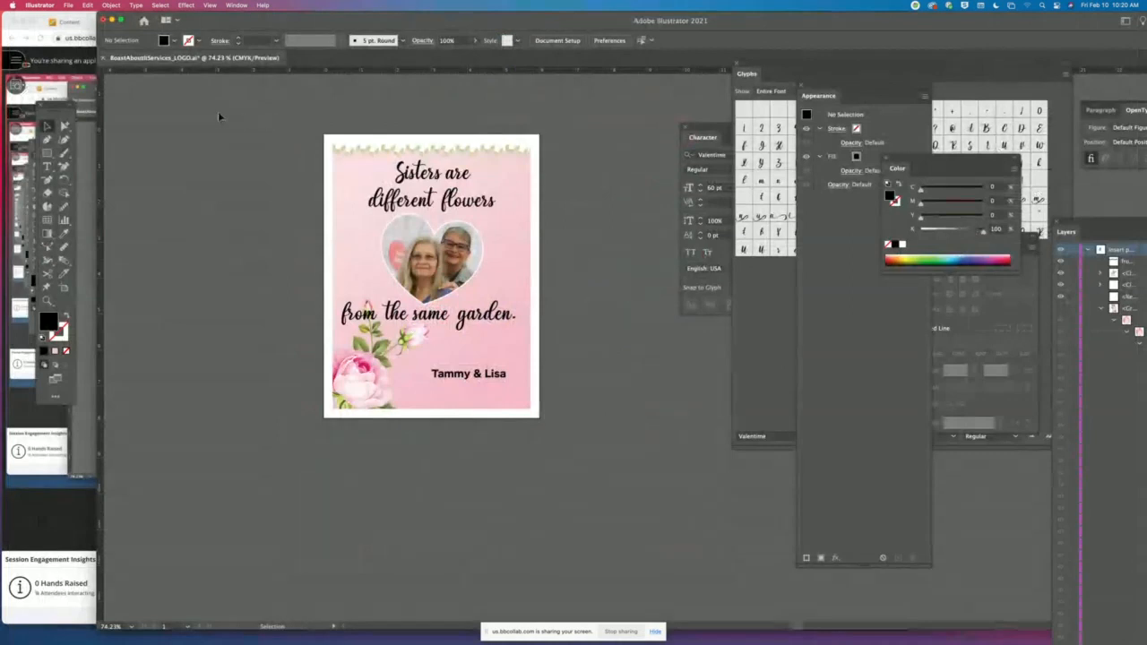
# - Export the card to the Desktop as a JPEG in CMYK, with Maximum quality 10 and High (300 ppi) resolution
pyautogui.click(68, 6)
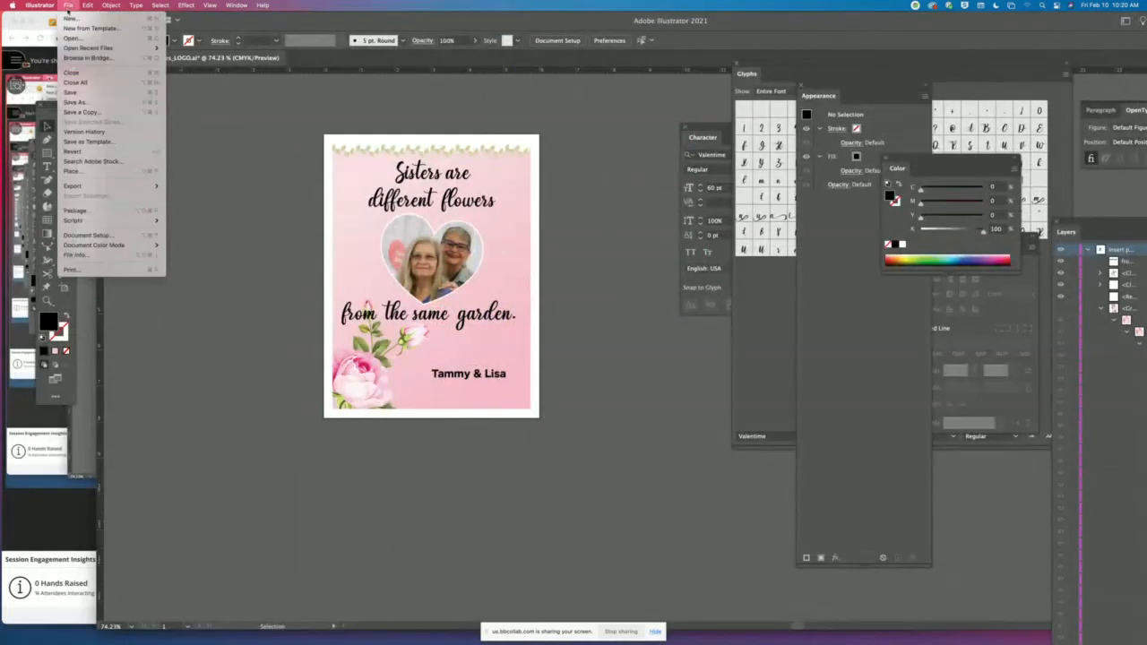
pyautogui.moveTo(70, 185)
pyautogui.click(184, 196)
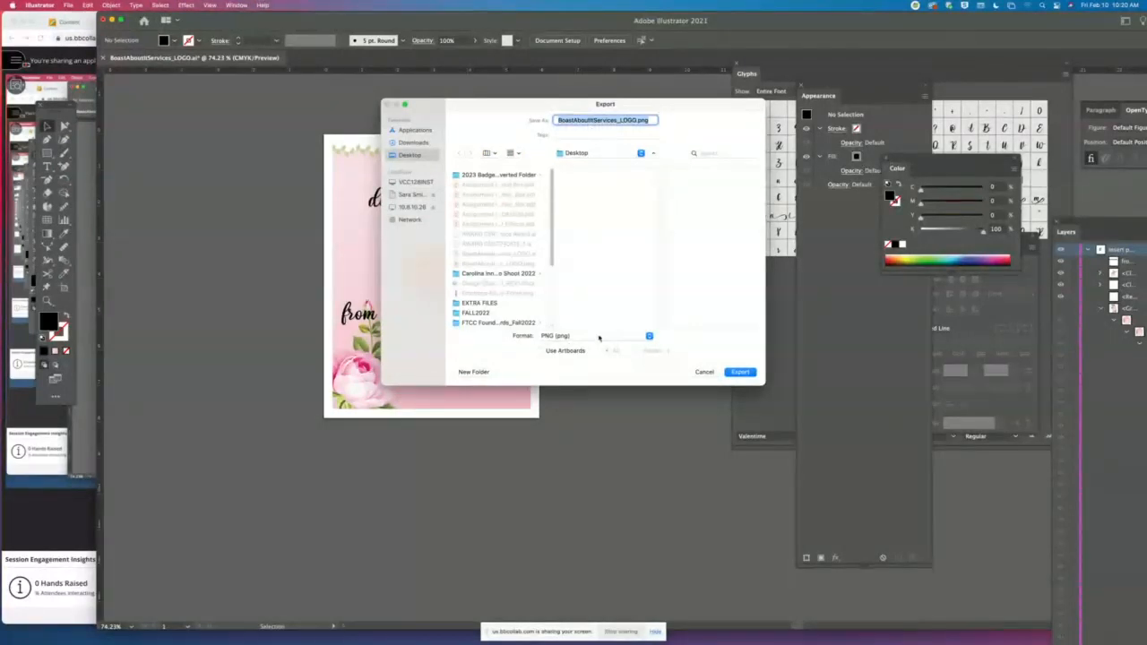
pyautogui.click(600, 338)
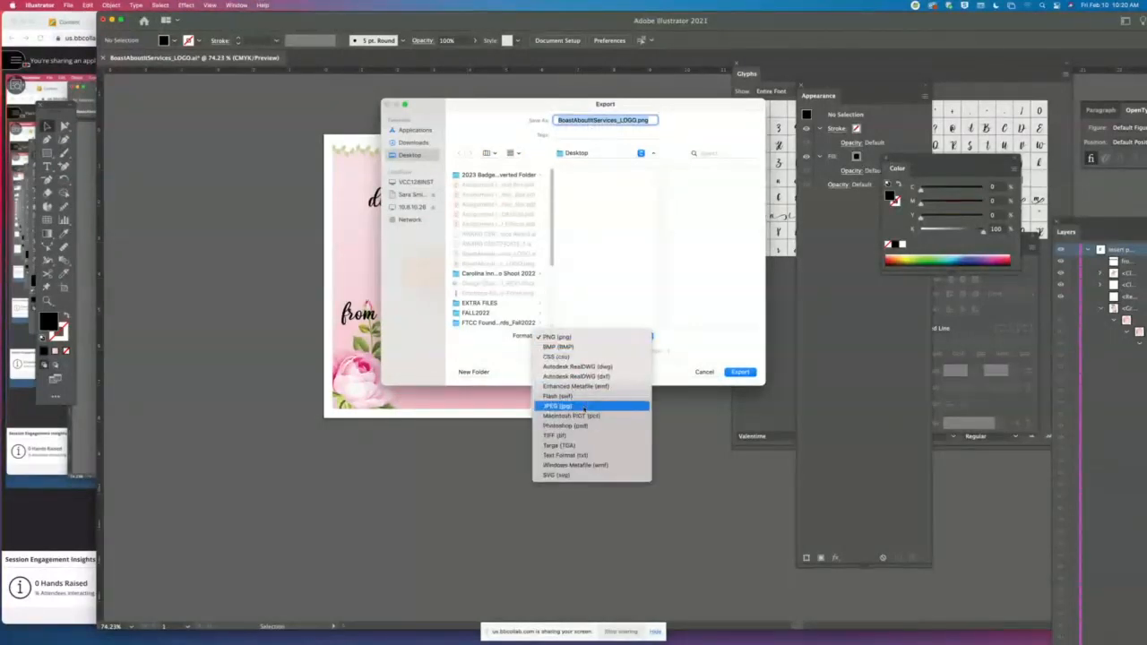
pyautogui.click(584, 407)
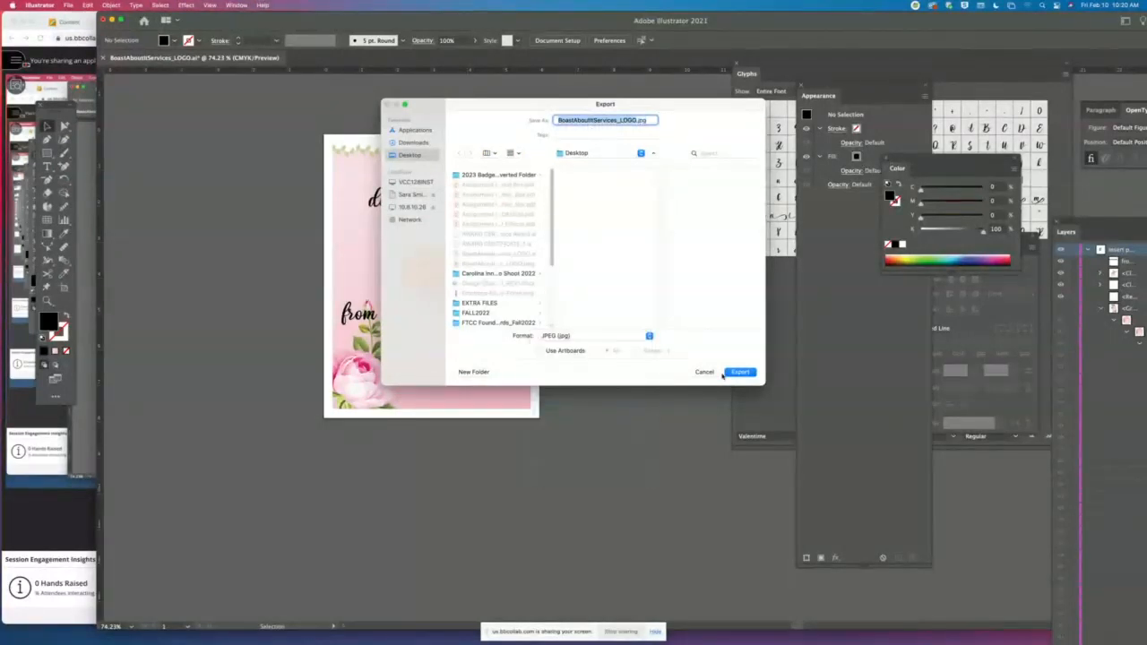
pyautogui.click(739, 372)
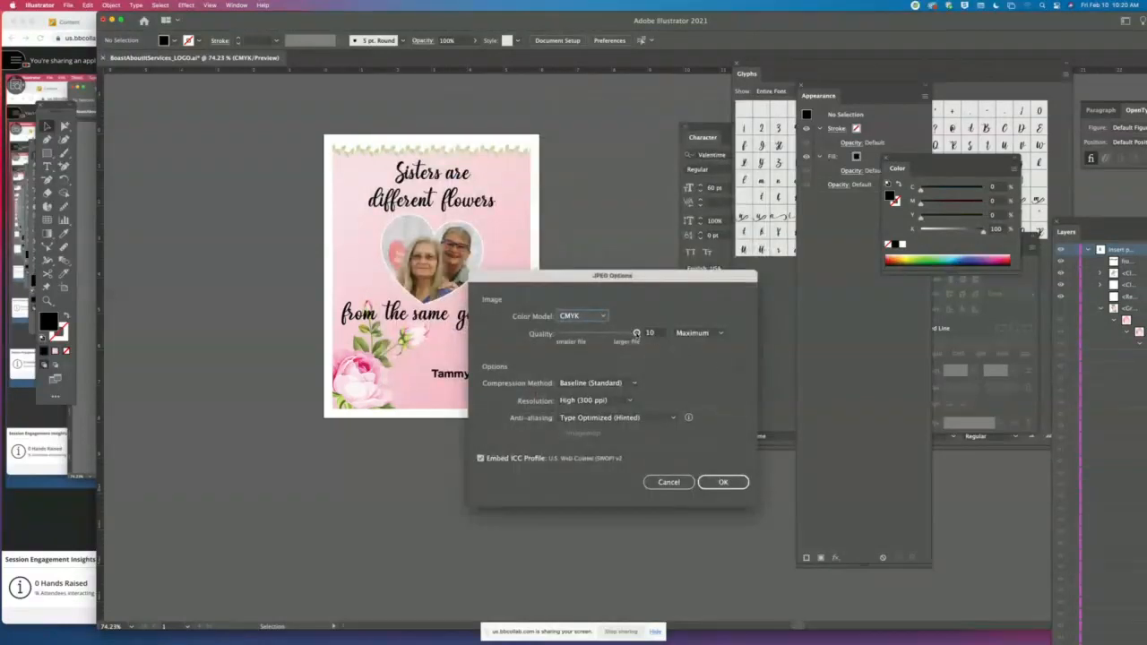
pyautogui.click(636, 333)
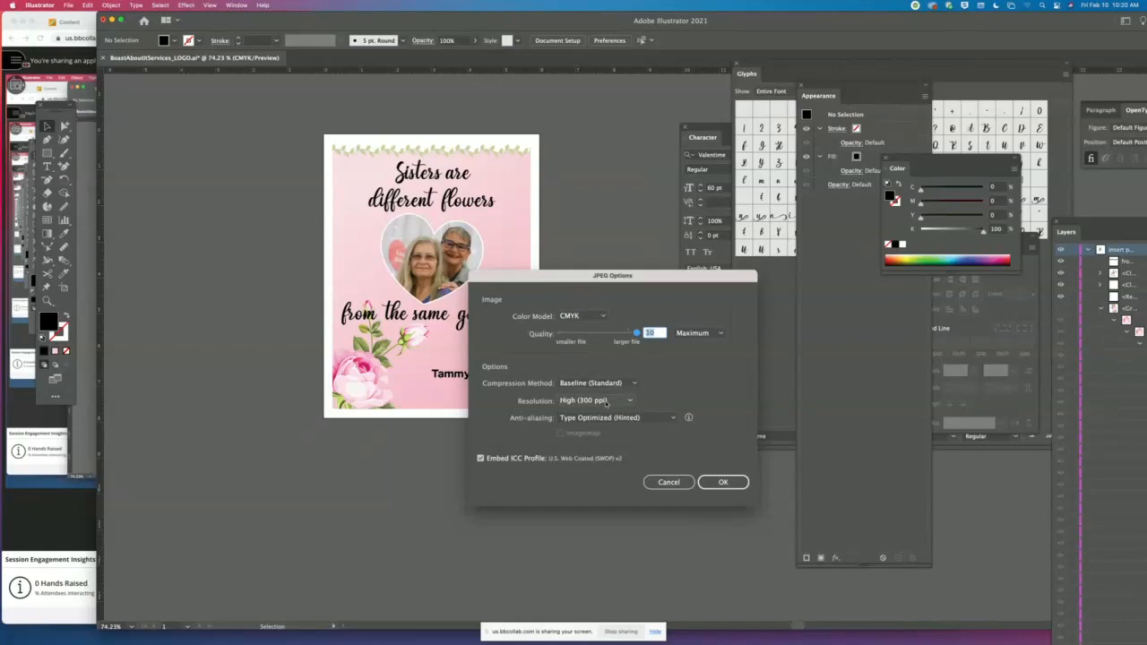
pyautogui.click(720, 484)
pyautogui.click(719, 484)
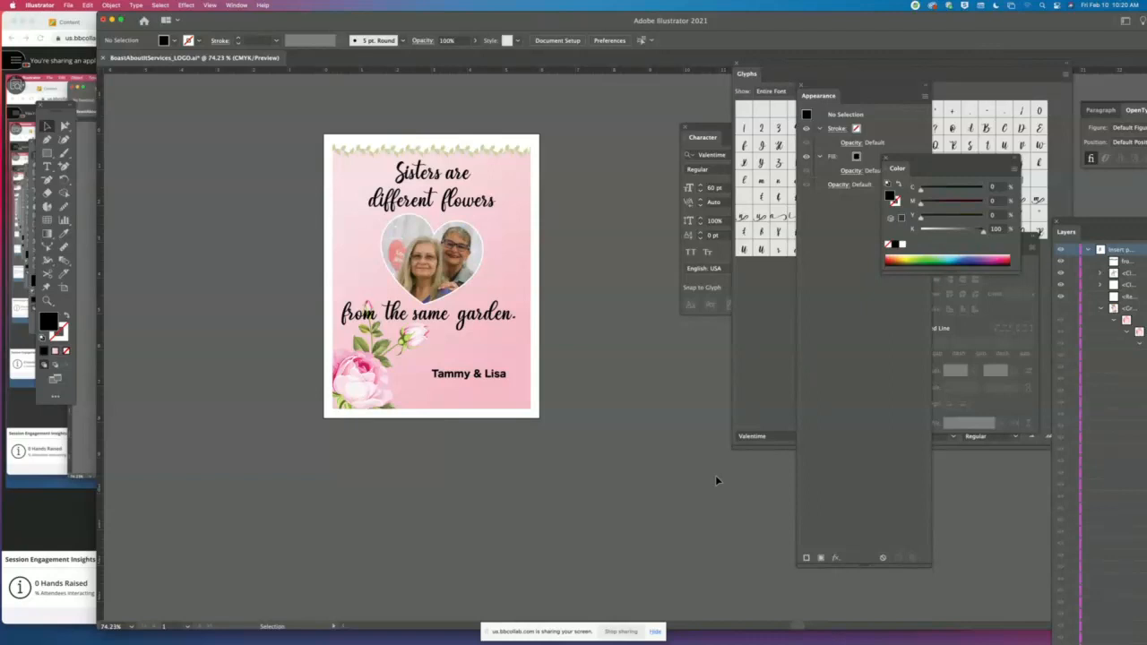
# - Save the document to the Desktop in Adobe PDF format, continuing to the PDF options
pyautogui.click(67, 5)
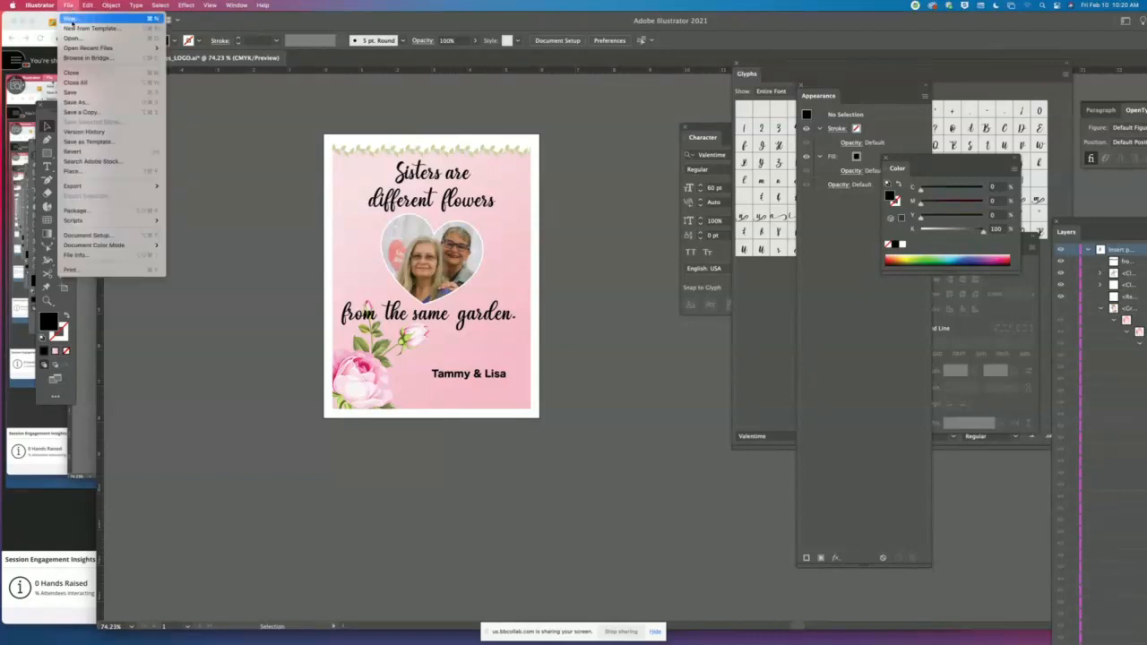
pyautogui.click(79, 101)
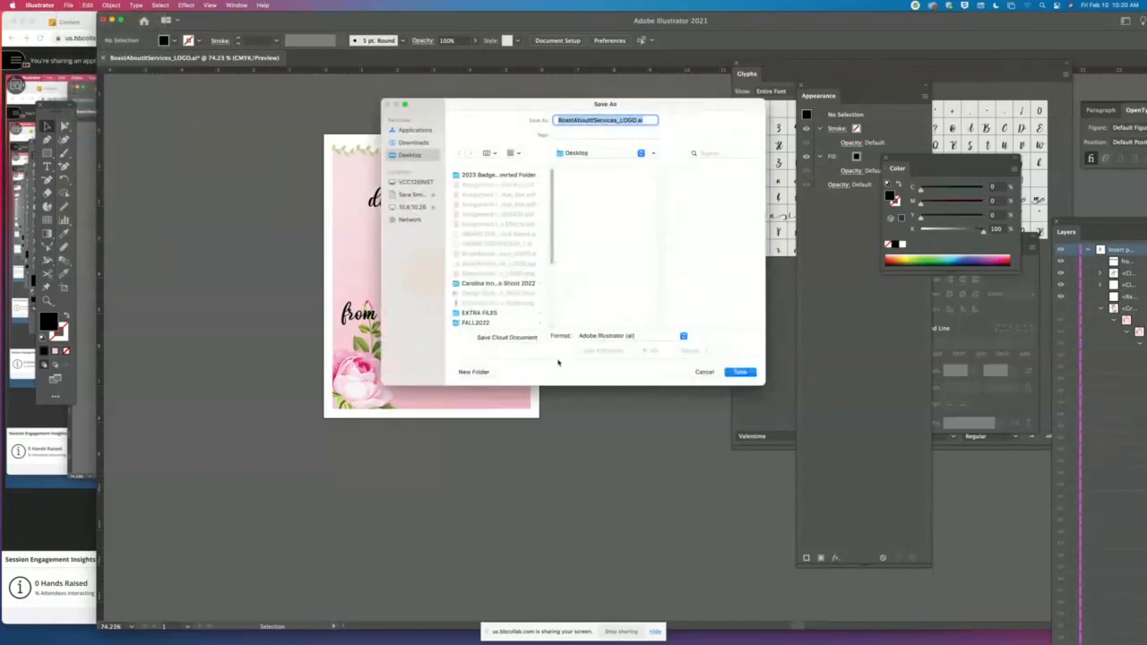
pyautogui.click(632, 337)
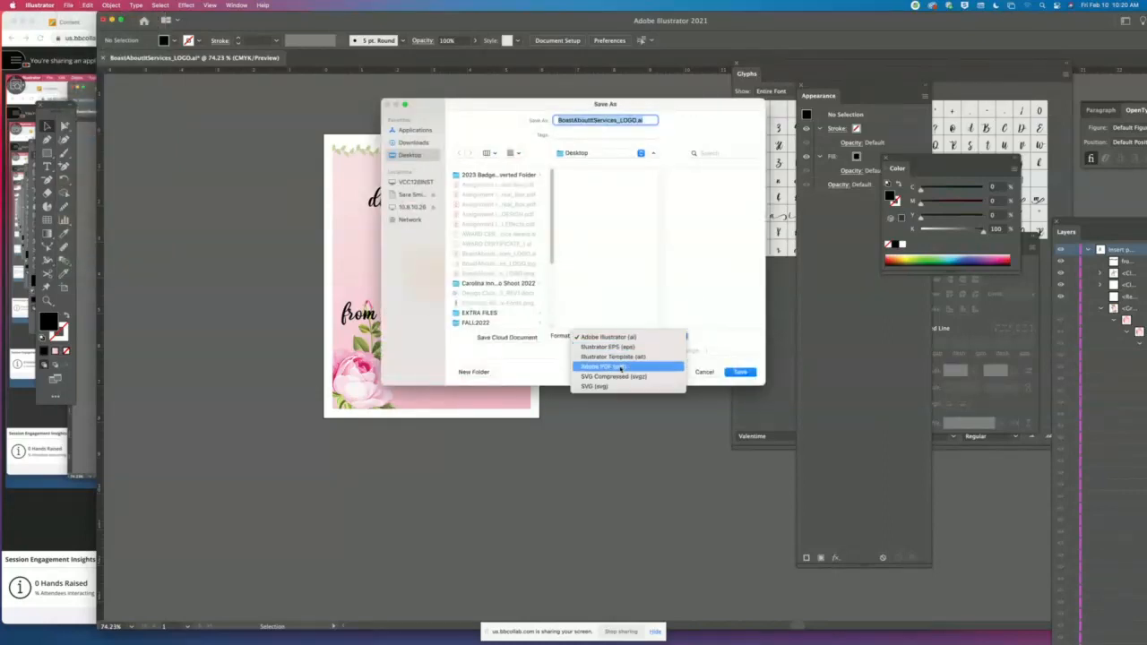
pyautogui.click(620, 367)
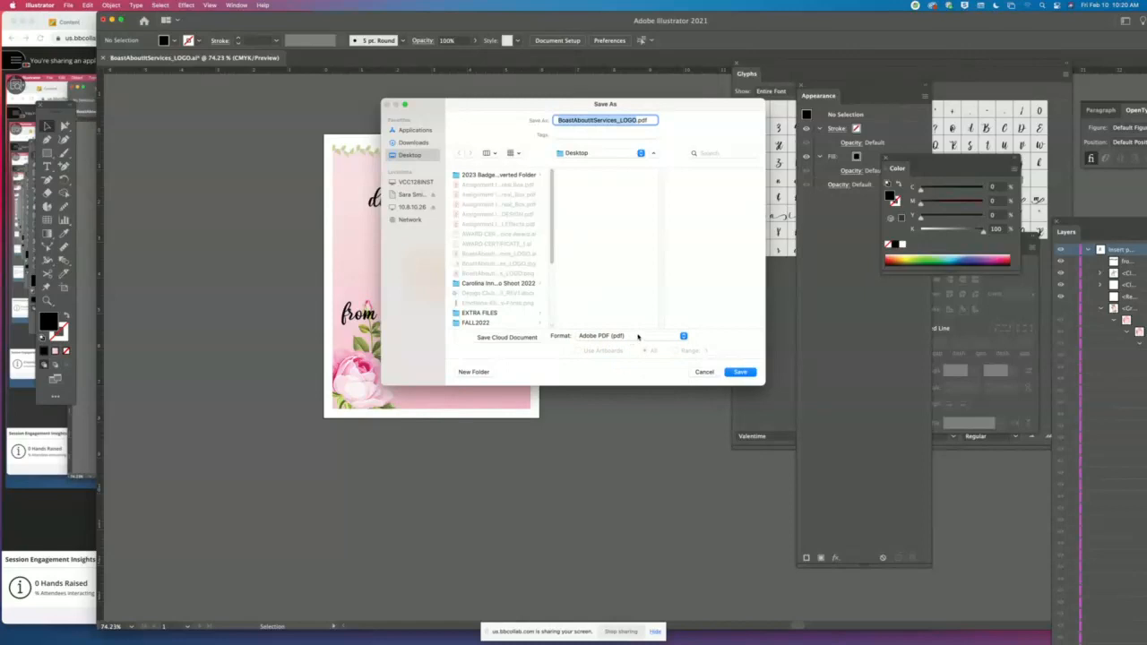
pyautogui.click(740, 372)
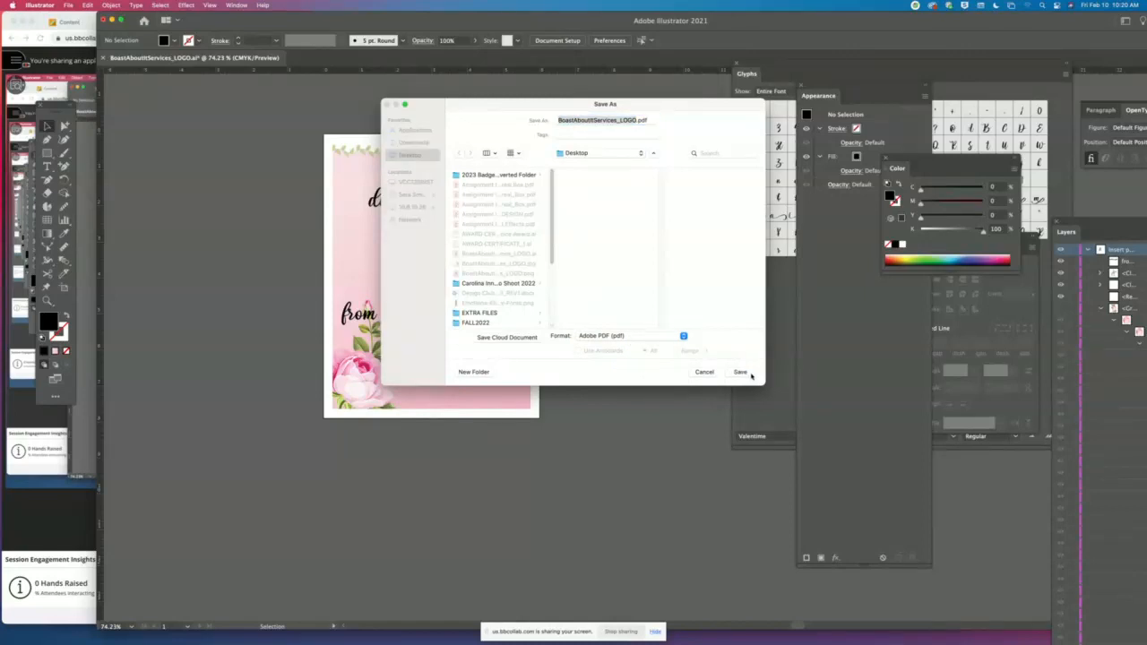
# - Save the PDF with the [High Quality Print] preset, checking the marks and bleeds options without adding any
pyautogui.click(545, 100)
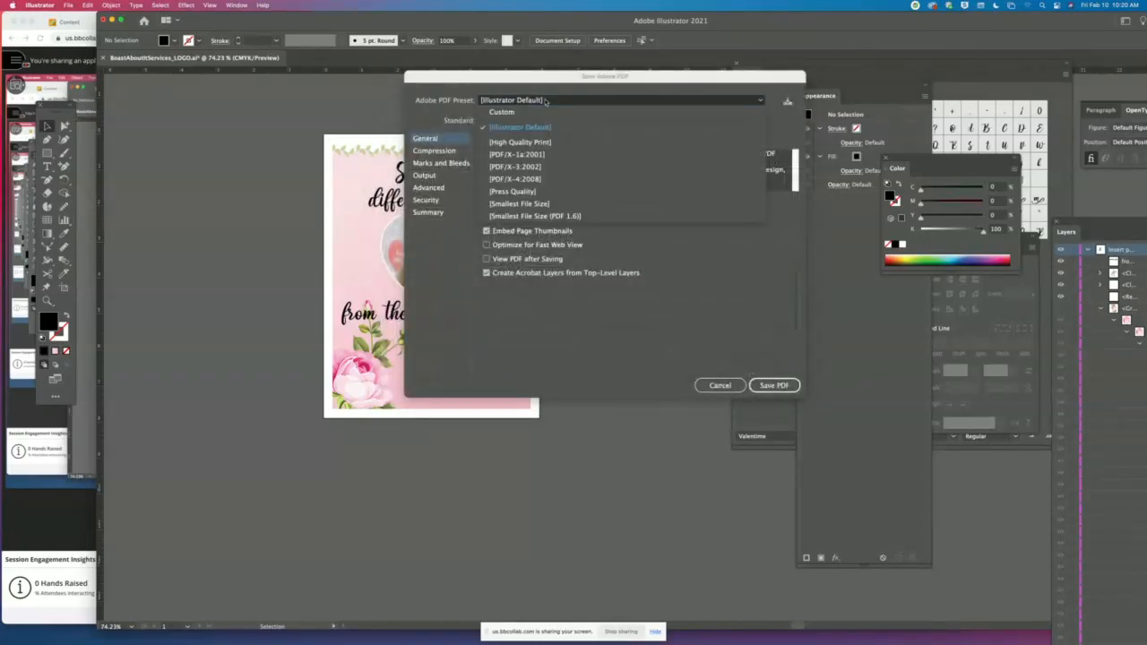
pyautogui.click(540, 143)
pyautogui.click(453, 164)
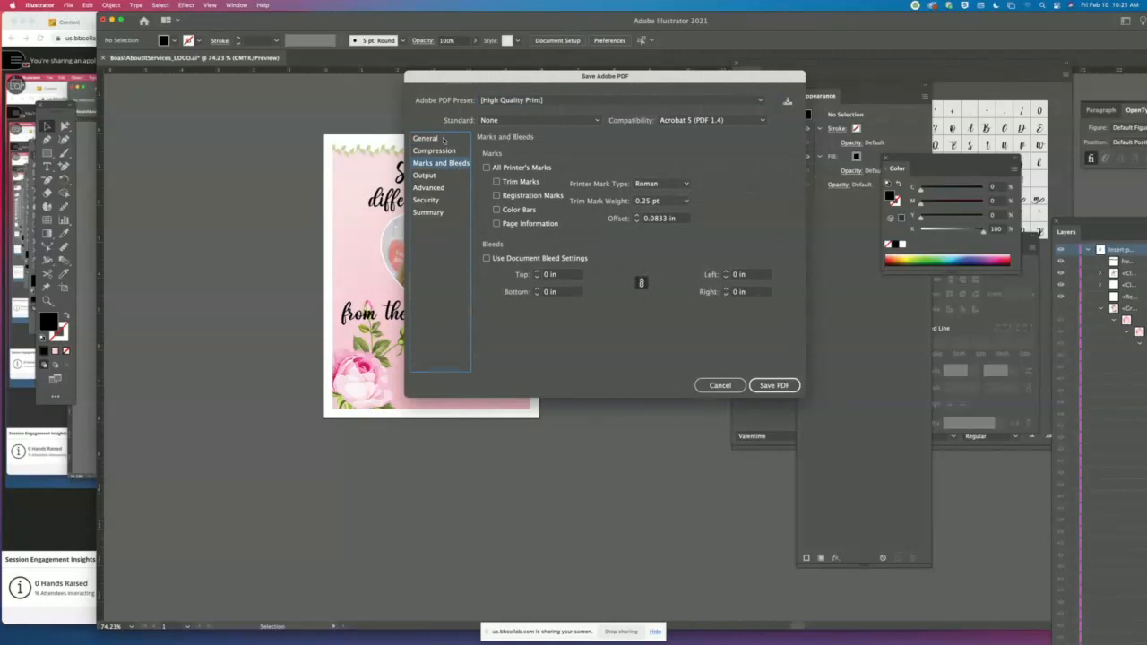
pyautogui.click(442, 140)
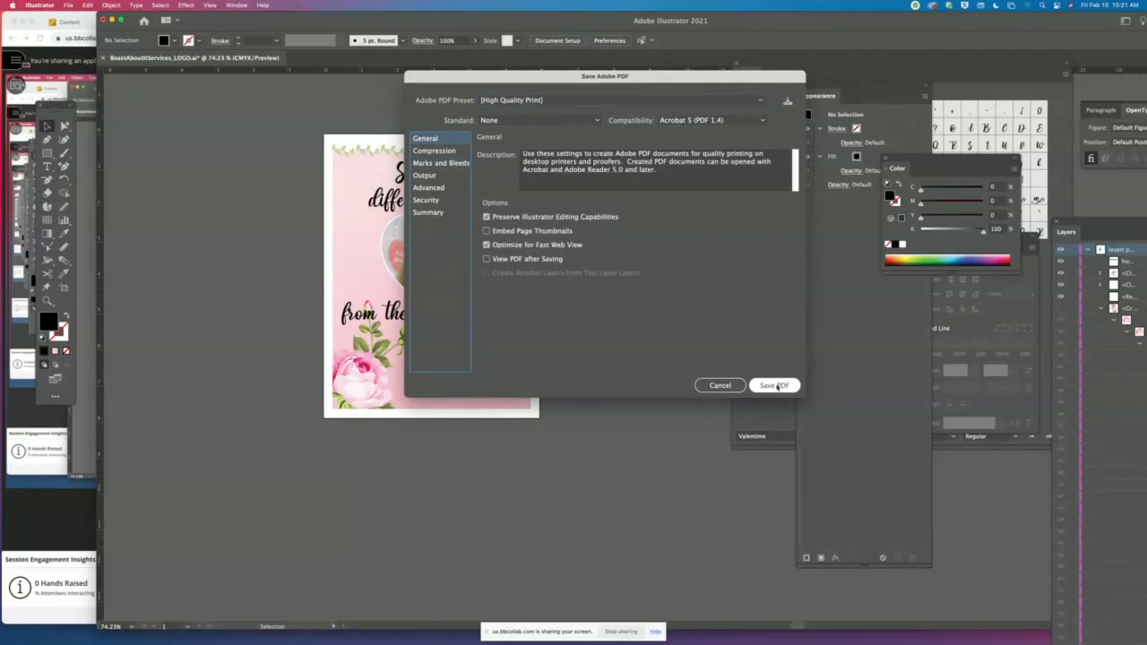
pyautogui.click(778, 388)
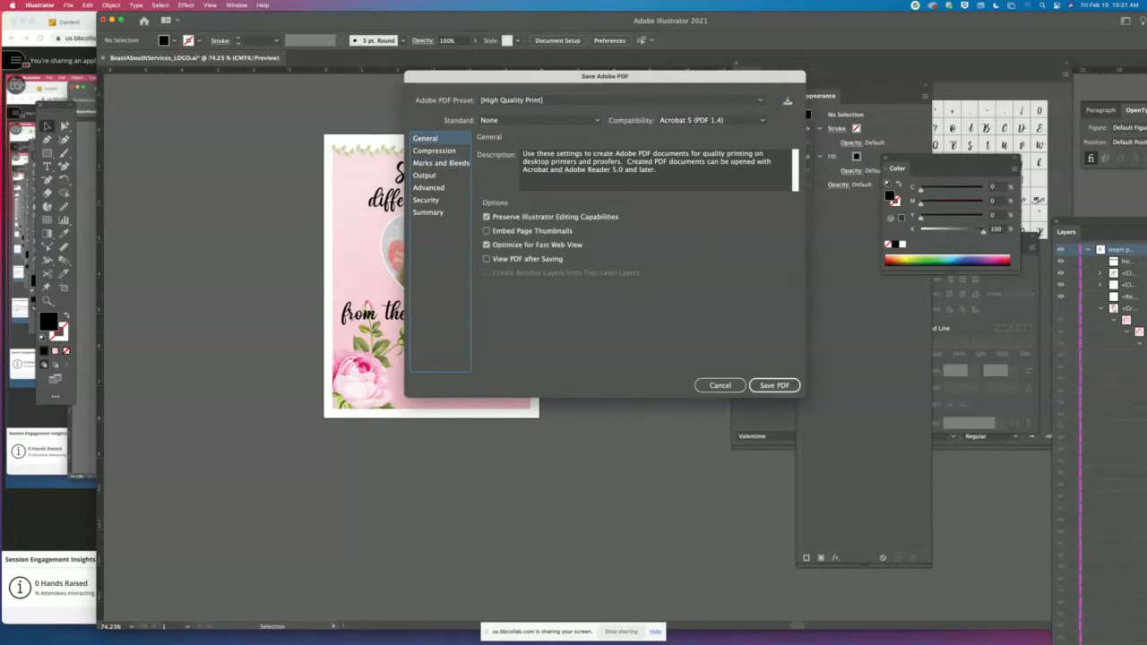
pyautogui.click(768, 386)
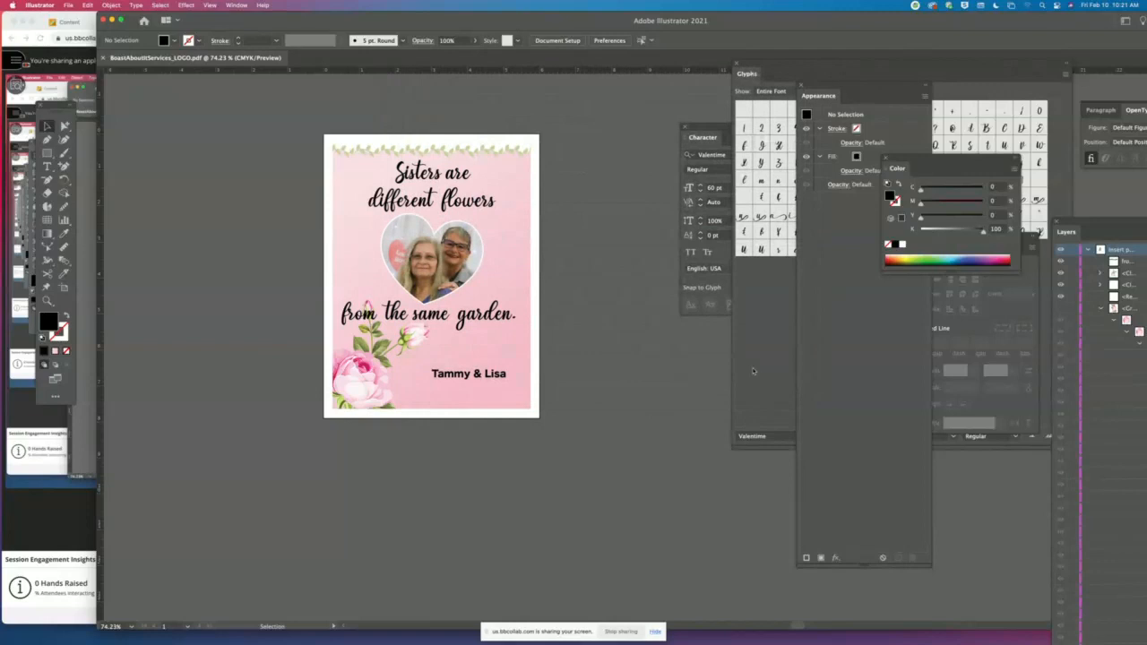
# - Switch to Finder and move the BoastAboutItServices_LOGO .ai, .jpg, .pdf and .png files from the Desktop into the LOGO TEST folder
pyautogui.click(112, 20)
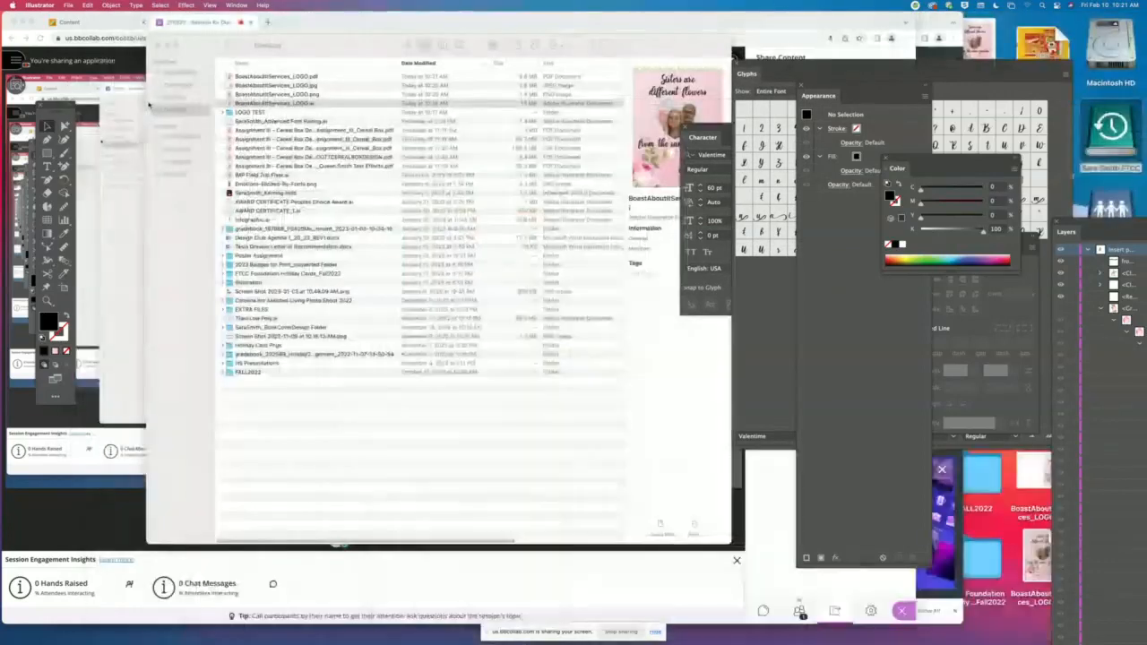
pyautogui.click(254, 45)
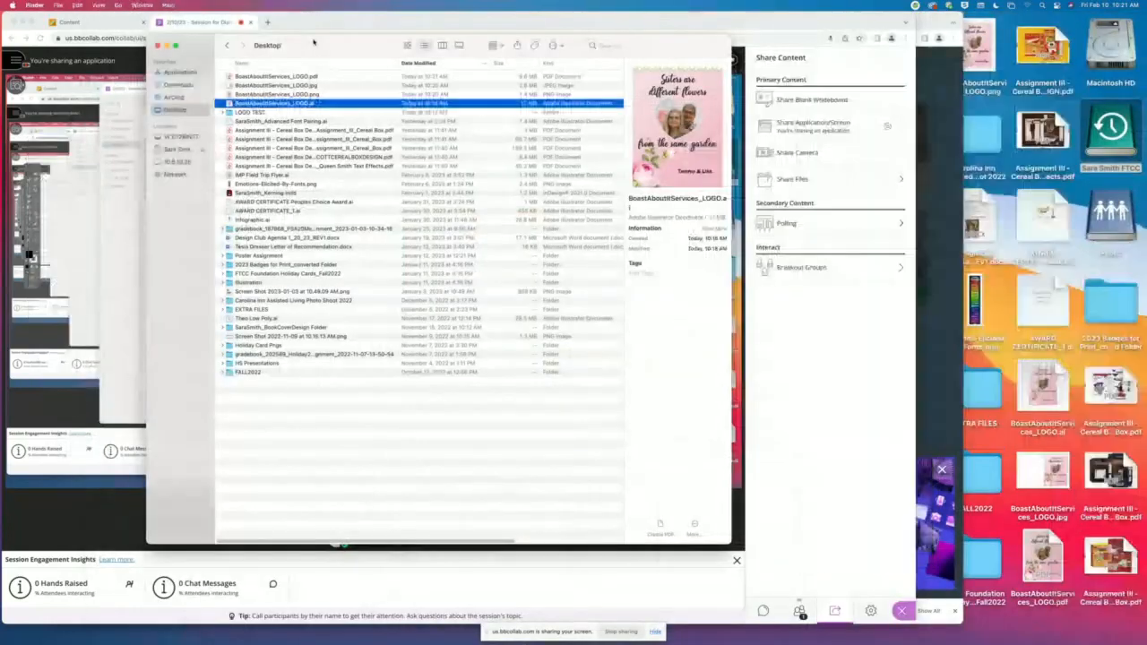
pyautogui.click(255, 113)
pyautogui.moveTo(323, 46); pyautogui.dragTo(469, 186)
pyautogui.scroll(5, 427, 235)
pyautogui.click(358, 249)
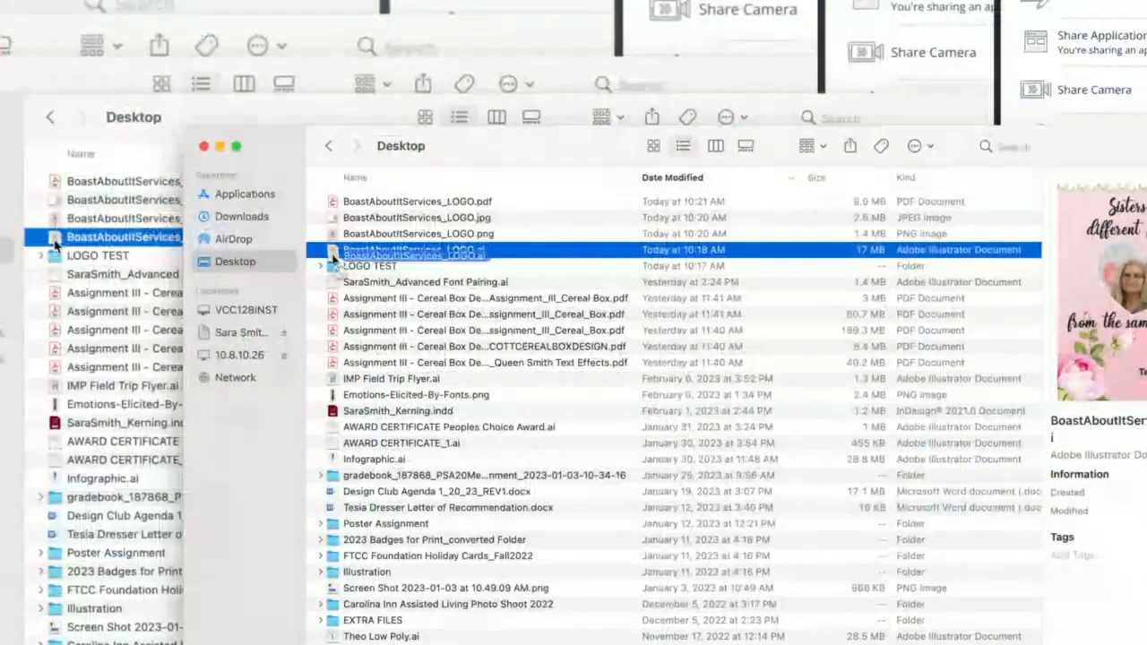
pyautogui.press('super+BackSpace')
pyautogui.moveTo(333, 228); pyautogui.dragTo(334, 295)
pyautogui.moveTo(333, 228); pyautogui.dragTo(333, 136)
pyautogui.moveTo(334, 150); pyautogui.dragTo(334, 134)
# - Open the LOGO TEST folder and preview the AI, JPG, PDF and PNG files one after another to compare them
pyautogui.doubleClick(333, 134)
pyautogui.click(401, 135)
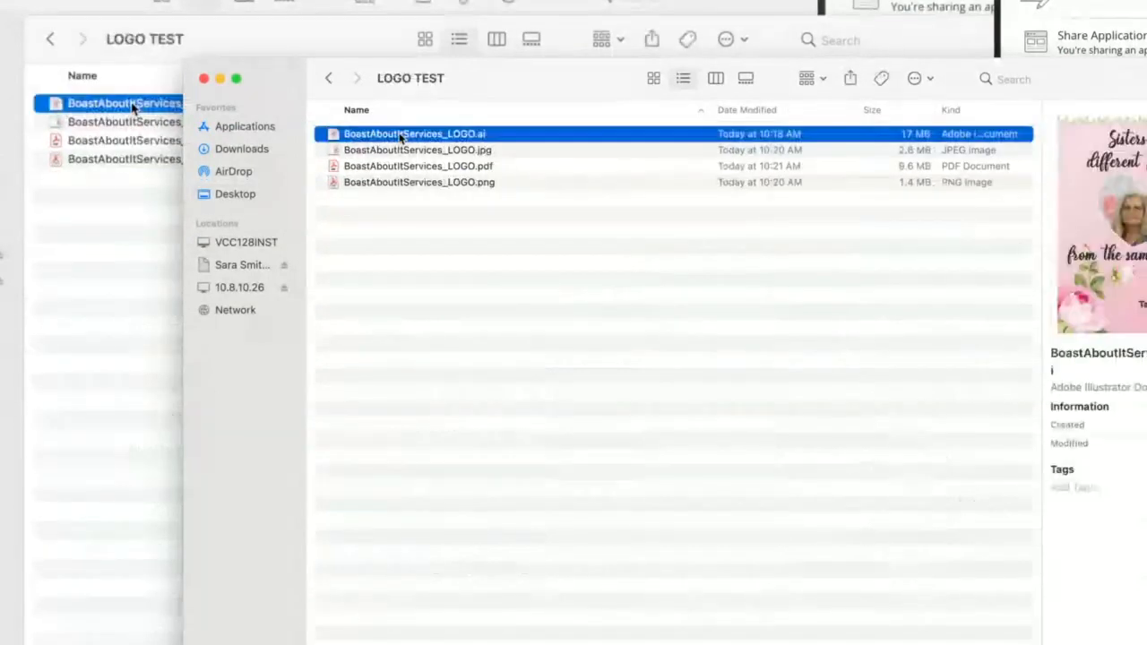
pyautogui.press('space')
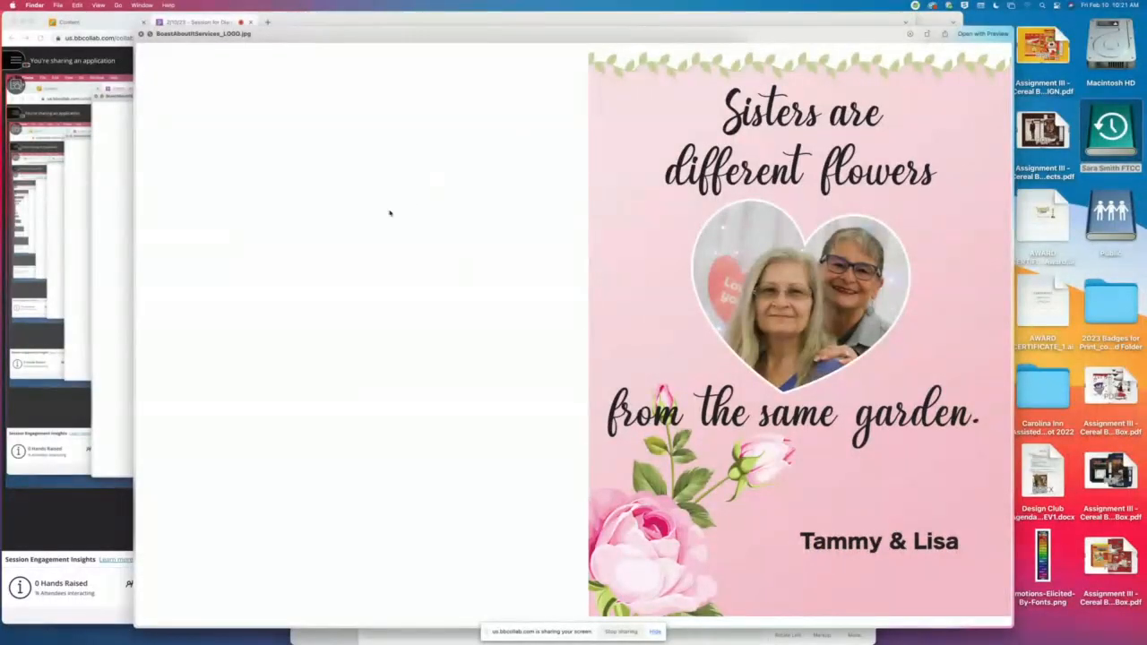
pyautogui.press('Down')
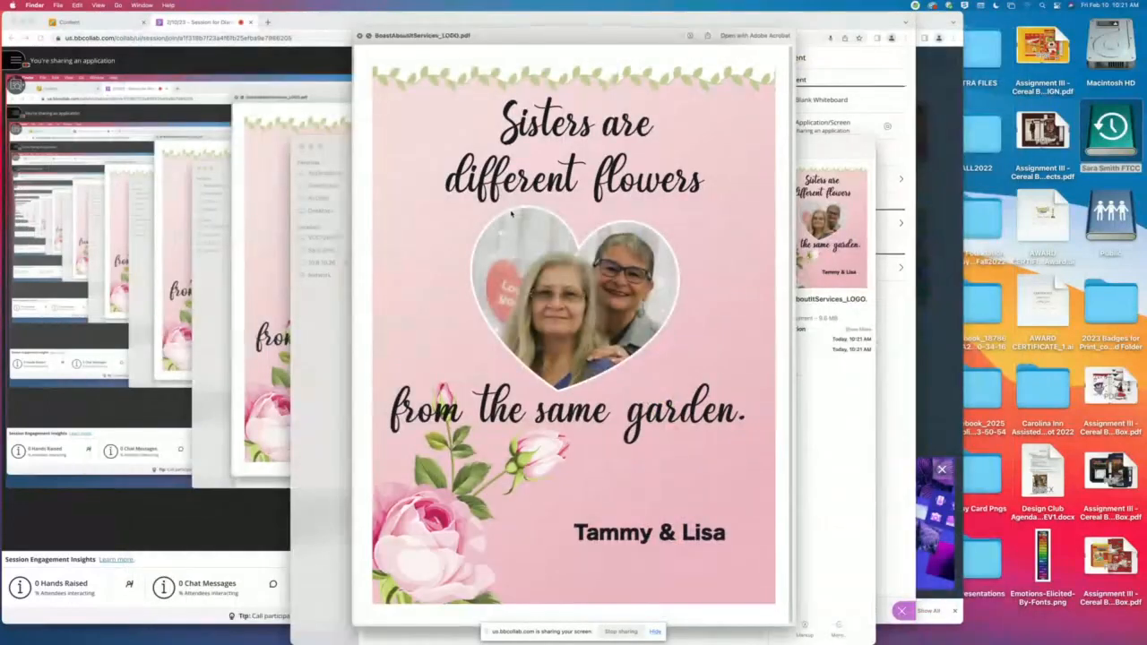
pyautogui.press('Down')
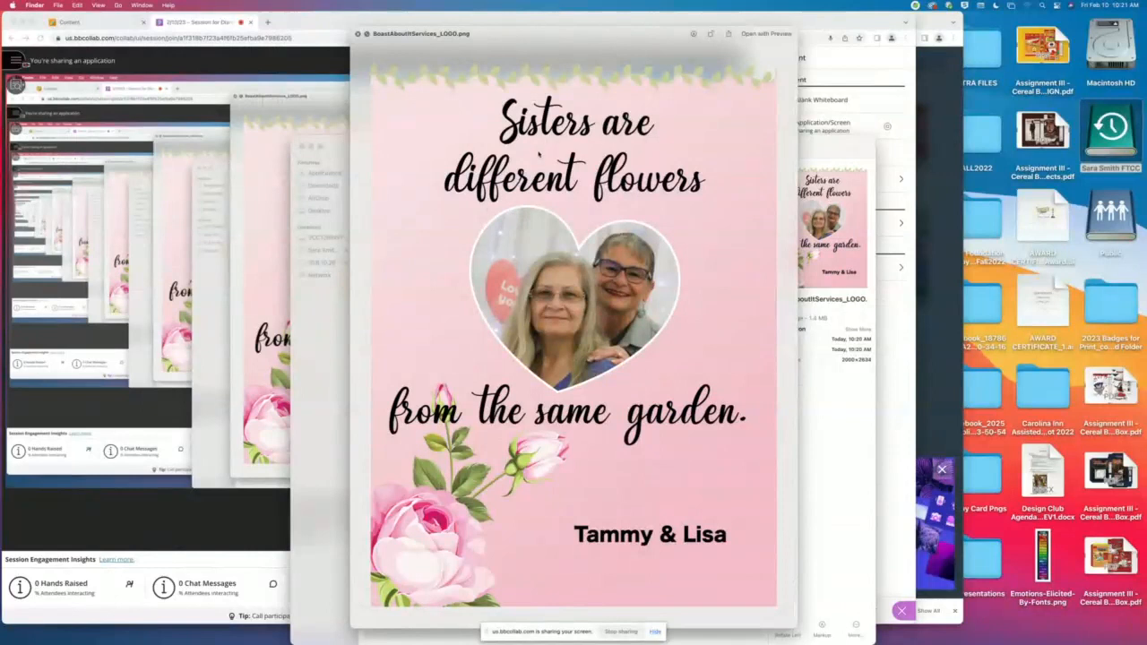
pyautogui.press('space')
# - Switch back to Illustrator and draw a black rectangle about 9.4 by 12 in beside the card's artboard, leaving it deselected
pyautogui.moveTo(539, 620)
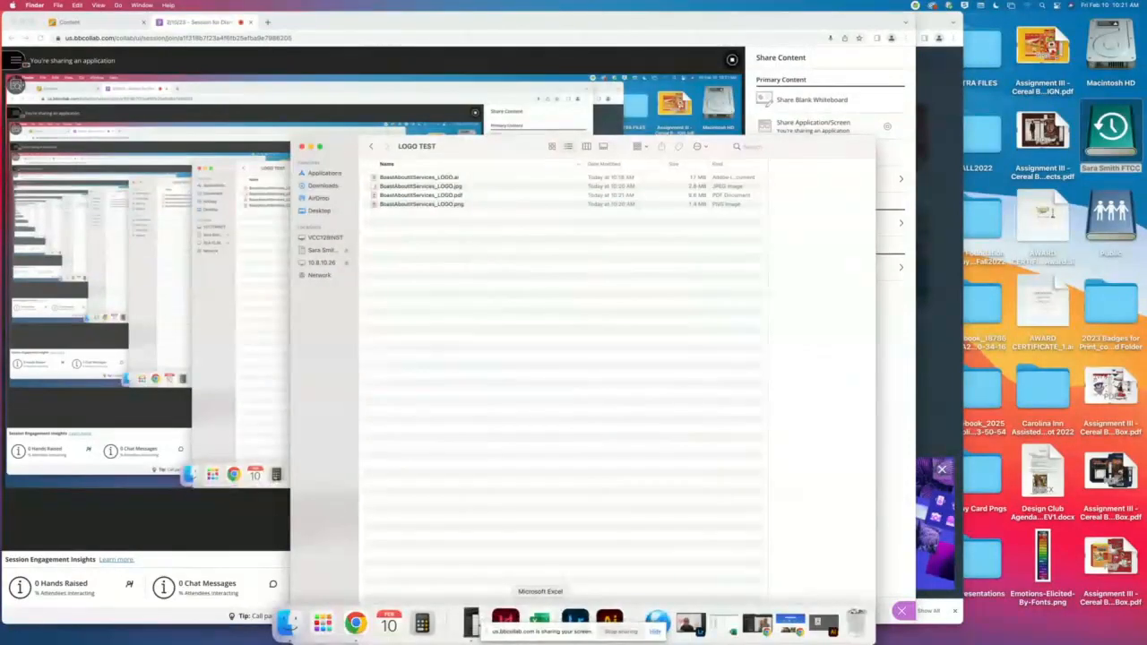
pyautogui.click(825, 627)
pyautogui.moveTo(175, 201); pyautogui.dragTo(464, 202)
pyautogui.click(47, 153)
pyautogui.moveTo(262, 137); pyautogui.dragTo(600, 570)
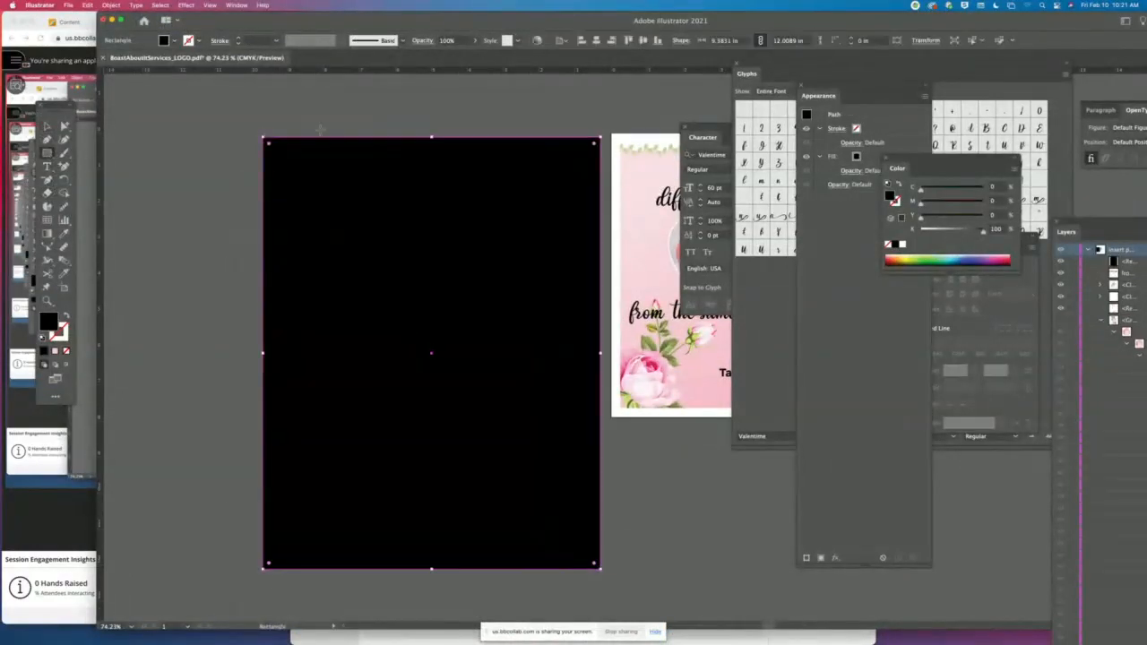
pyautogui.click(47, 125)
pyautogui.click(201, 101)
# - Place BoastAboutItServices_LOGO.png from the LOGO TEST folder onto the black rectangle at about 7.74 by 10.19 in
pyautogui.click(68, 5)
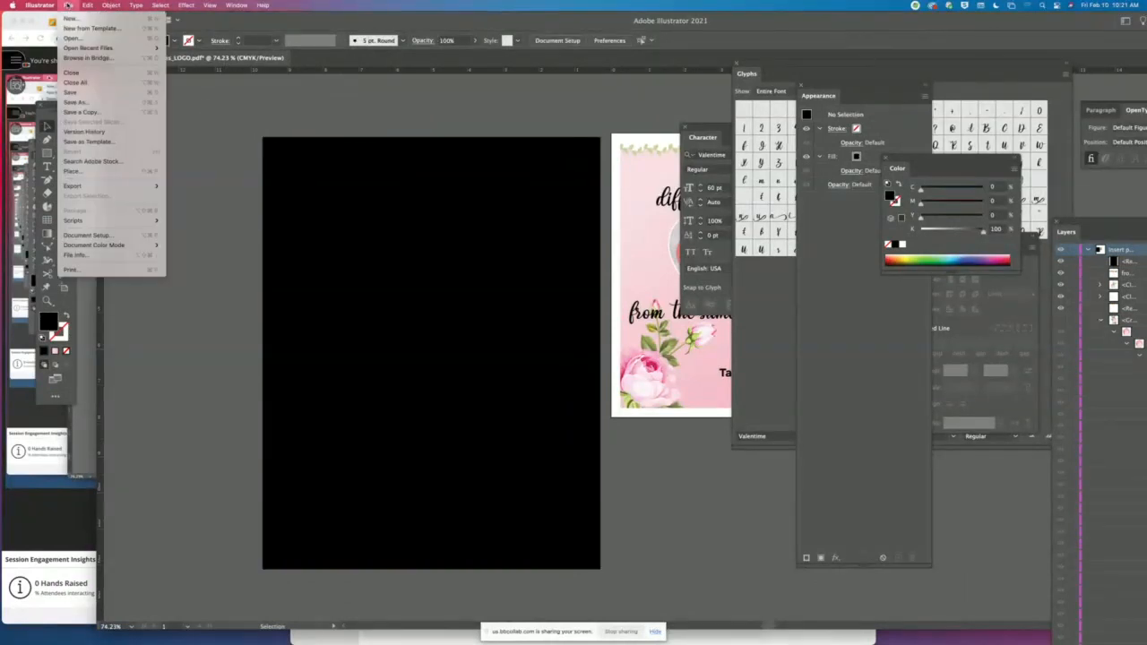
pyautogui.click(82, 172)
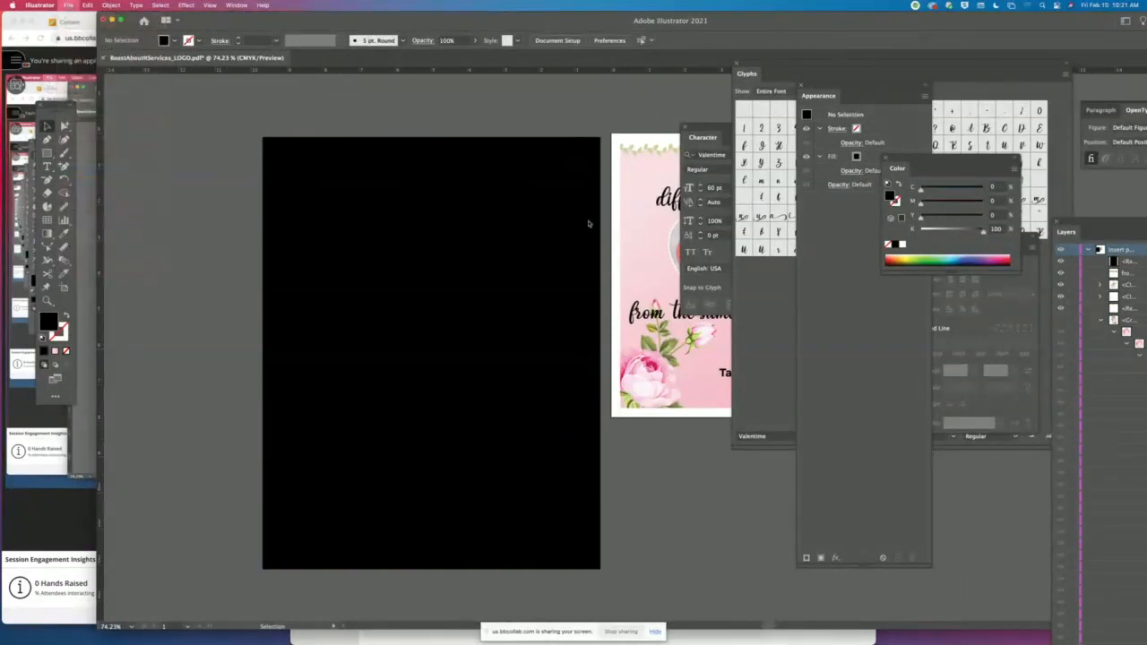
pyautogui.doubleClick(281, 78)
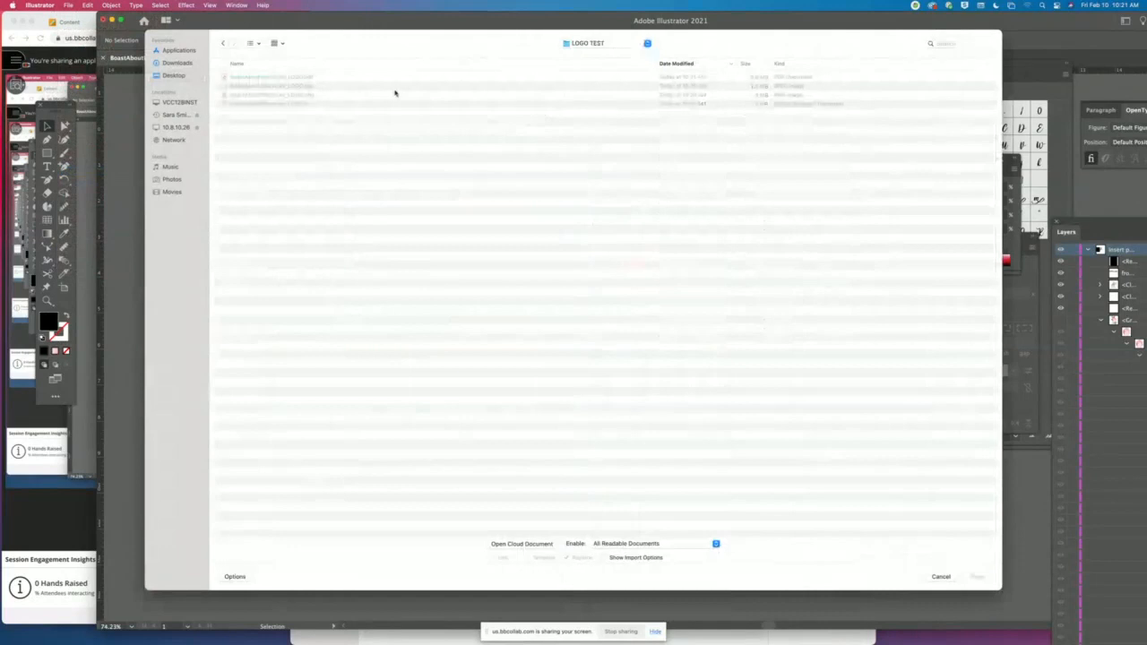
pyautogui.click(315, 95)
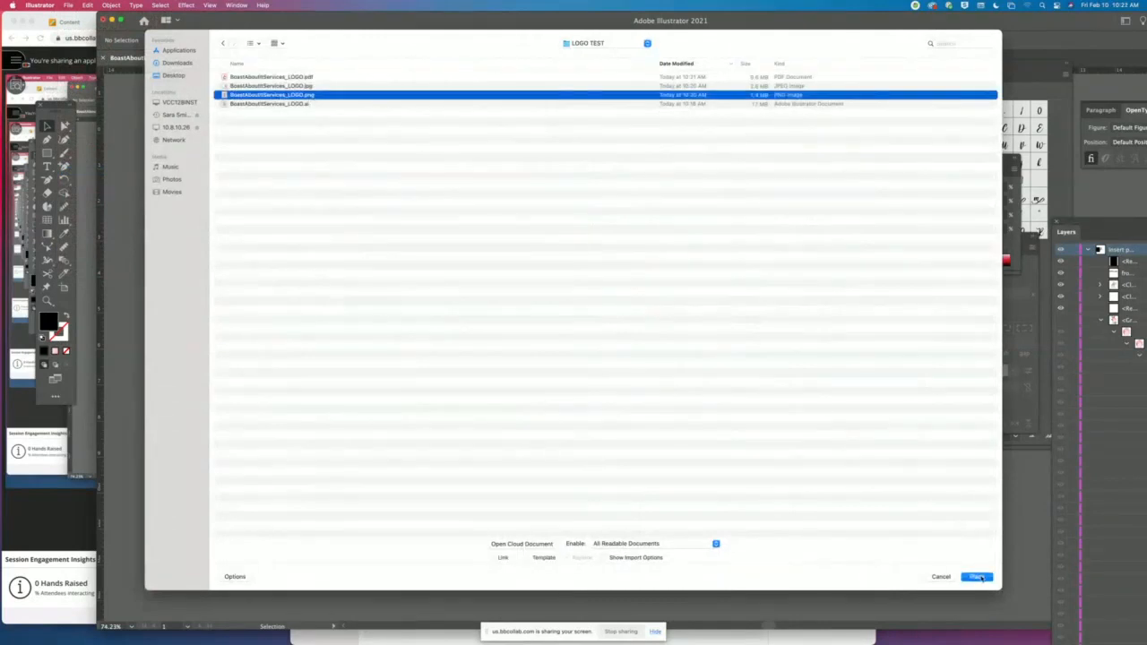
pyautogui.click(980, 578)
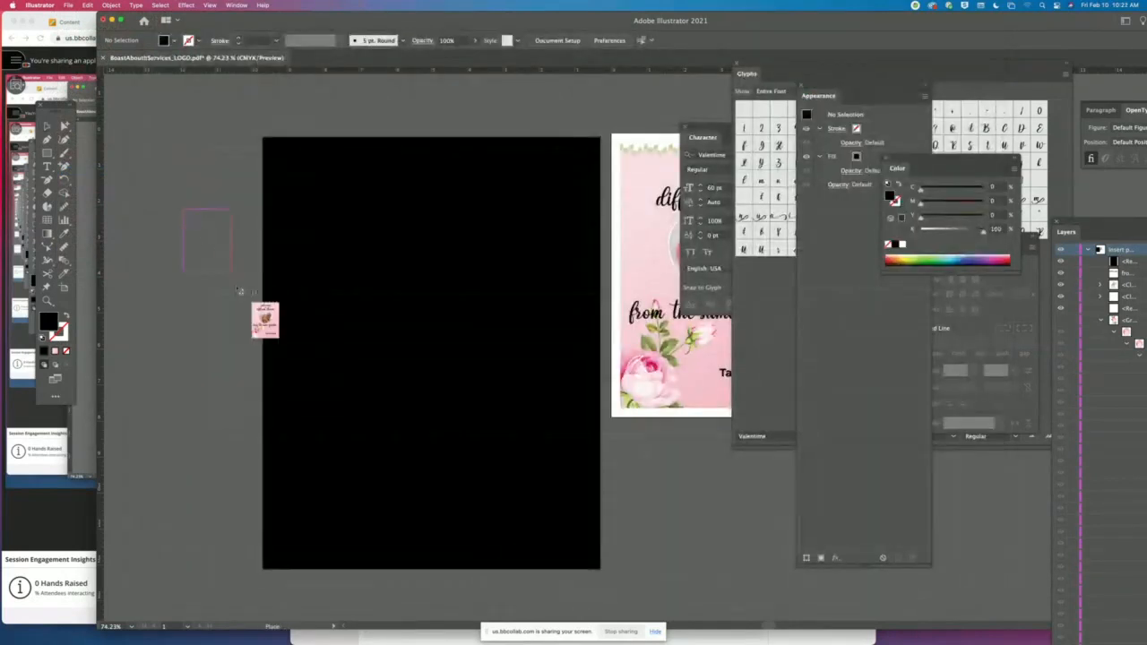
pyautogui.moveTo(238, 290); pyautogui.dragTo(466, 565)
pyautogui.moveTo(349, 318); pyautogui.dragTo(462, 277)
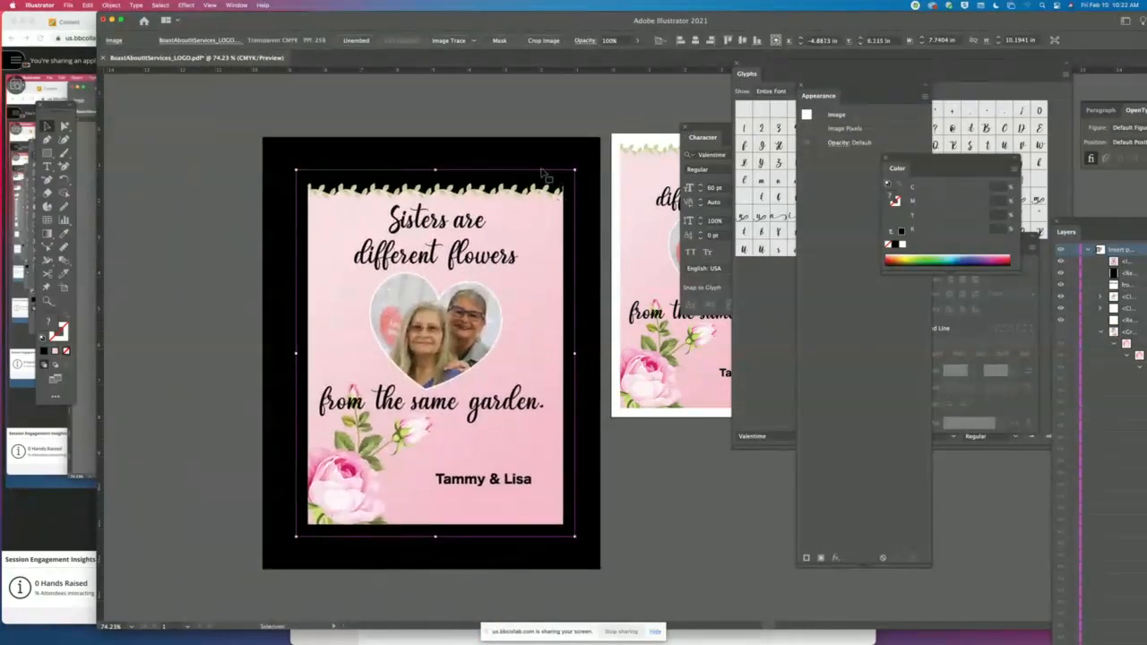
pyautogui.click(117, 227)
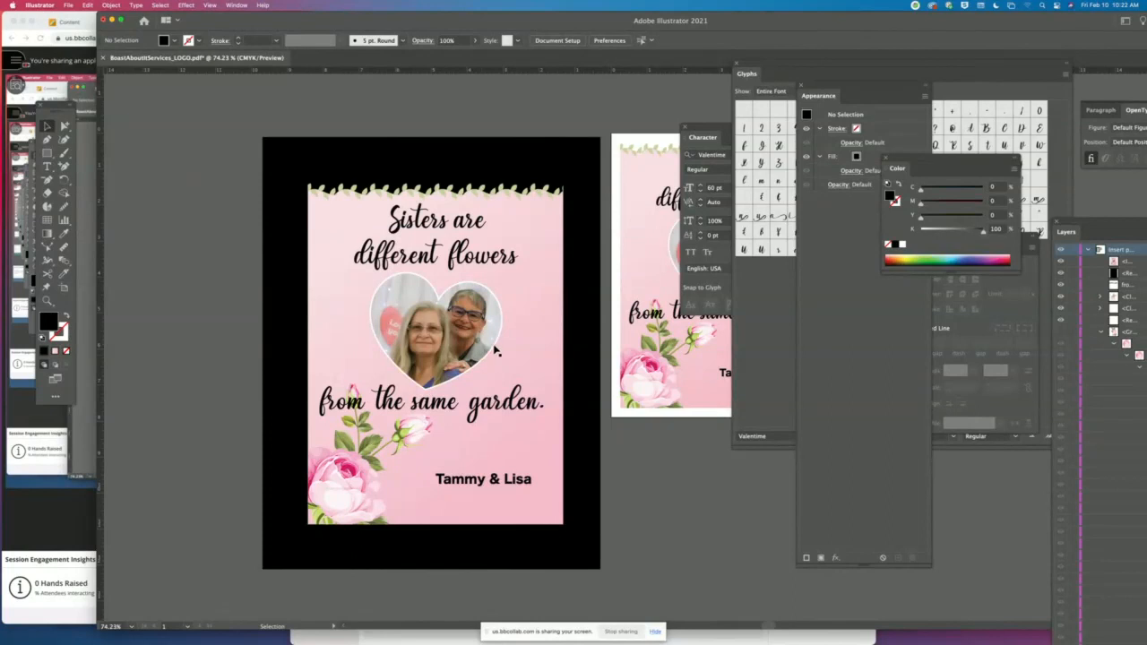
# - Move the placed PNG so it overlaps both the black rectangle's edge and the original card, then deselect it
pyautogui.moveTo(493, 345); pyautogui.dragTo(473, 319)
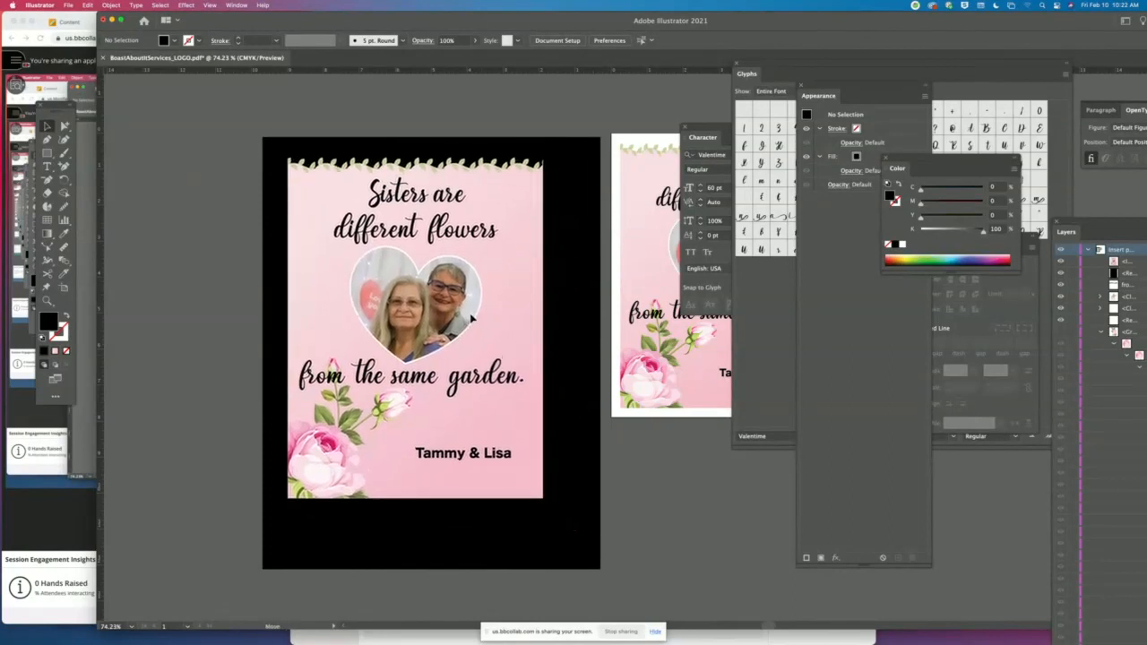
pyautogui.moveTo(472, 318); pyautogui.dragTo(619, 339)
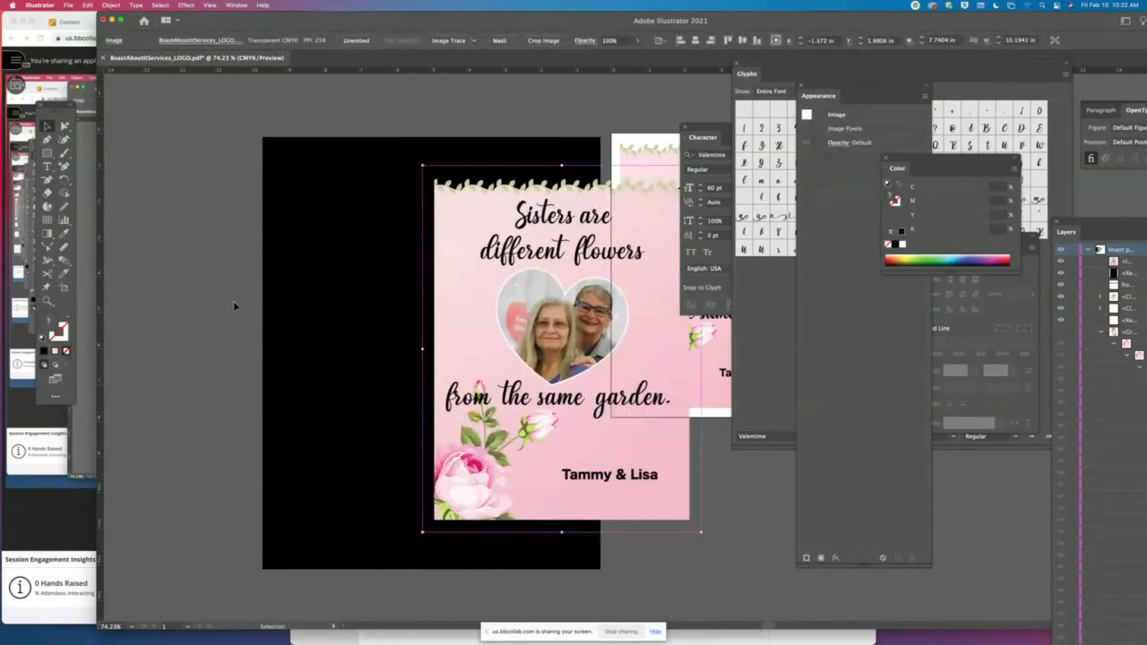
pyautogui.click(235, 305)
# - Place BoastAboutItServices_LOGO.jpg partly over the black rectangle at about 6.27 by 4.18 in, then delete it
pyautogui.click(66, 6)
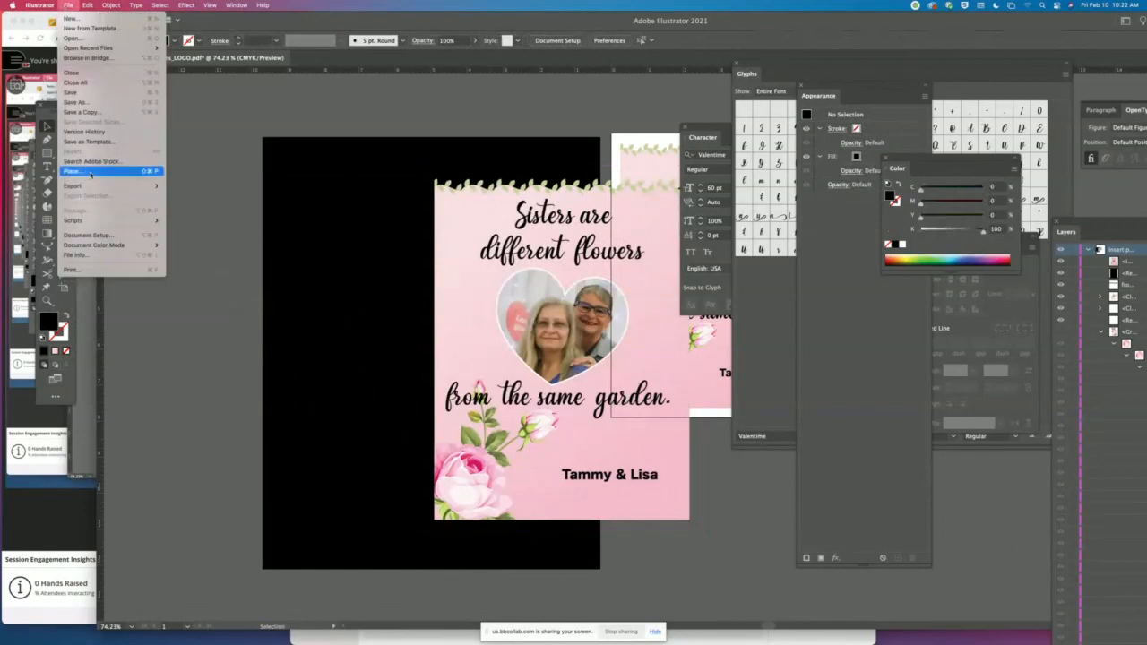
pyautogui.click(93, 172)
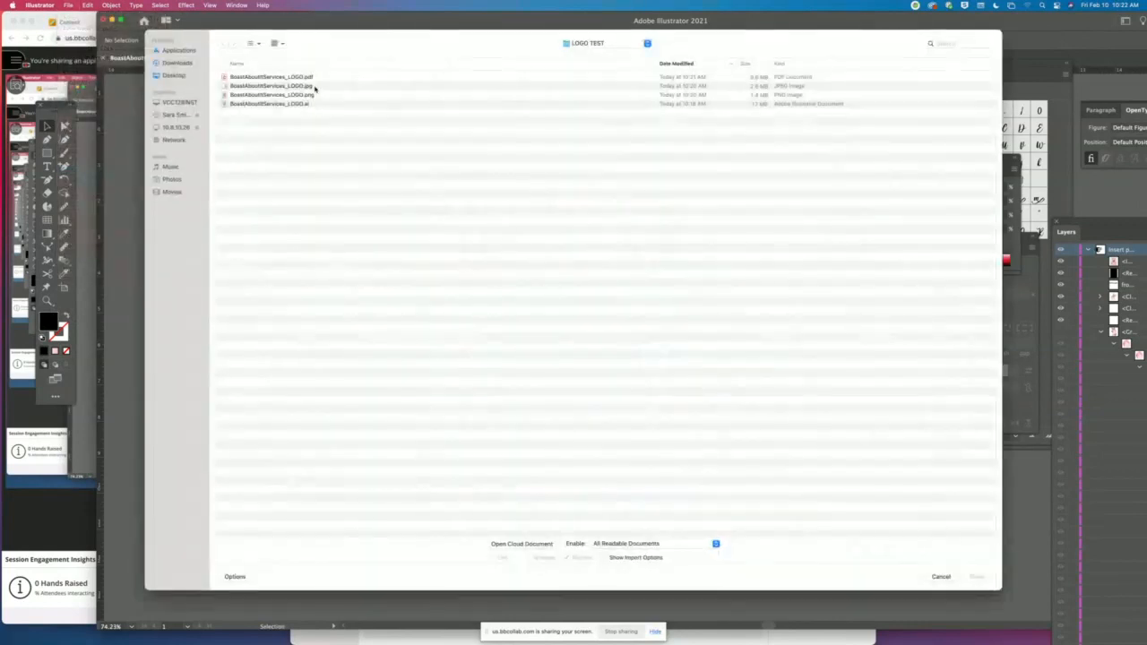
pyautogui.click(315, 87)
pyautogui.click(978, 576)
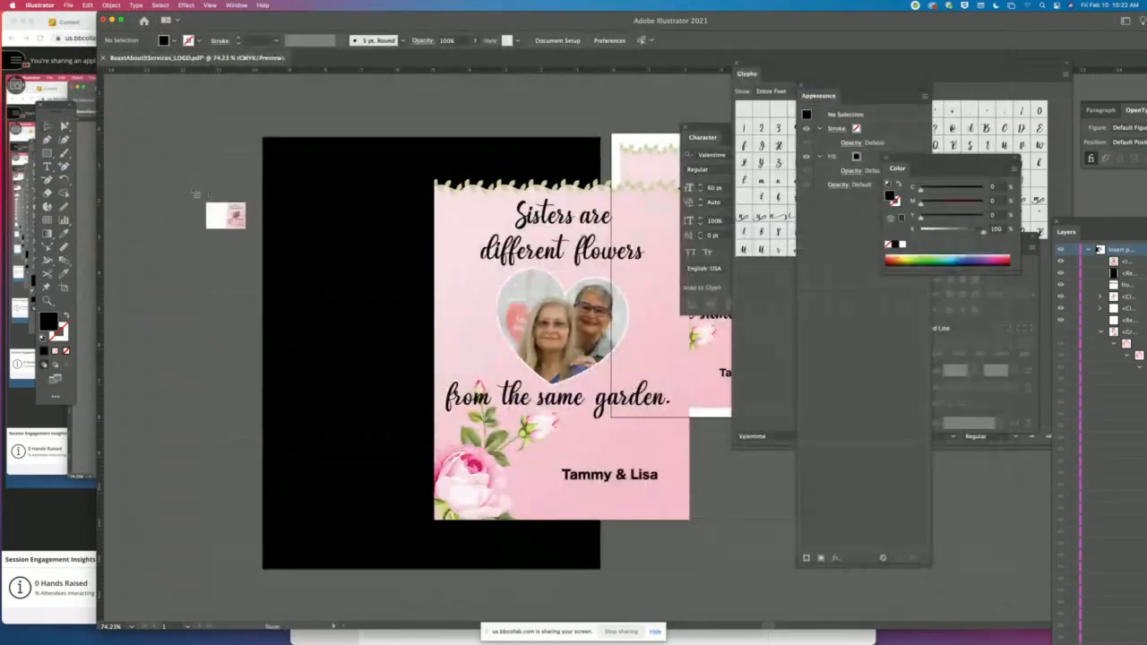
pyautogui.click(156, 181)
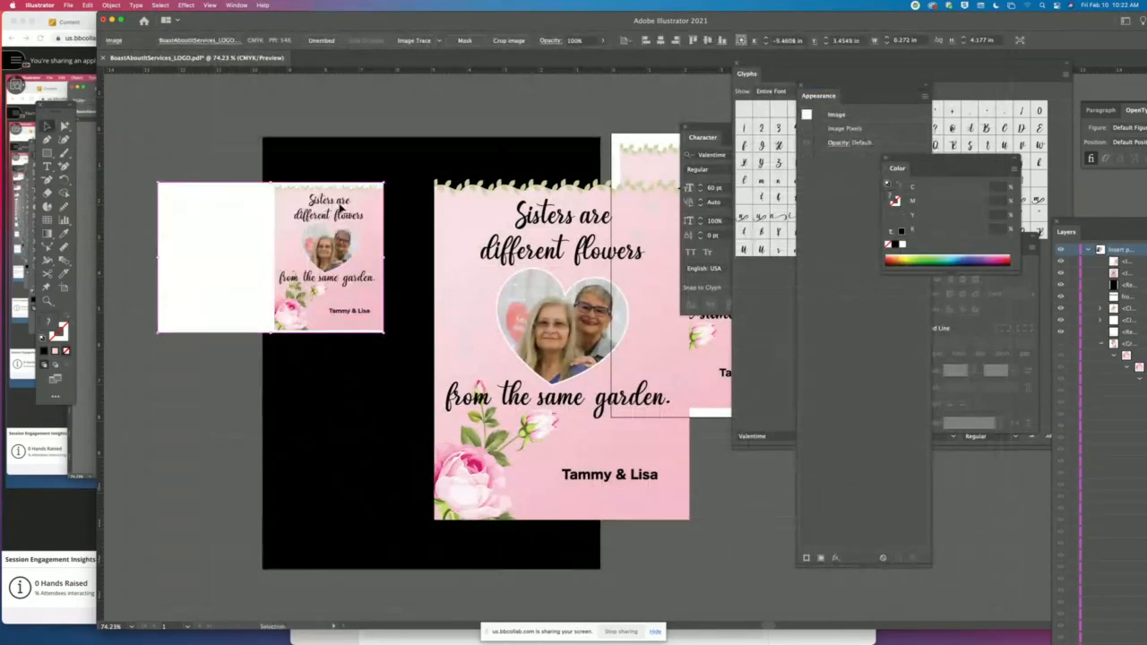
pyautogui.moveTo(345, 216); pyautogui.dragTo(363, 253)
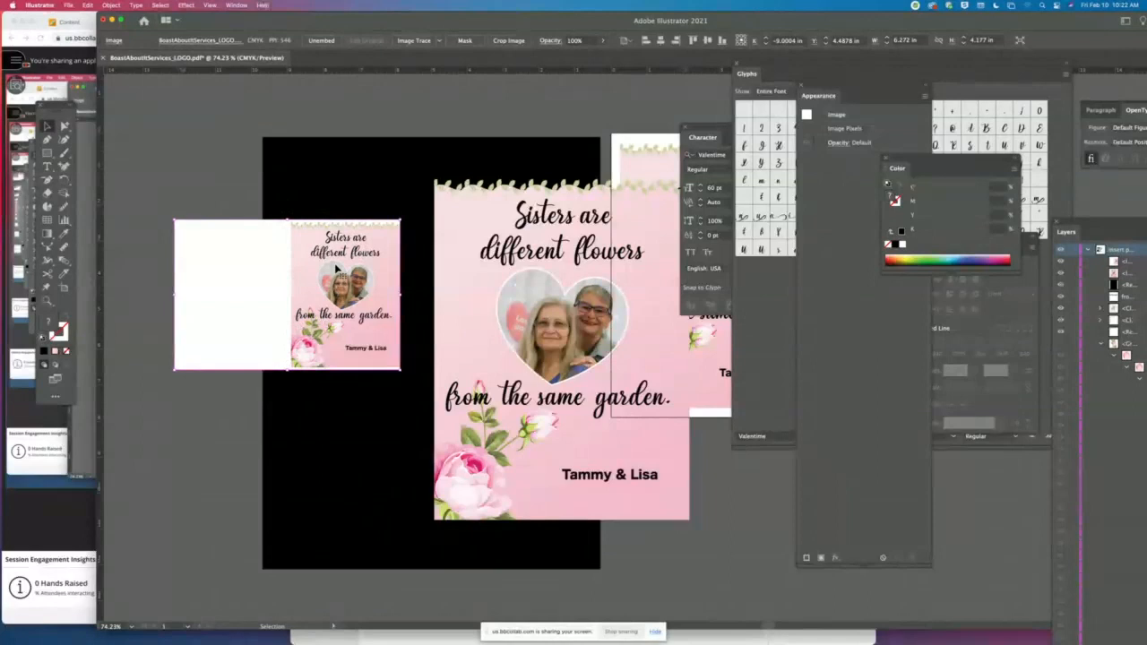
pyautogui.press('Delete')
# - Move the placed PNG back onto the black rectangle and enlarge it to about 23.6 by 31.1 in
pyautogui.click(529, 252)
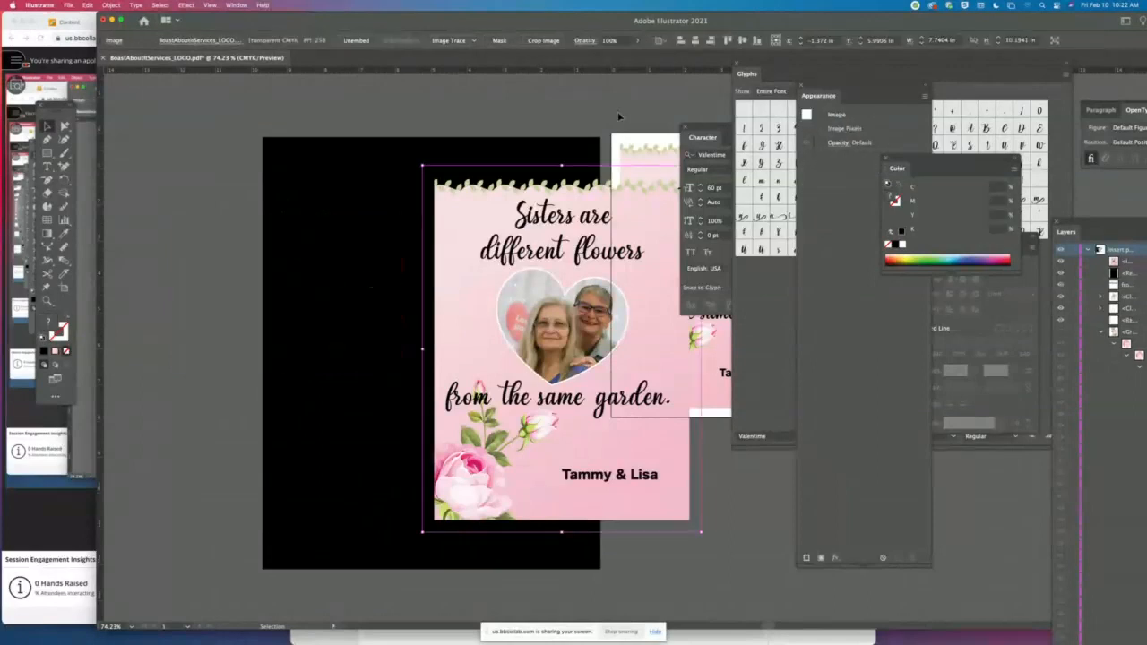
pyautogui.moveTo(586, 257); pyautogui.dragTo(467, 259)
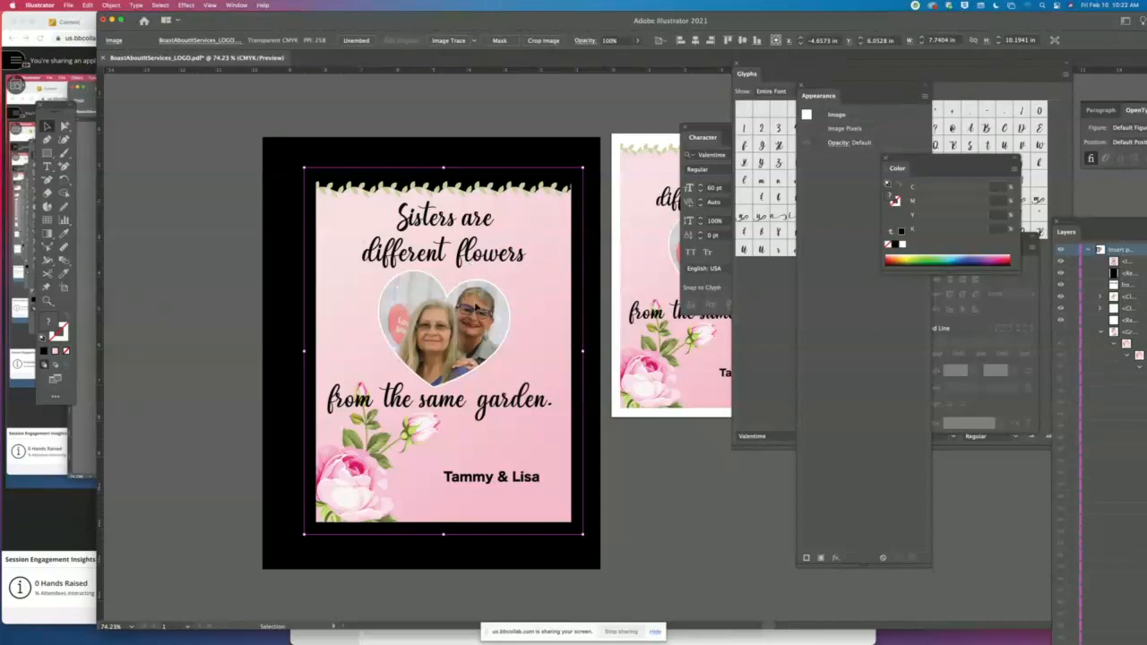
pyautogui.press('super+minus')
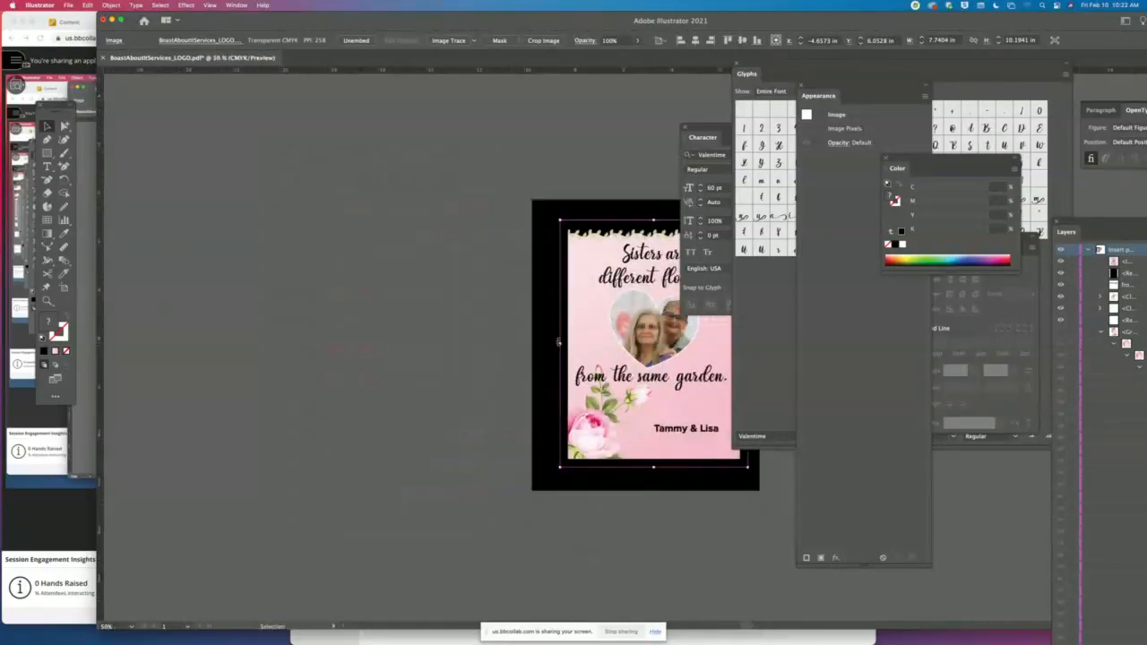
pyautogui.moveTo(561, 345); pyautogui.dragTo(176, 344)
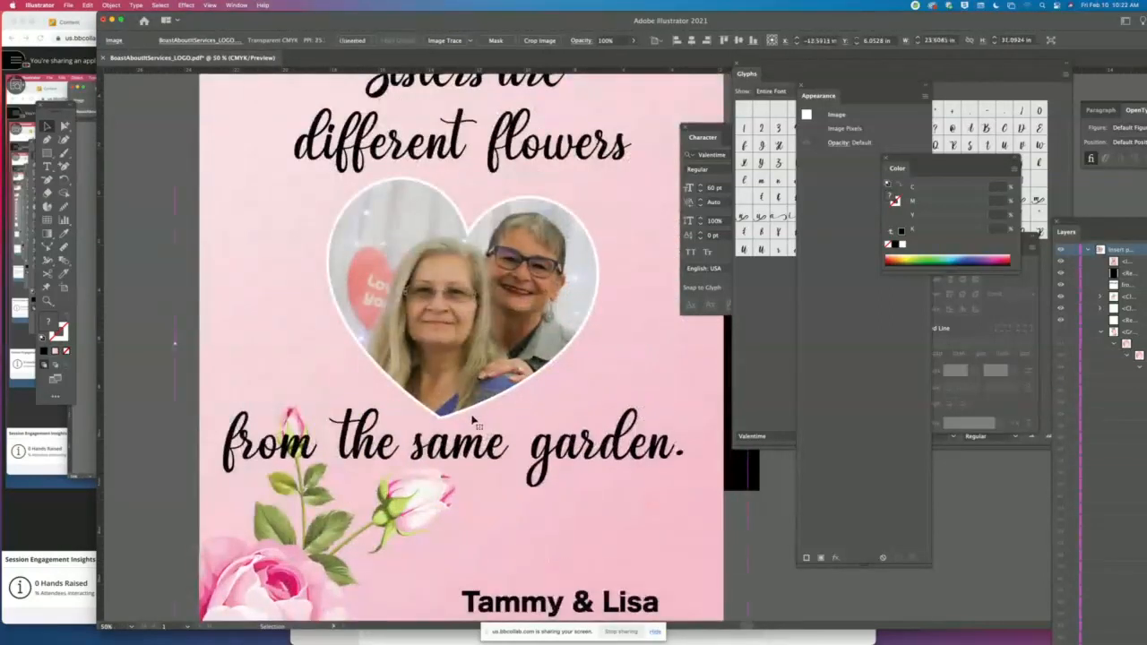
# - Delete the enlarged PNG from the document
pyautogui.press('super+minus')
pyautogui.press('super+minus')
pyautogui.press('super+minus')
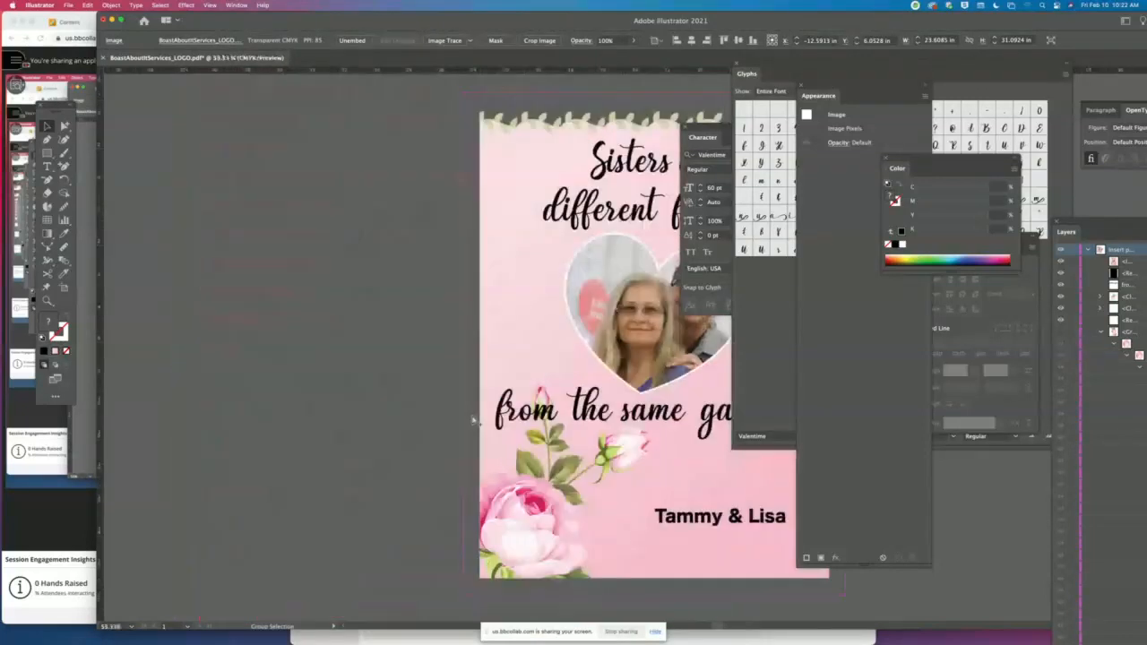
pyautogui.press('Delete')
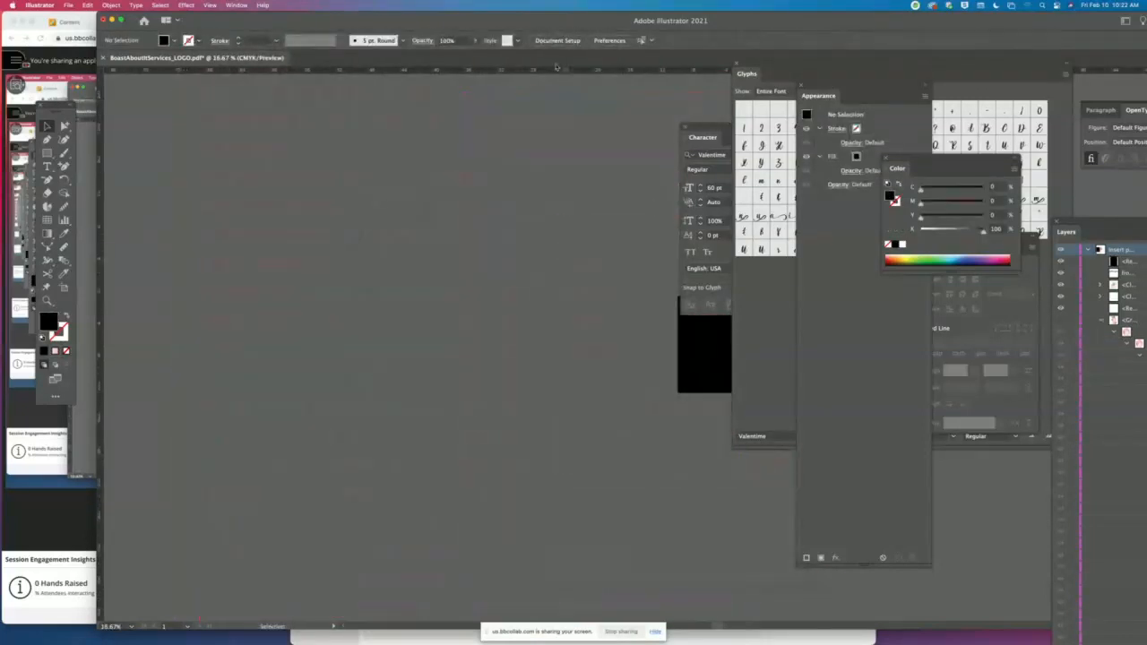
# - Move the Illustrator window out of the way and switch to the LOGO TEST folder window in Finder
pyautogui.moveTo(513, 23); pyautogui.dragTo(492, 191)
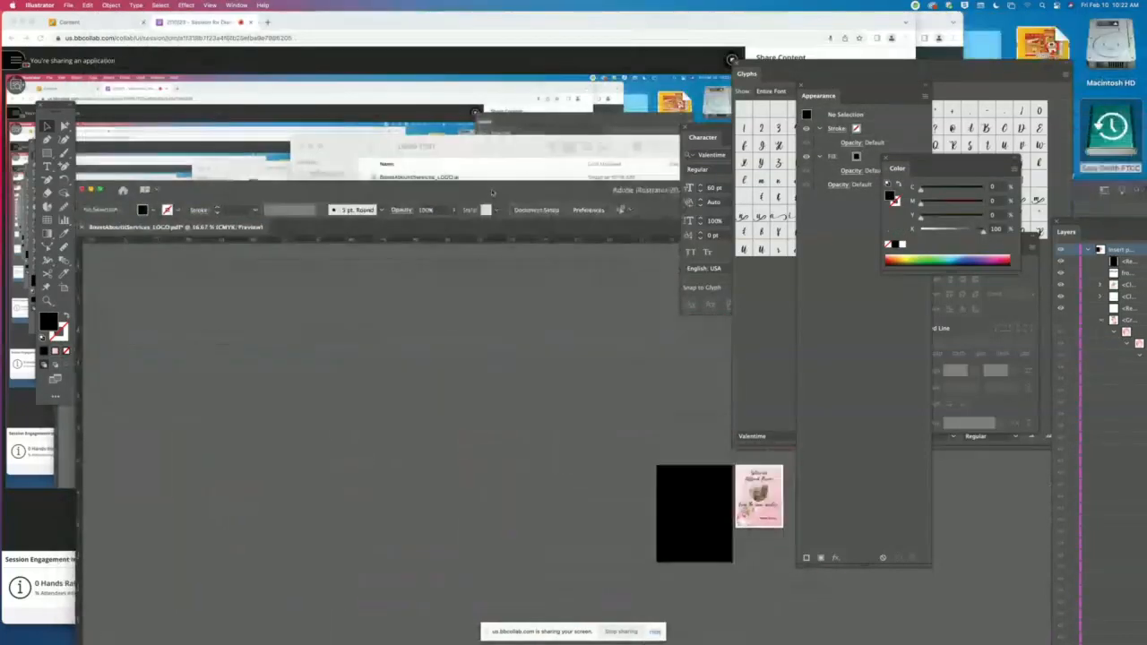
pyautogui.click(486, 140)
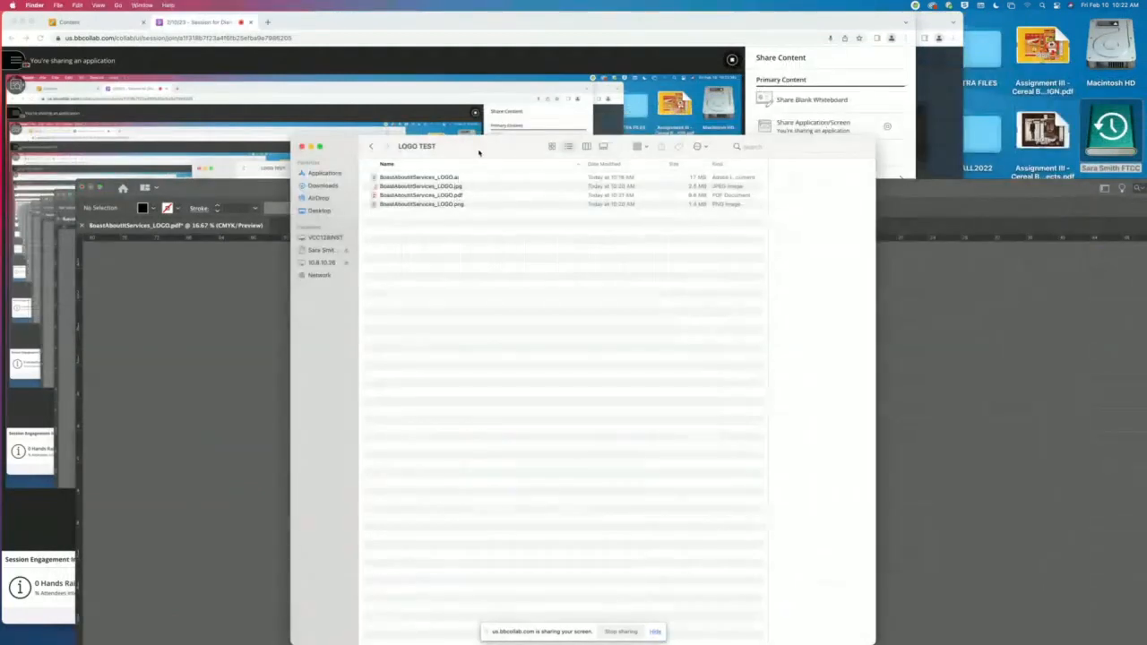
# - Go back to the Desktop folder, select the LOGO TEST folder and reposition the Finder window
pyautogui.click(371, 147)
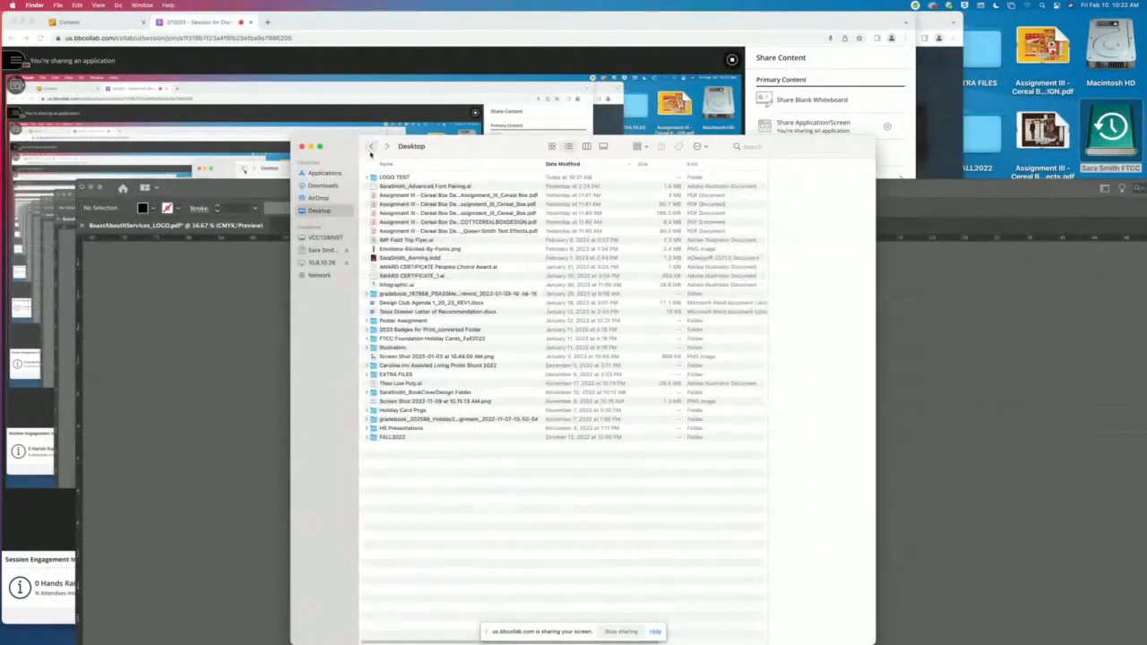
pyautogui.click(408, 178)
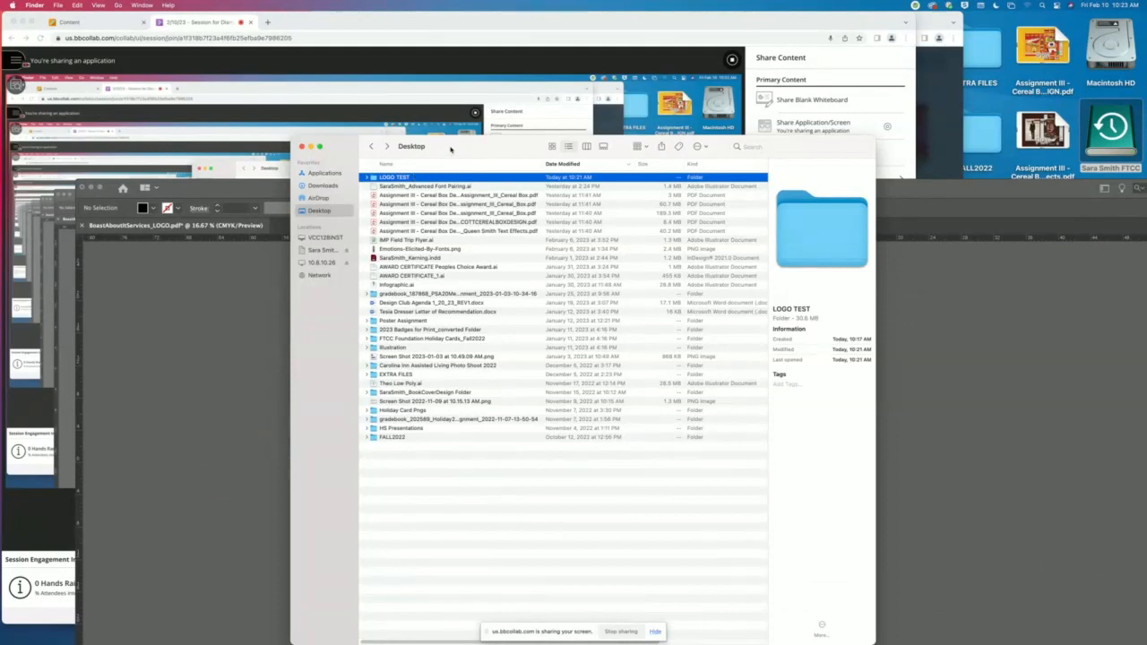
pyautogui.moveTo(462, 149); pyautogui.dragTo(395, 86)
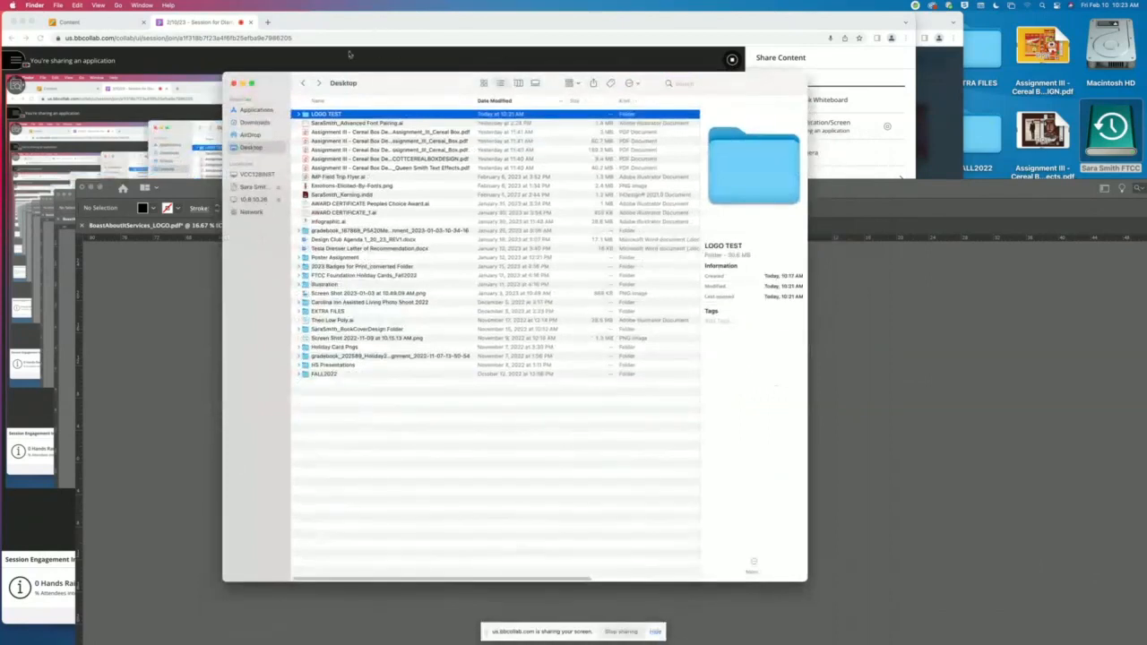
# - Minimize the Illustrator window and switch to the Chrome window showing the Freepik home page
pyautogui.click(168, 273)
pyautogui.click(91, 188)
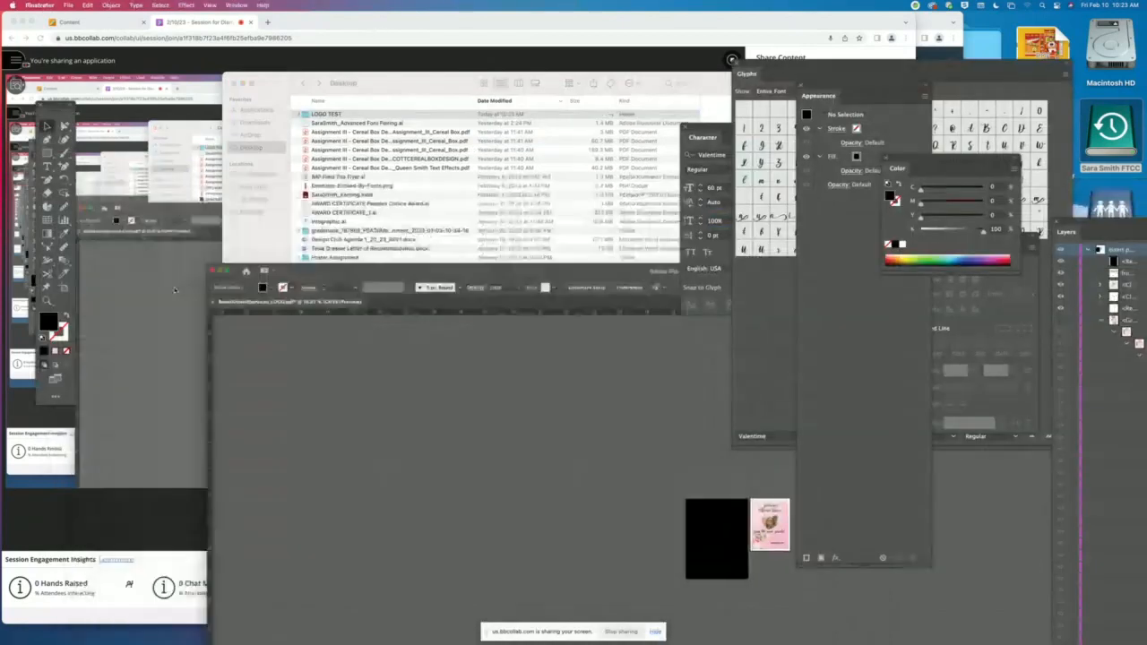
pyautogui.click(249, 334)
pyautogui.moveTo(402, 83); pyautogui.dragTo(430, 30)
pyautogui.moveTo(806, 625)
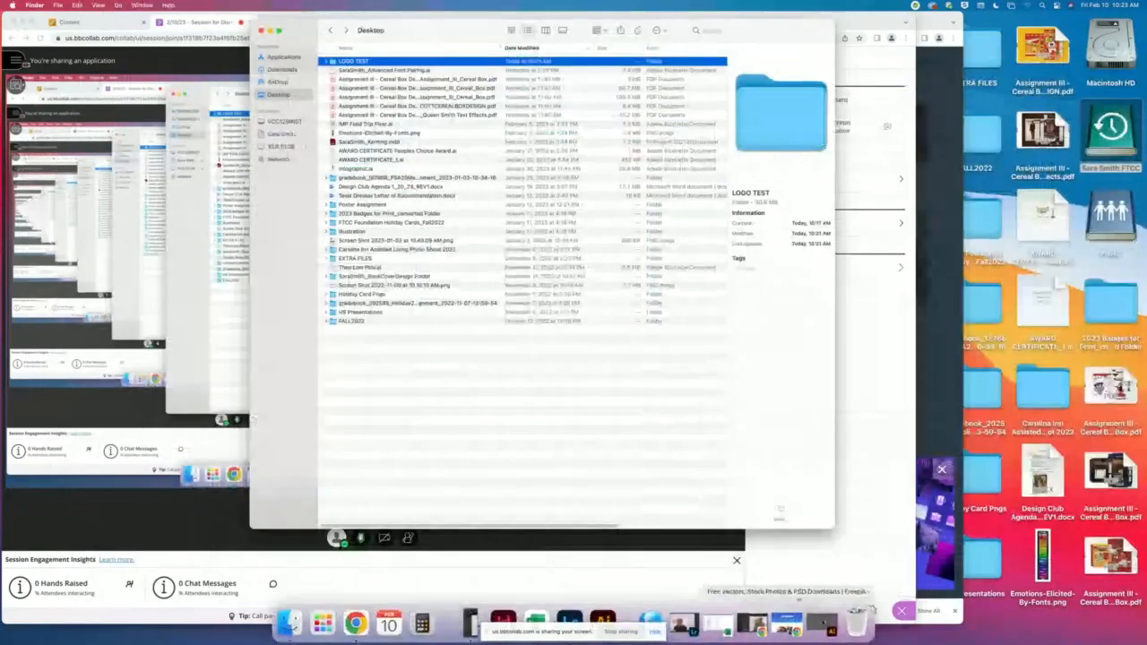
pyautogui.click(786, 625)
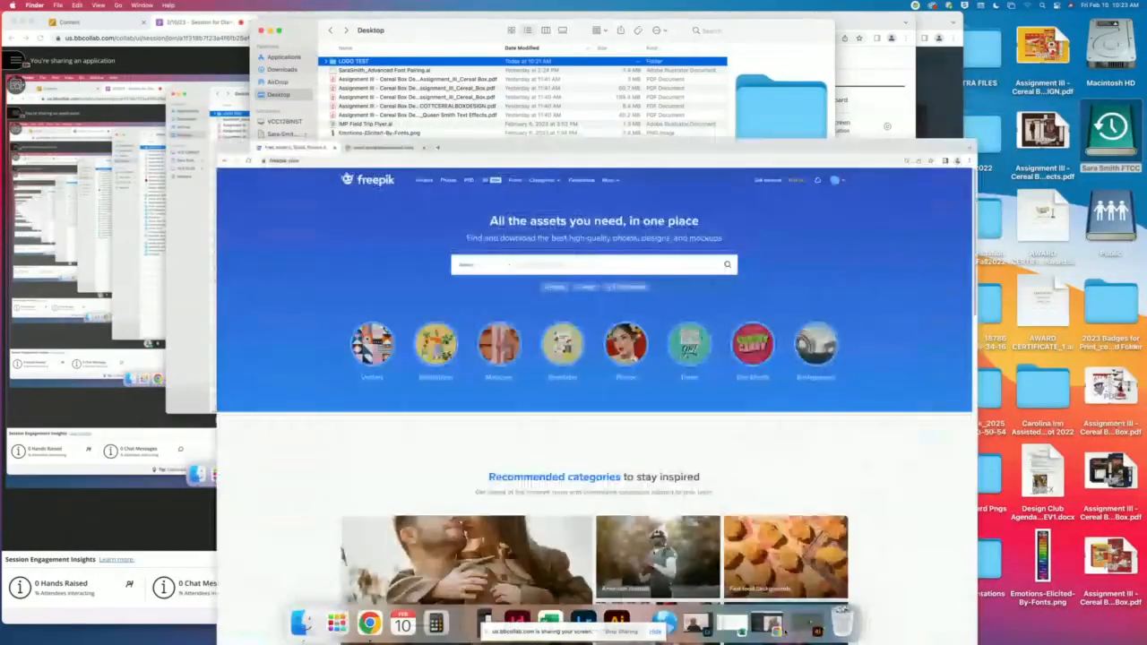
pyautogui.moveTo(737, 51); pyautogui.dragTo(721, 42)
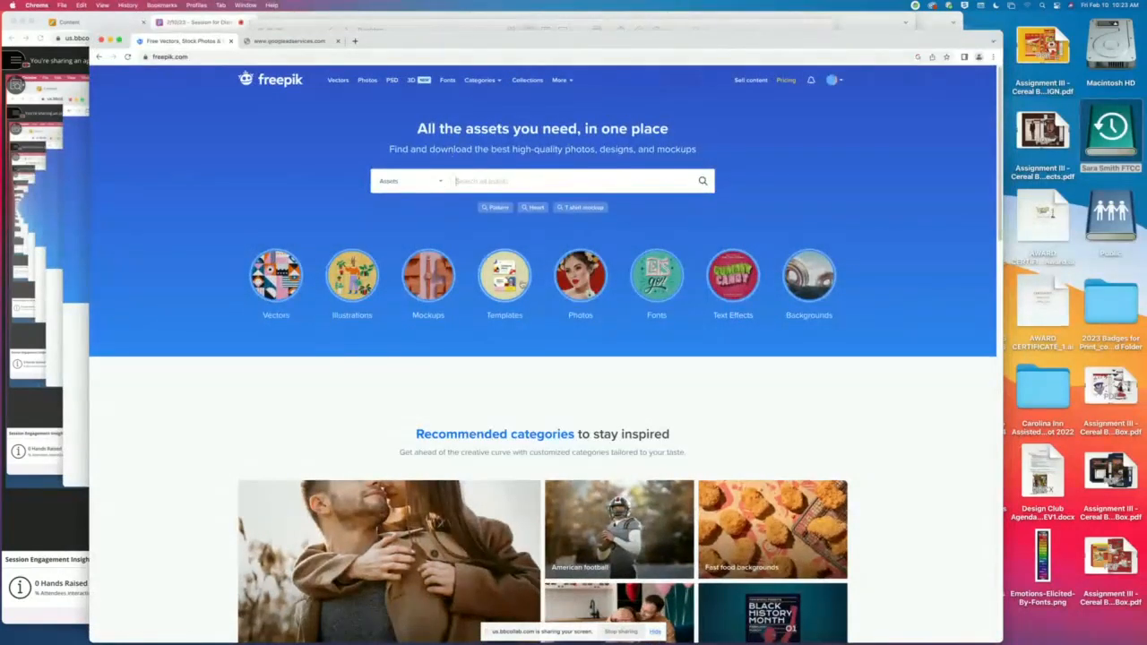
# - Limit the Freepik search to free vectors and search for "carpenter logo"
pyautogui.click(440, 183)
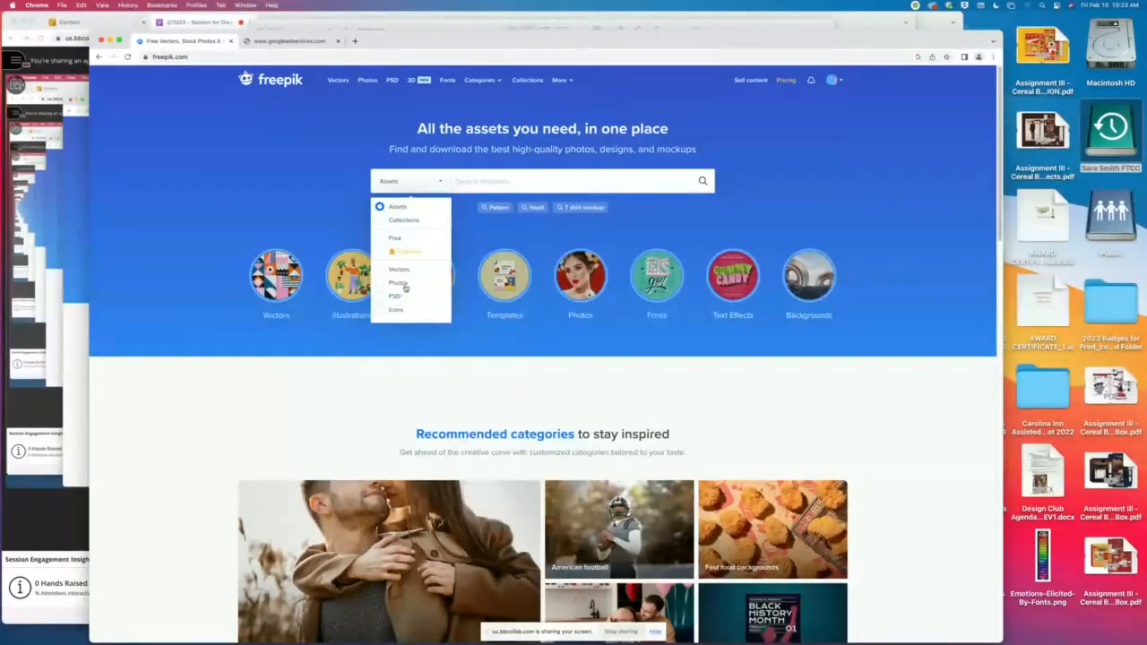
pyautogui.click(380, 239)
pyautogui.click(380, 269)
pyautogui.click(559, 180)
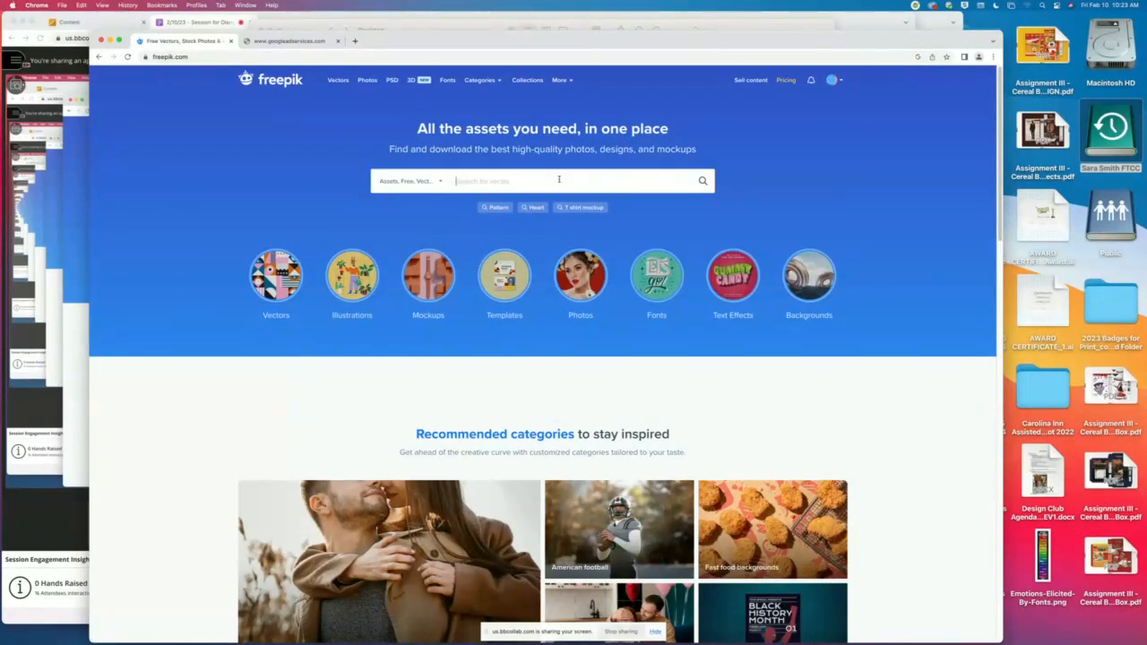
pyautogui.write('carpenter')
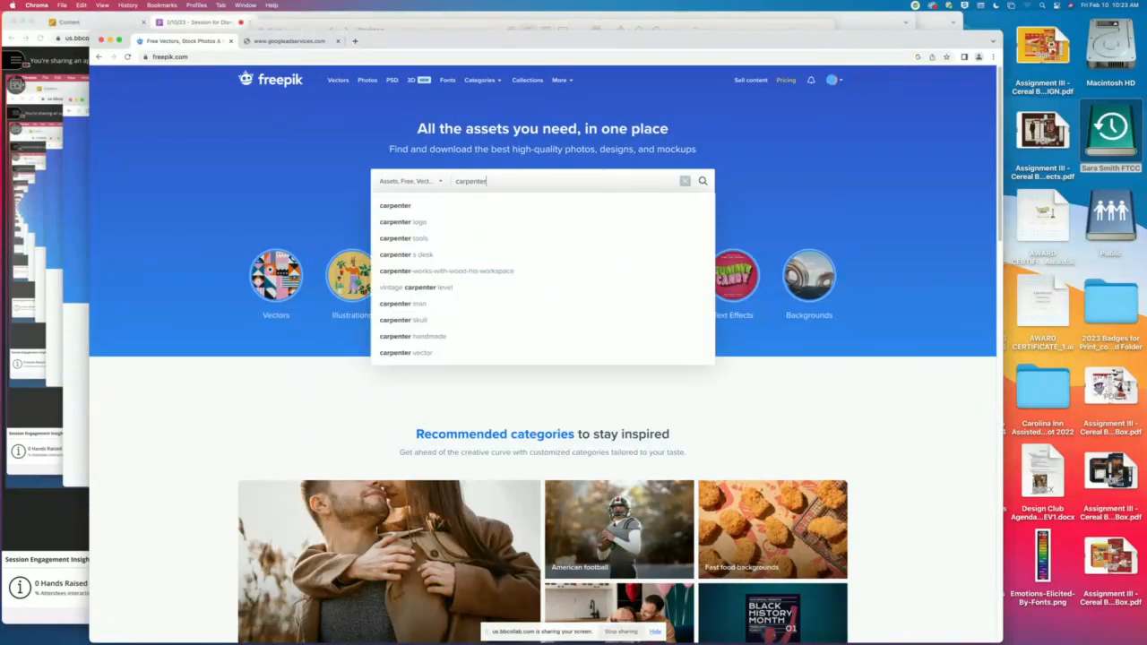
pyautogui.click(399, 222)
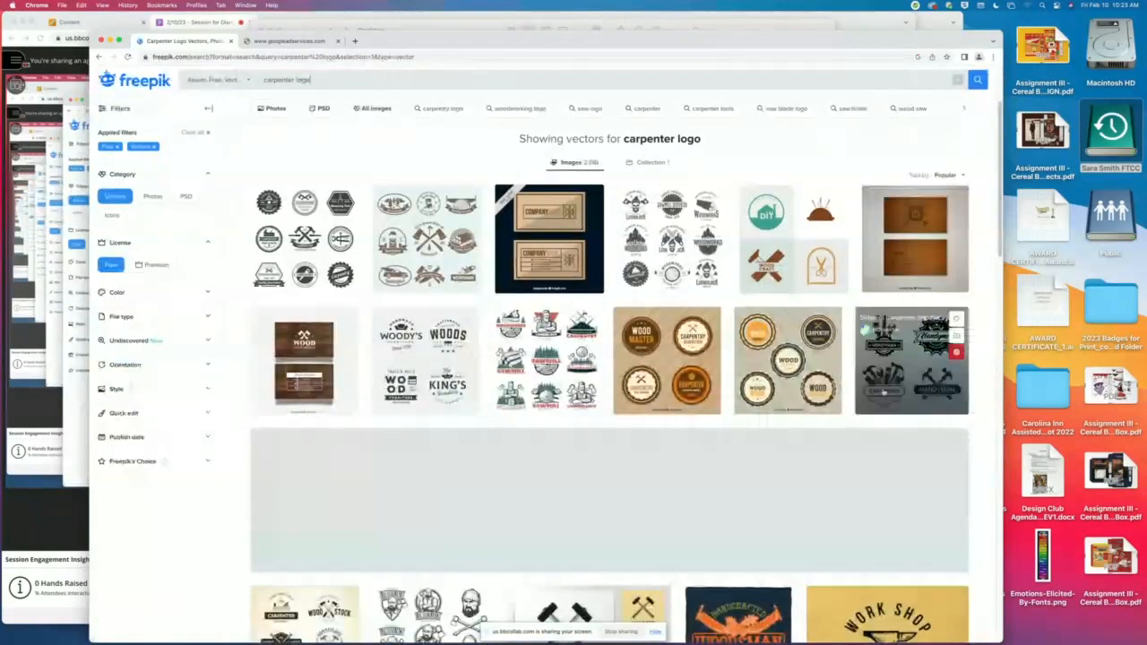
# - Examine the handyman logo set's detail view, close it and look through the other carpenter logo results
pyautogui.click(887, 391)
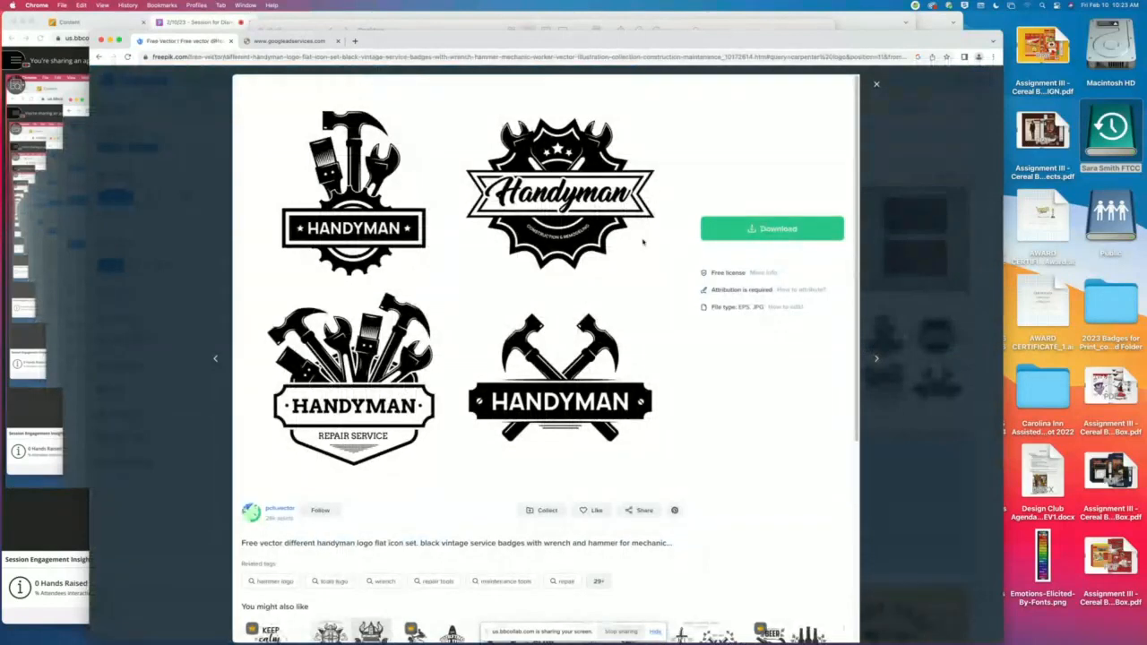
pyautogui.click(876, 86)
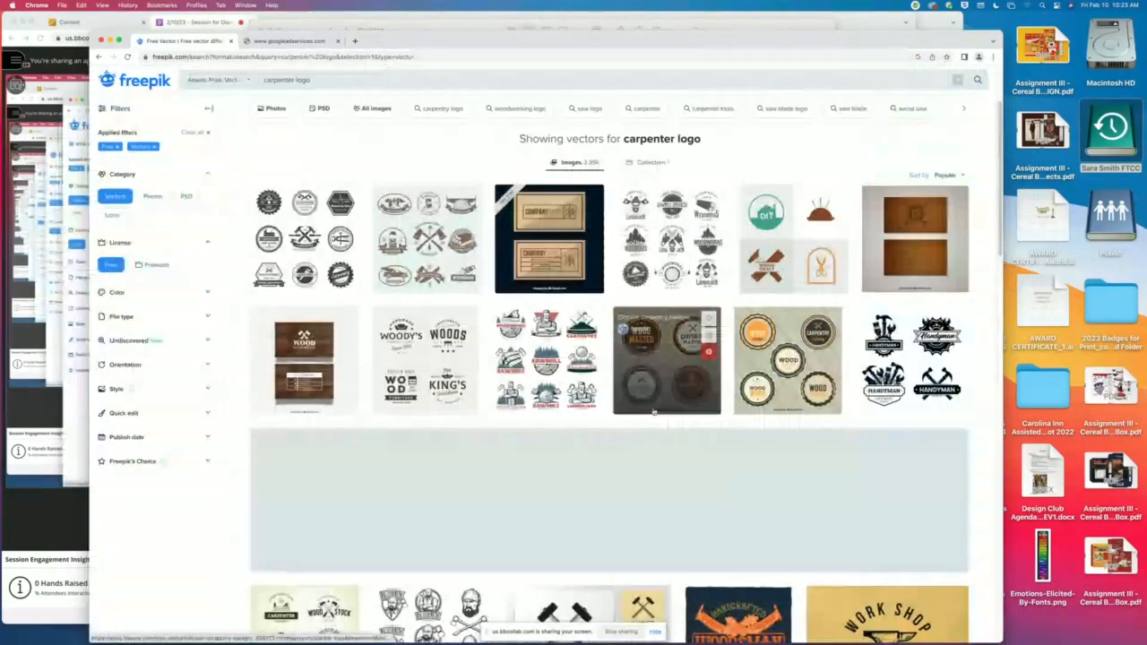
pyautogui.scroll(-5, 515, 407)
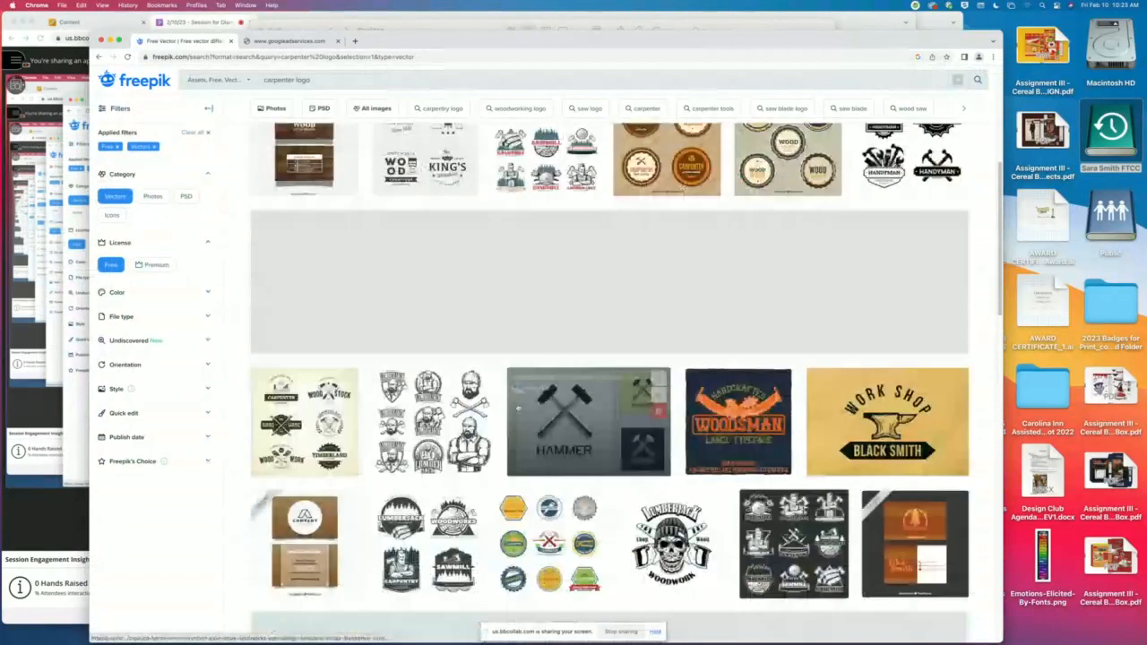
pyautogui.scroll(5, 817, 391)
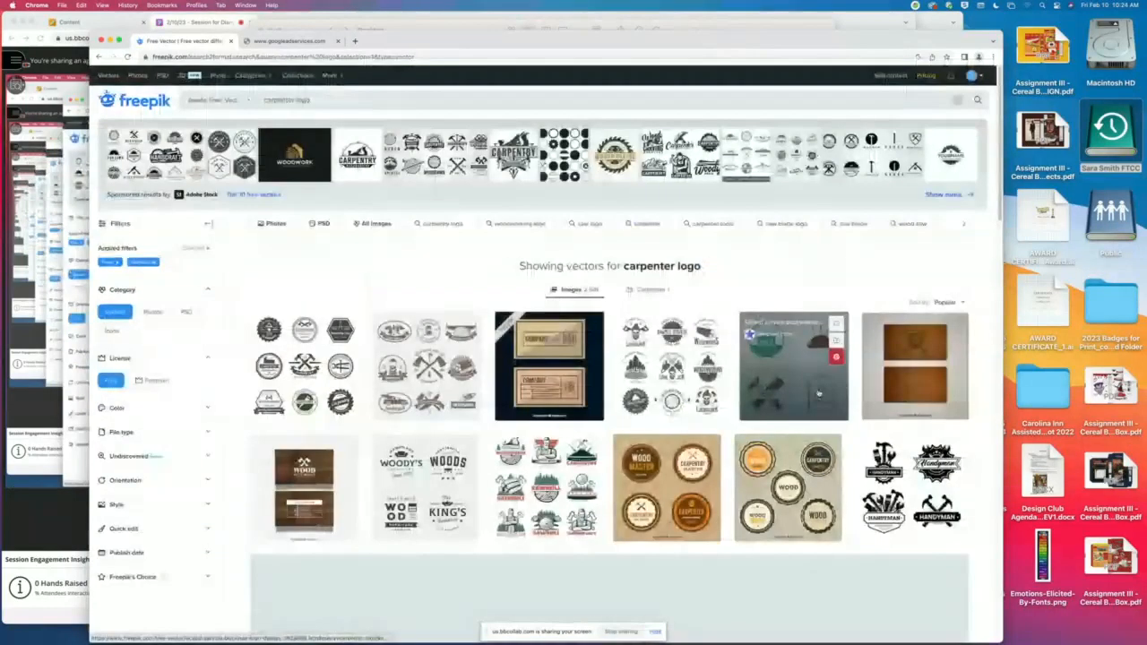
# - Replace the Freepik search term and search for "carpenter ltools"
pyautogui.tripleClick(398, 101)
pyautogui.click(401, 101)
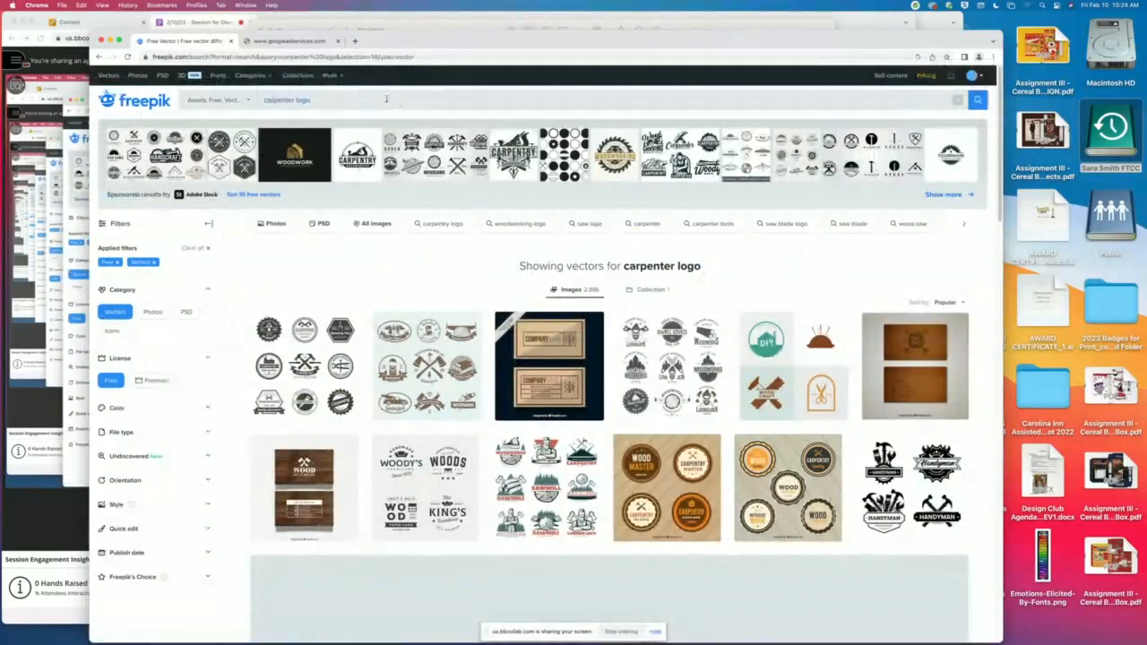
pyautogui.moveTo(386, 99); pyautogui.dragTo(278, 103)
pyautogui.click(324, 98)
pyautogui.write('loools')
pyautogui.press('Return')
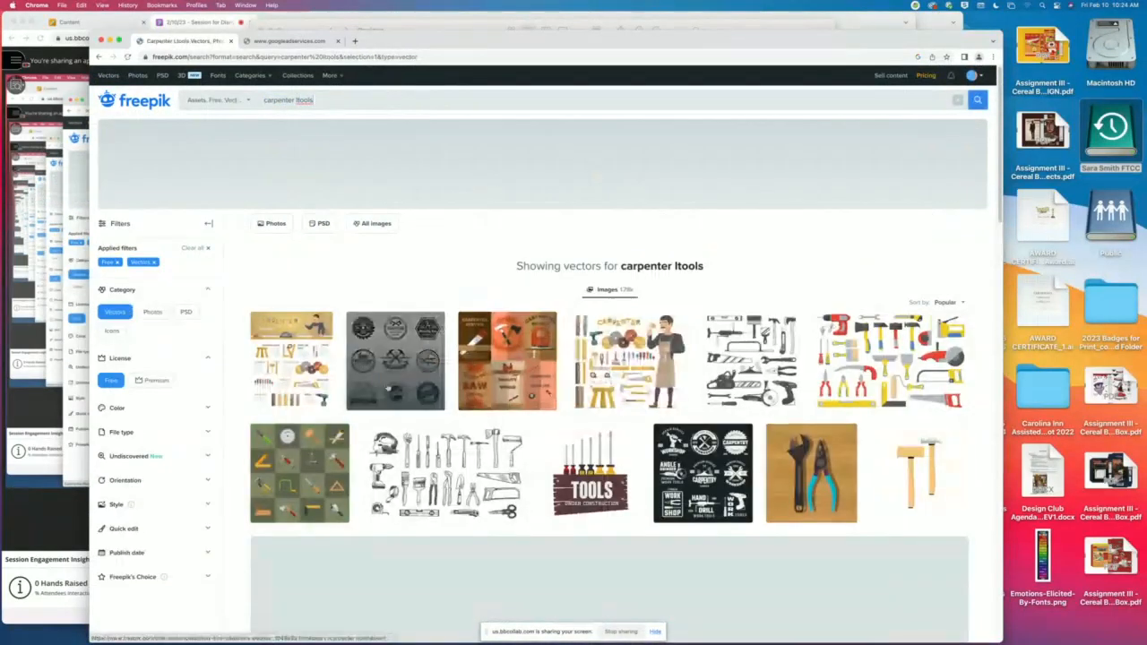
# - Download the carpenter elements collection as a free download with attribution, and minimize the browser window
pyautogui.scroll(-2, 888, 292)
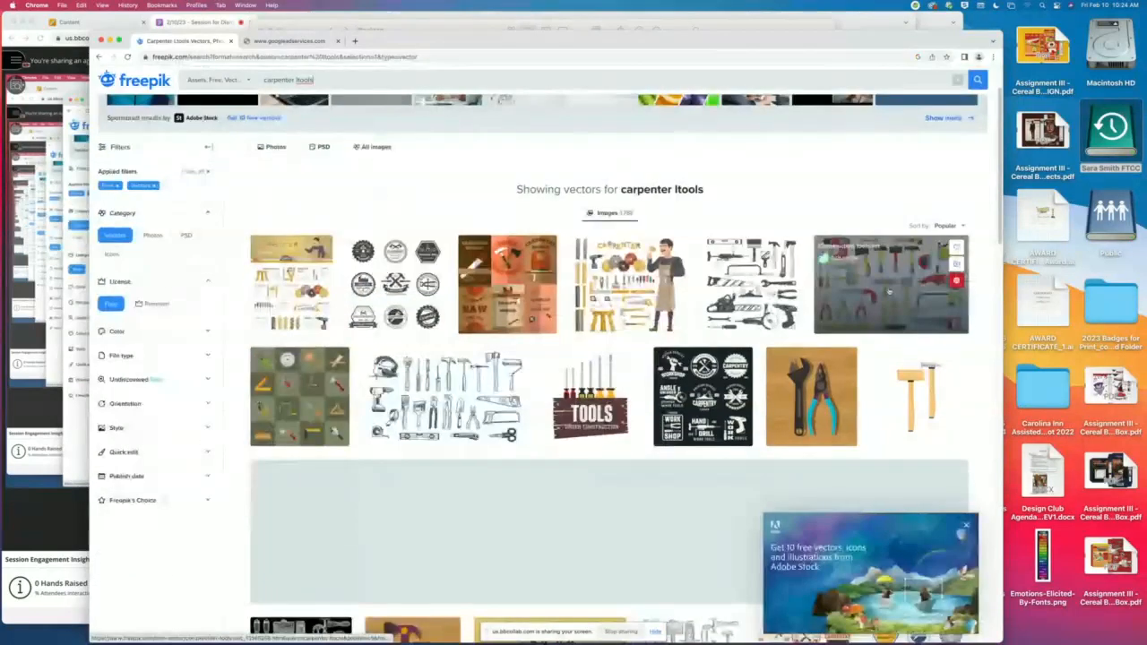
pyautogui.click(627, 291)
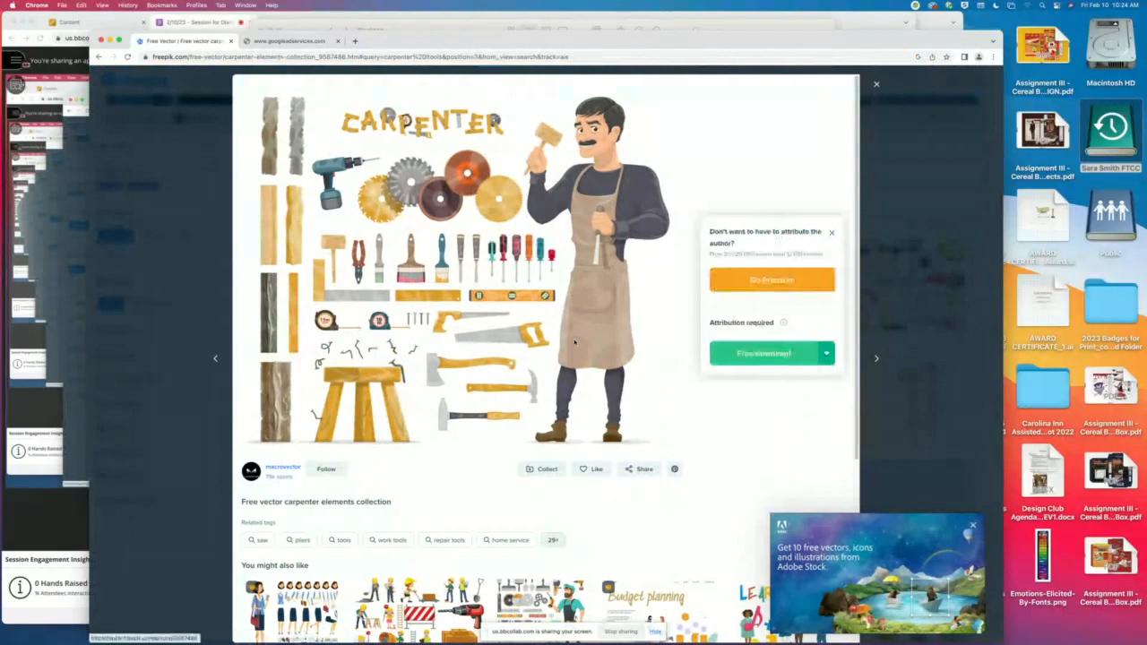
pyautogui.click(763, 353)
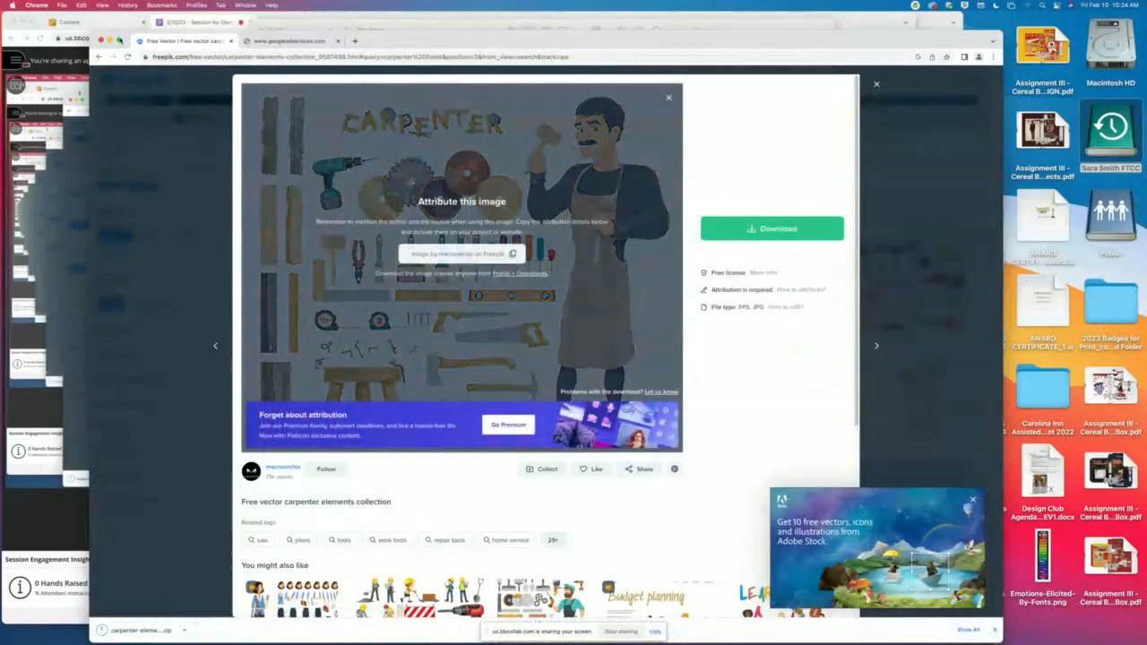
pyautogui.click(110, 40)
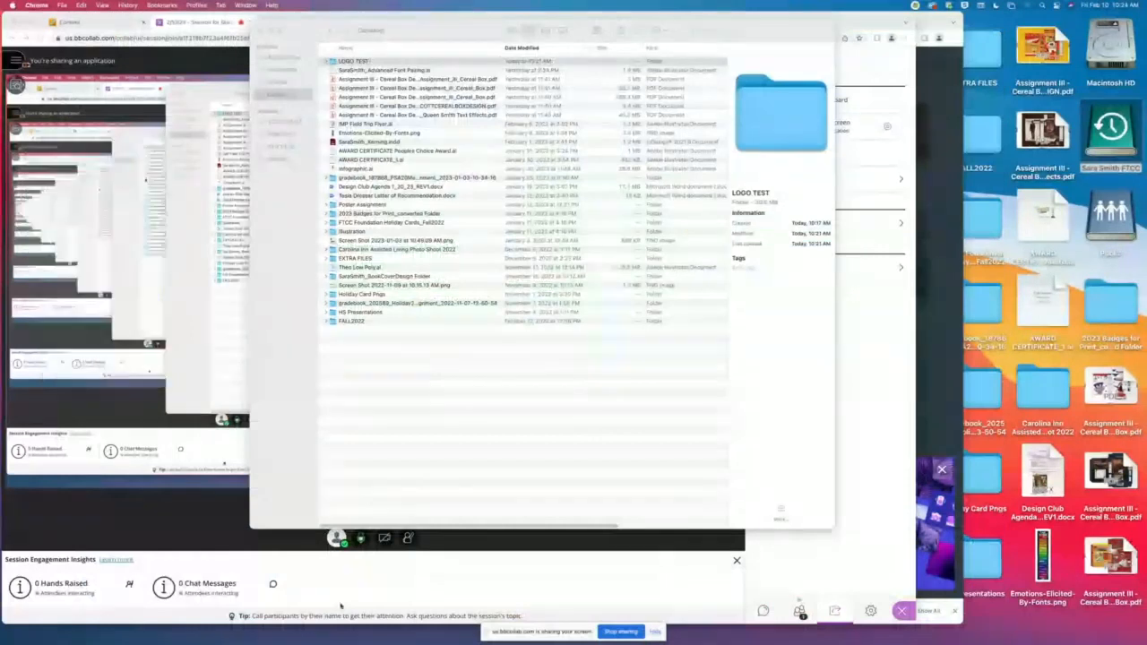
# - Extract carpenter-elements-collection.zip in the Downloads folder and open the extracted folder
pyautogui.click(283, 69)
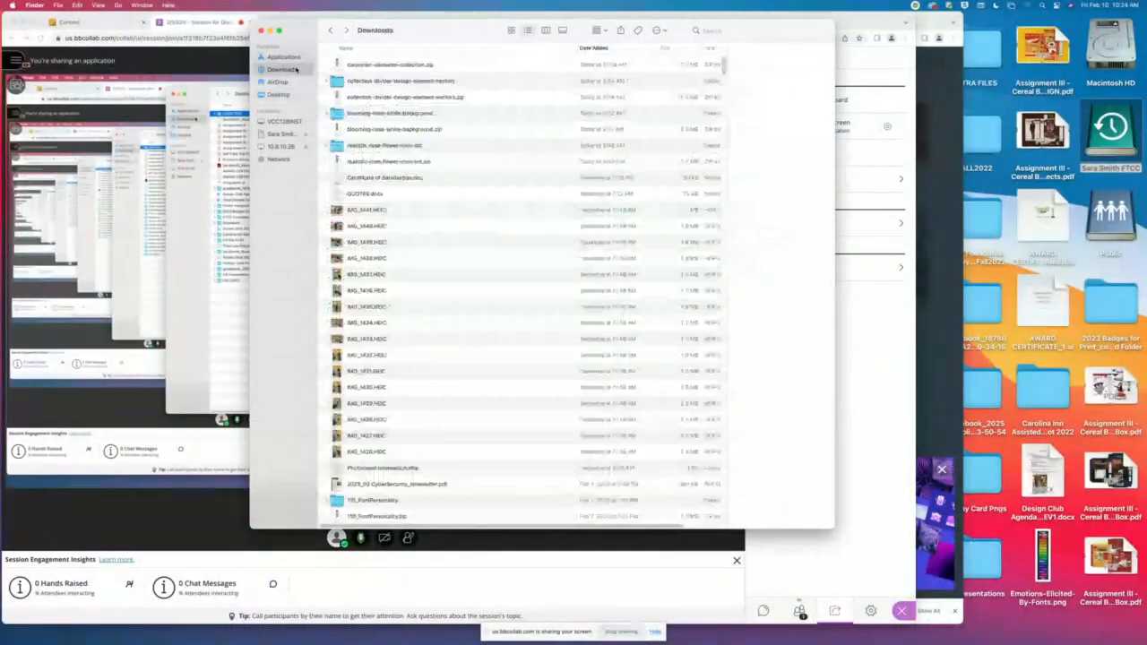
pyautogui.doubleClick(418, 66)
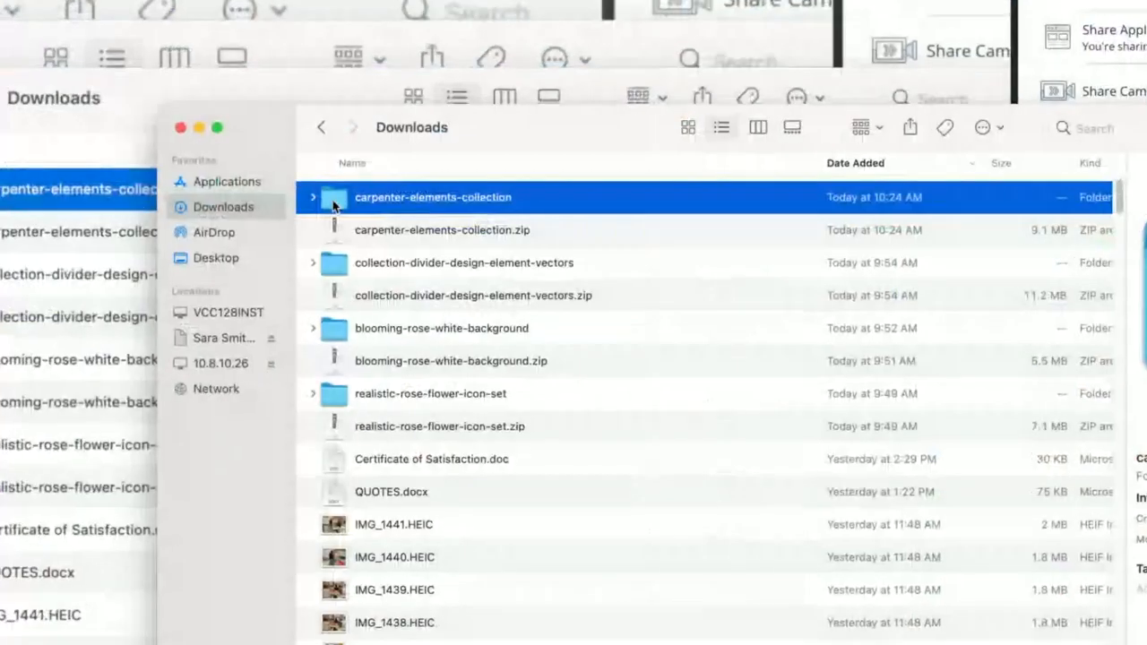
pyautogui.doubleClick(332, 198)
pyautogui.doubleClick(401, 210)
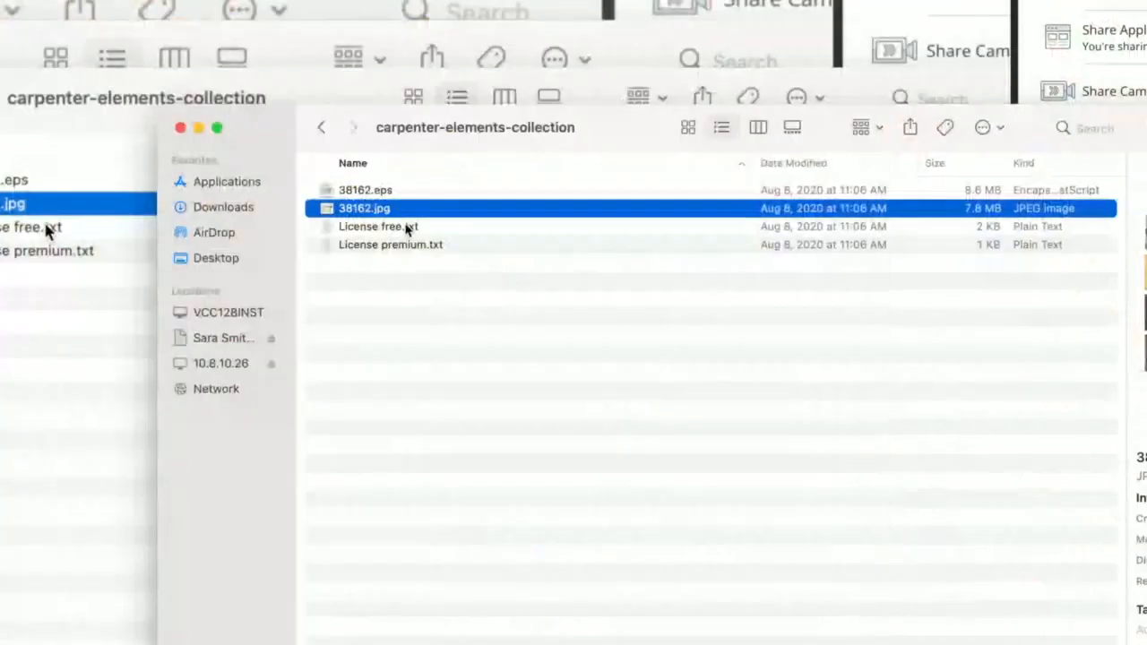
# - Move License free.txt and License premium.txt to the Trash
pyautogui.click(404, 227)
pyautogui.keyDown('shift'); pyautogui.click(421, 247); pyautogui.keyUp('shift')
pyautogui.press('super+BackSpace')
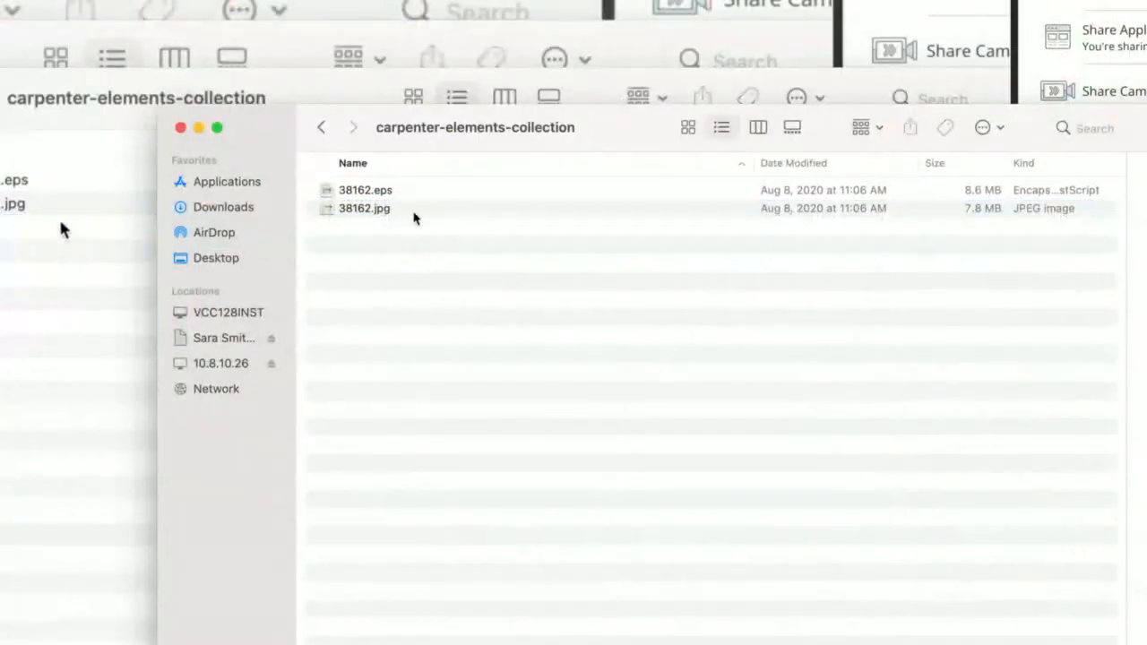
# - Check 38162.eps in a Quick Look preview, then open the file in Illustrator
pyautogui.click(367, 191)
pyautogui.press('space')
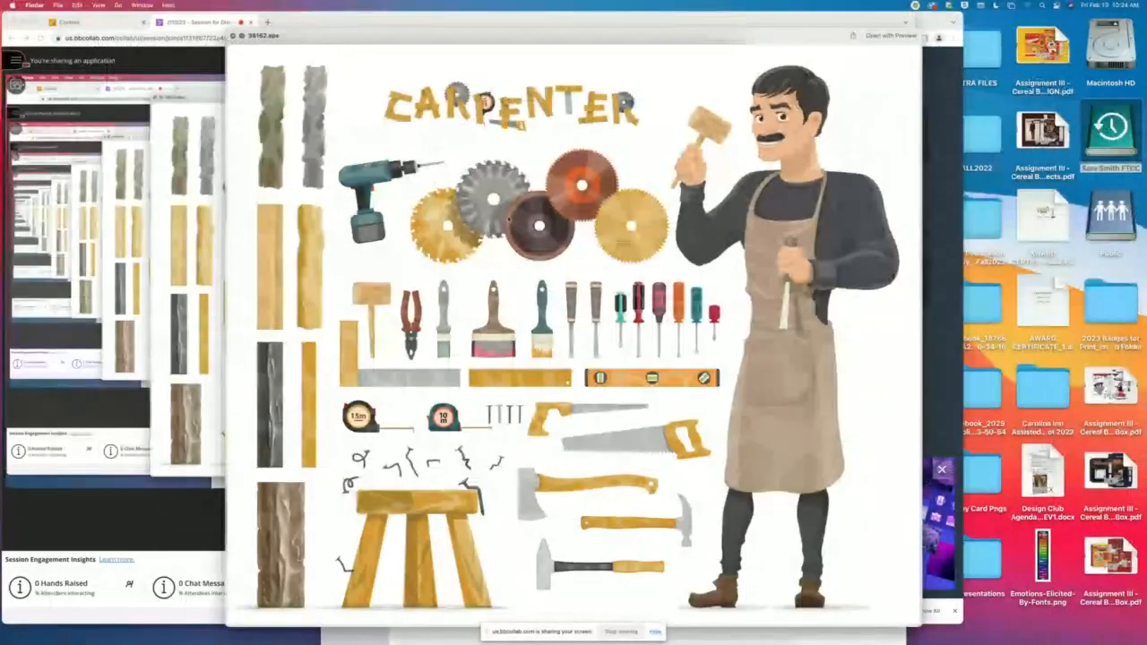
pyautogui.press('space')
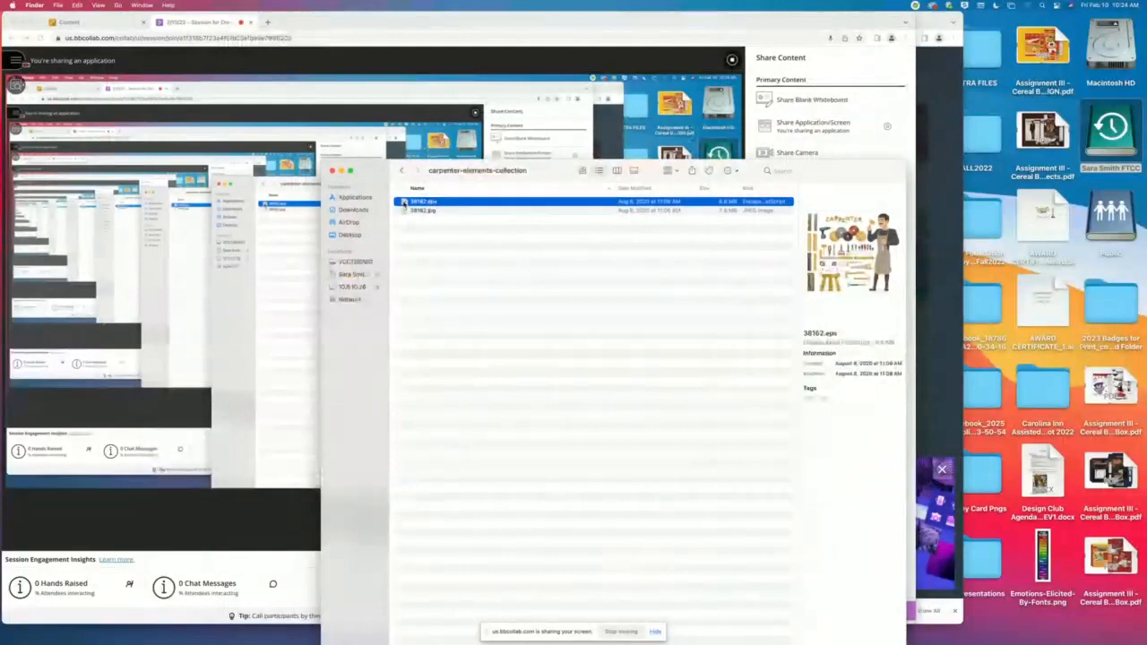
pyautogui.moveTo(403, 202); pyautogui.dragTo(607, 618)
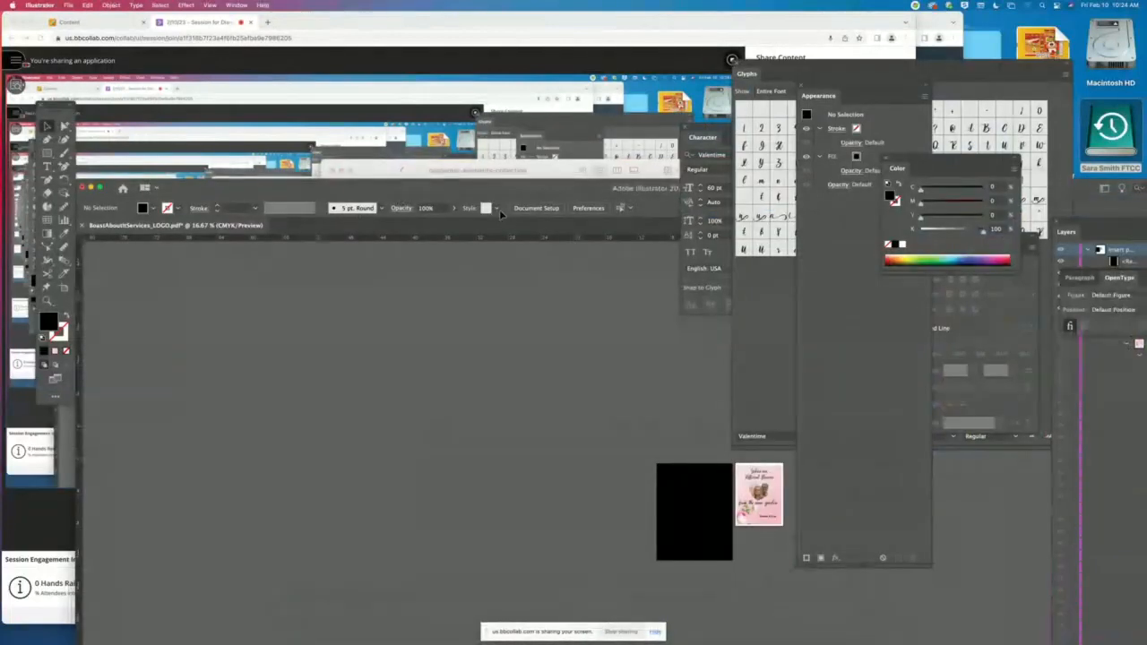
# - Return to the carpenter-elements-collection folder, view 38162.eps in its default application and close it again
pyautogui.click(494, 172)
pyautogui.click(420, 237)
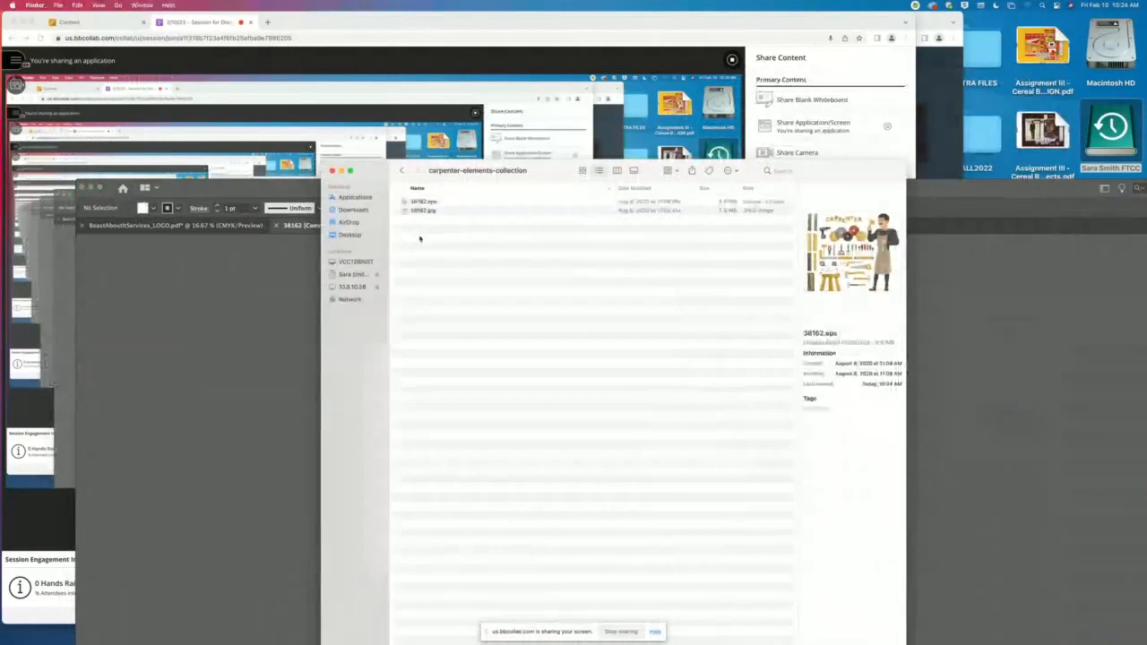
pyautogui.doubleClick(403, 203)
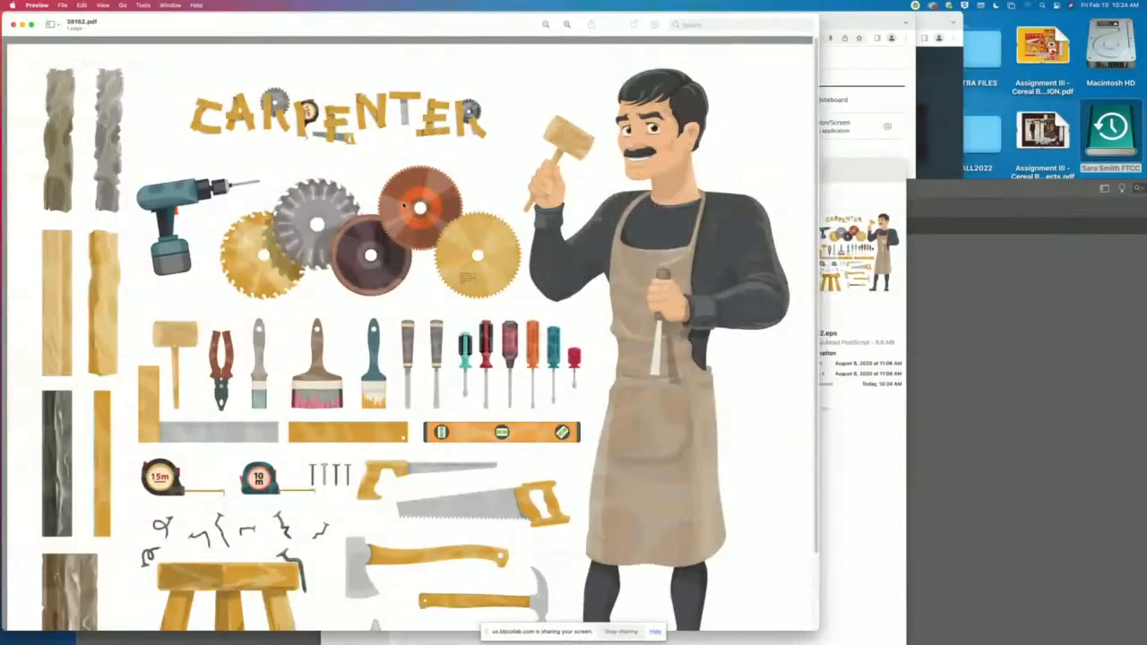
pyautogui.press('super+w')
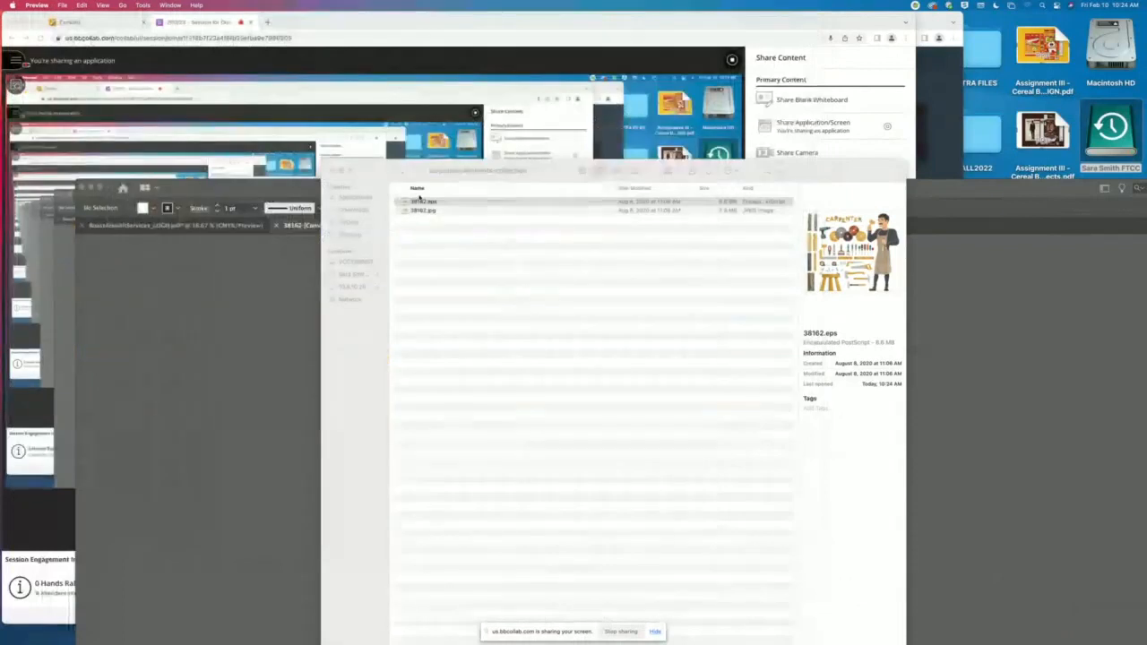
# - Open 38162.eps from the carpenter-elements-collection folder with Adobe Illustrator 2021 and bring its document to the front
pyautogui.click(439, 203)
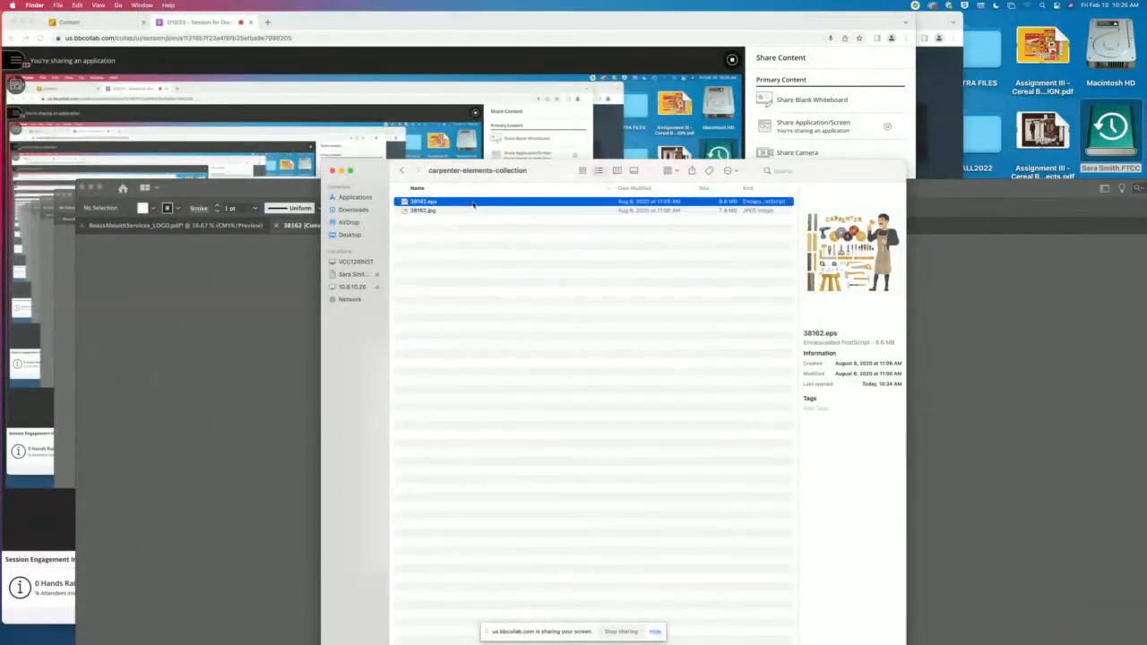
pyautogui.rightClick(473, 204)
pyautogui.moveTo(573, 219)
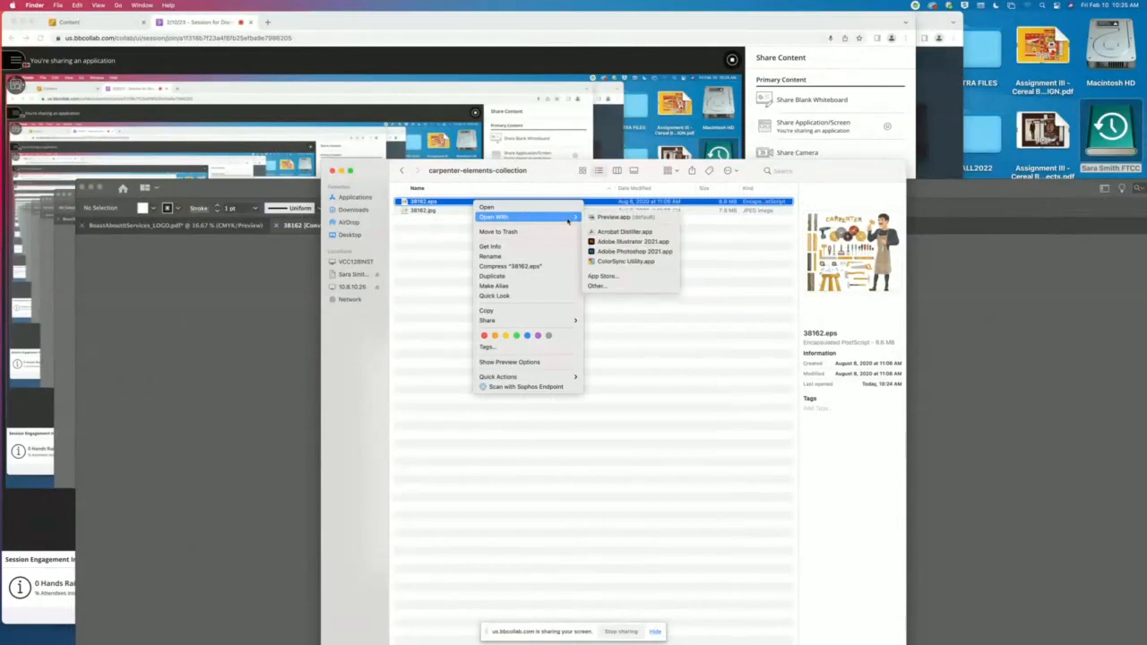
pyautogui.click(633, 243)
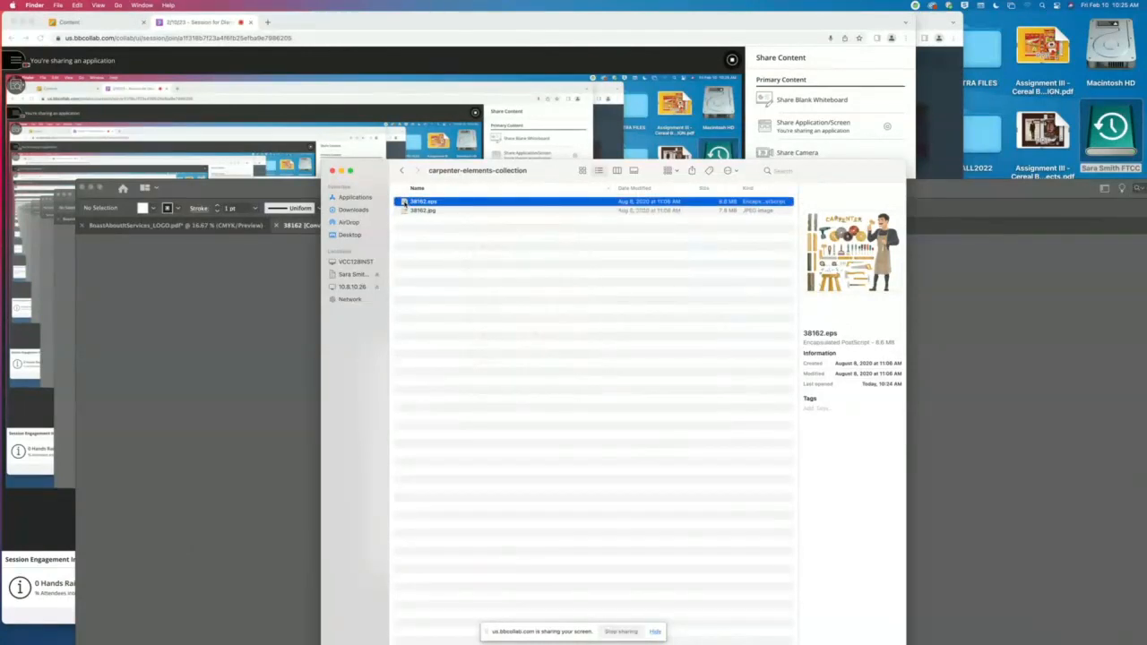
pyautogui.moveTo(405, 202); pyautogui.dragTo(618, 618)
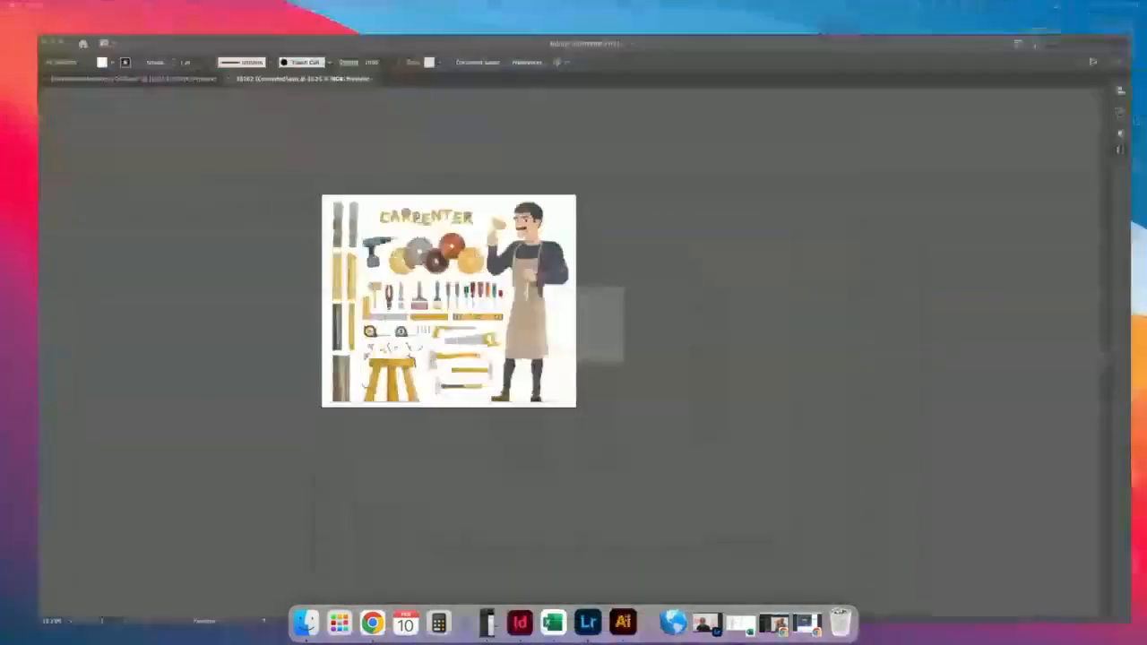
# - Open 38162.jpg from the carpenter-elements-collection folder with Adobe Illustrator 2021
pyautogui.click(611, 141)
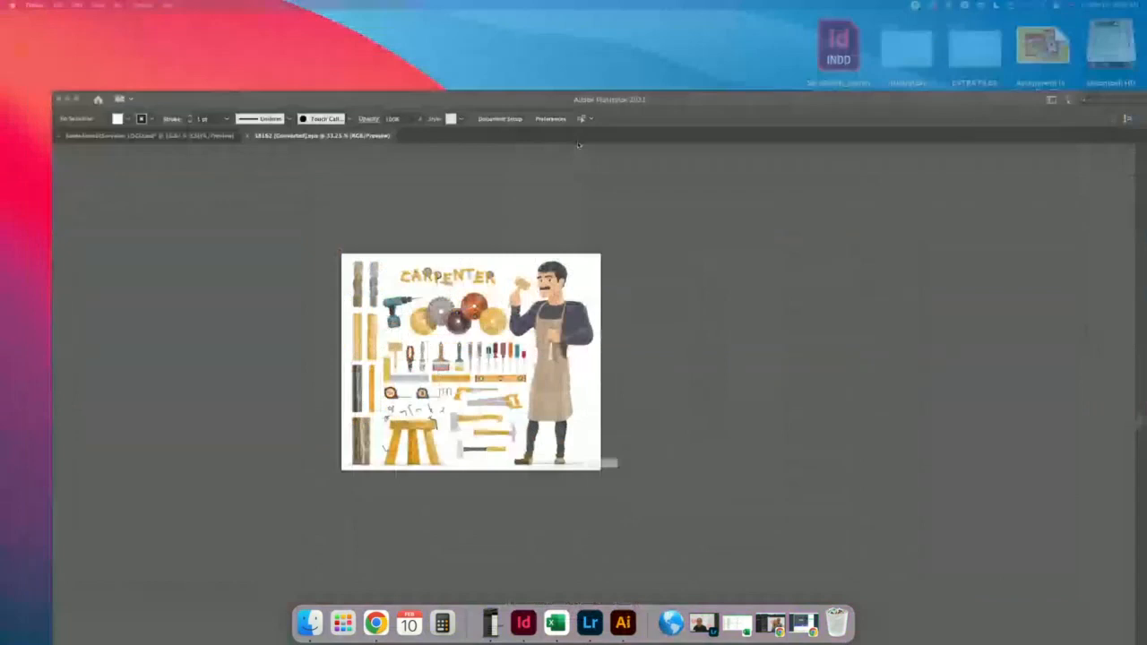
pyautogui.click(504, 174)
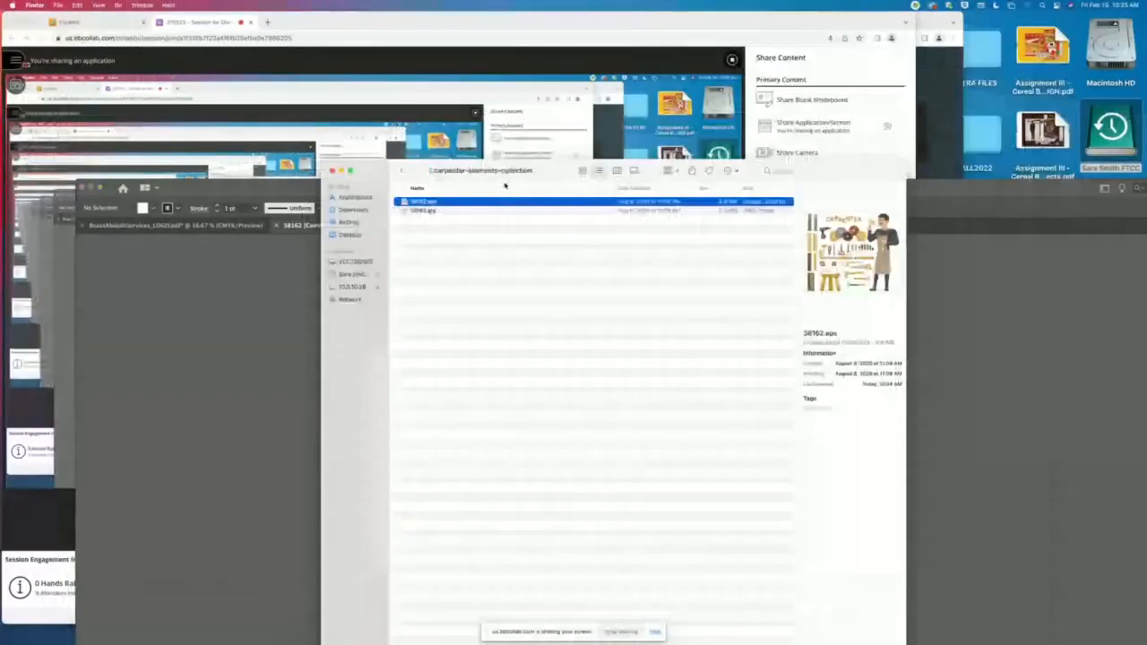
pyautogui.click(407, 211)
pyautogui.rightClick(406, 212)
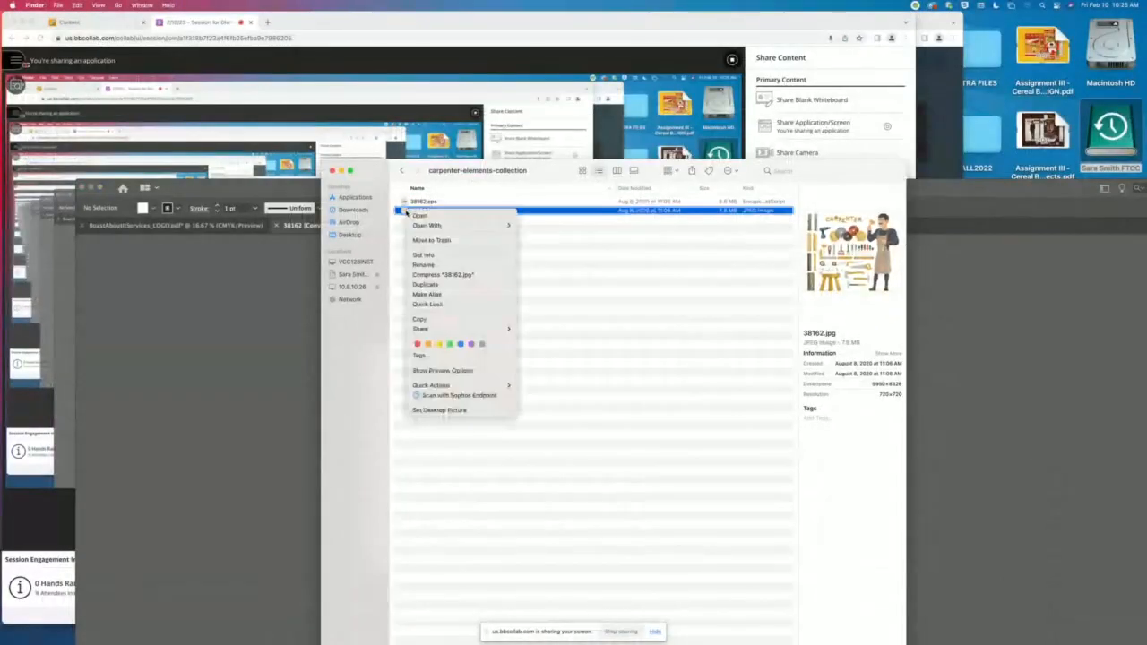
pyautogui.moveTo(466, 225)
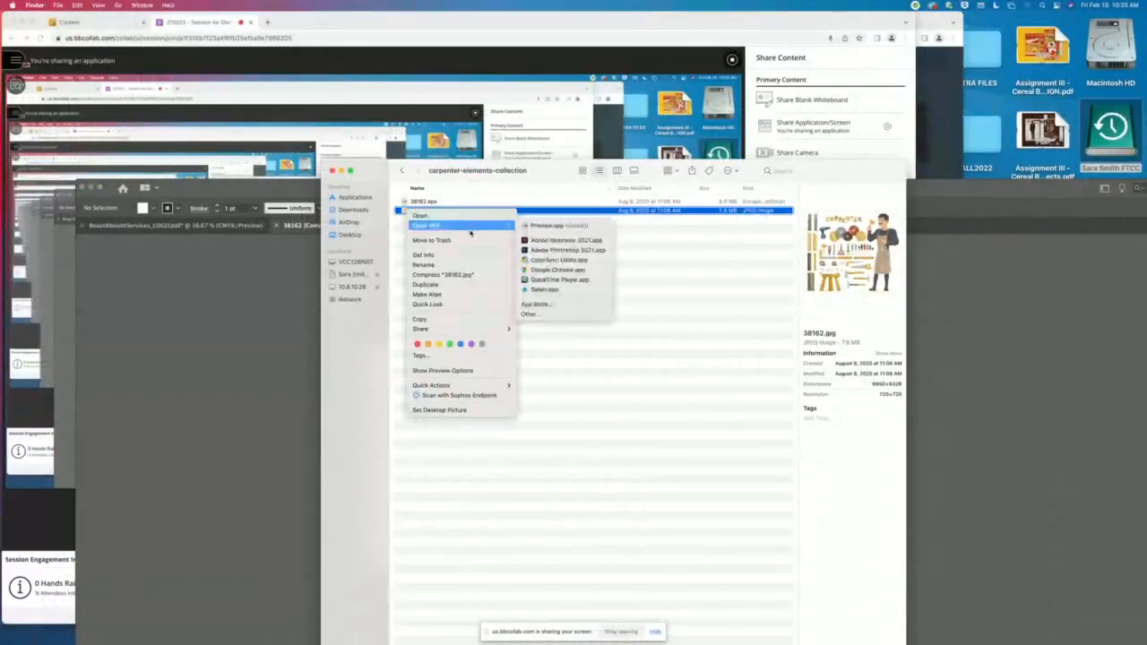
pyautogui.click(552, 241)
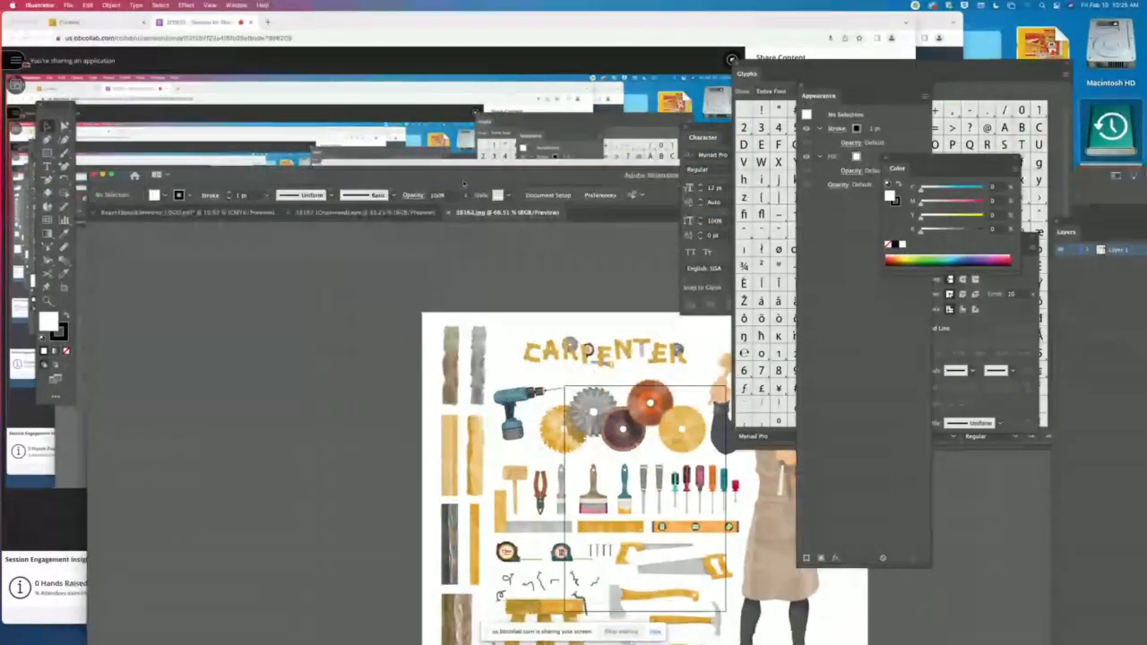
# - Close the floating Glyphs, Appearance and Character panels and hide the remaining panels around the 38162.jpg document
pyautogui.moveTo(463, 184); pyautogui.dragTo(435, 69)
pyautogui.click(736, 65)
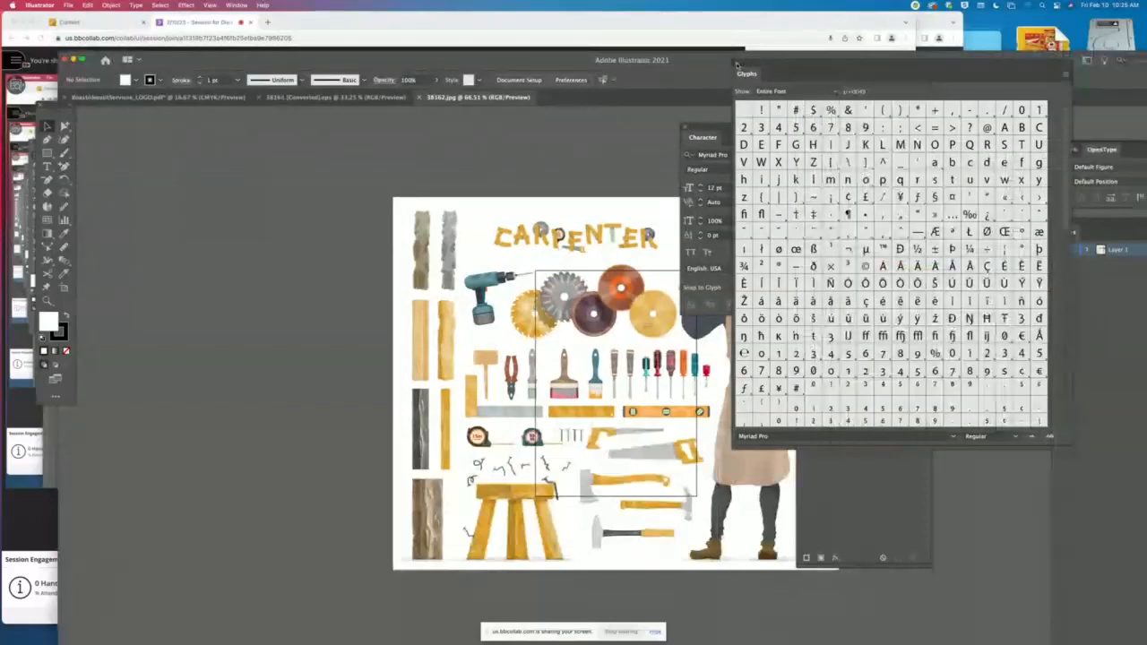
pyautogui.click(801, 88)
pyautogui.moveTo(708, 127); pyautogui.dragTo(951, 108)
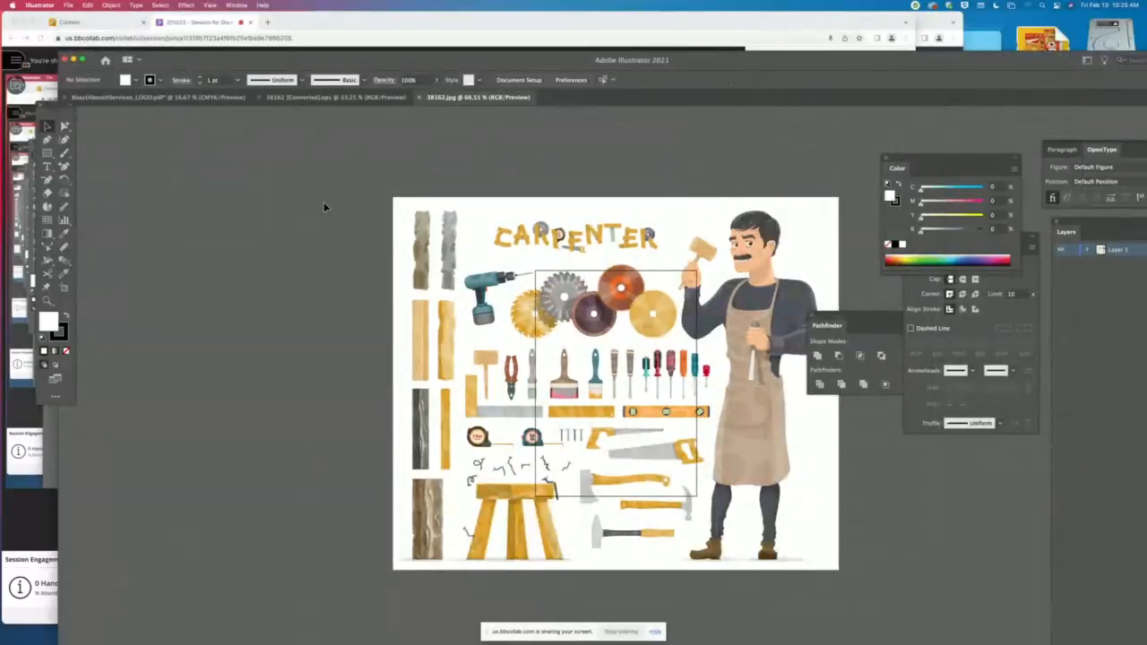
pyautogui.press('Tab')
pyautogui.moveTo(609, 215); pyautogui.dragTo(477, 221)
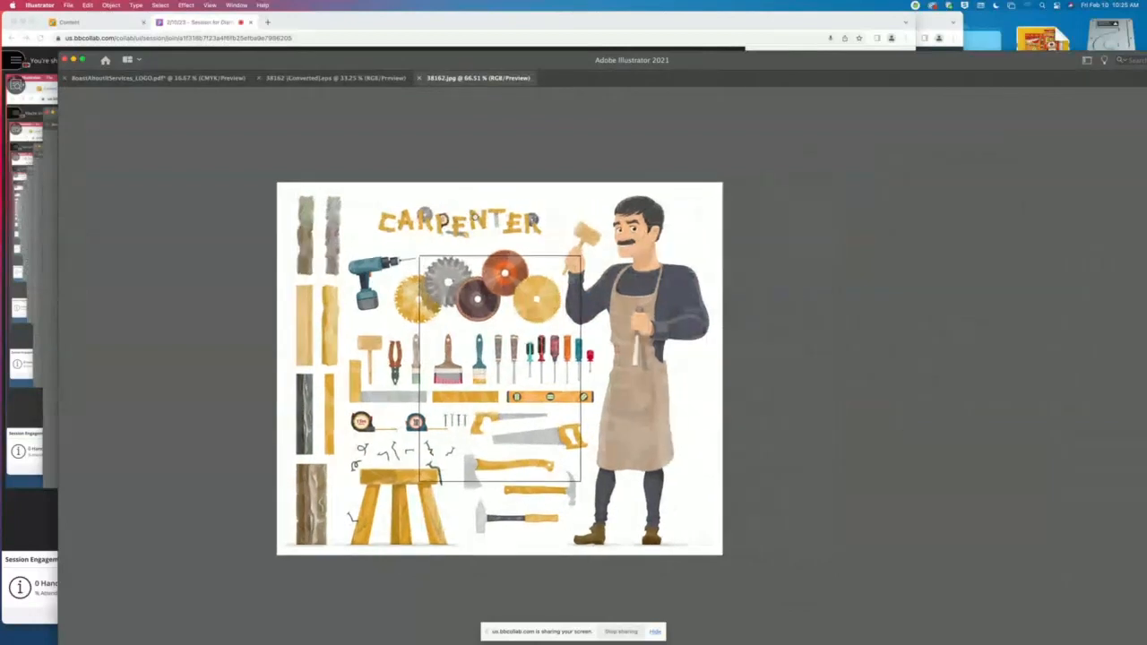
pyautogui.press('Tab')
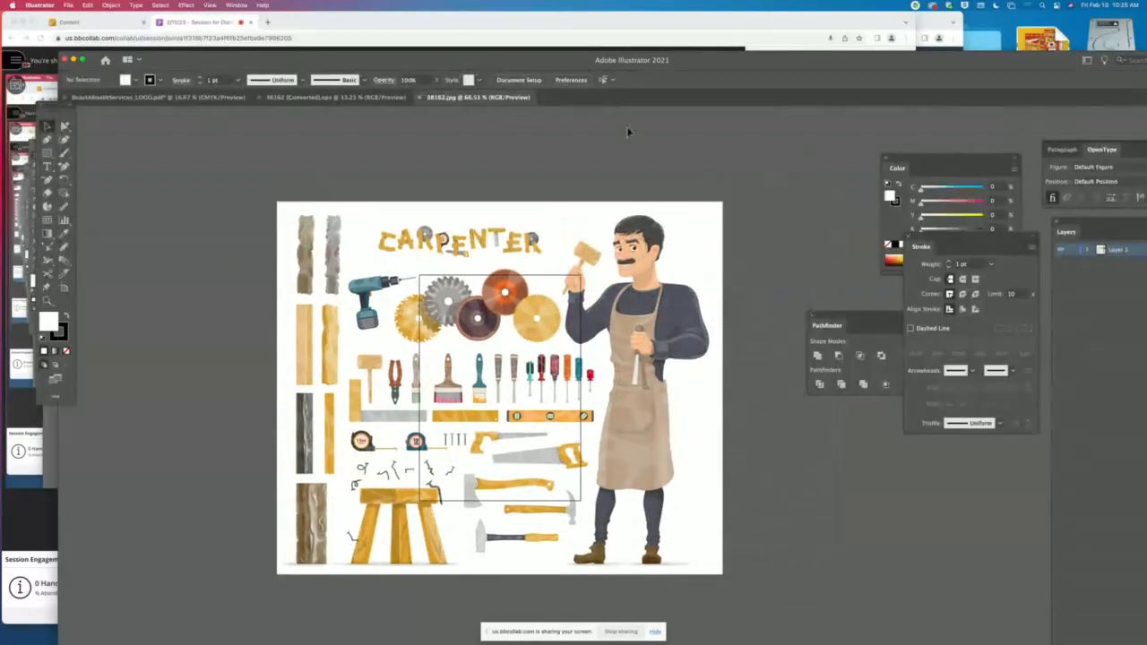
pyautogui.press('Tab')
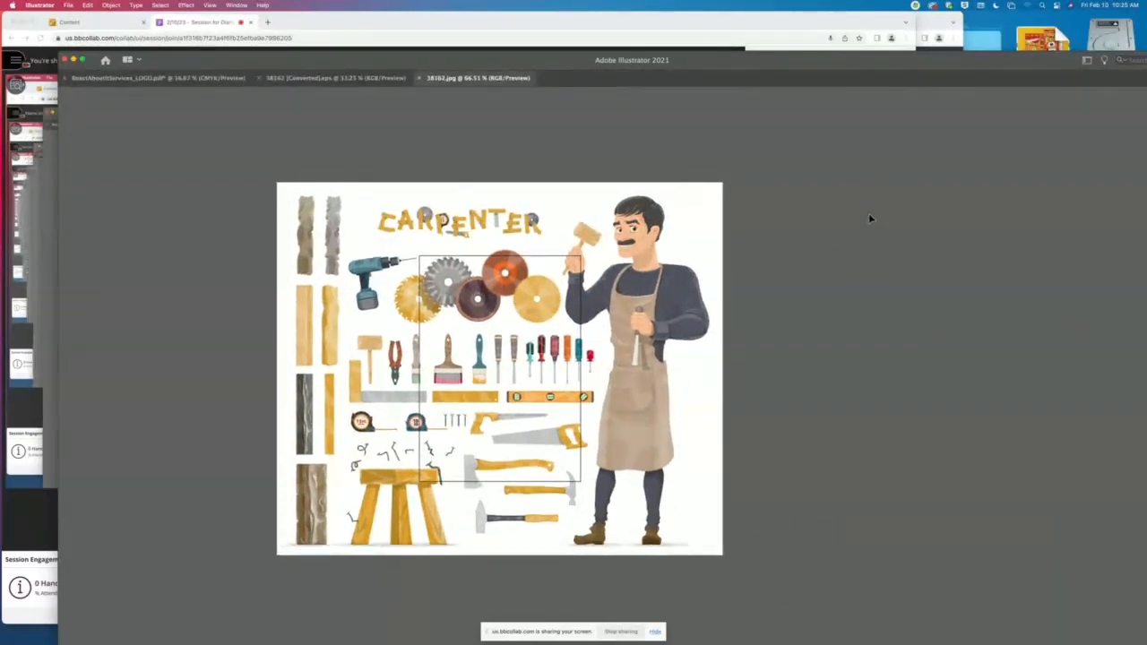
# - Check 38162.jpg in Outline view, return to Preview and move the whole image up and to the right
pyautogui.press('super+y')
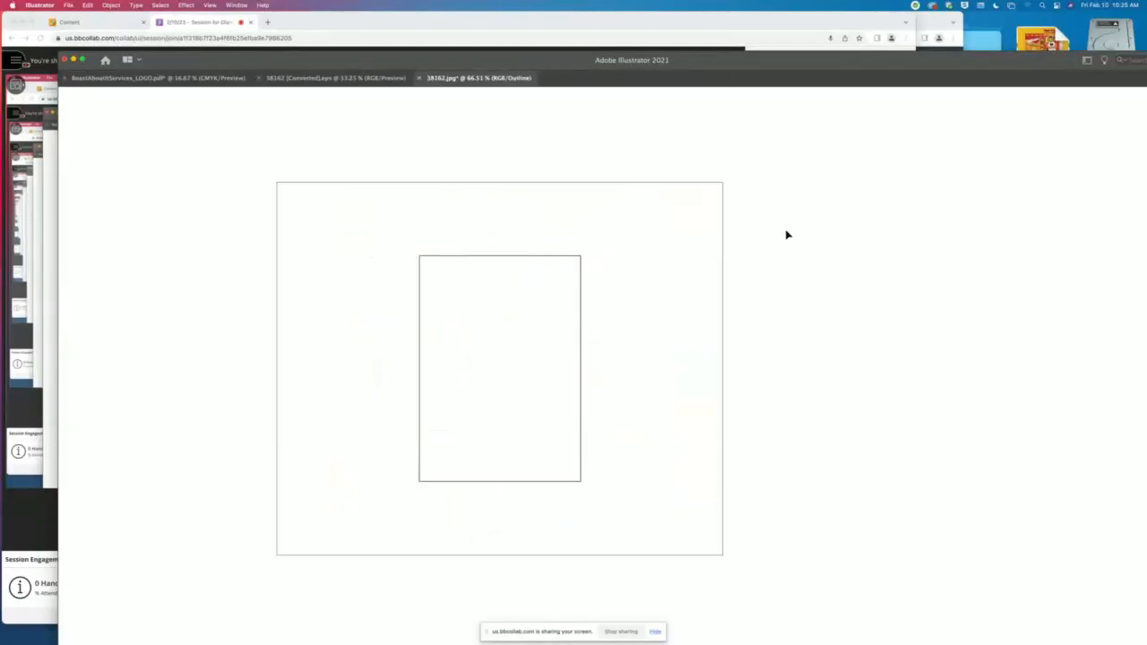
pyautogui.press('super+y')
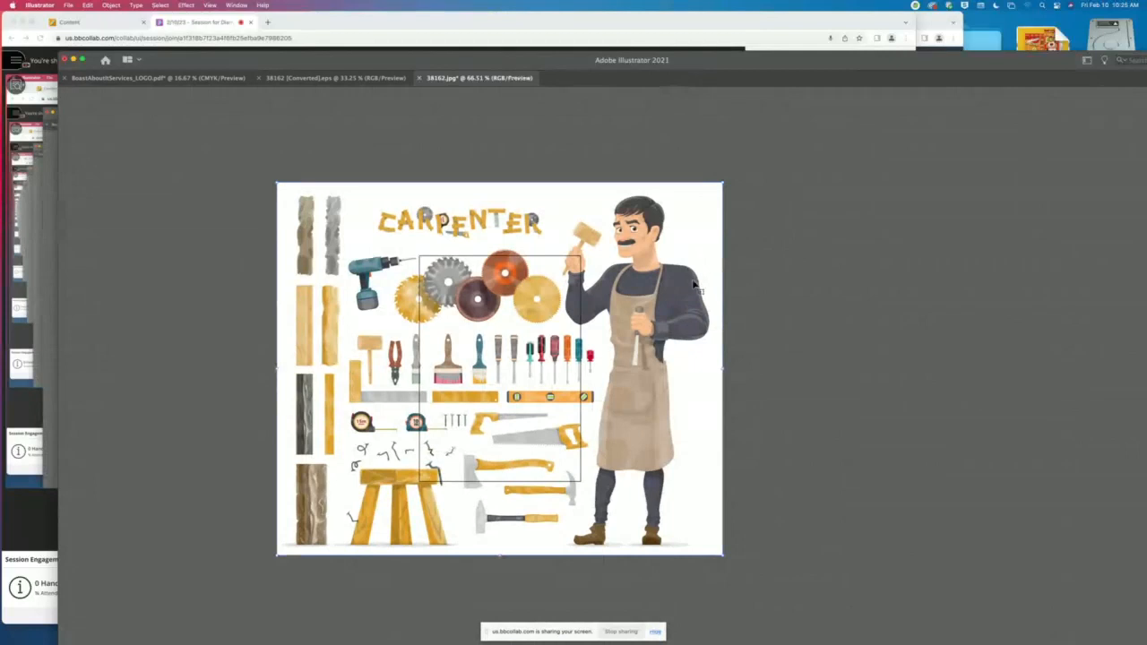
pyautogui.moveTo(683, 286); pyautogui.dragTo(766, 247)
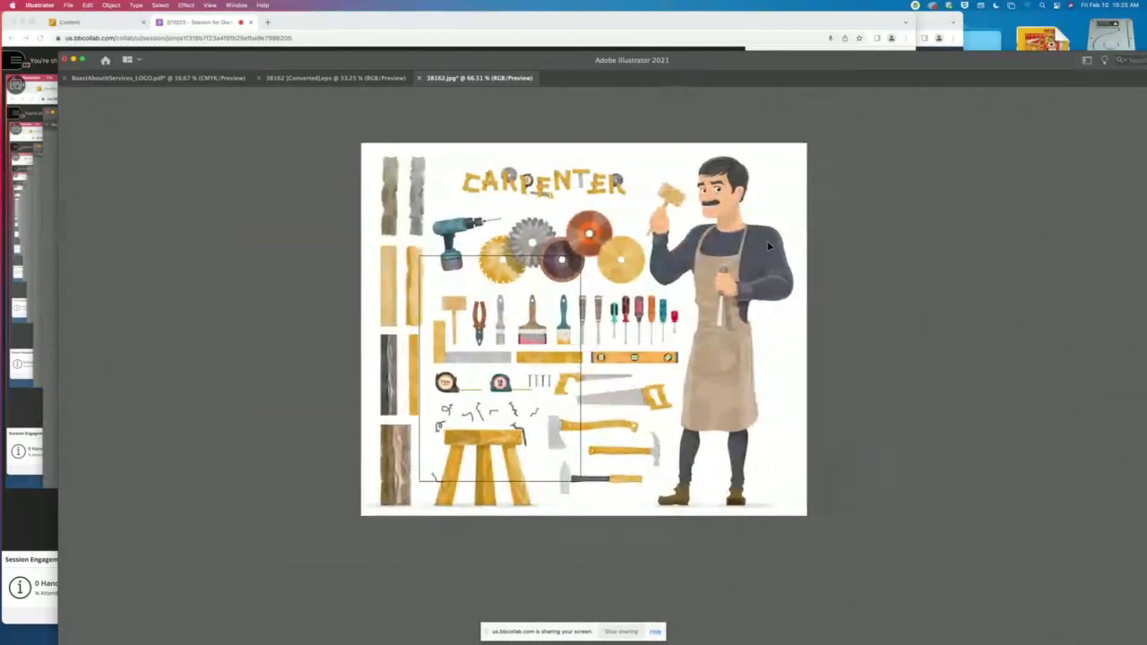
# - In the 38162 EPS document's Outline view, move the carpenter off the artboard and one screwdriver to its upper edge, then return to Preview
pyautogui.click(378, 79)
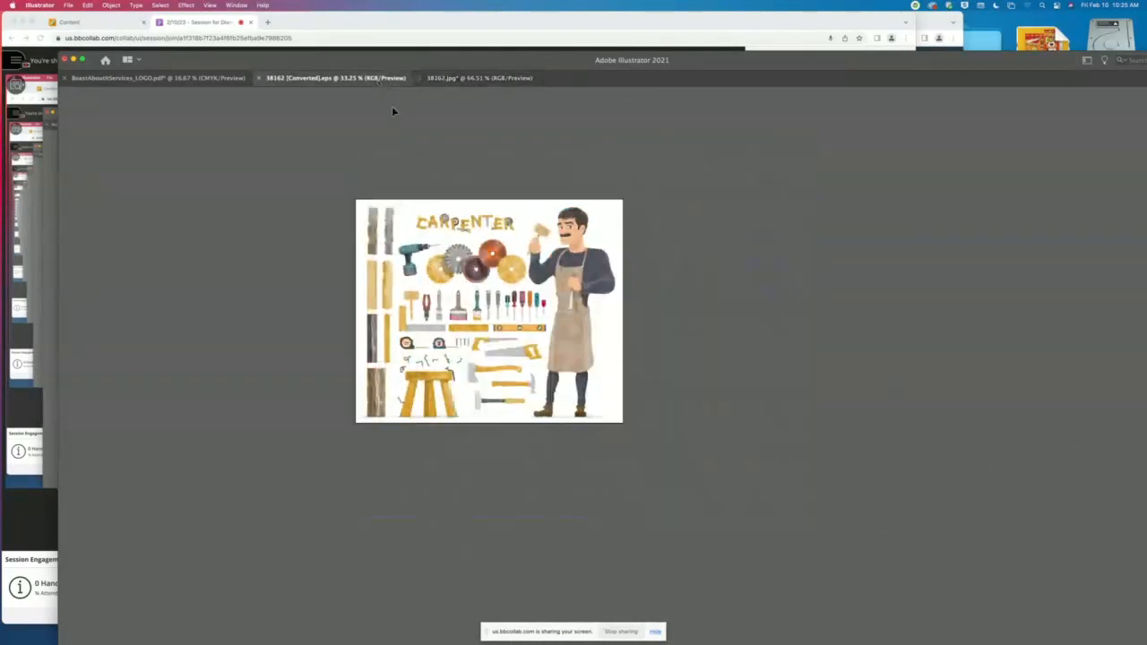
pyautogui.press('super+y')
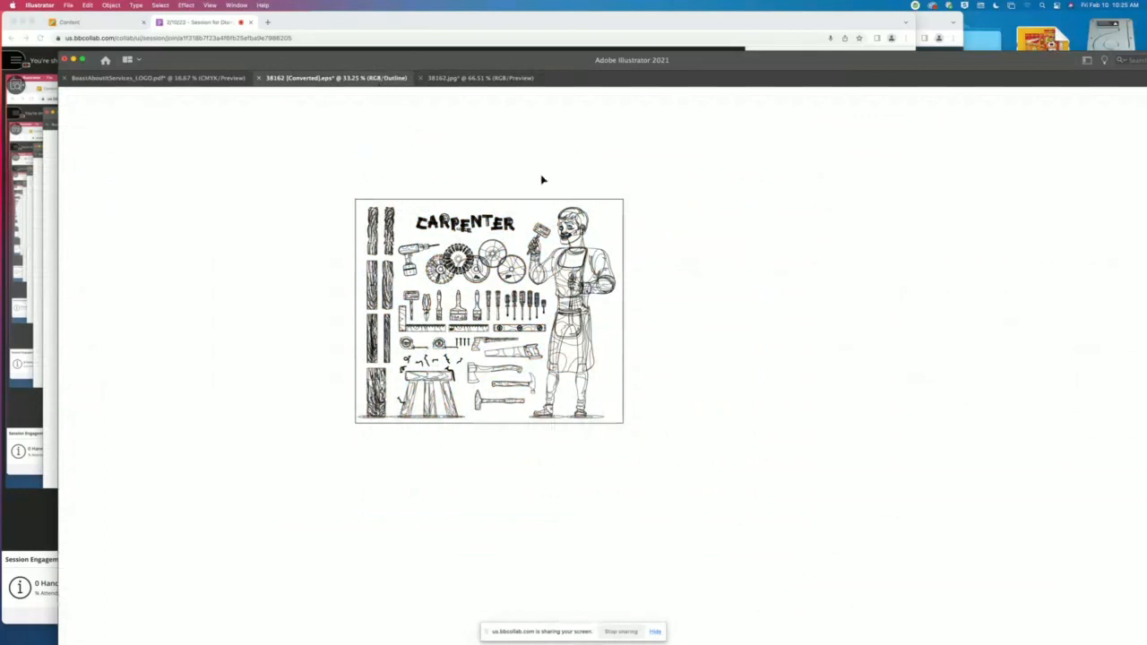
pyautogui.click(595, 267)
pyautogui.moveTo(597, 272); pyautogui.dragTo(766, 278)
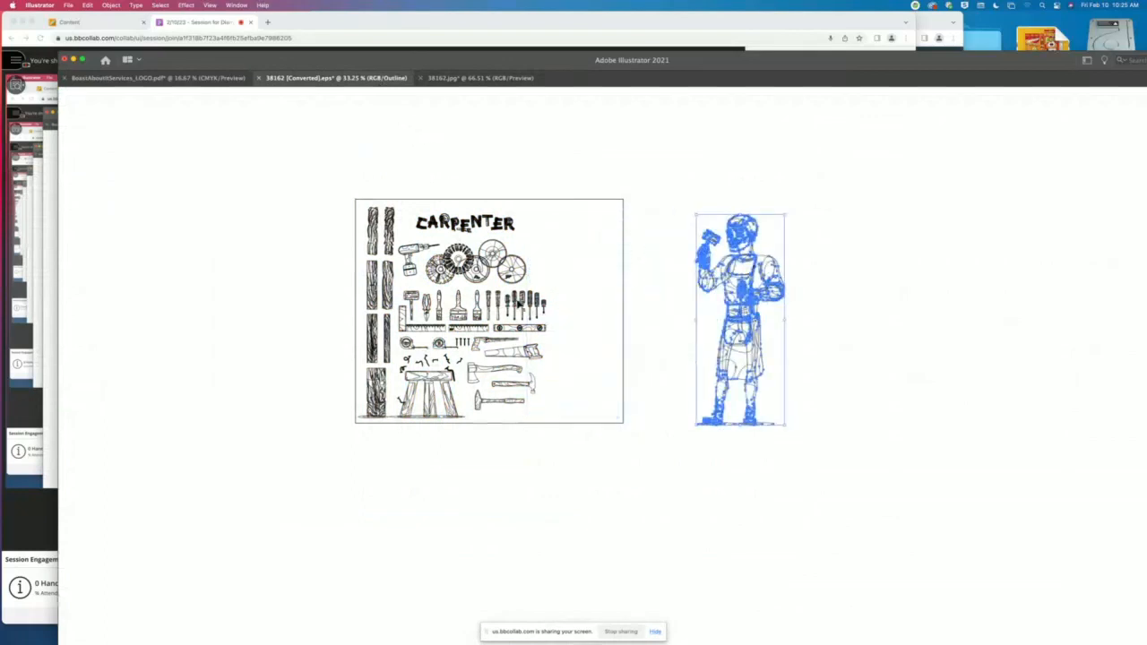
pyautogui.click(588, 214)
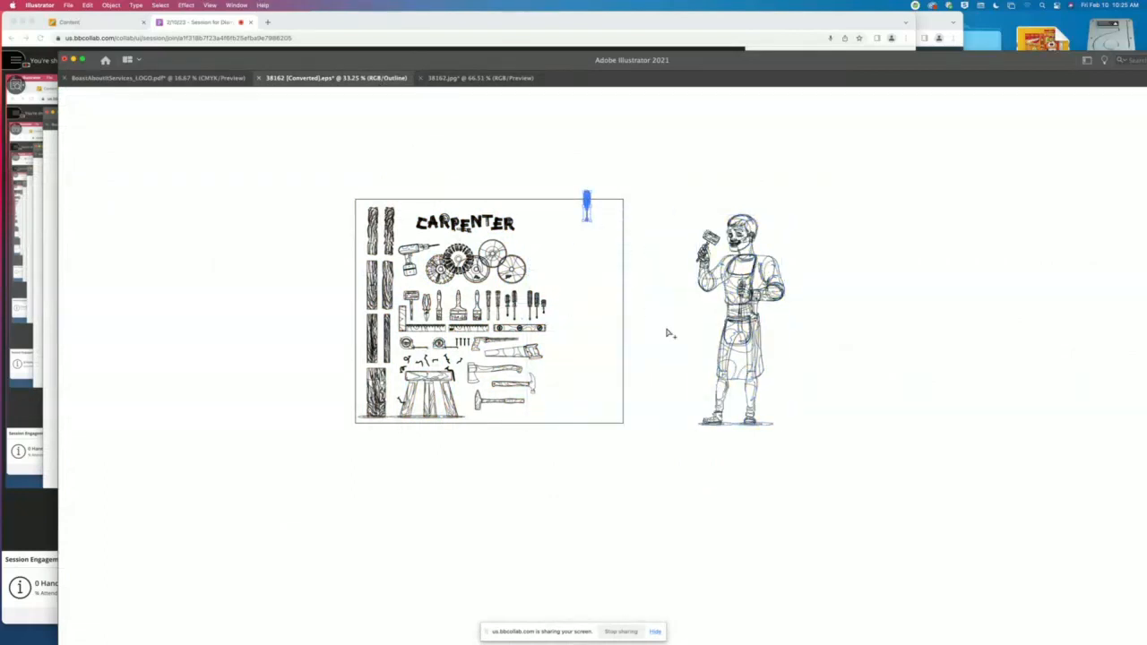
pyautogui.press('super+y')
# - Return to the 38162.jpg document and close it without saving the changes
pyautogui.click(482, 78)
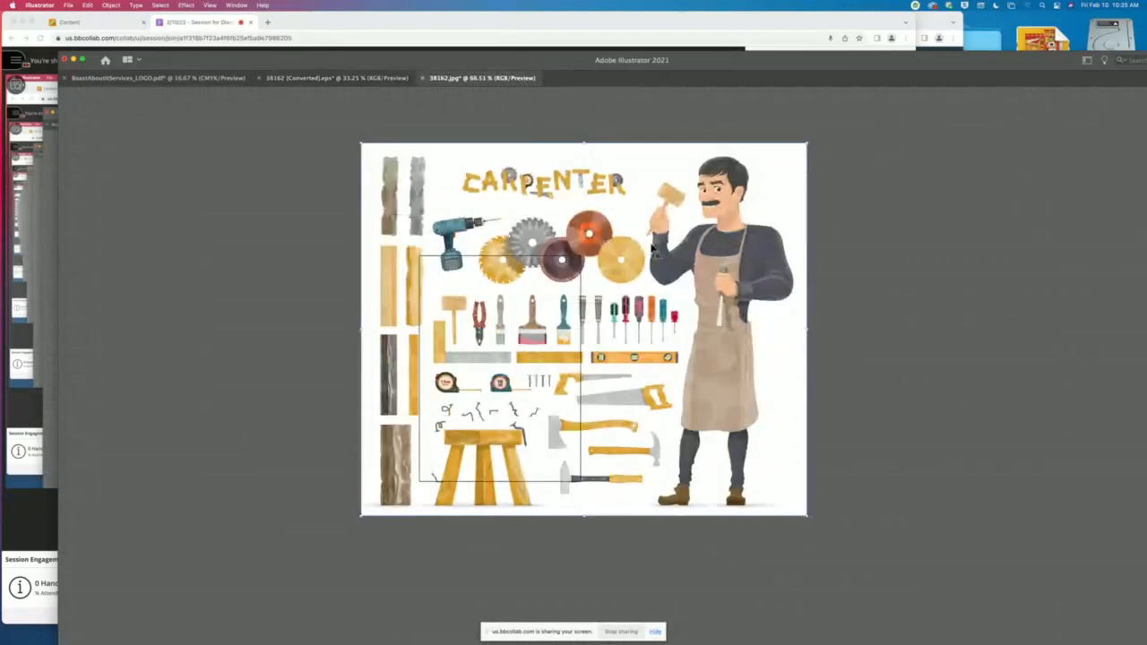
pyautogui.press('super+w')
pyautogui.press('super+d')
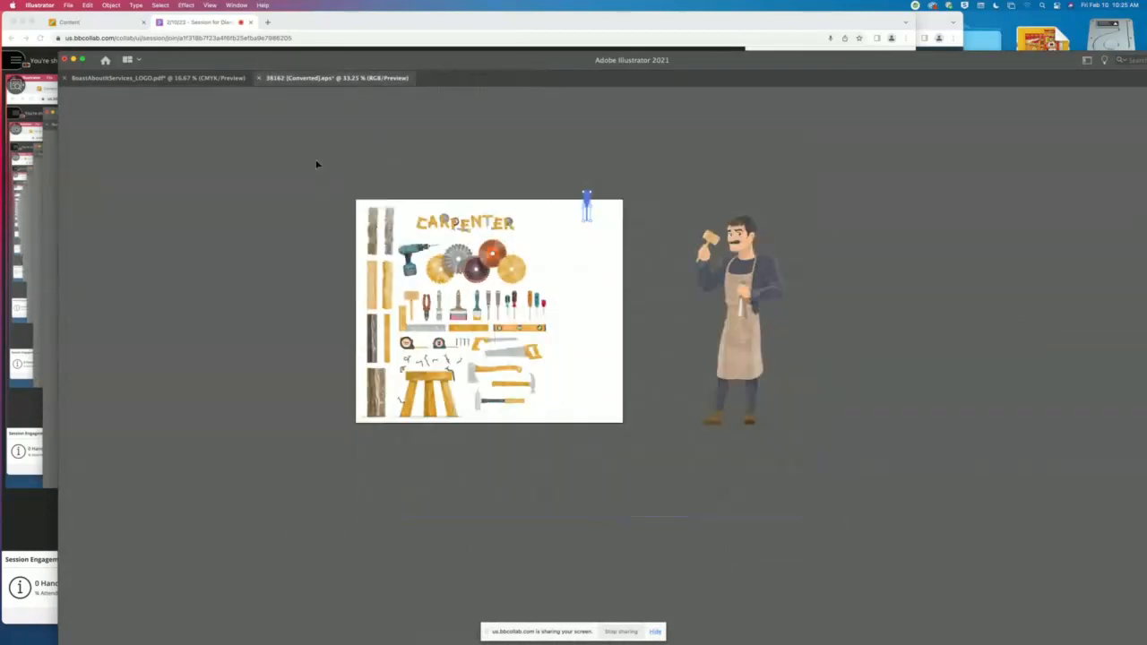
# - Inspect the tools and the separated carpenter figure up close in the EPS artwork
pyautogui.click(293, 318)
pyautogui.press('super+equal')
pyautogui.press('super+equal')
pyautogui.press('super+equal')
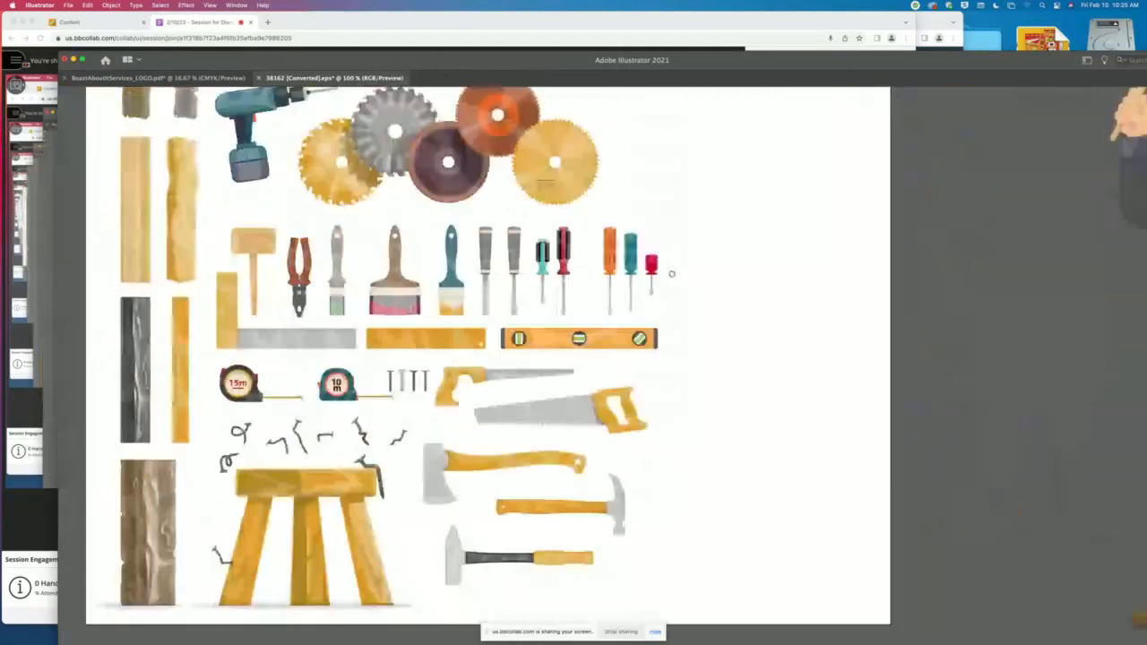
pyautogui.moveTo(672, 273); pyautogui.dragTo(404, 296)
pyautogui.moveTo(844, 278); pyautogui.dragTo(469, 347)
pyautogui.click(671, 300)
pyautogui.moveTo(633, 340)
pyautogui.mouseDown()
pyautogui.moveTo(566, 300)
pyautogui.moveTo(568, 285)
pyautogui.mouseUp()
pyautogui.press('super+minus')
pyautogui.press('super+minus')
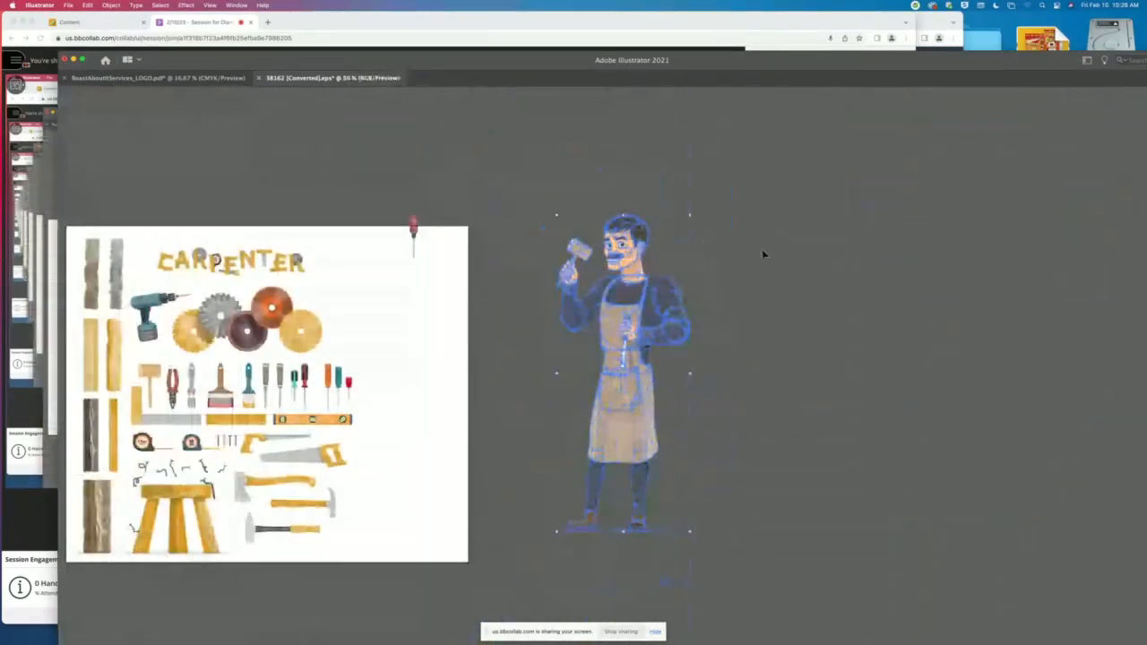
# - Deselect the carpenter figure, check the EPS artwork's paths in Outline view and return to Preview
pyautogui.click(763, 254)
pyautogui.press('super+y')
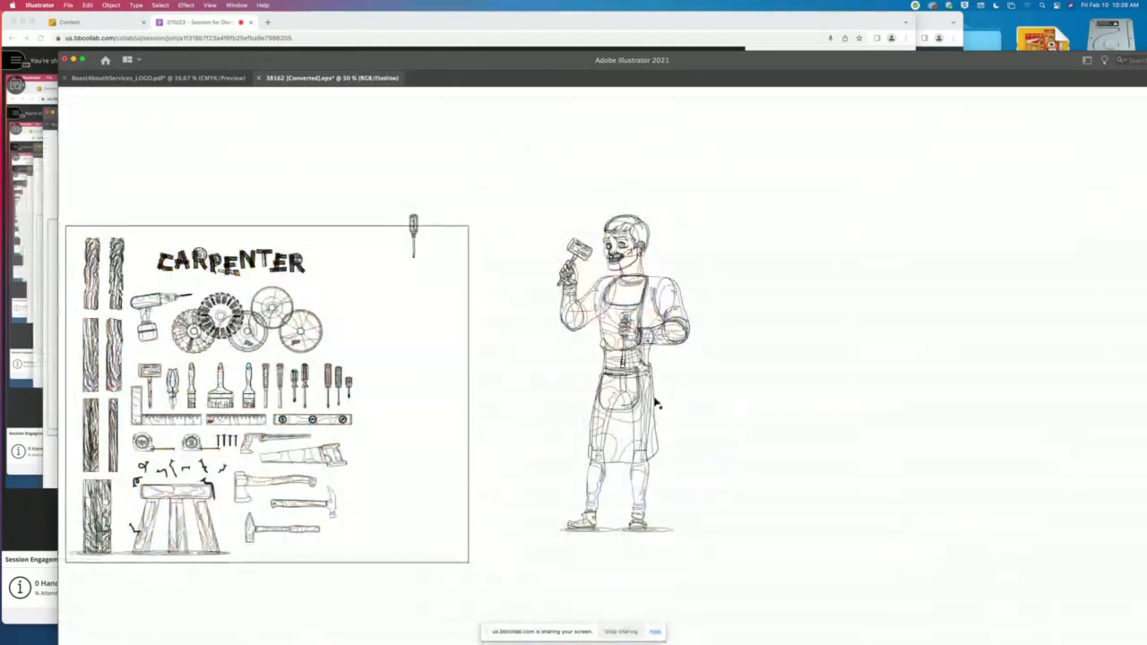
pyautogui.press('super+y')
# - Delete the carpenter figure and the columns of wooden planks from the EPS artwork
pyautogui.moveTo(469, 338); pyautogui.dragTo(676, 300)
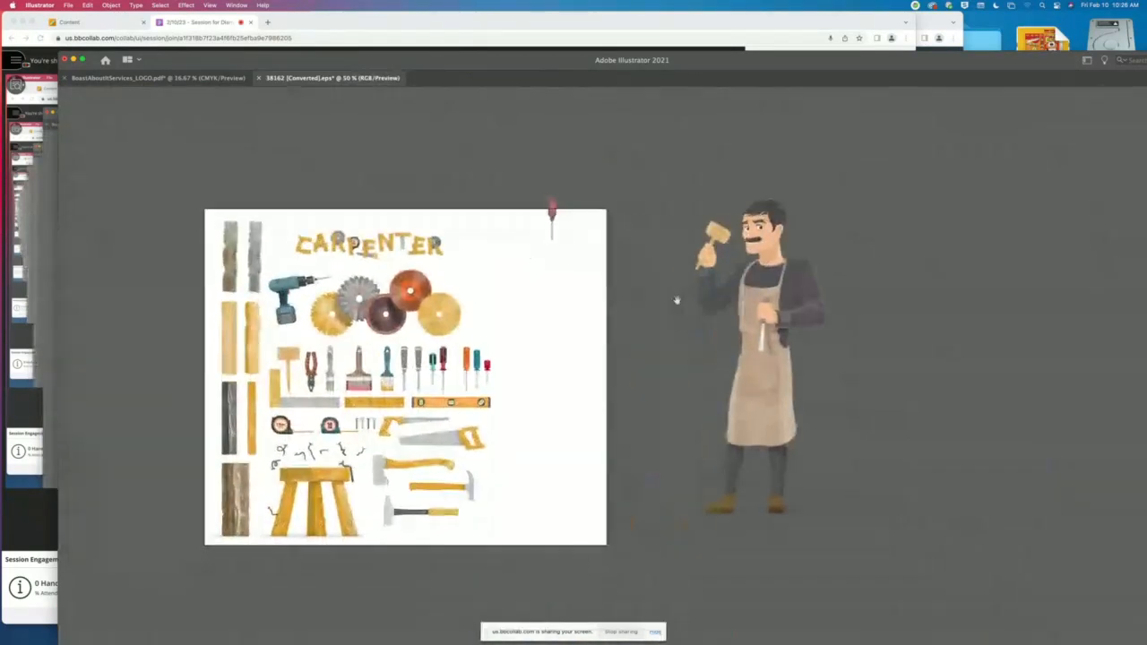
pyautogui.click(752, 310)
pyautogui.press('Delete')
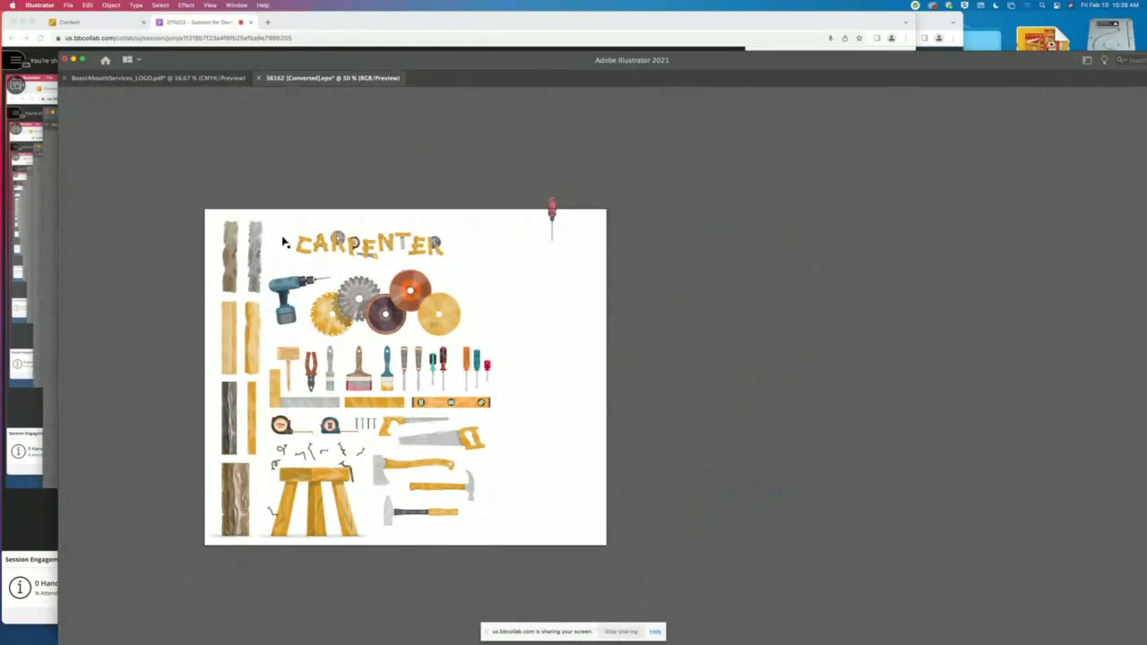
pyautogui.moveTo(191, 237); pyautogui.dragTo(254, 500)
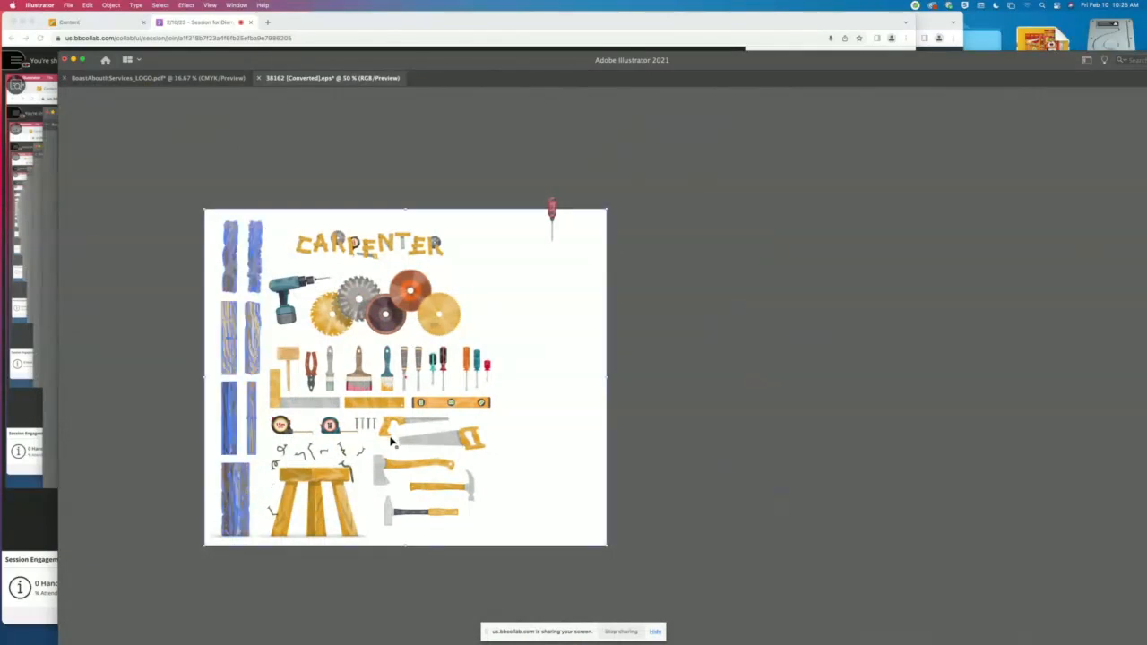
pyautogui.press('Delete')
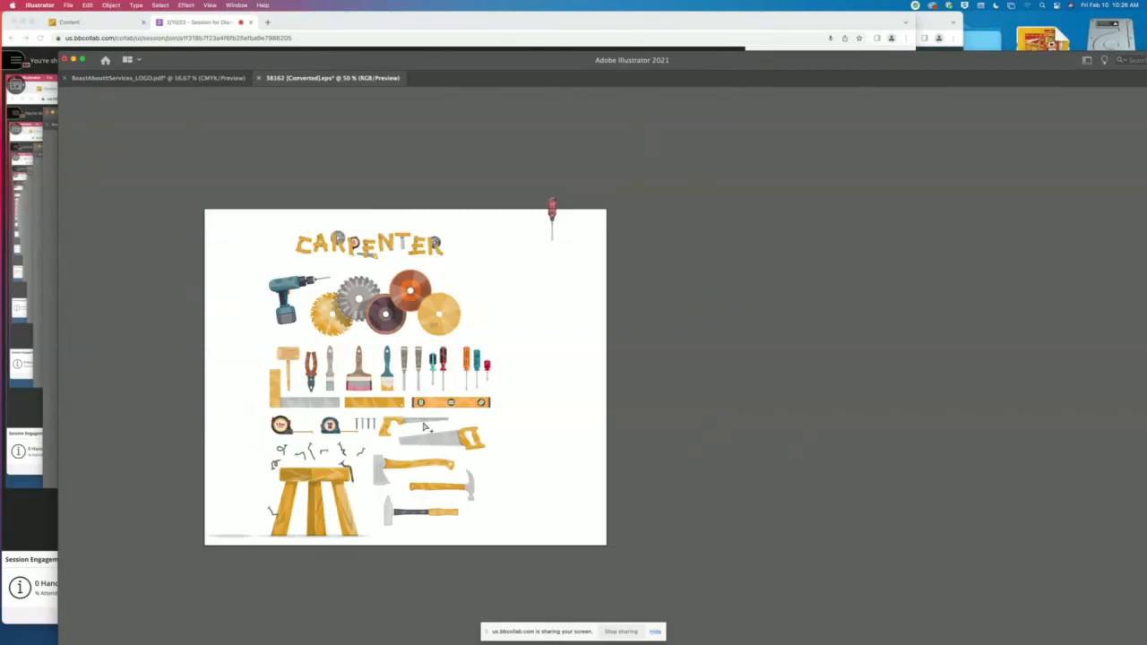
# - Select the tools from the wide pink-tipped paintbrush to the small red screwdriver, ungroup them and clear the selection
pyautogui.press('super+equal')
pyautogui.press('super+equal')
pyautogui.press('space')
pyautogui.moveTo(396, 299); pyautogui.dragTo(614, 269)
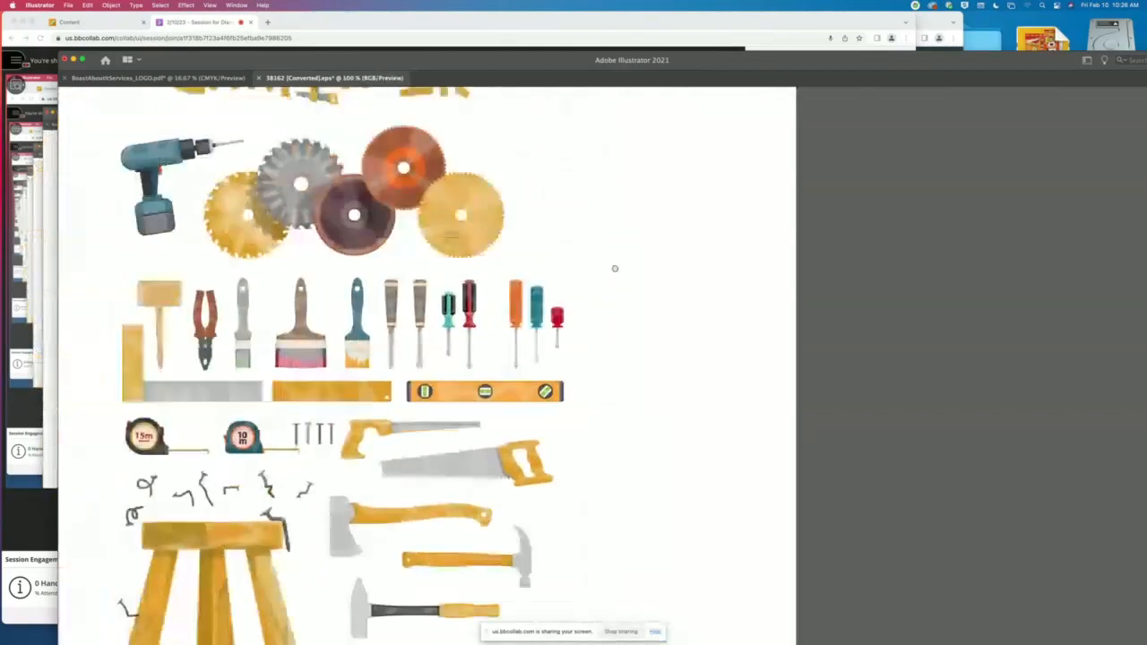
pyautogui.click(307, 343)
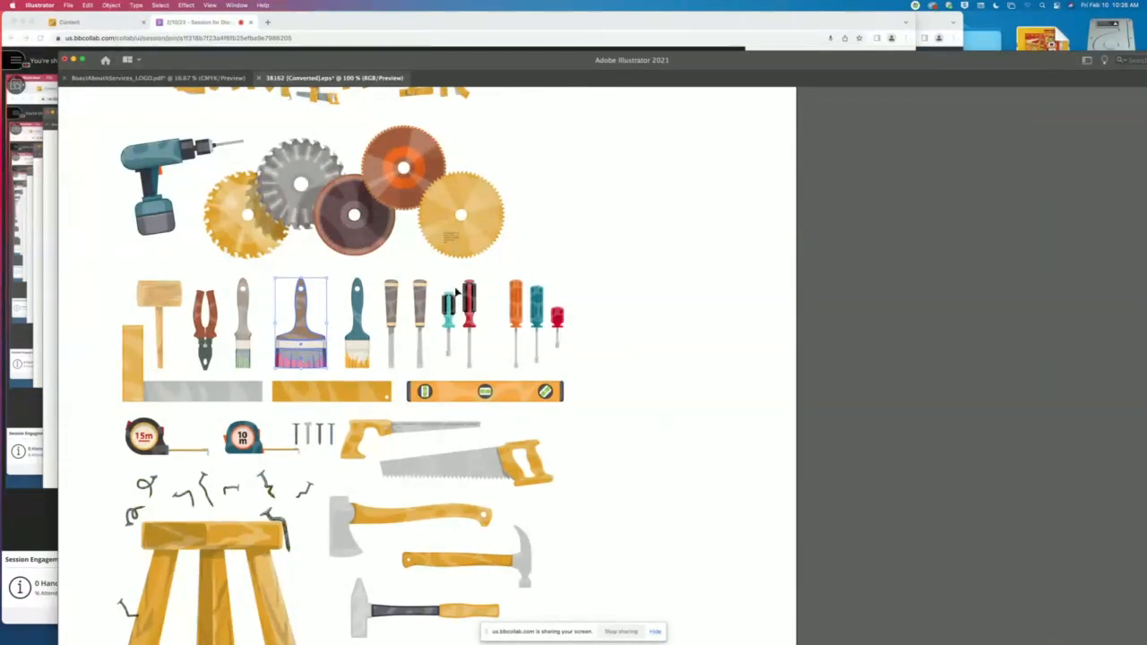
pyautogui.moveTo(653, 283)
pyautogui.mouseDown()
pyautogui.moveTo(298, 346)
pyautogui.moveTo(311, 341)
pyautogui.mouseUp()
pyautogui.click(618, 332)
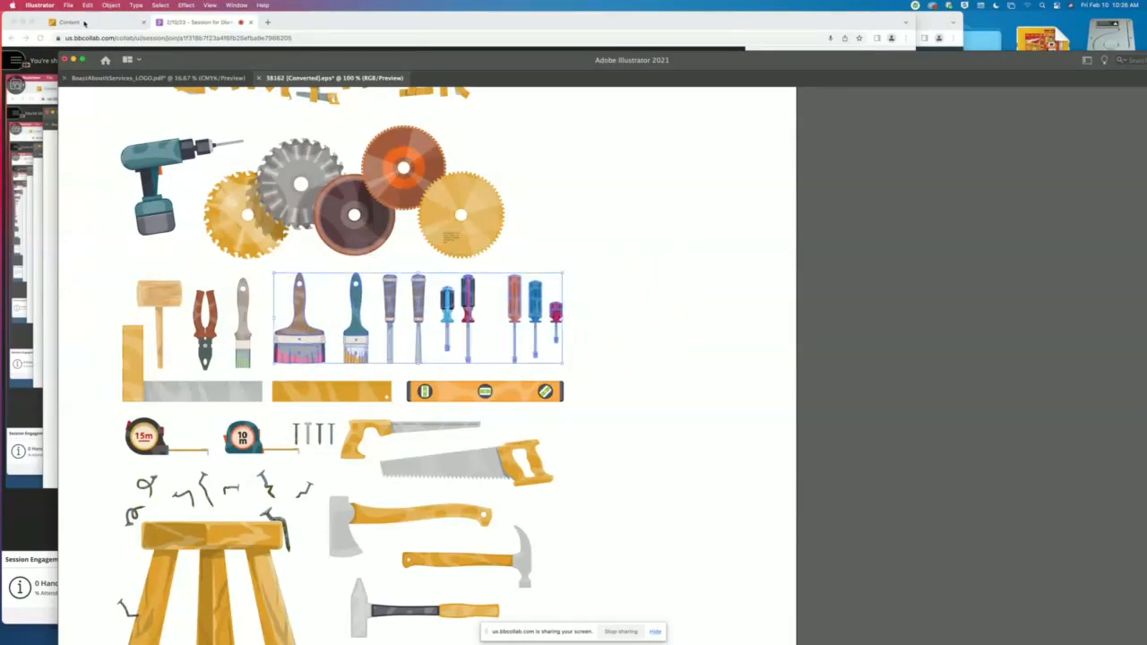
pyautogui.click(111, 6)
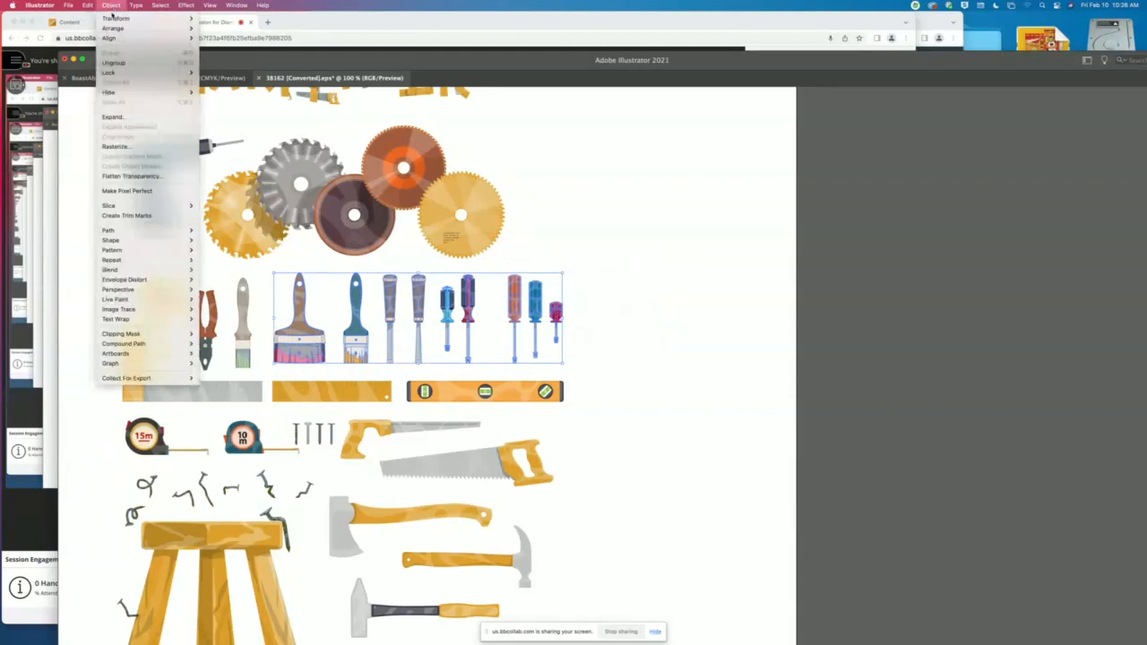
pyautogui.click(114, 63)
pyautogui.click(924, 315)
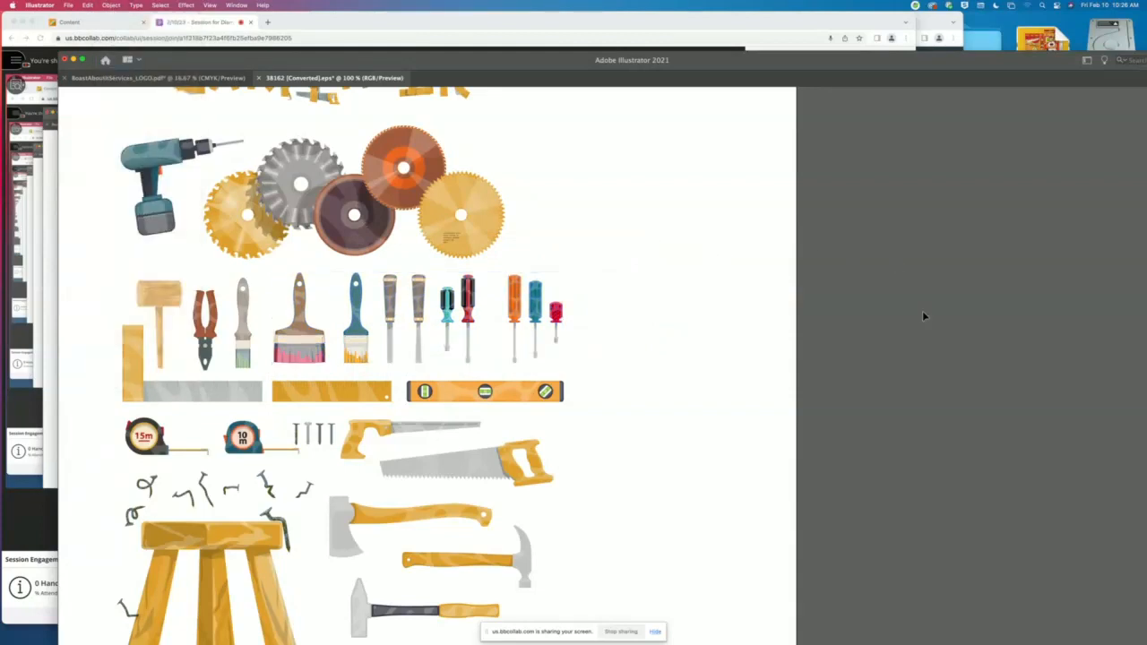
# - Move the wide pink-tipped paintbrush into the empty area right of the tools and enlarge it to nearly four times its size
pyautogui.click(320, 339)
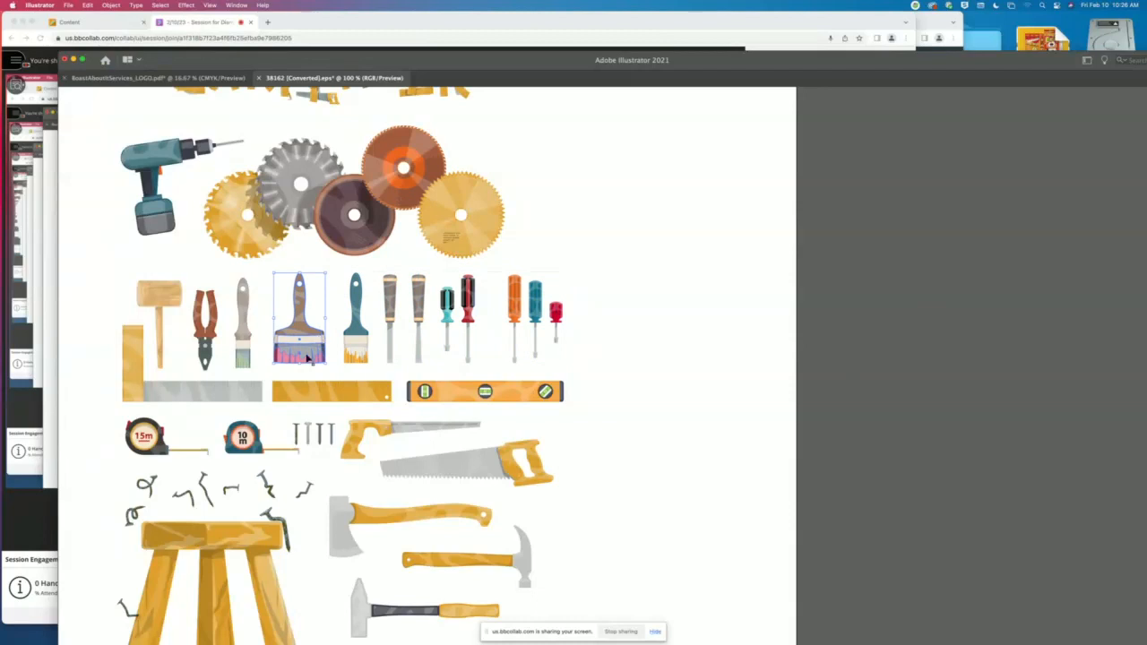
pyautogui.moveTo(300, 344); pyautogui.dragTo(738, 305)
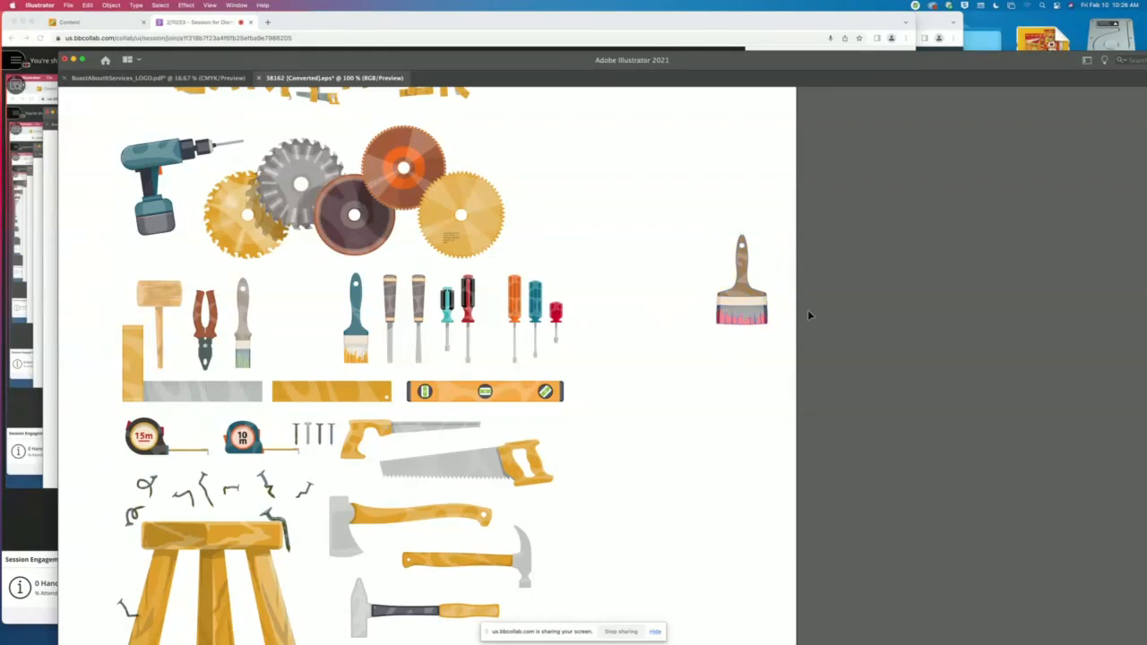
pyautogui.moveTo(742, 325); pyautogui.dragTo(750, 576)
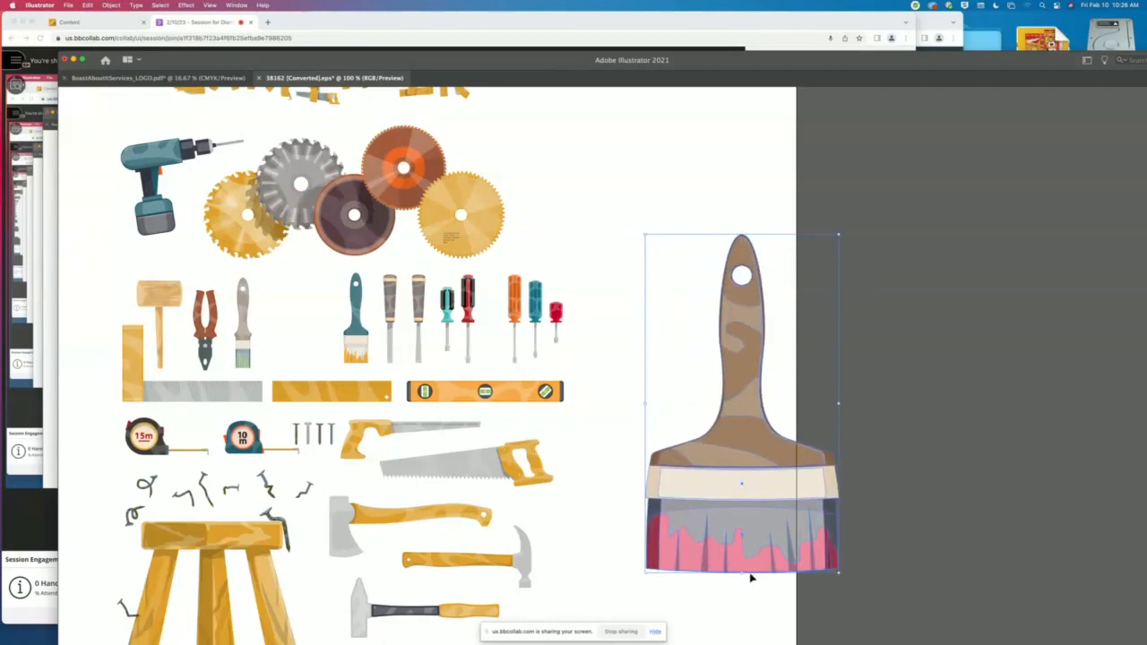
# - Move the enlarged paintbrush completely off the artboard onto the empty canvas to its right
pyautogui.hscroll(8, 627, 483)
pyautogui.scroll(-2, 627, 483)
pyautogui.moveTo(494, 335)
pyautogui.mouseDown()
pyautogui.moveTo(238, 325)
pyautogui.moveTo(461, 287)
pyautogui.moveTo(386, 277)
pyautogui.mouseUp()
pyautogui.moveTo(353, 361)
pyautogui.mouseDown()
pyautogui.moveTo(600, 321)
pyautogui.moveTo(586, 395)
pyautogui.mouseUp()
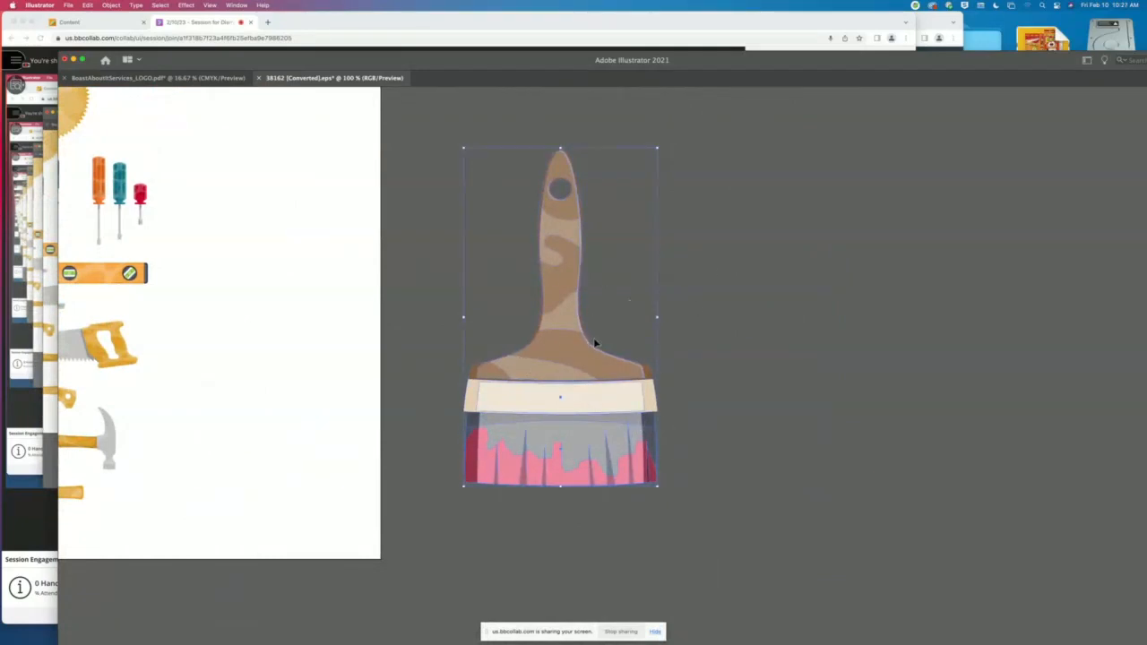
# - Try pulling the pink-tipped bristle section down away from the enlarged paintbrush with Group Selection, and undo the move
pyautogui.click(903, 309)
pyautogui.click(622, 461)
pyautogui.moveTo(619, 445); pyautogui.dragTo(617, 453)
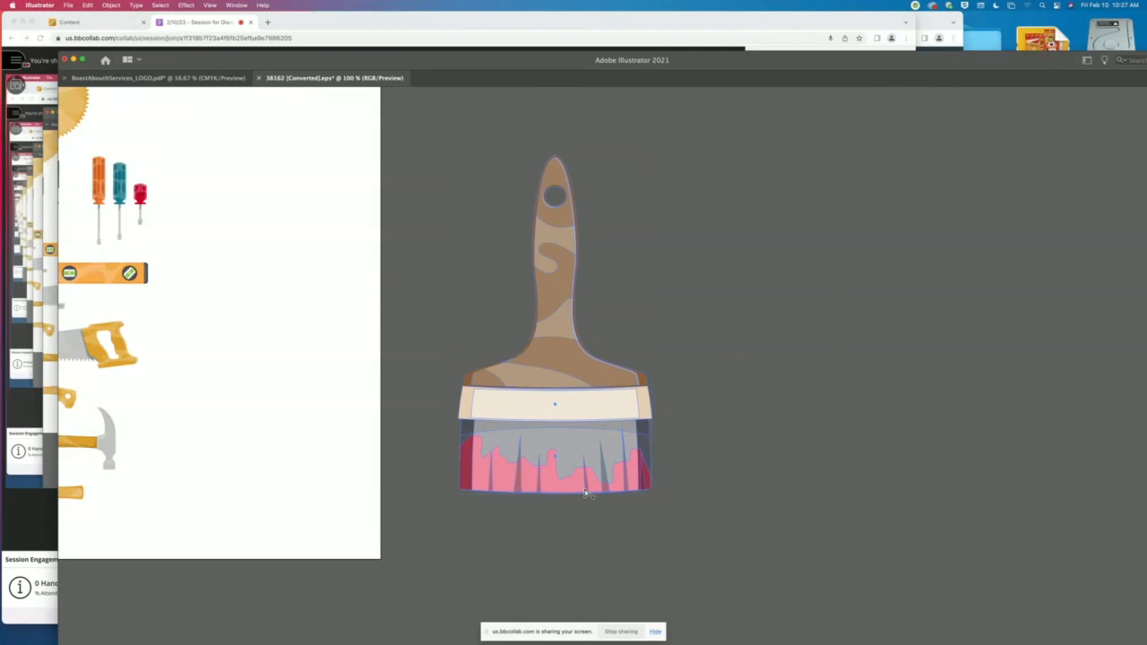
pyautogui.click(547, 487)
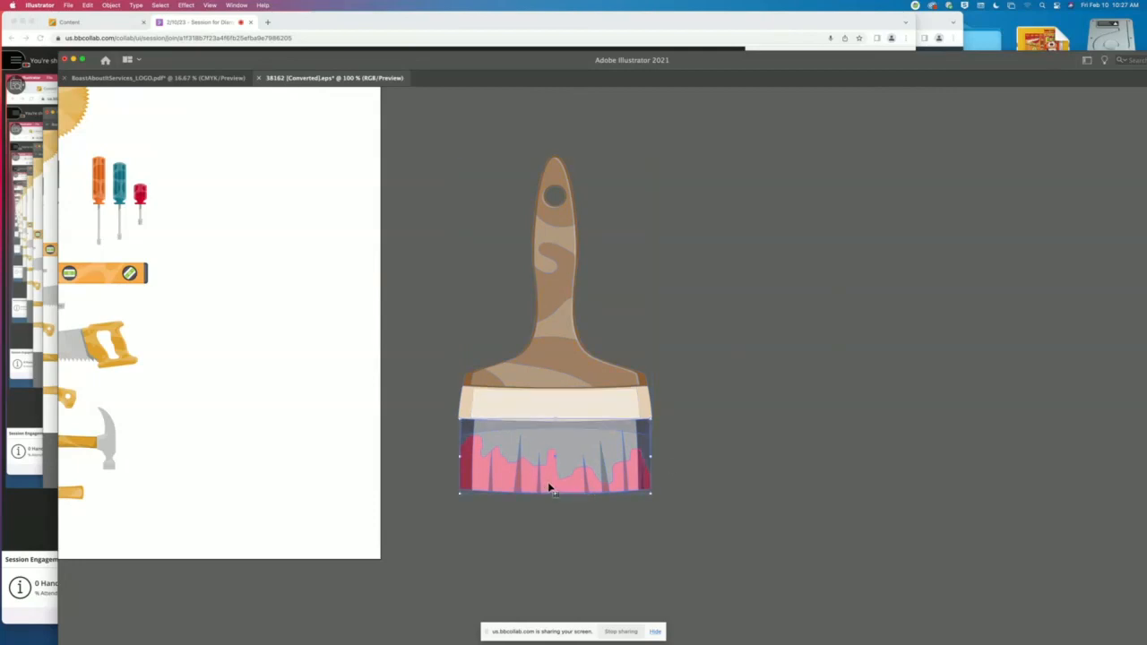
pyautogui.moveTo(547, 485); pyautogui.dragTo(545, 565)
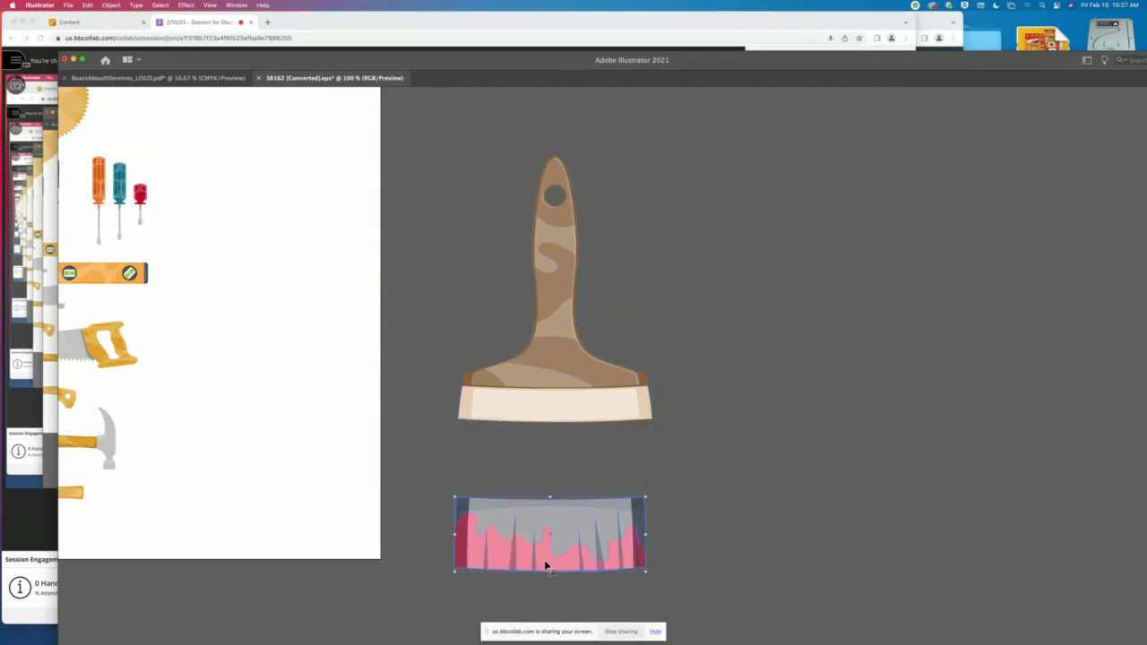
pyautogui.press('super+z')
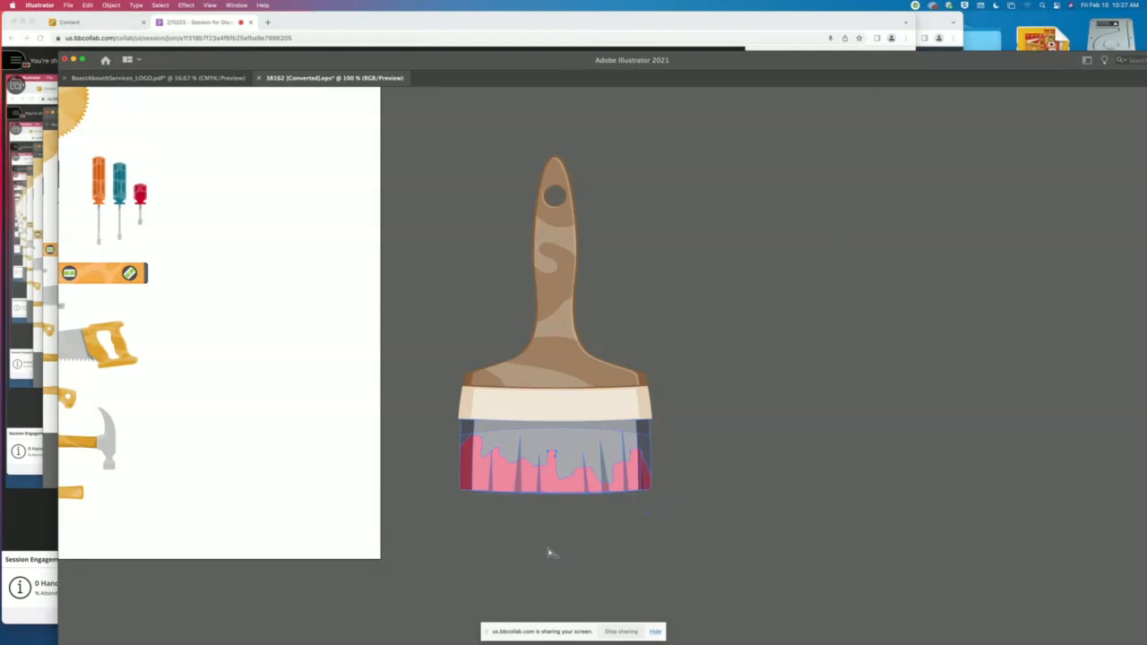
# - Try moving the brown handle and its highlight pieces away from the paintbrush, undo the moves and clear the selection
pyautogui.click(741, 399)
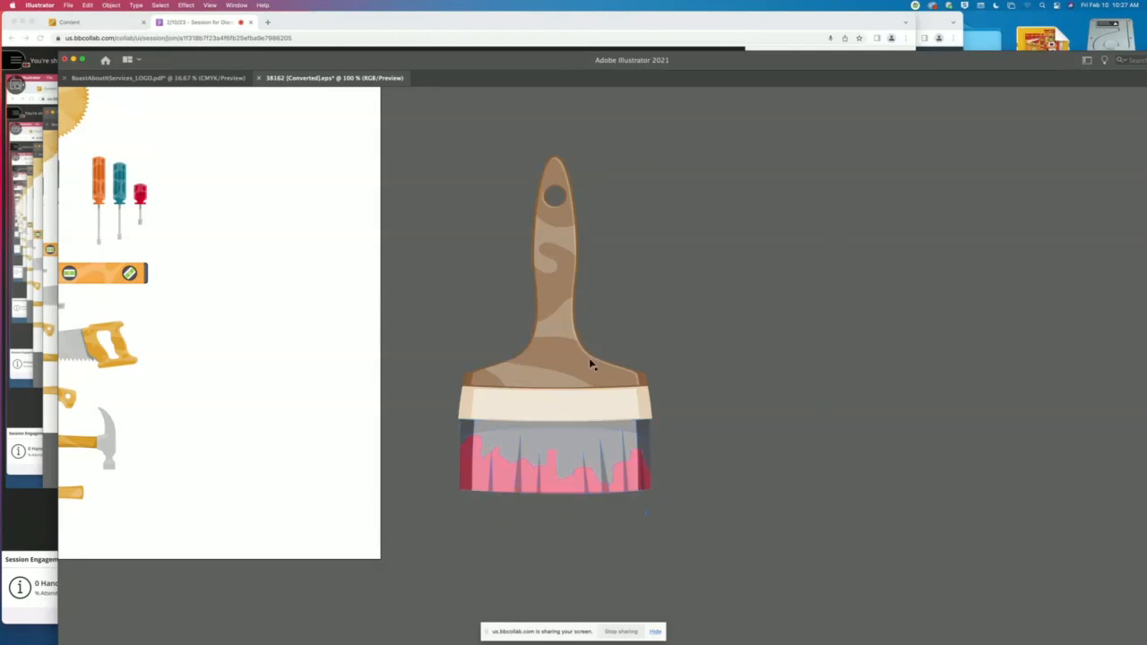
pyautogui.moveTo(604, 377); pyautogui.dragTo(740, 391)
pyautogui.moveTo(592, 380); pyautogui.dragTo(756, 389)
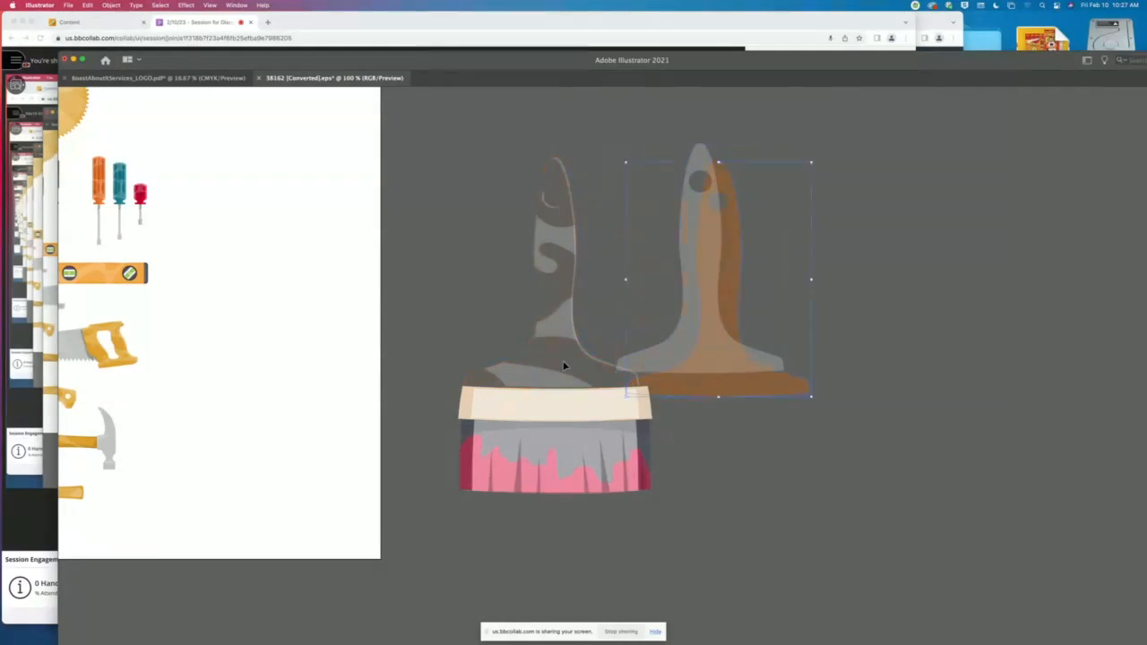
pyautogui.moveTo(563, 360); pyautogui.dragTo(480, 290)
pyautogui.press('super+z')
pyautogui.press('super+z')
pyautogui.press('super+z')
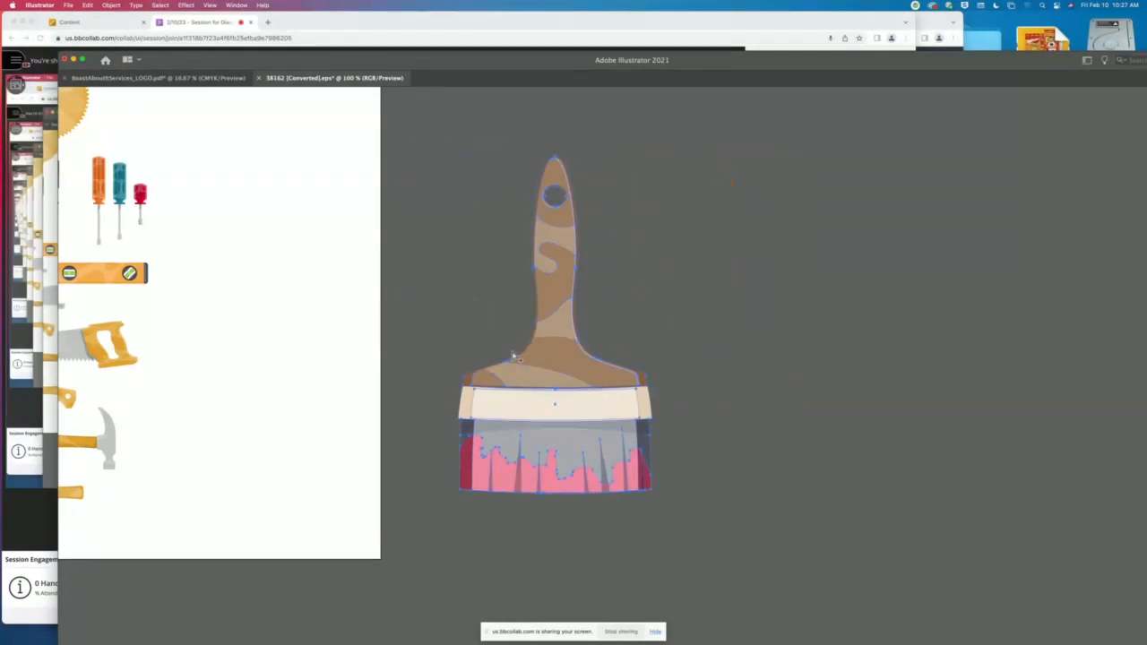
pyautogui.press('v')
pyautogui.click(819, 284)
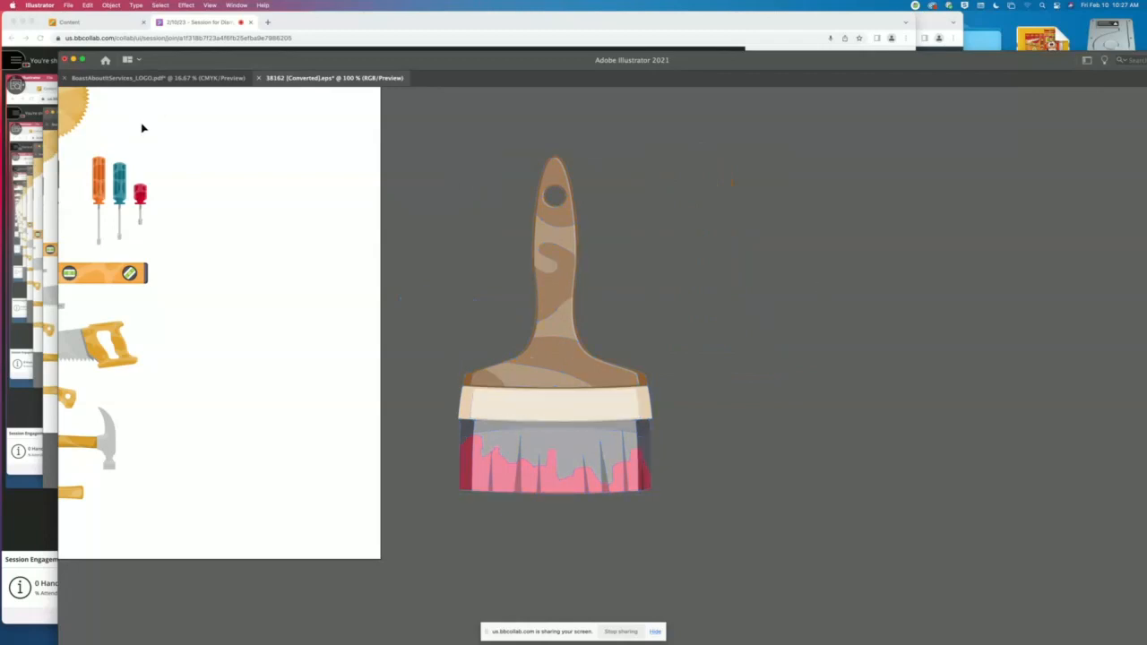
# - Bring back the hidden panels, place the toolbox beside the paintbrush and activate the Group Selection tool
pyautogui.press('Tab')
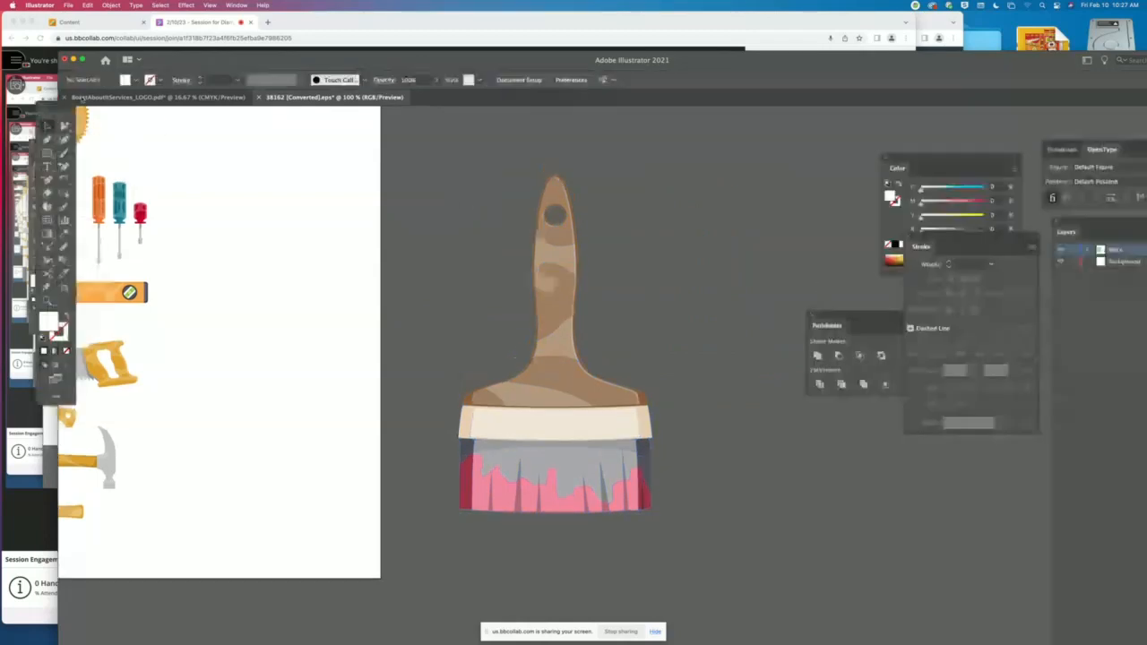
pyautogui.moveTo(64, 111); pyautogui.dragTo(333, 152)
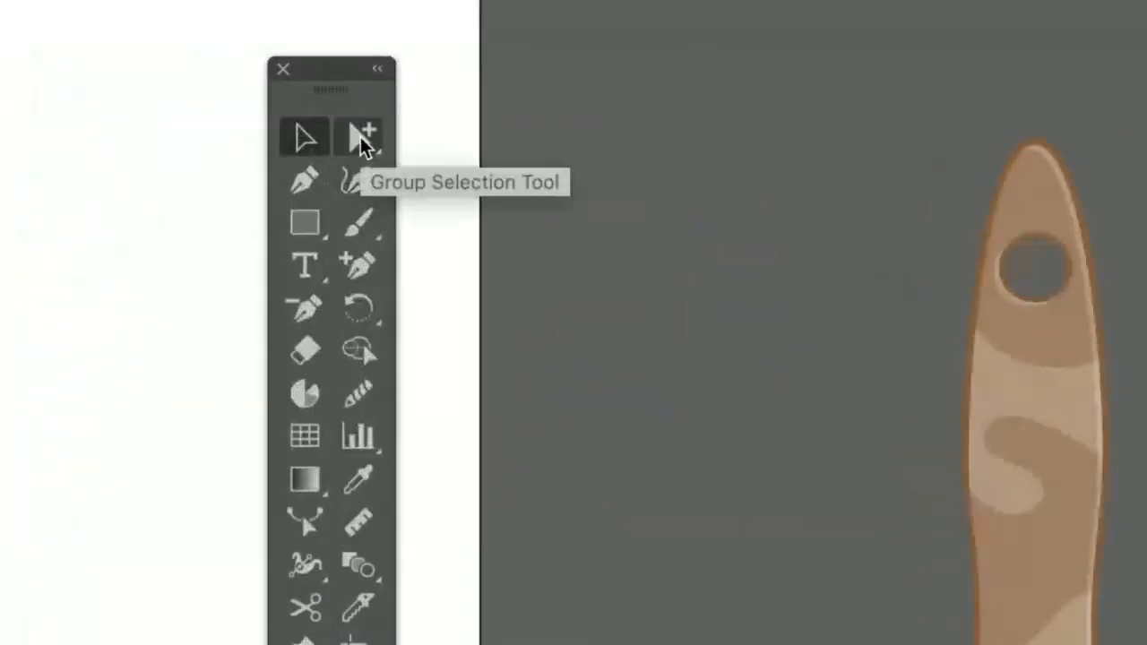
pyautogui.click(360, 136)
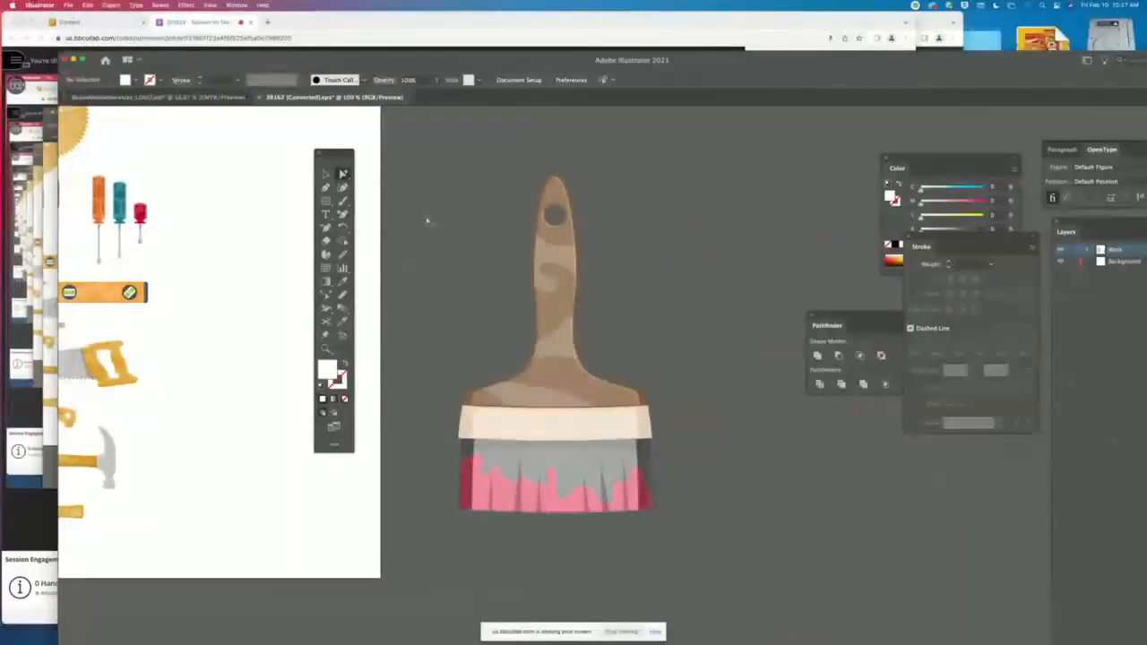
# - Try separating the handle's highlight and brown base shape from the paintbrush with Group Selection, and undo every move
pyautogui.moveTo(1093, 108); pyautogui.dragTo(1087, 30)
pyautogui.click(565, 255)
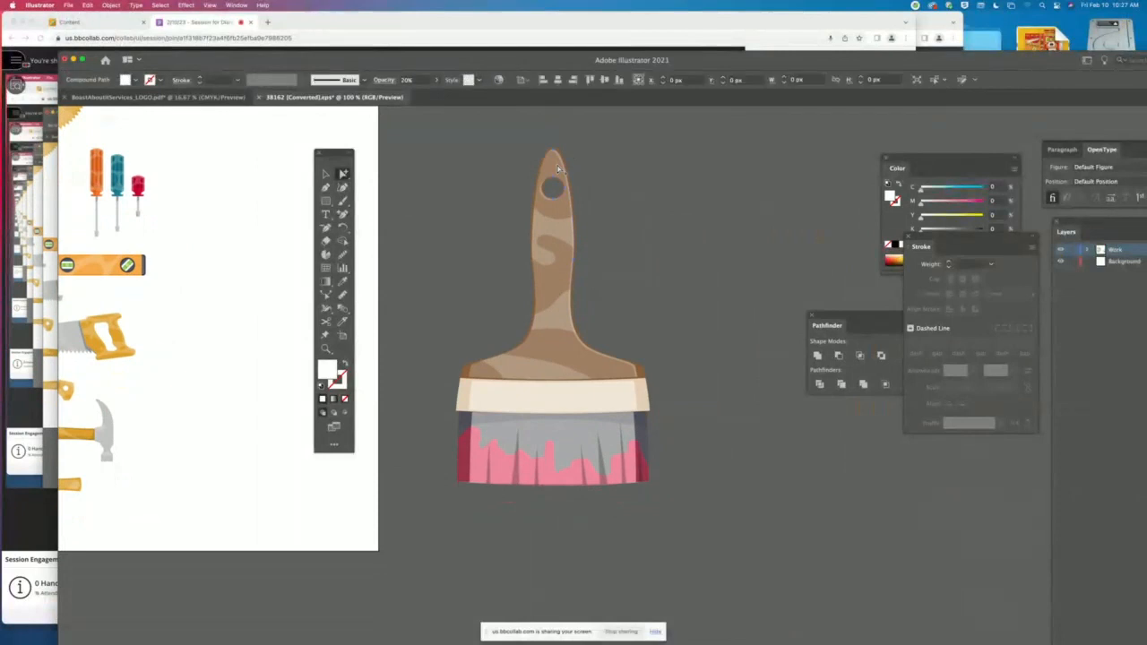
pyautogui.moveTo(558, 211)
pyautogui.mouseDown()
pyautogui.moveTo(578, 231)
pyautogui.moveTo(689, 275)
pyautogui.mouseUp()
pyautogui.press('super+z')
pyautogui.moveTo(563, 235)
pyautogui.mouseDown()
pyautogui.moveTo(604, 203)
pyautogui.moveTo(660, 217)
pyautogui.mouseUp()
pyautogui.press('super+z')
pyautogui.press('super+z')
pyautogui.press('super+z')
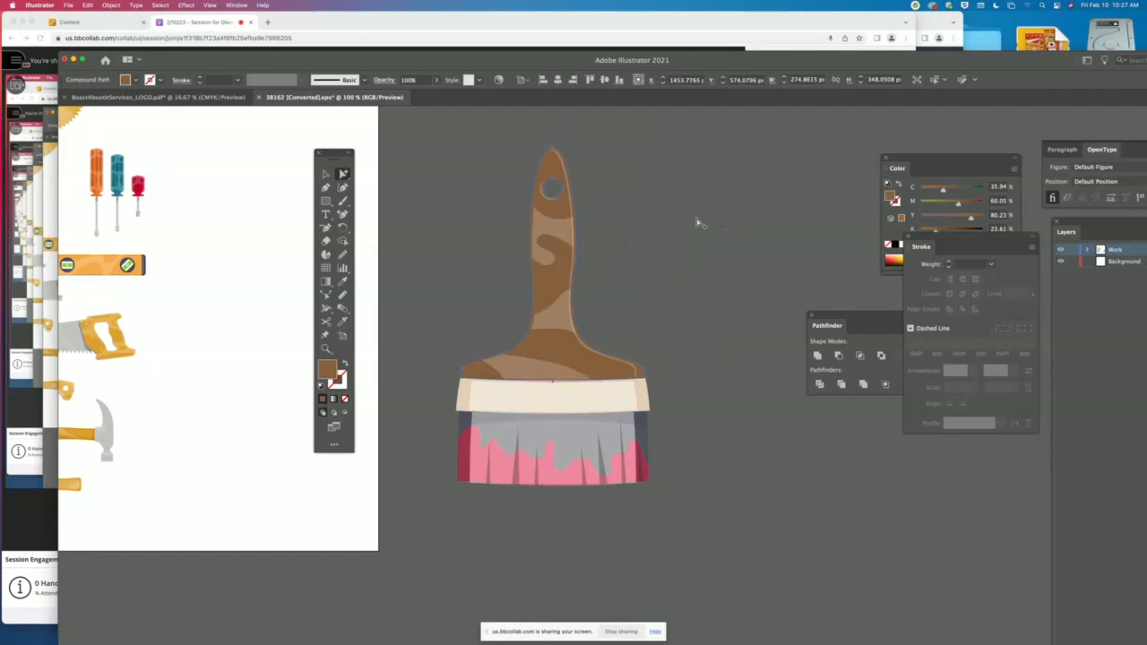
pyautogui.press('super+z')
pyautogui.press('super+z')
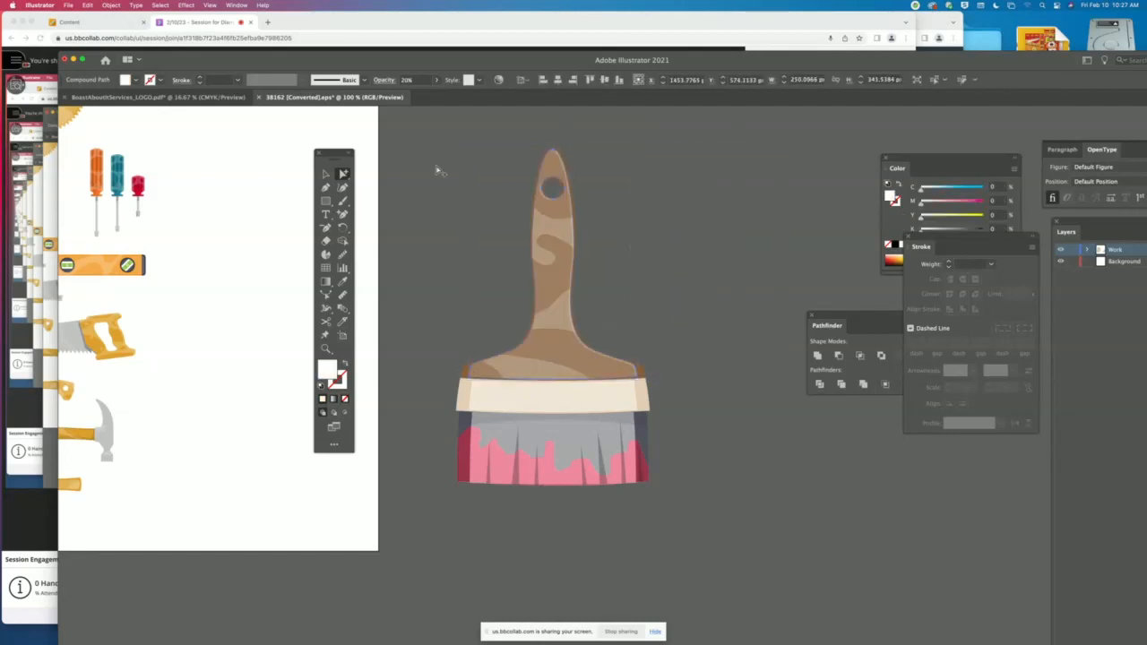
# - Compare selecting the whole paintbrush with the Selection tool and only the handle's edge highlight with the Group Selection tool
pyautogui.press('v')
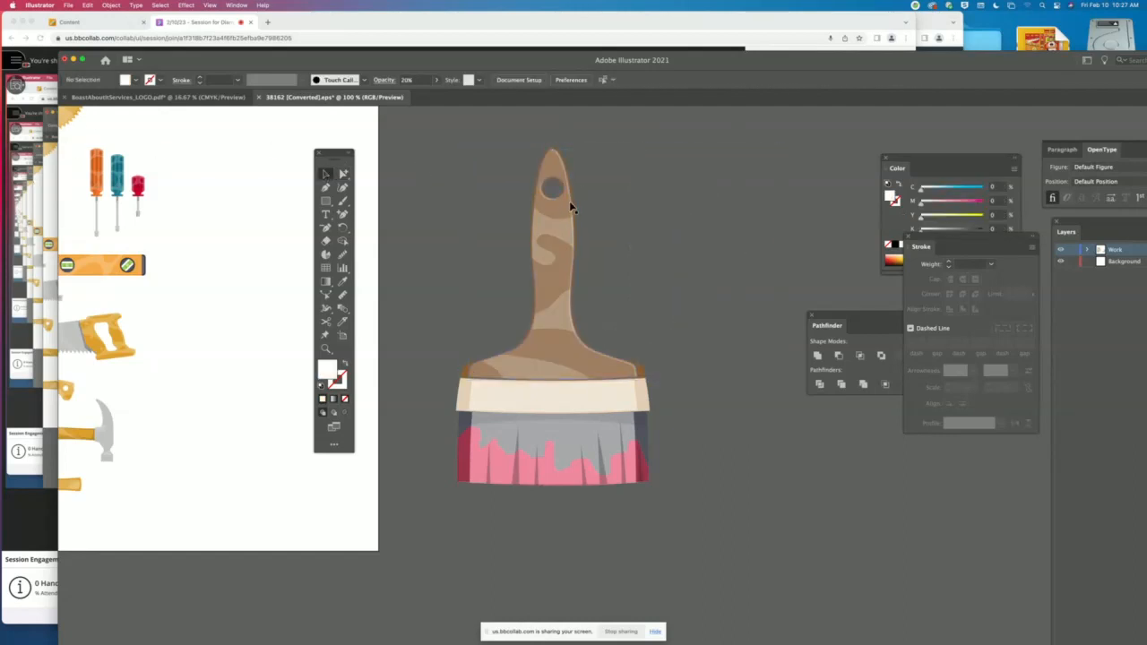
pyautogui.click(569, 200)
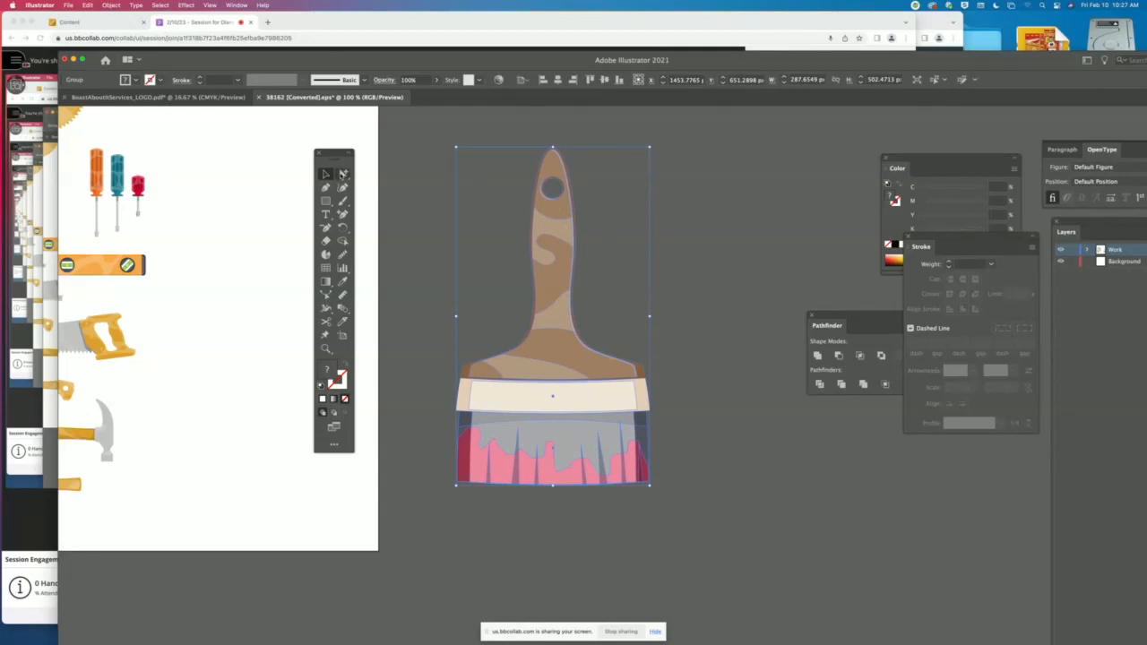
pyautogui.click(343, 174)
pyautogui.click(552, 168)
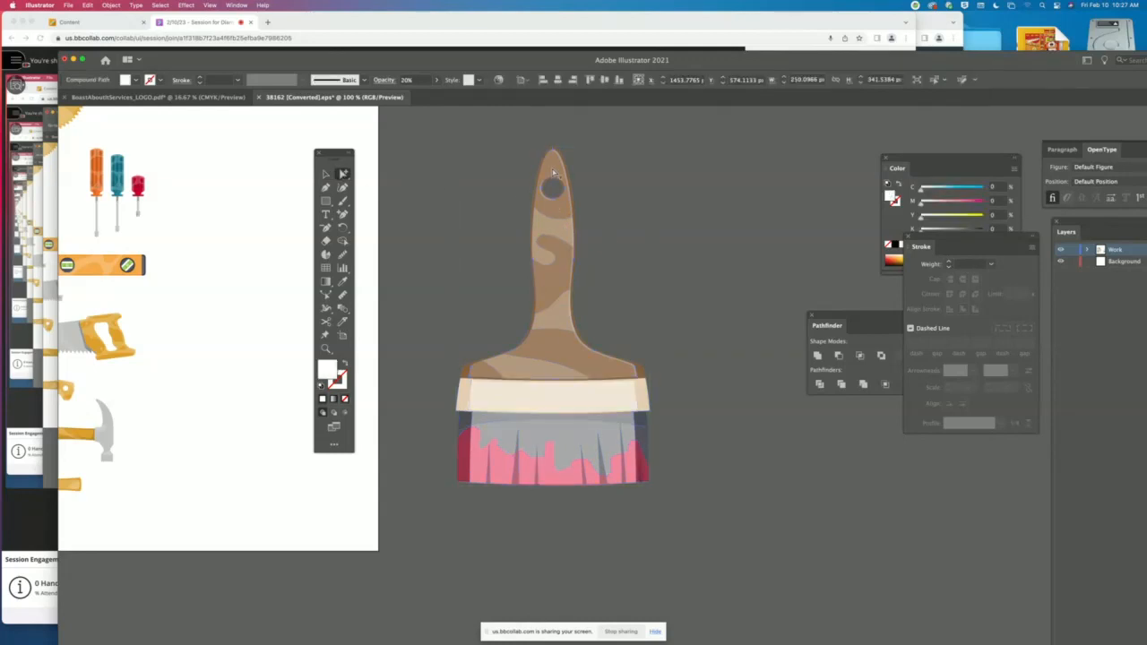
# - Bring the Color panel to the front, open the Swatches panel and place it between the paintbrush and the Color panel
pyautogui.click(906, 161)
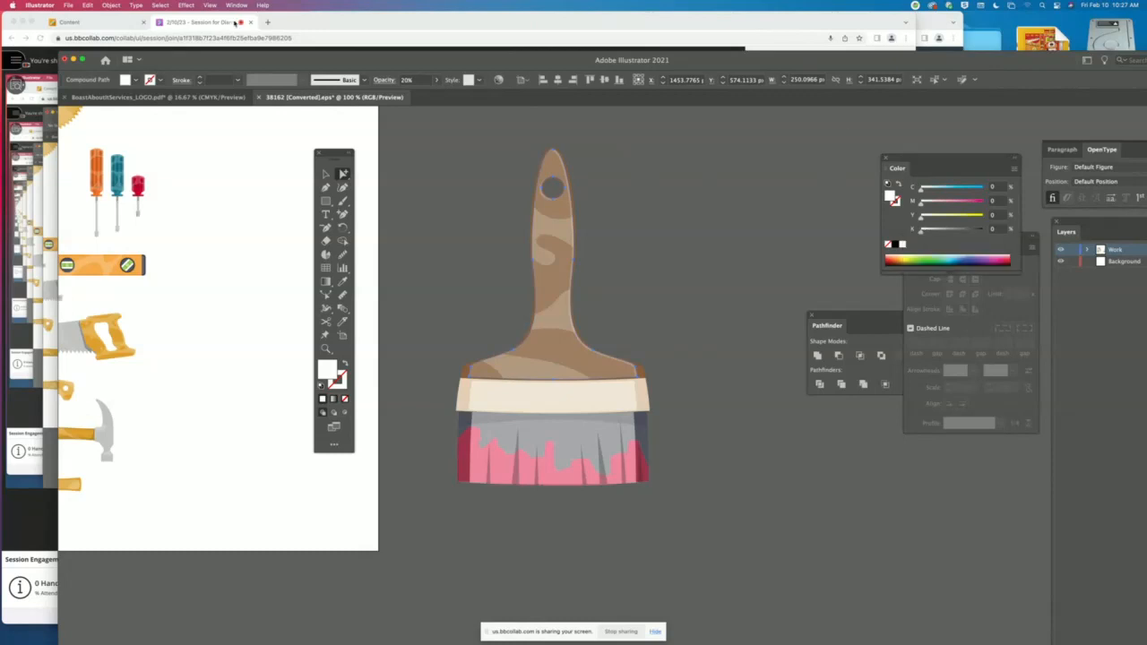
pyautogui.click(238, 6)
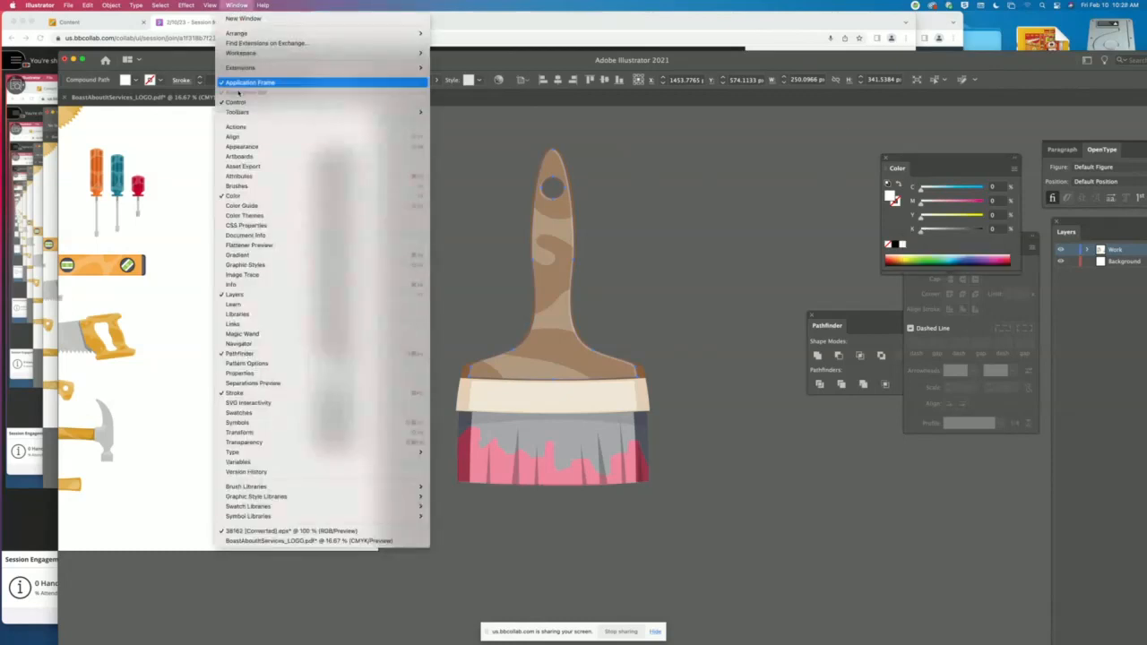
pyautogui.click(253, 414)
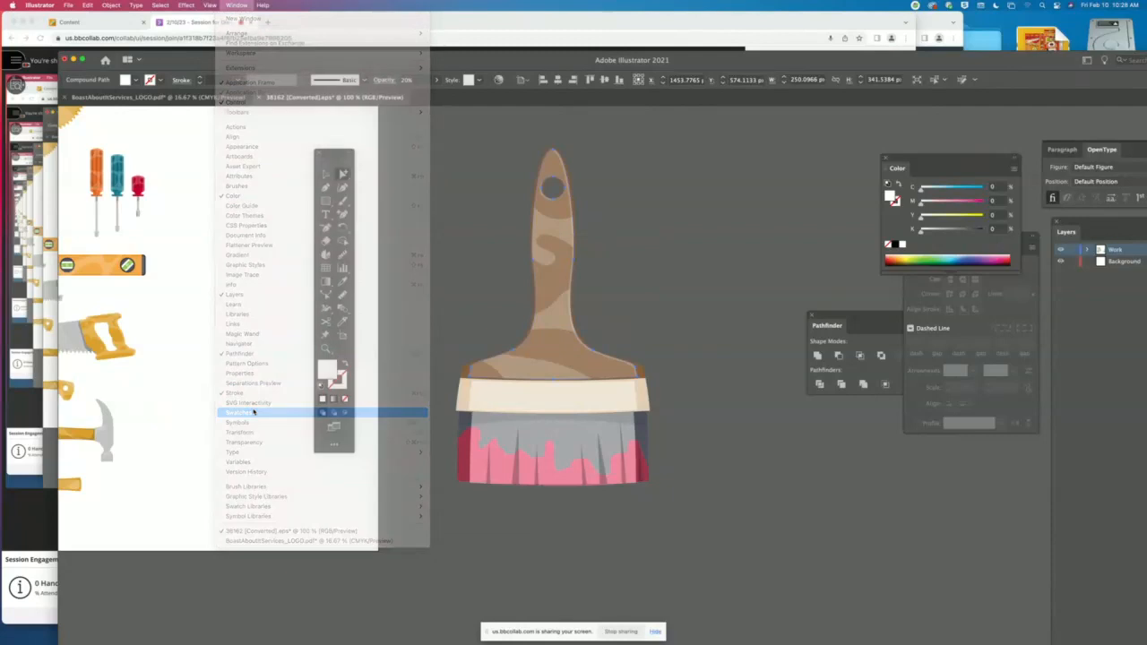
pyautogui.moveTo(441, 123); pyautogui.dragTo(783, 124)
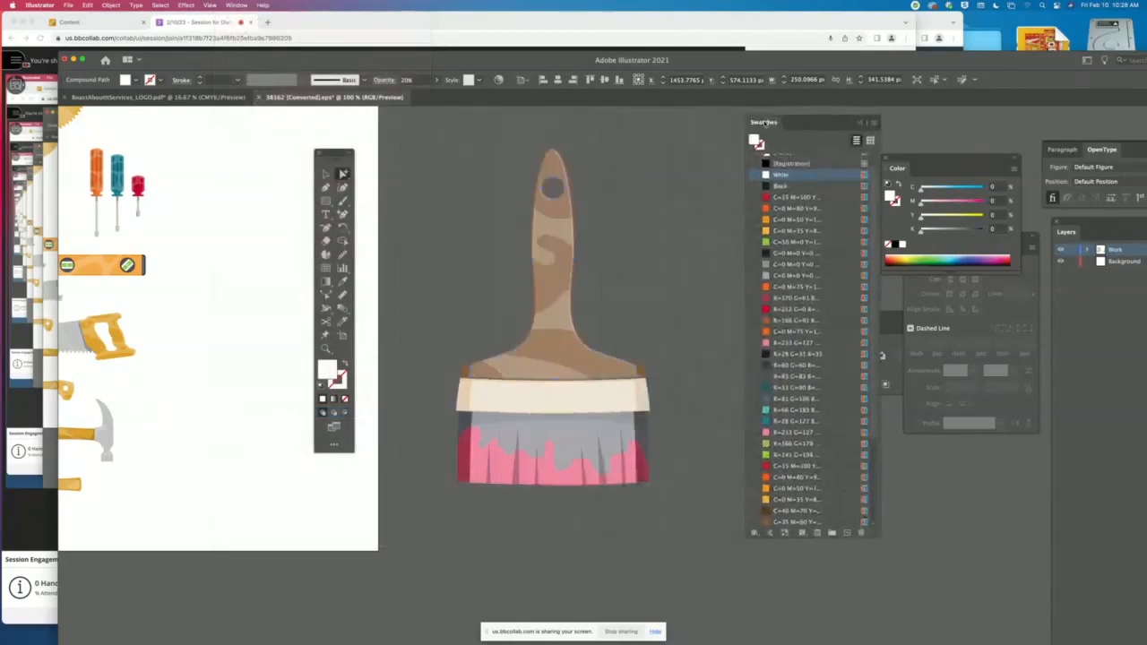
# - Examine the Swatches options and the list of available swatch libraries, and close the list
pyautogui.click(874, 124)
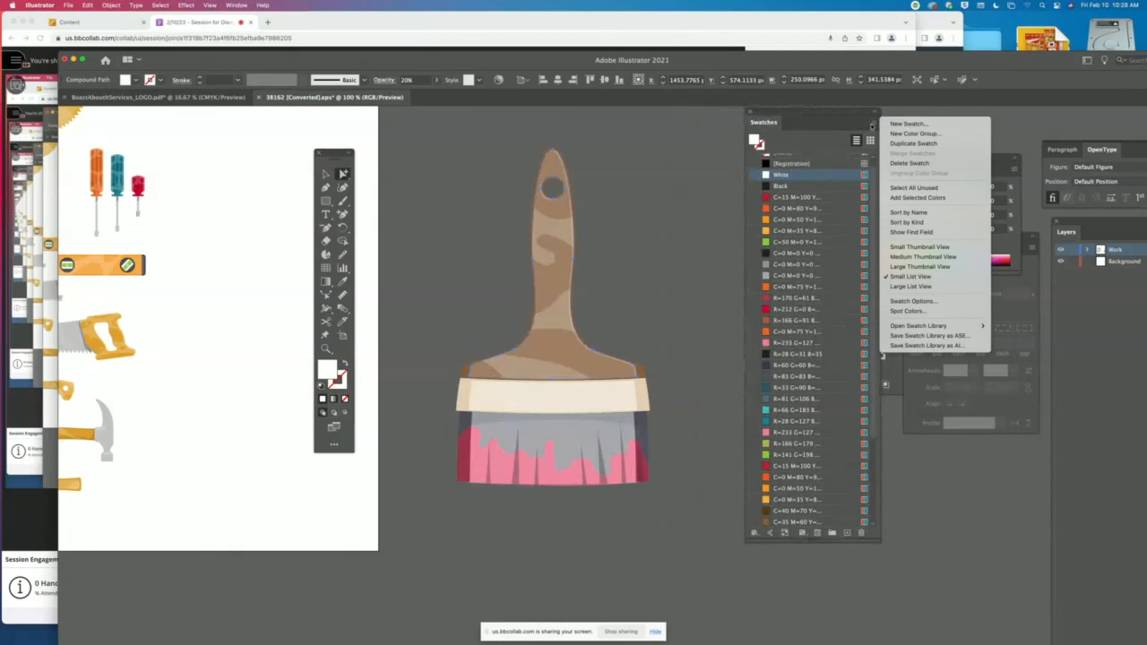
pyautogui.moveTo(931, 325)
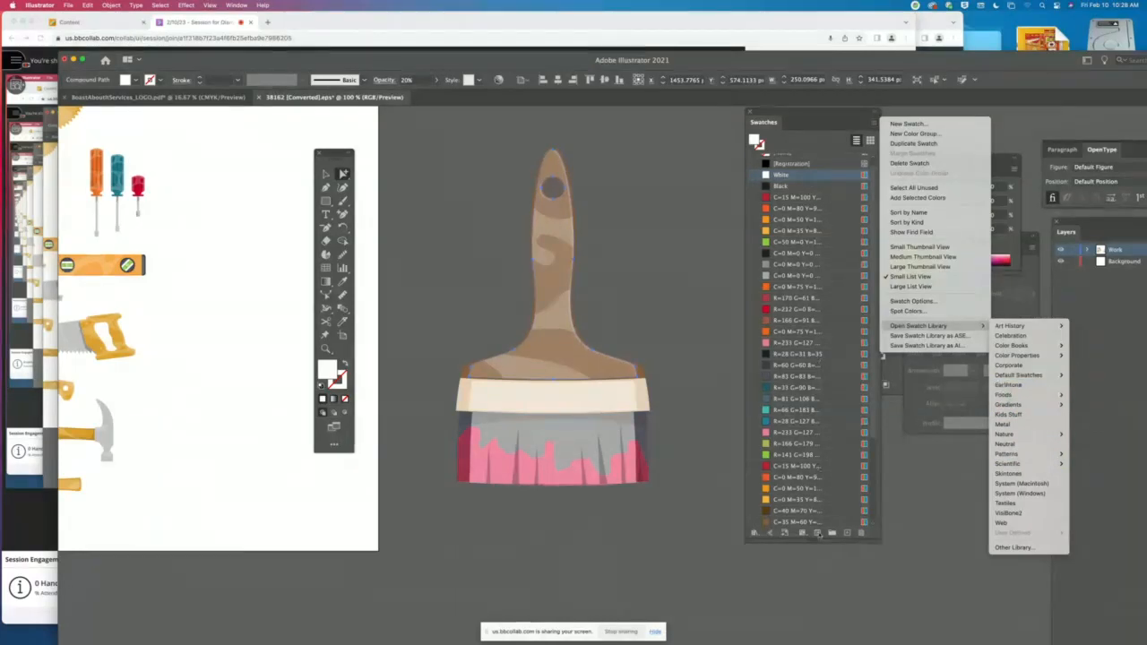
pyautogui.click(804, 115)
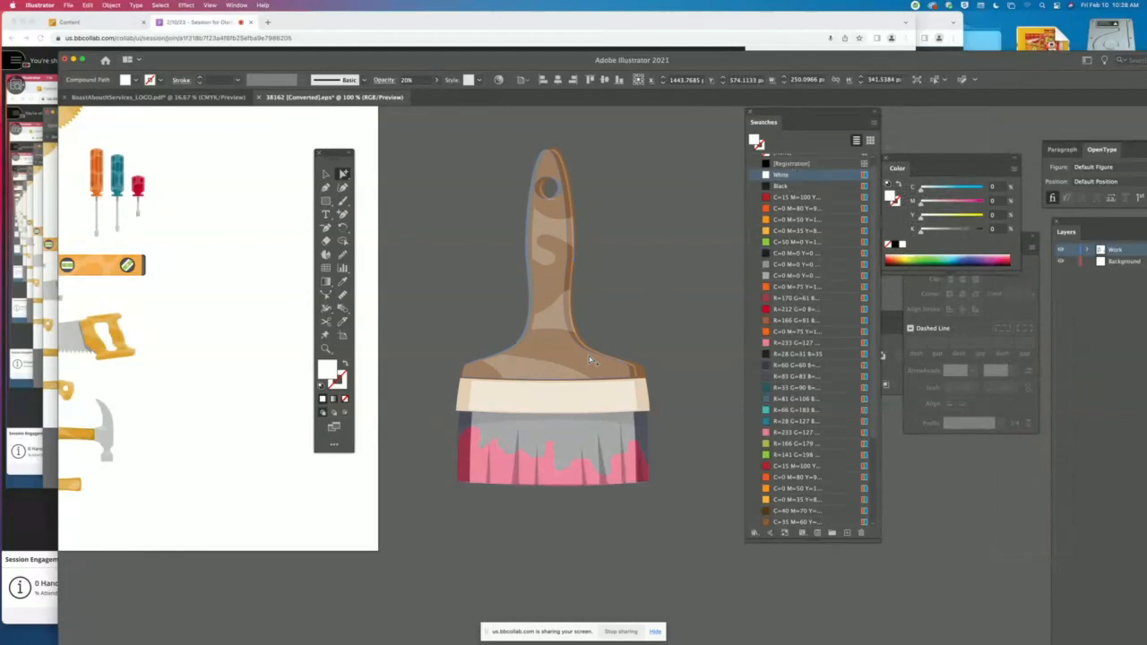
# - Fill the paintbrush handle's brown base shape with the Black swatch and clear the selection
pyautogui.click(682, 369)
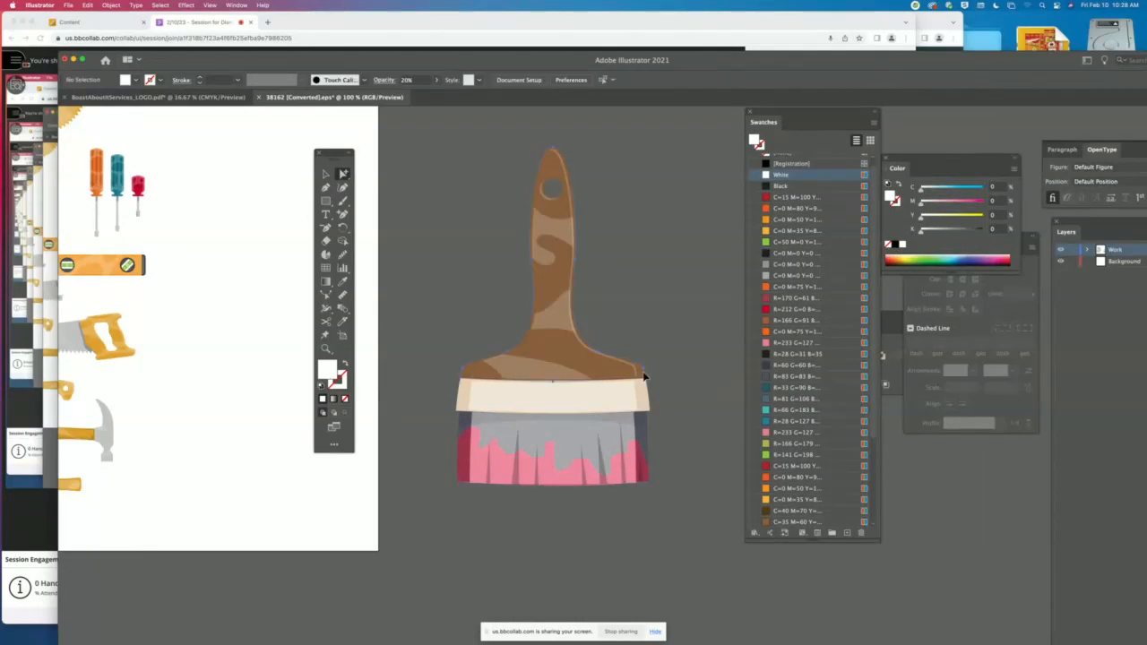
pyautogui.click(639, 377)
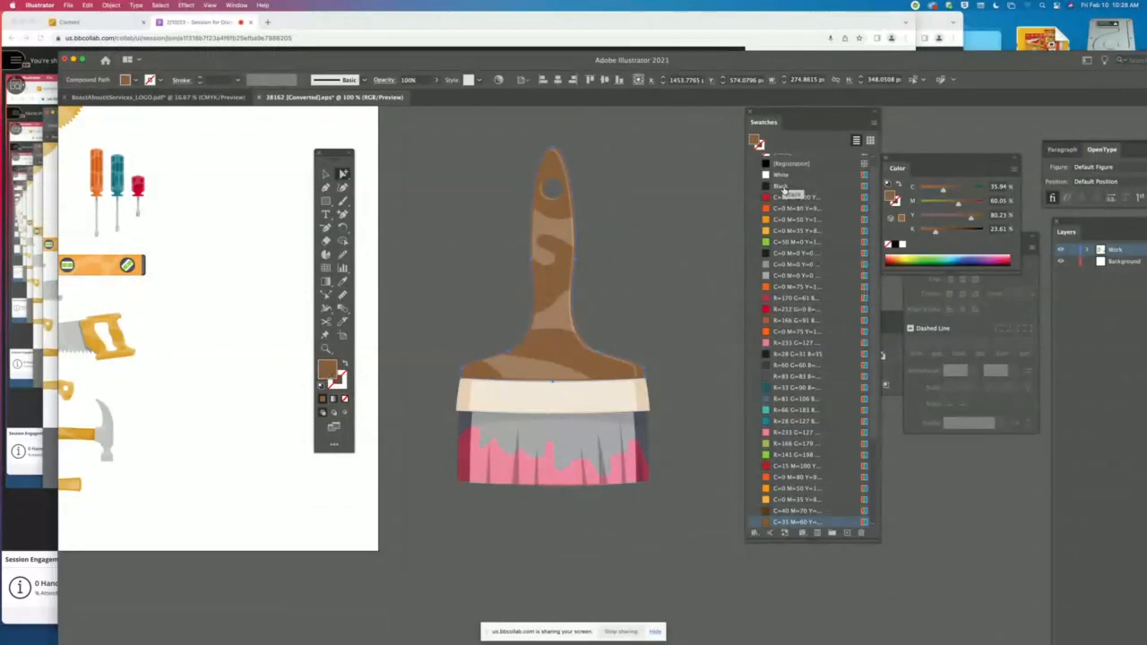
pyautogui.click(777, 186)
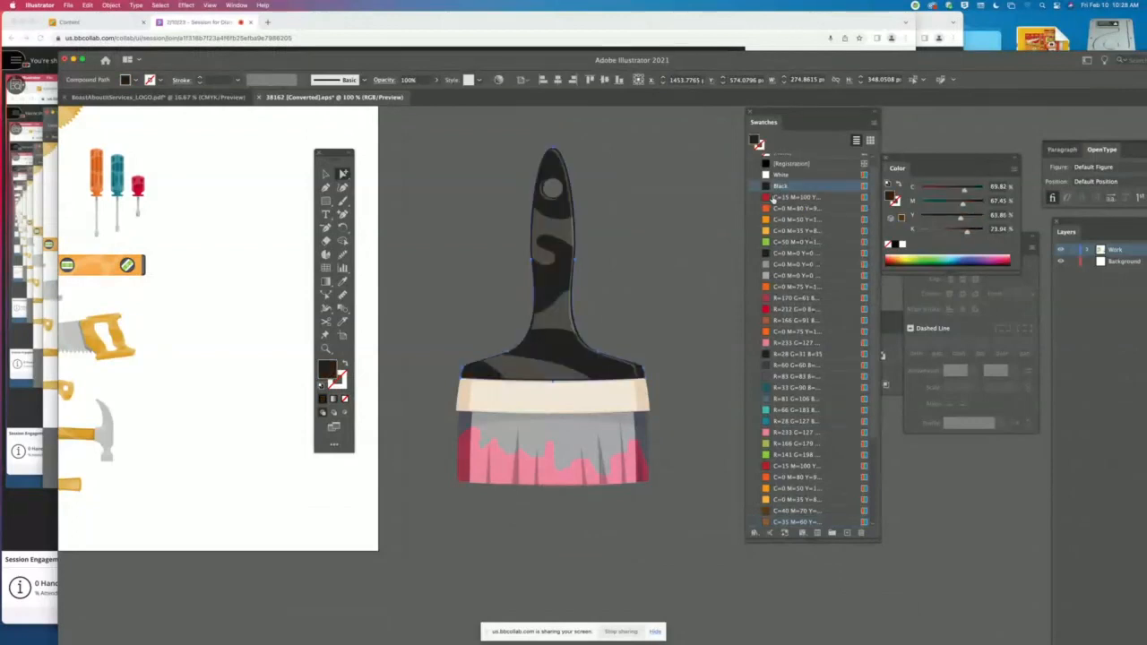
pyautogui.click(680, 251)
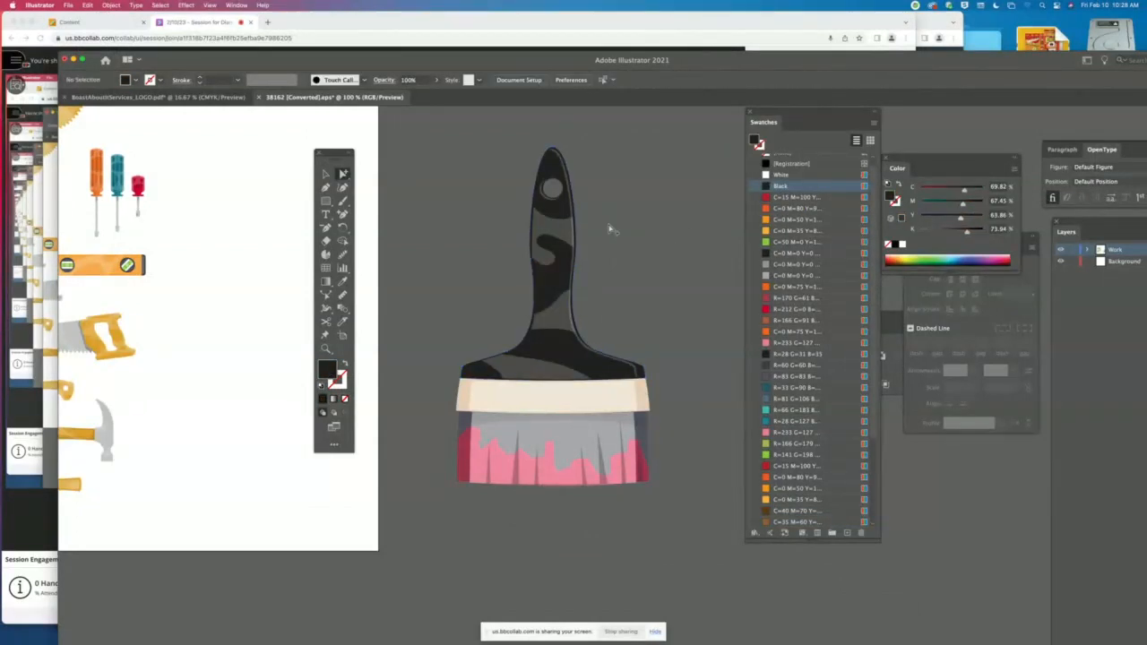
# - Raise the opacity of the curved white highlight on the upper handle to 100%, and lower it to 73%
pyautogui.click(545, 231)
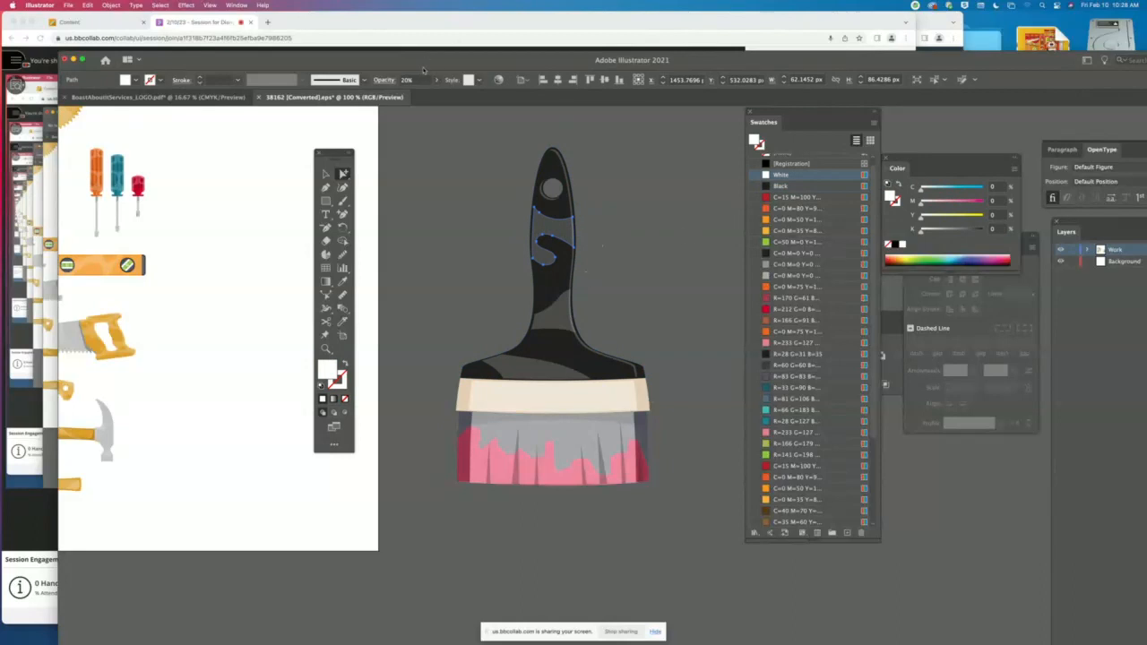
pyautogui.moveTo(461, 62); pyautogui.dragTo(559, 81)
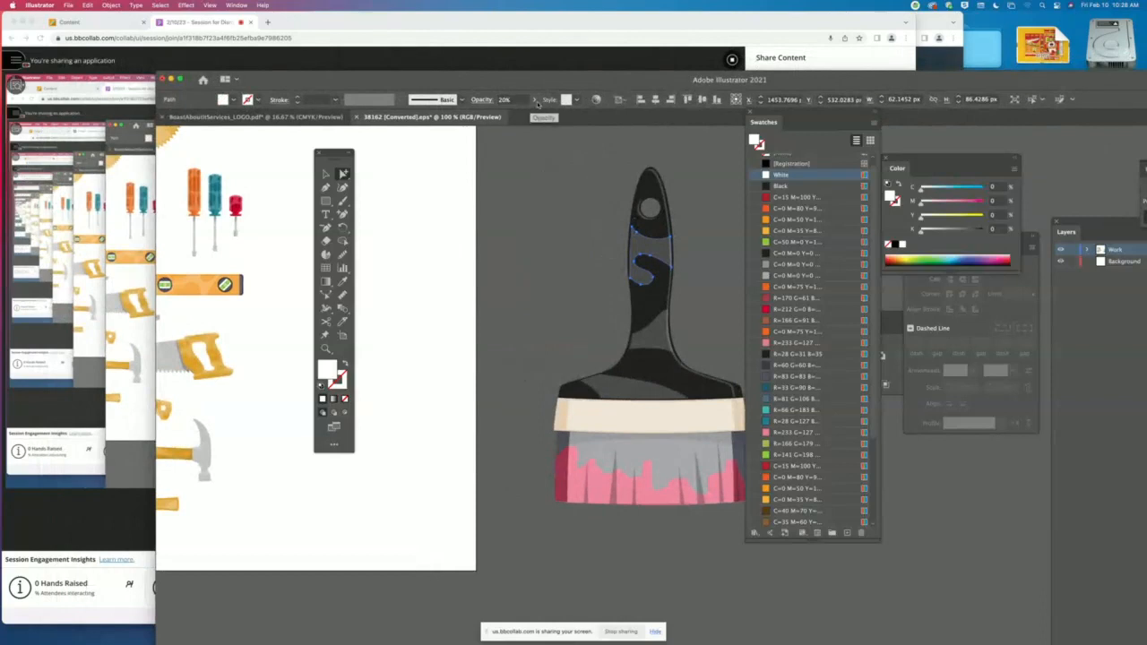
pyautogui.click(534, 99)
pyautogui.moveTo(499, 115); pyautogui.dragTo(549, 119)
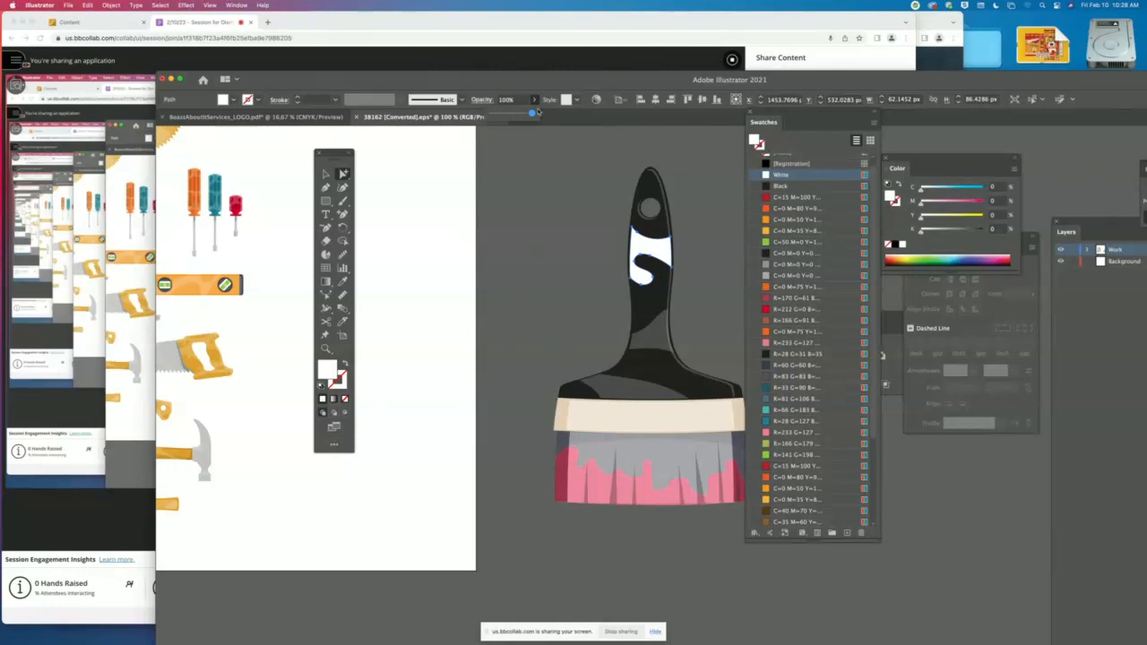
pyautogui.moveTo(531, 114)
pyautogui.mouseDown()
pyautogui.moveTo(507, 113)
pyautogui.moveTo(521, 114)
pyautogui.mouseUp()
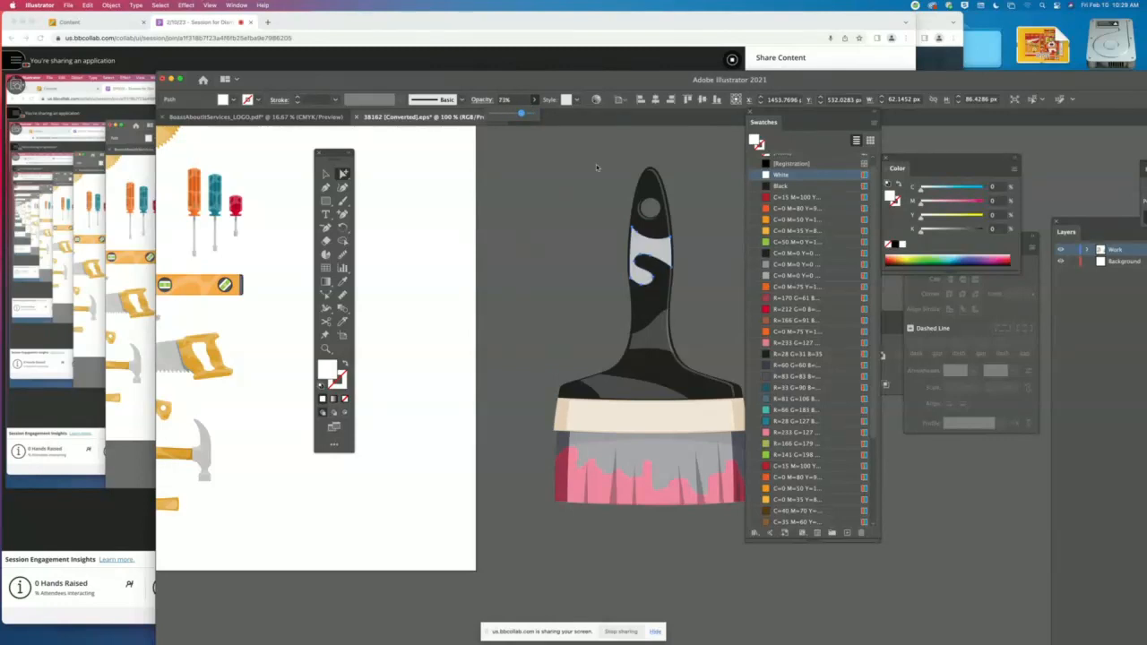
# - Delete the pale highlight shapes on the black handle and the one on the cream band below it
pyautogui.press('Delete')
pyautogui.click(668, 343)
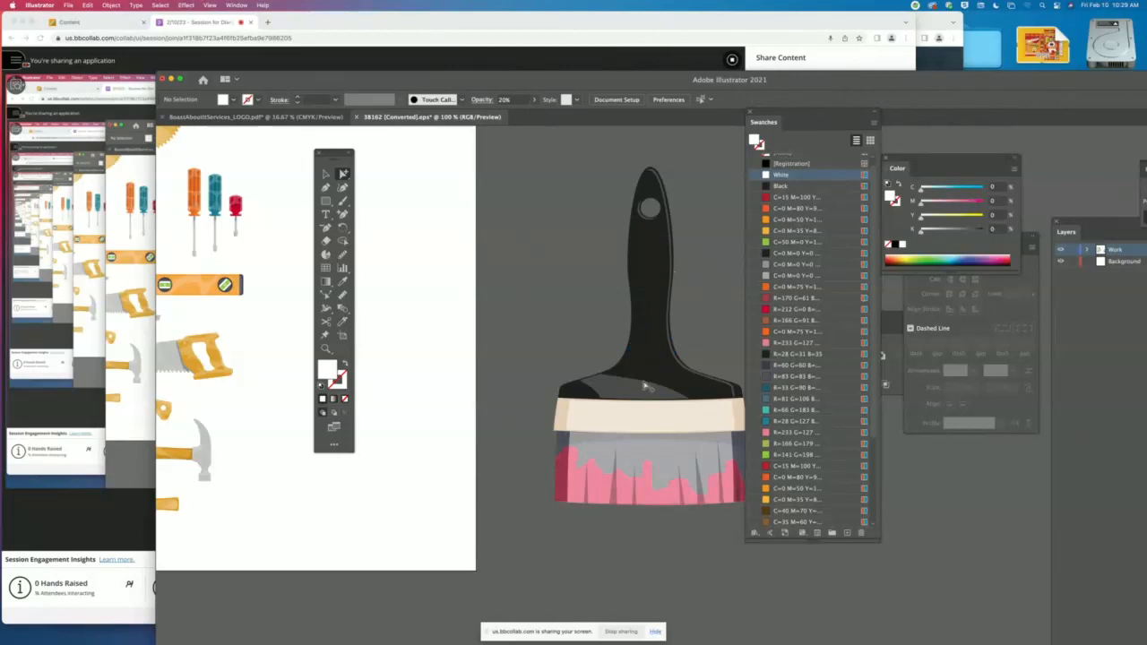
pyautogui.press('Delete')
pyautogui.moveTo(632, 307); pyautogui.dragTo(504, 251)
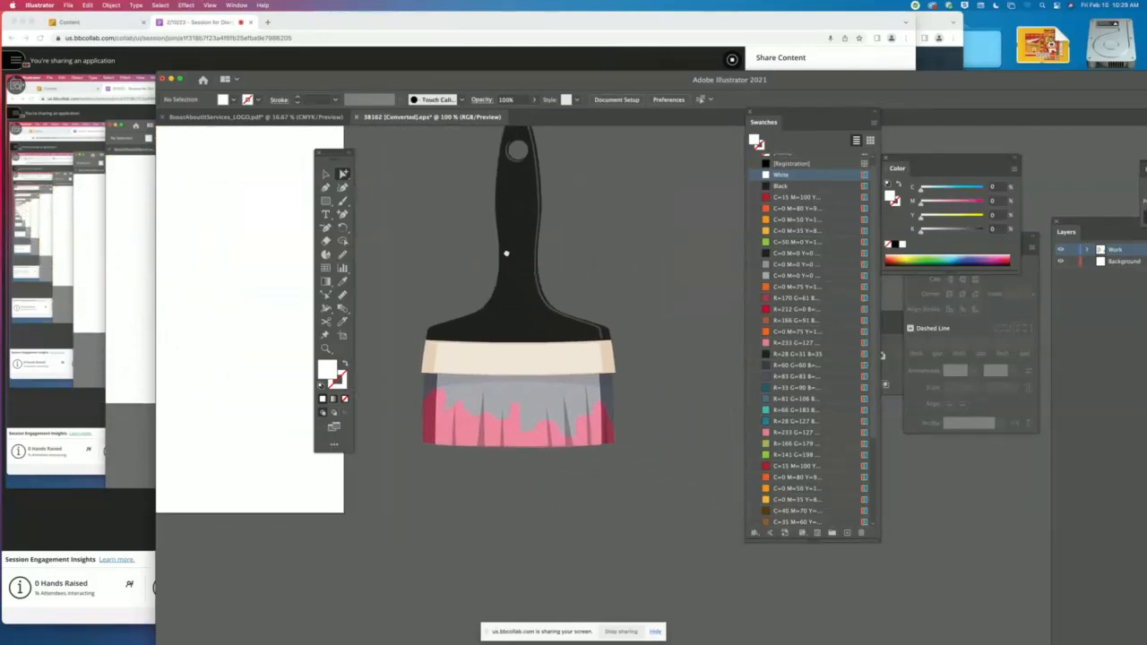
pyautogui.click(562, 374)
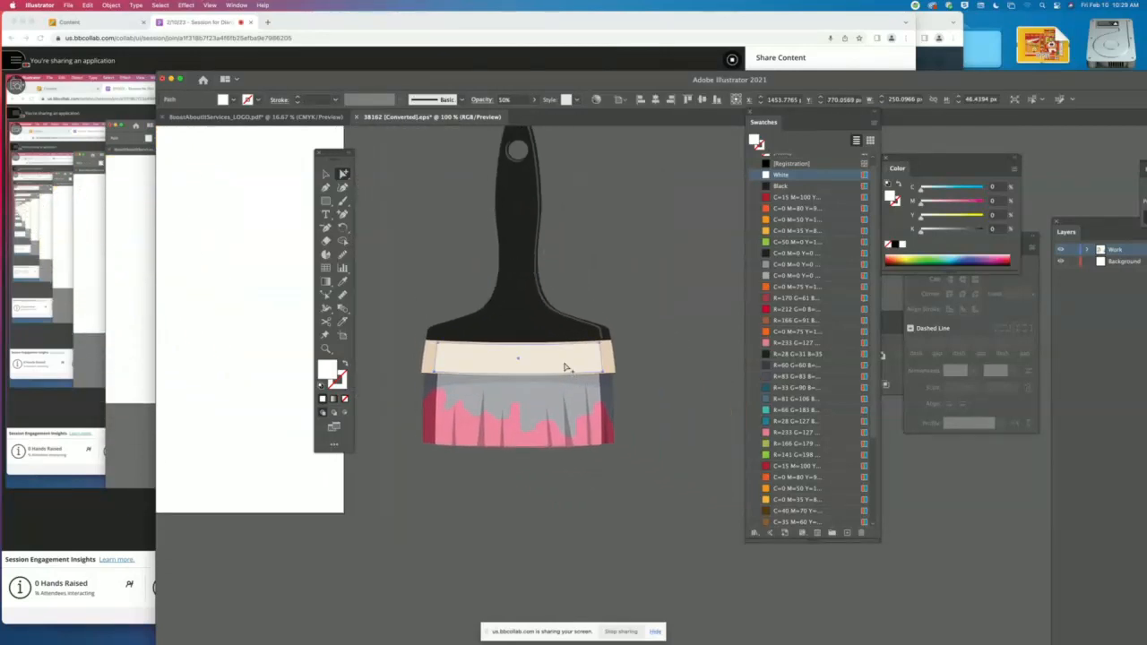
pyautogui.press('Delete')
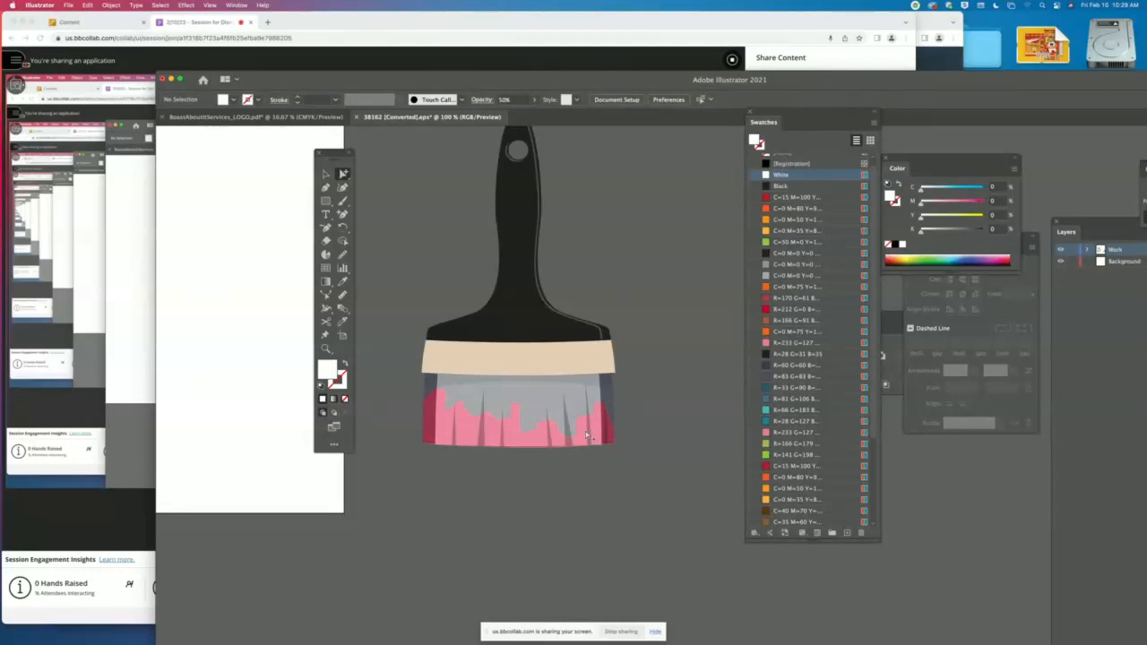
# - Fill the pink paint shape on the bristles with the green C=50 M=0 Y=100 K=0 swatch and clear the selection
pyautogui.click(527, 445)
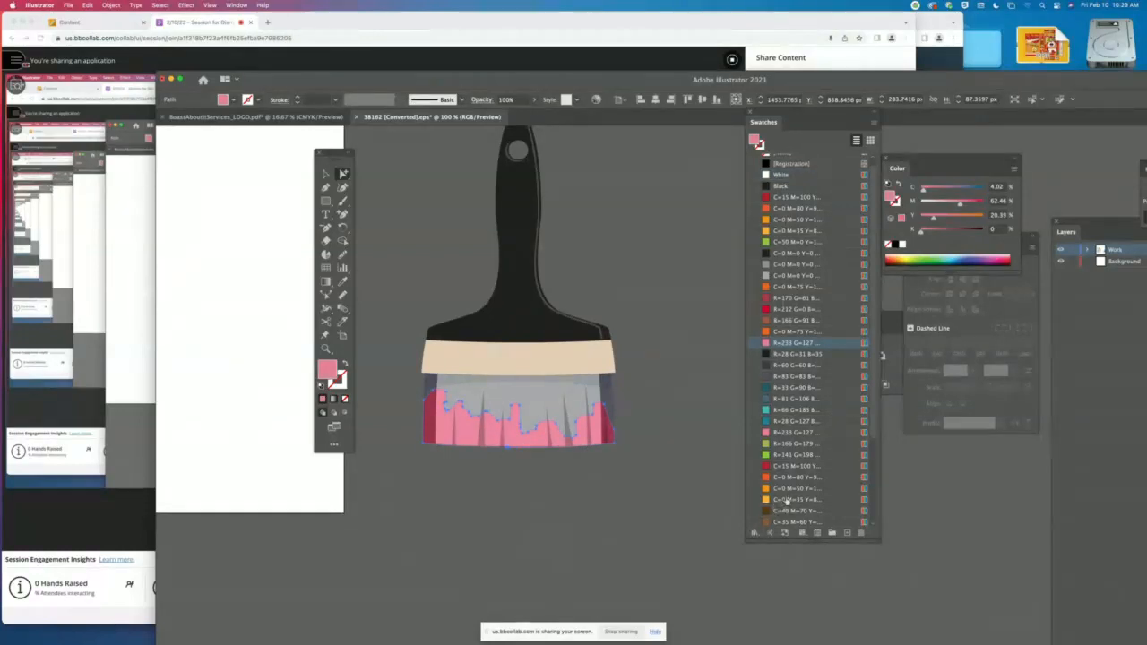
pyautogui.click(786, 230)
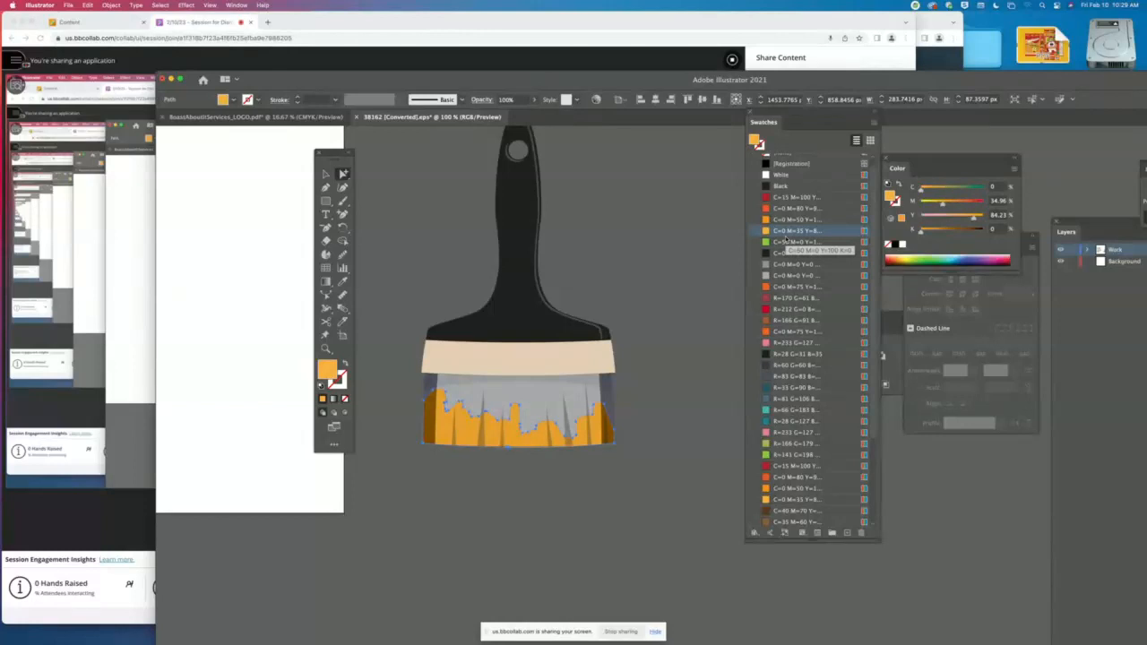
pyautogui.click(786, 242)
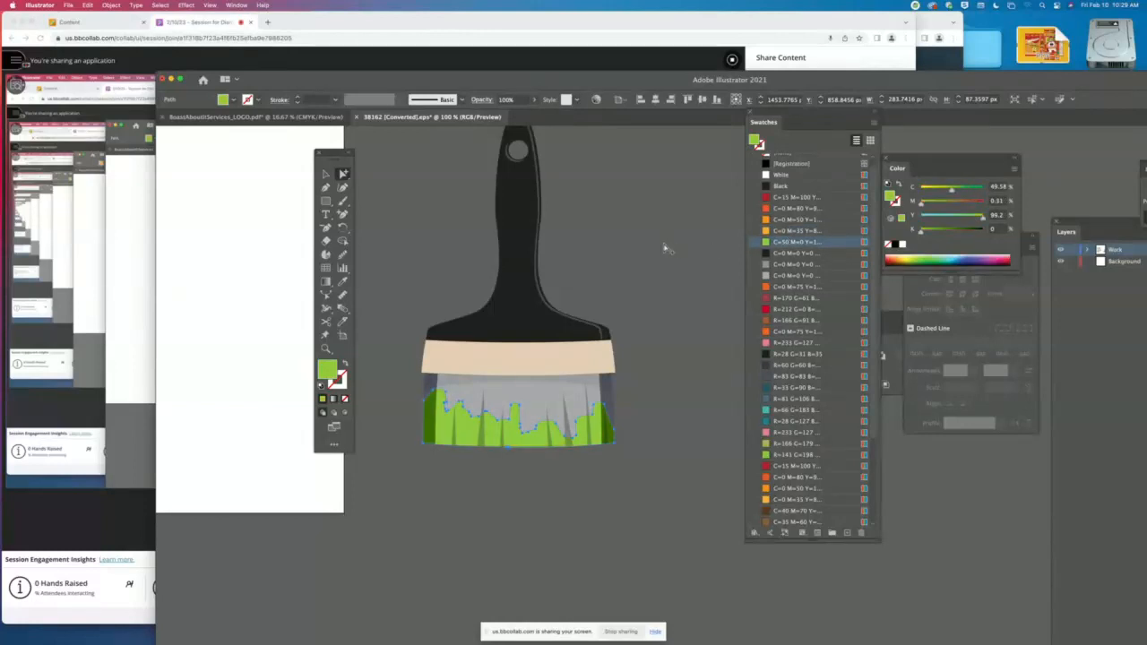
pyautogui.click(670, 250)
# - Fill the cream band between the handle and the bristles with the White swatch and clear the selection
pyautogui.click(550, 355)
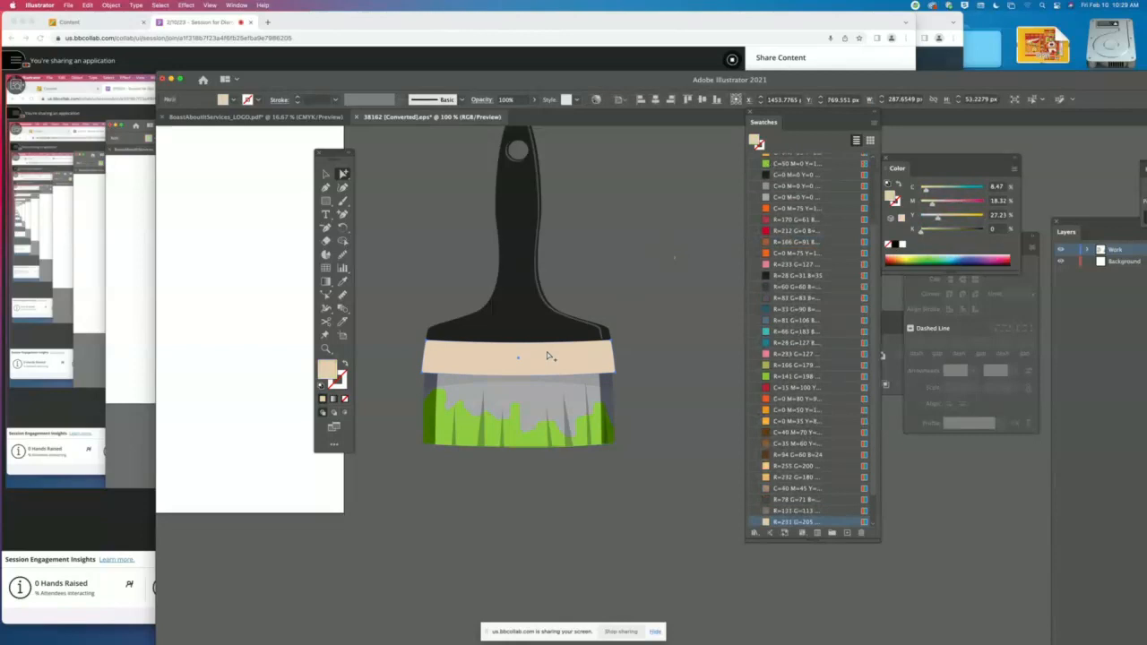
pyautogui.scroll(10, 782, 288)
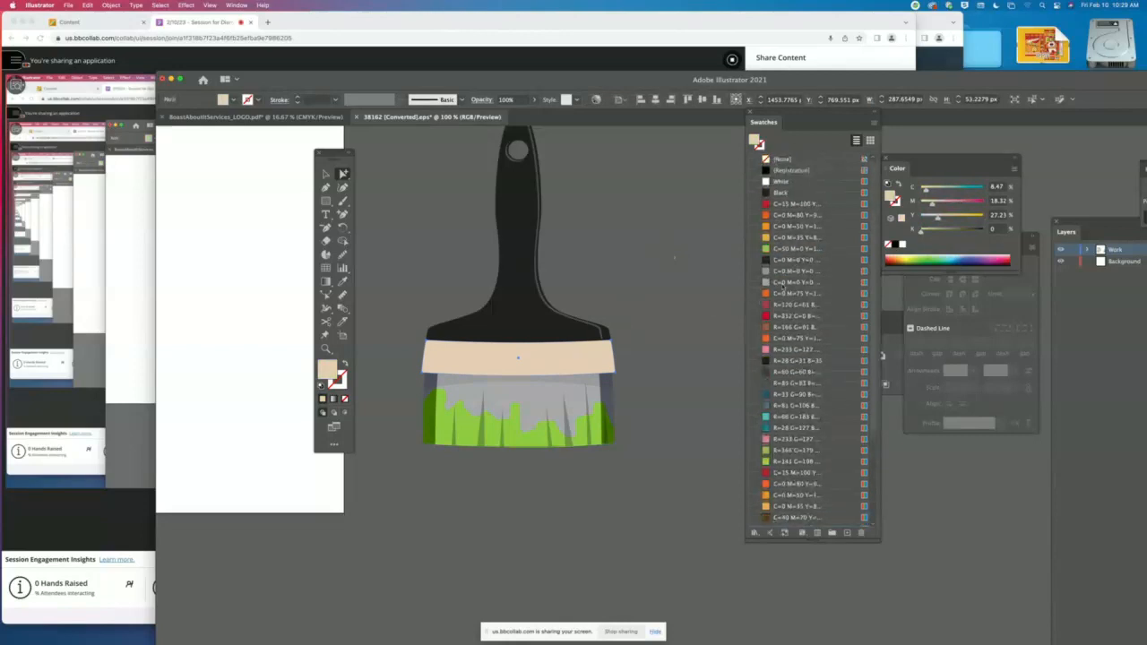
pyautogui.click(802, 183)
pyautogui.click(659, 375)
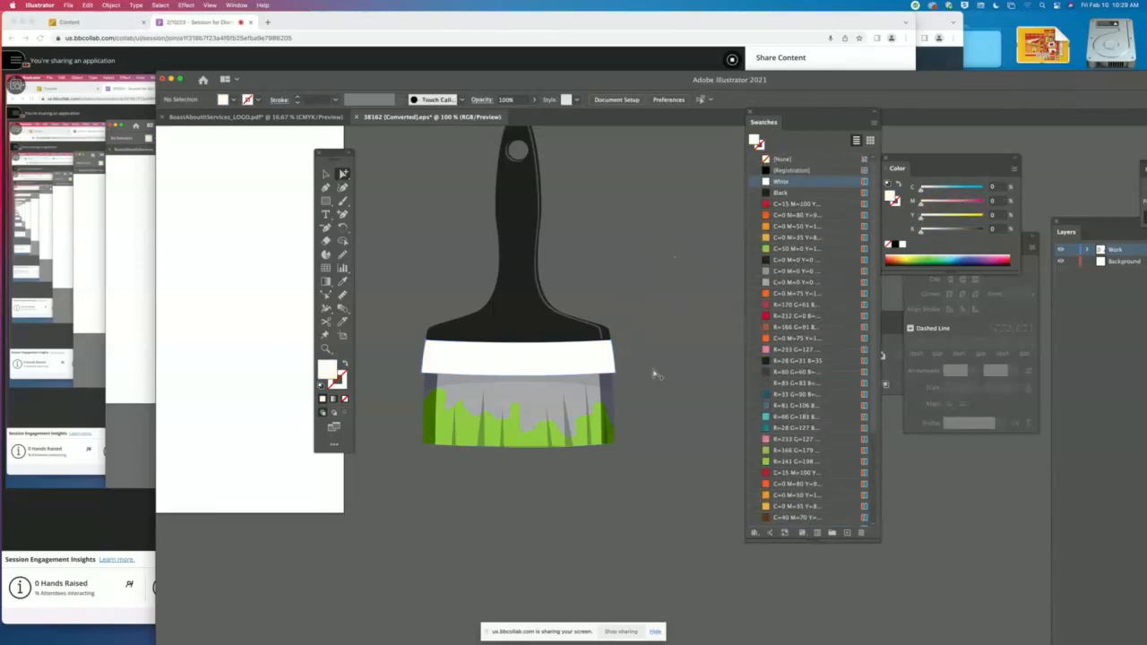
# - Fill the dark grey-blue base shape of the bristles with the brown C=35 M=60 swatch and clear the selection
pyautogui.click(611, 403)
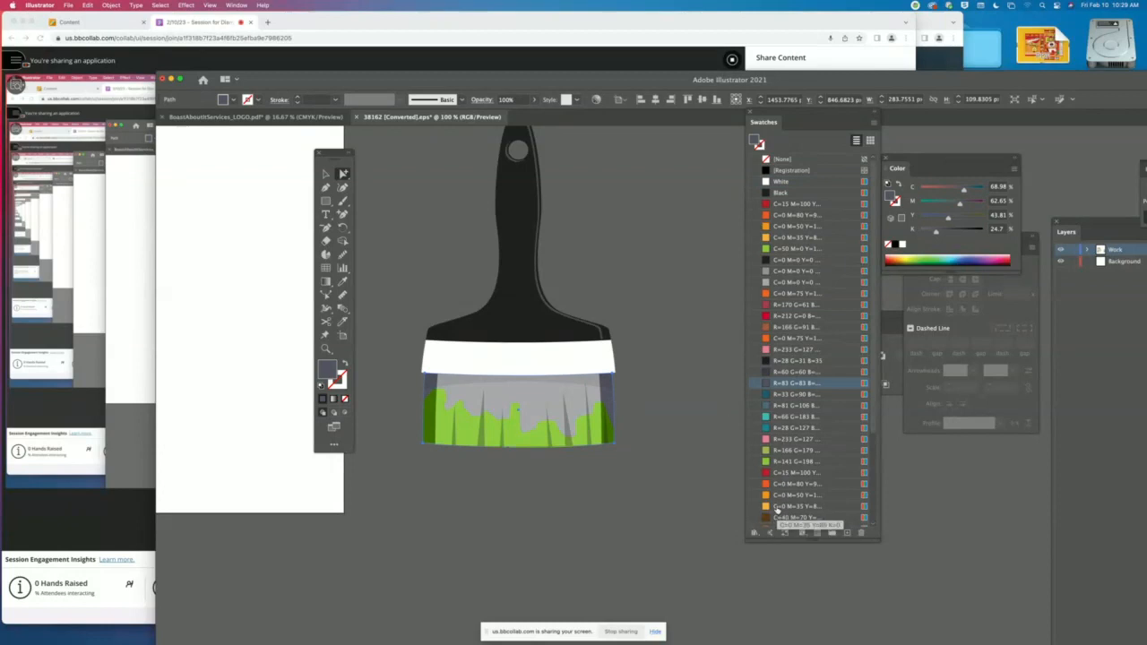
pyautogui.scroll(-2, 776, 509)
pyautogui.click(776, 484)
pyautogui.click(688, 385)
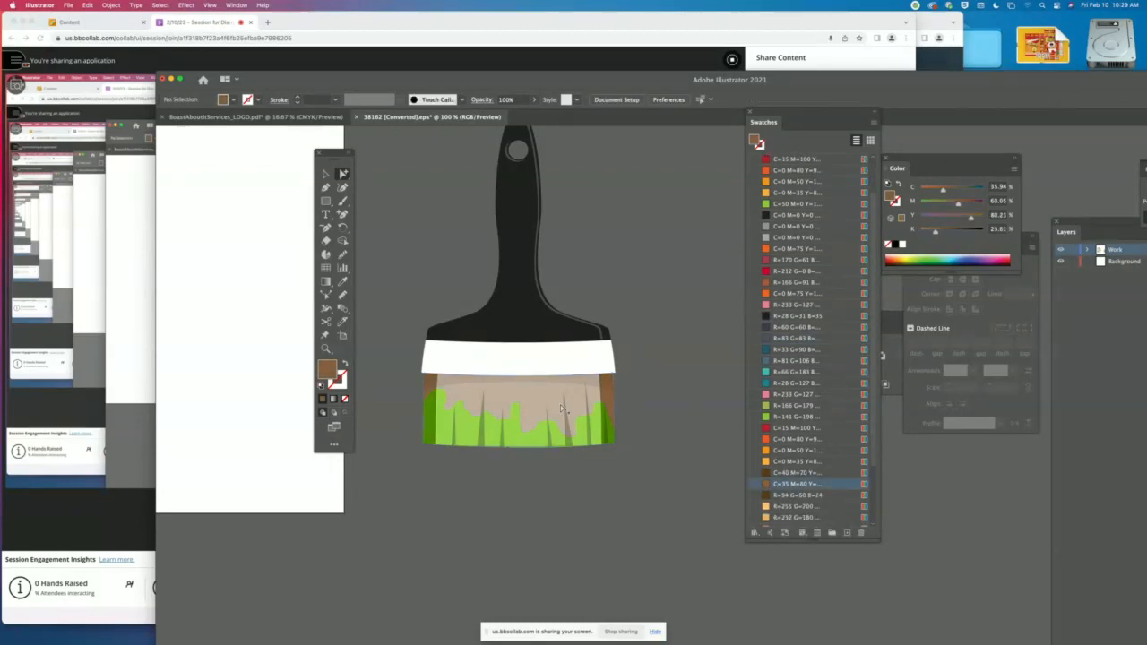
# - Delete the translucent shadow strip under the white band and the pale overlay covering the bristles, leaving nothing selected
pyautogui.click(604, 387)
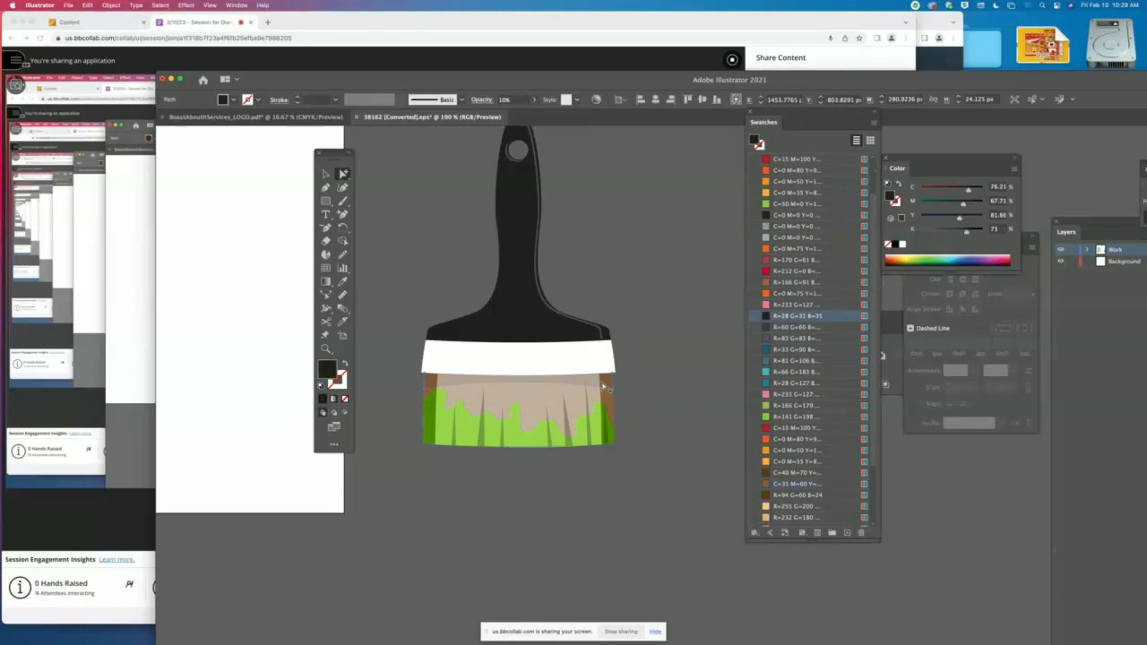
pyautogui.press('Delete')
pyautogui.click(570, 388)
pyautogui.press('Delete')
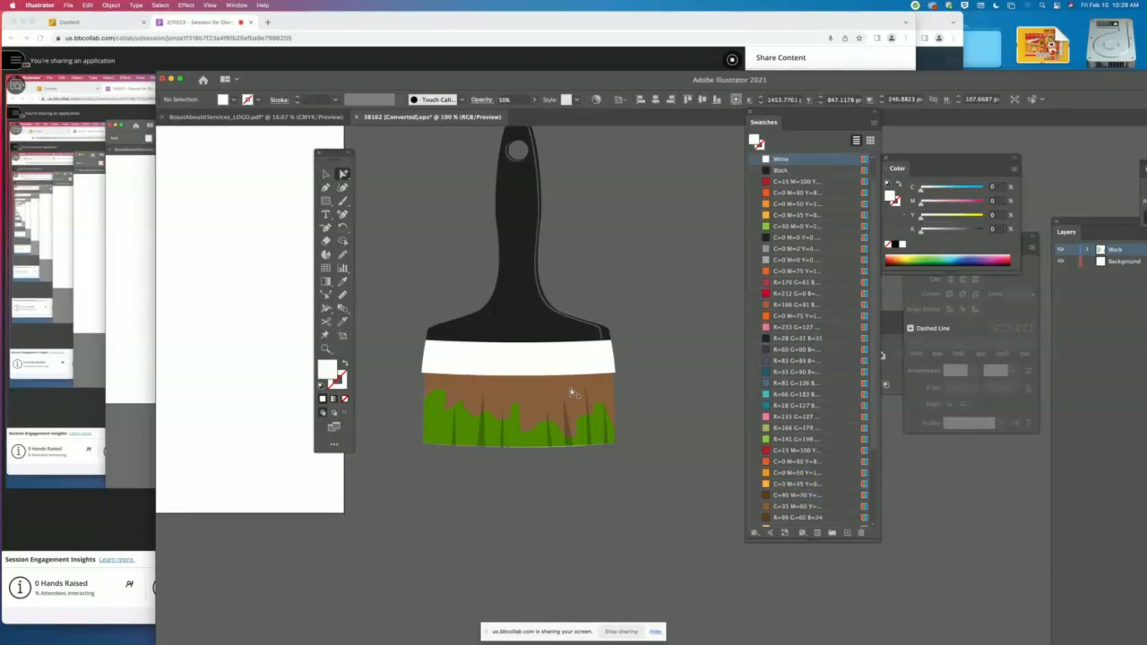
pyautogui.click(567, 445)
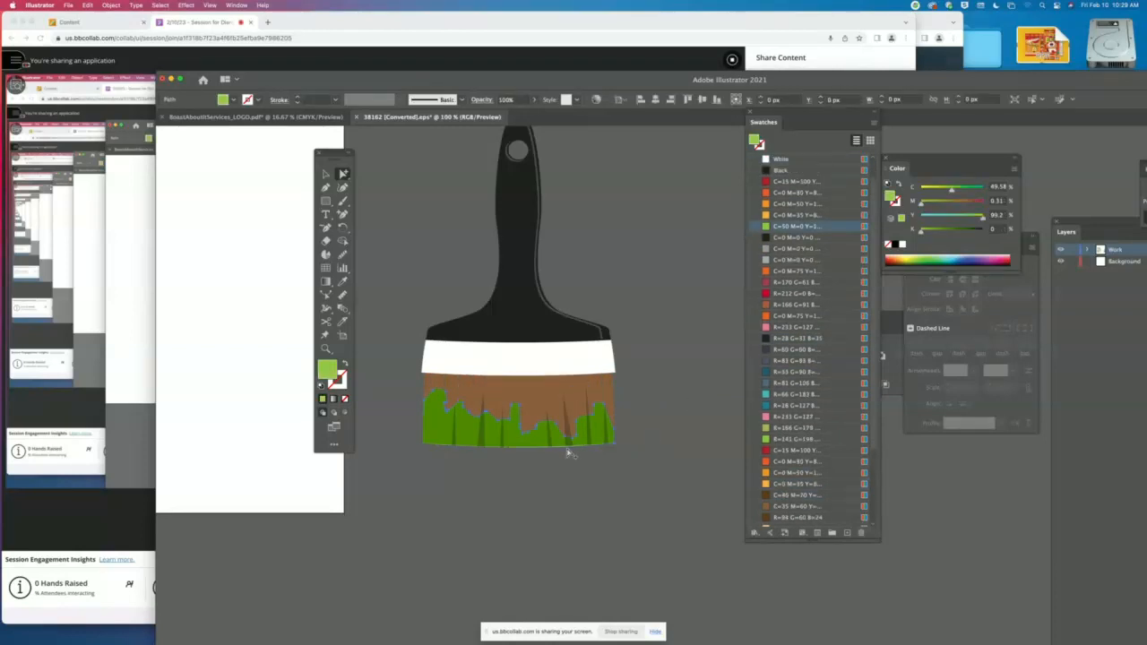
pyautogui.click(645, 448)
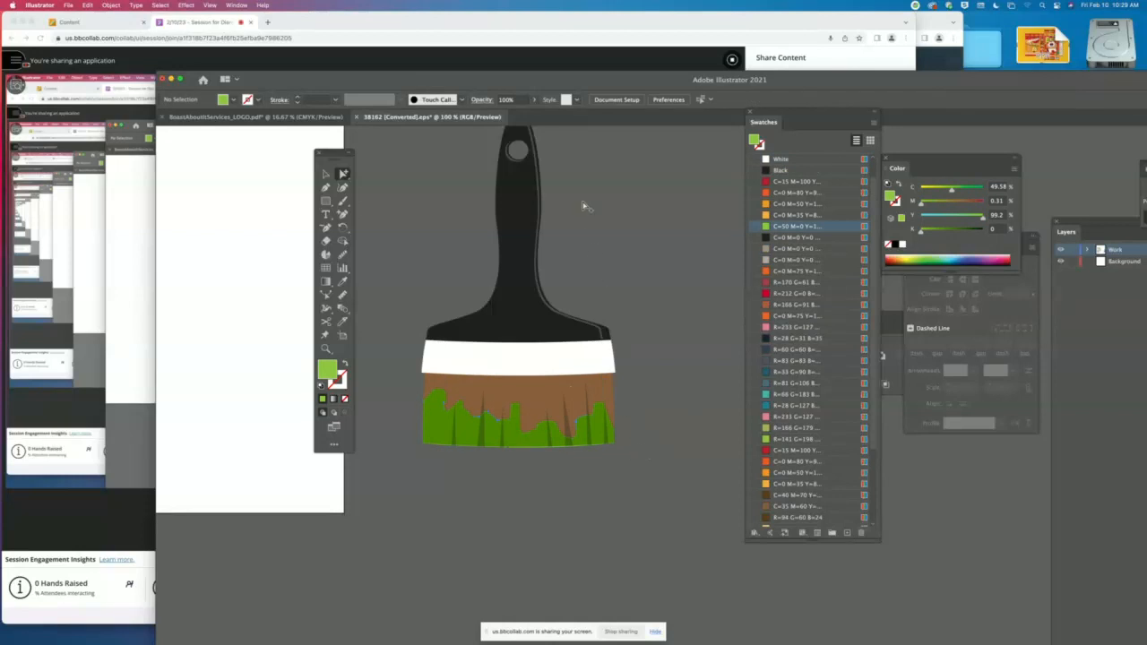
# - Move the orange-handled pliers off the artboard to beside the paintbrush and enlarge them to about 285 × 937 px
pyautogui.scroll(3, 582, 249)
pyautogui.hscroll(-2, 582, 249)
pyautogui.moveTo(544, 438); pyautogui.dragTo(540, 417)
pyautogui.press('super+minus')
pyautogui.press('super+minus')
pyautogui.press('super+minus')
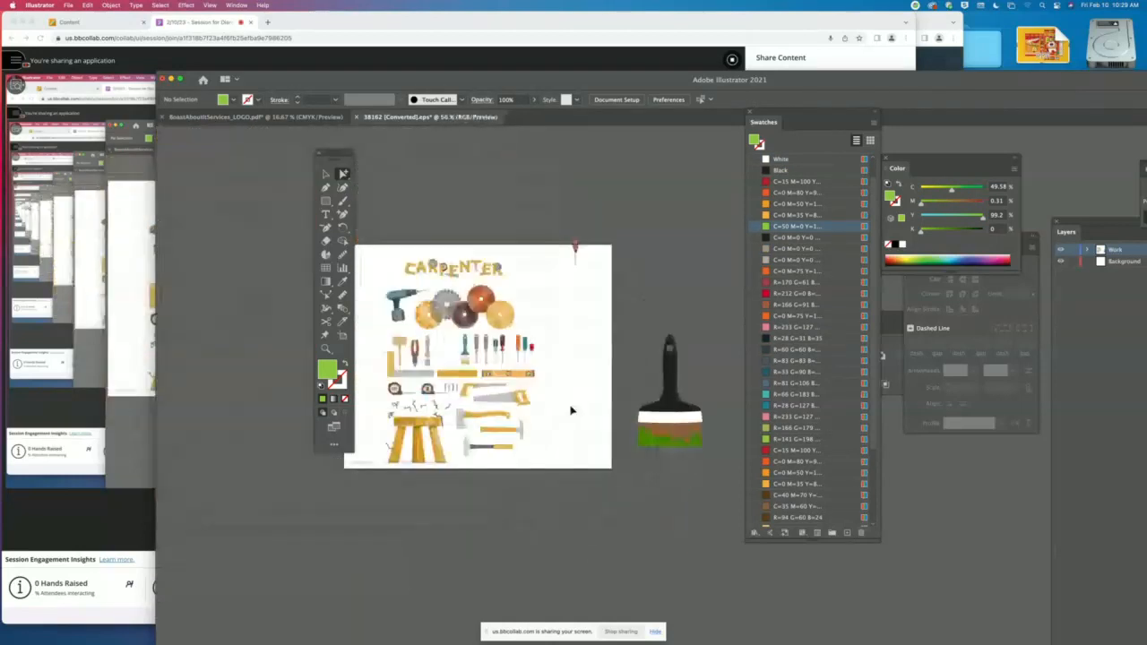
pyautogui.moveTo(564, 271); pyautogui.dragTo(501, 241)
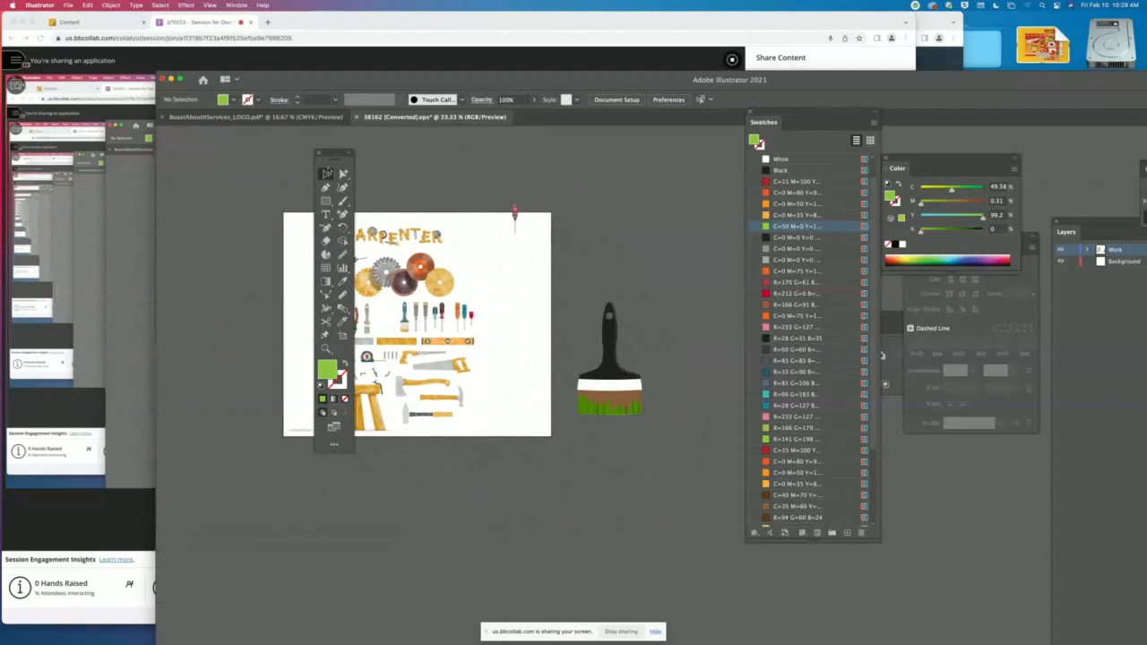
pyautogui.moveTo(333, 155); pyautogui.dragTo(199, 158)
pyautogui.click(358, 337)
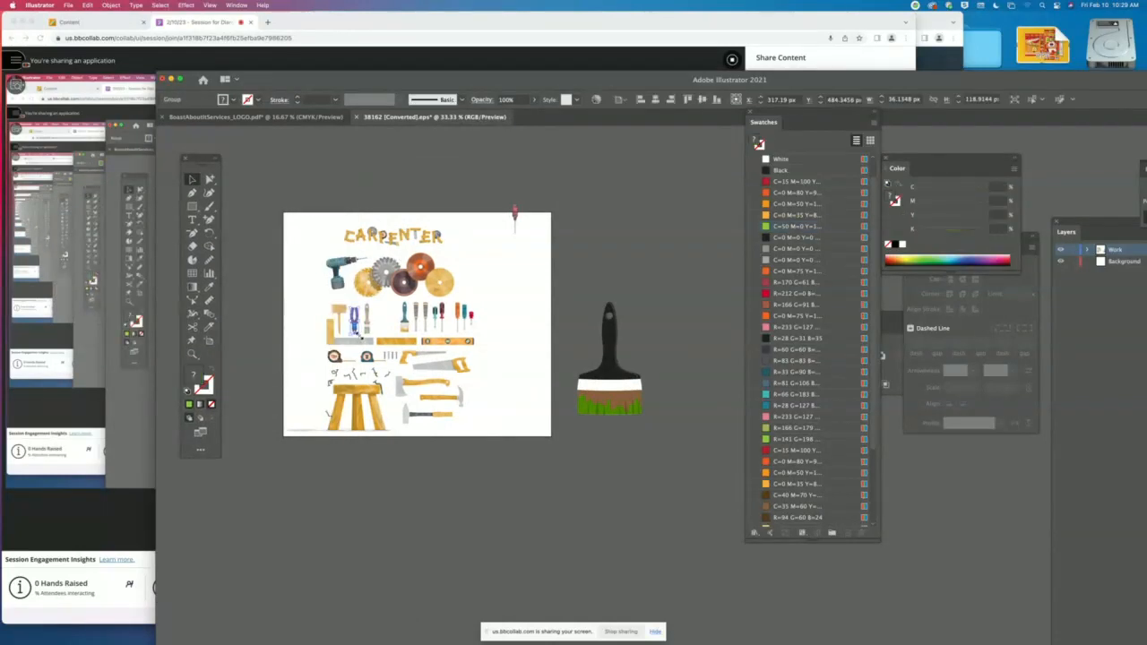
pyautogui.moveTo(357, 333)
pyautogui.mouseDown()
pyautogui.moveTo(504, 292)
pyautogui.moveTo(647, 321)
pyautogui.moveTo(705, 137)
pyautogui.mouseUp()
pyautogui.moveTo(683, 251); pyautogui.dragTo(691, 383)
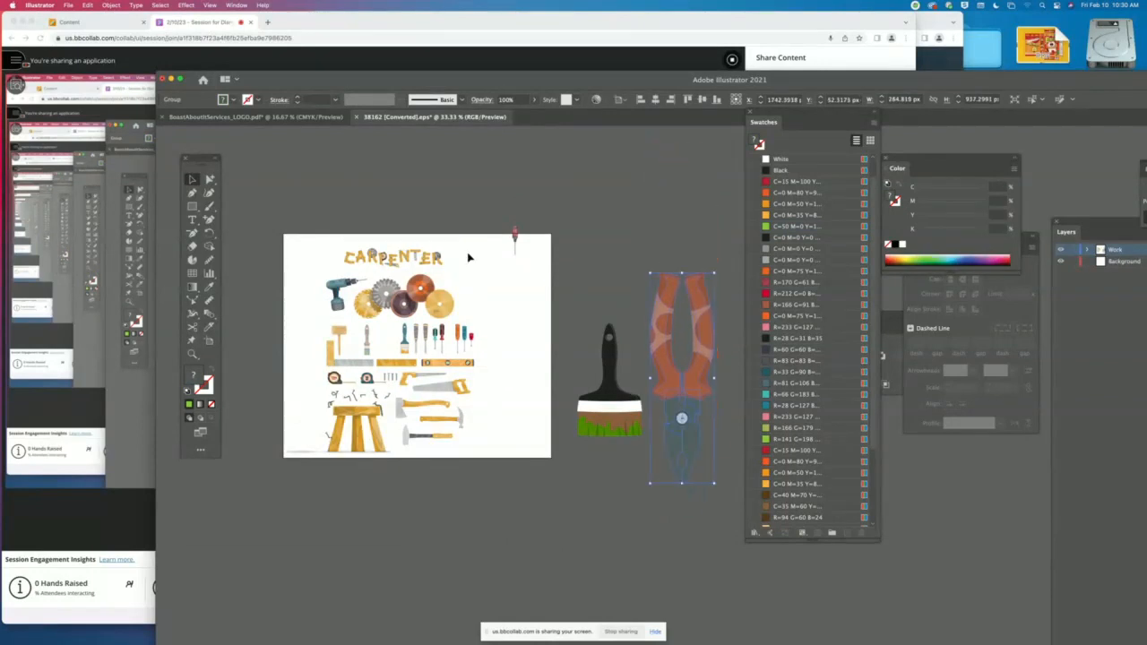
# - Get ready to select individual shapes within the enlarged pliers group, with the orange handles in close view at 100%
pyautogui.click(209, 179)
pyautogui.moveTo(594, 331); pyautogui.dragTo(368, 296)
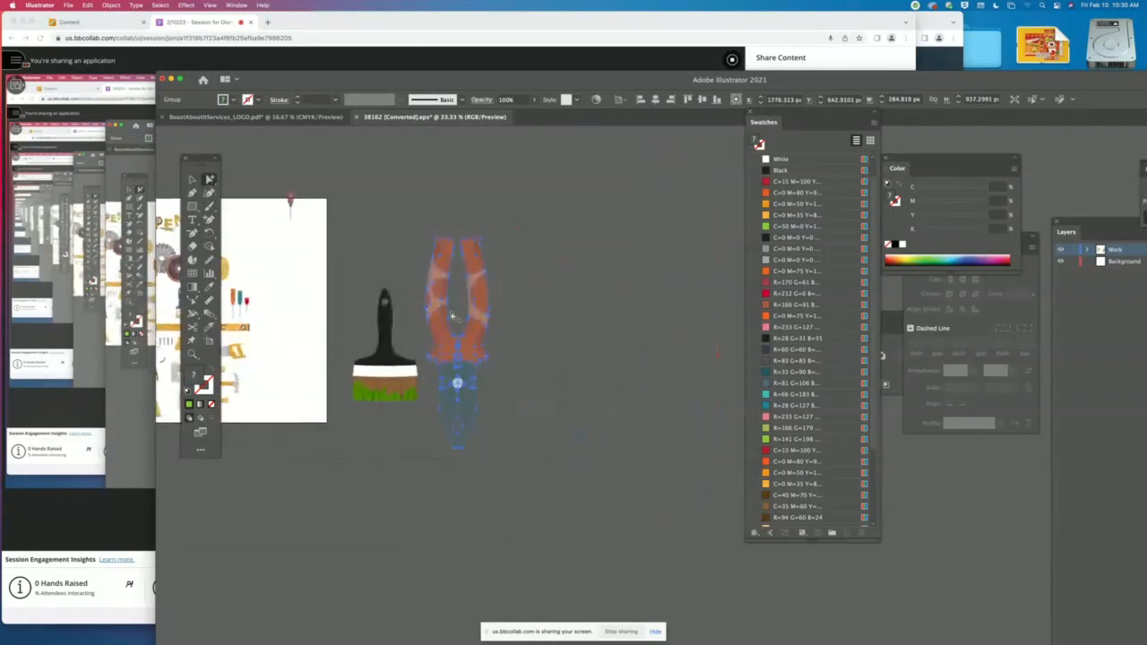
pyautogui.press('super+plus')
pyautogui.press('super+plus')
pyautogui.press('super+plus')
pyautogui.moveTo(626, 338)
pyautogui.mouseDown()
pyautogui.moveTo(292, 326)
pyautogui.moveTo(348, 384)
pyautogui.moveTo(389, 383)
pyautogui.mouseUp()
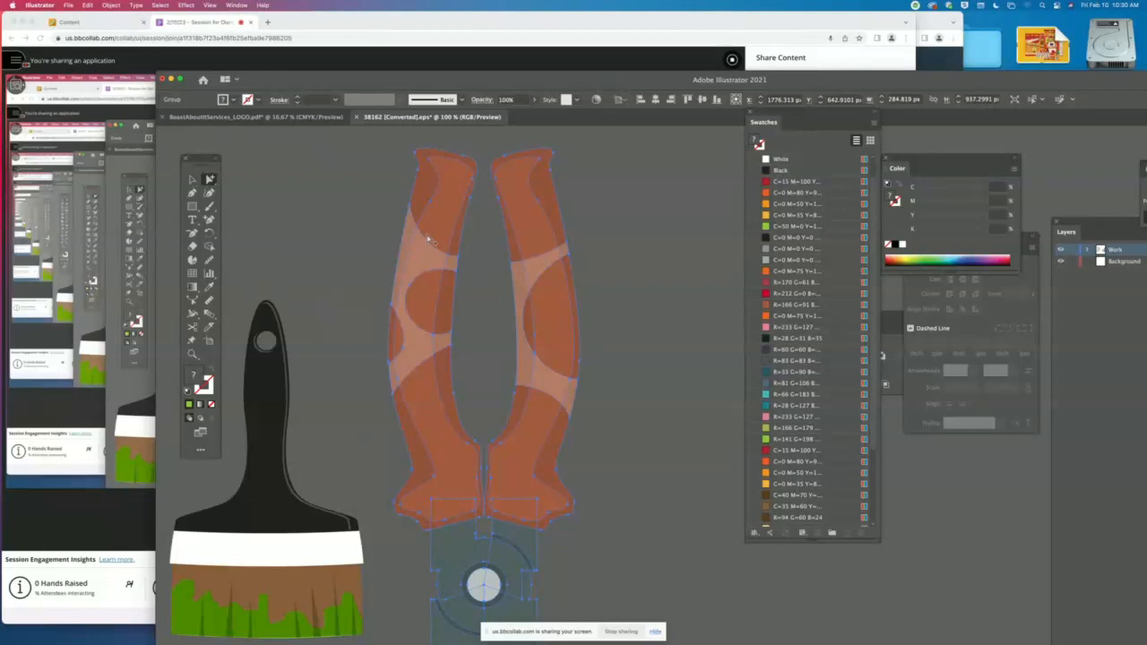
# - Shift the enlarged pliers group slightly to the right and ungroup it
pyautogui.moveTo(417, 260)
pyautogui.mouseDown()
pyautogui.moveTo(448, 260)
pyautogui.moveTo(437, 259)
pyautogui.mouseUp()
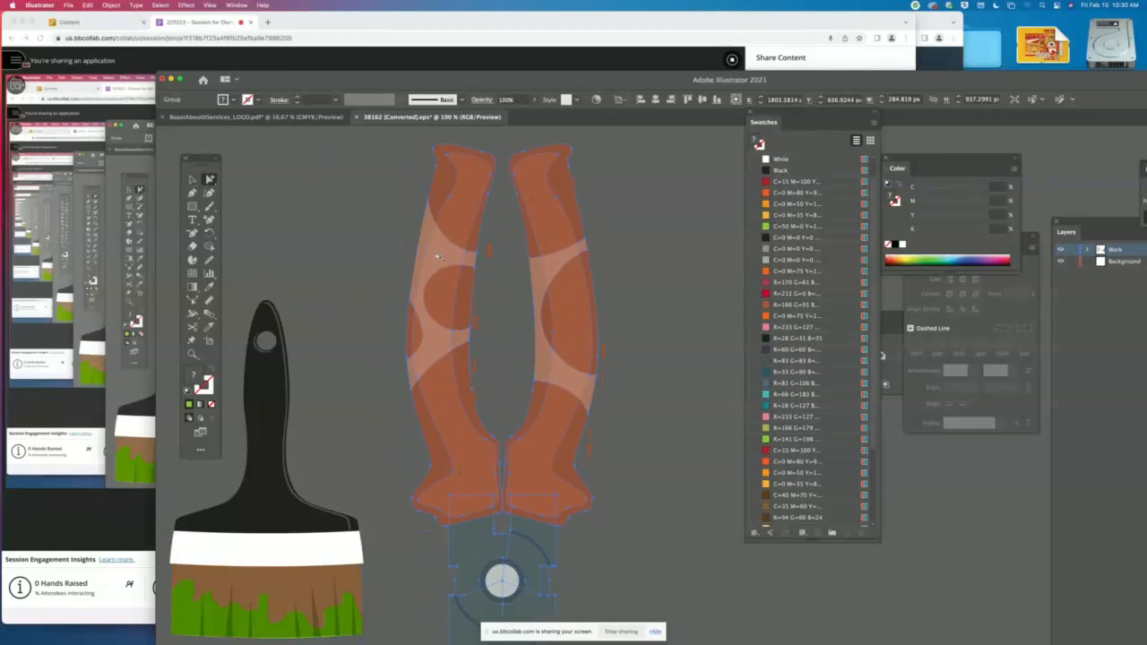
pyautogui.moveTo(465, 190); pyautogui.dragTo(476, 200)
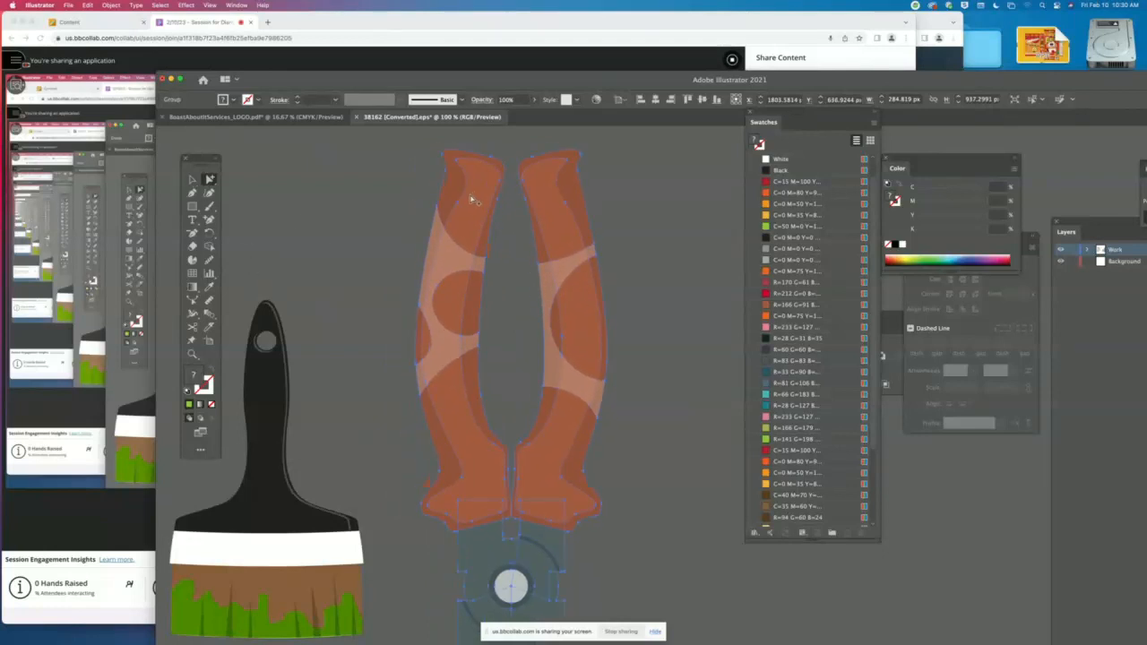
pyautogui.click(75, 6)
pyautogui.moveTo(111, 5)
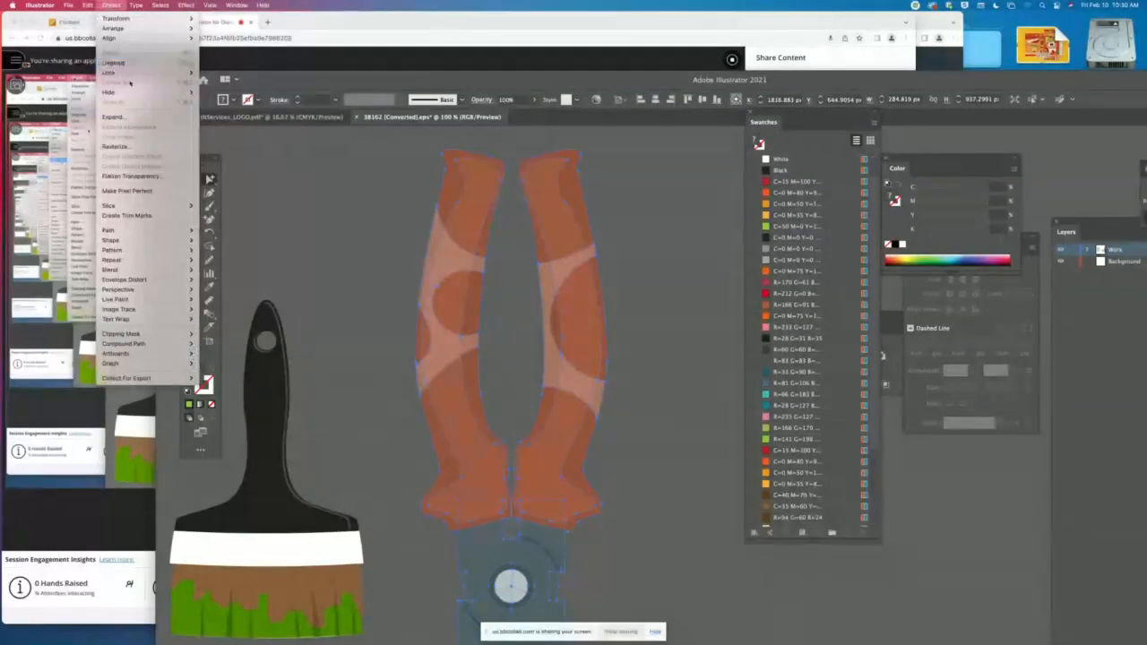
pyautogui.click(125, 63)
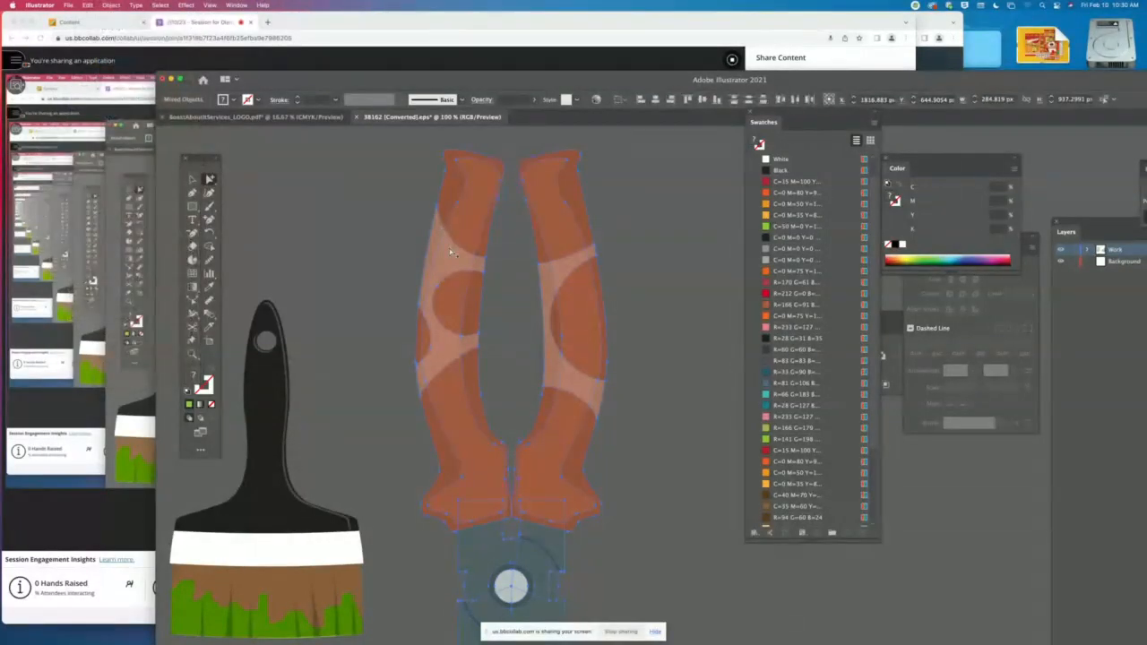
# - Pull the translucent white highlight shapes off both pliers handles onto the empty area to the right
pyautogui.scroll(-1, 450, 252)
pyautogui.click(192, 179)
pyautogui.click(338, 192)
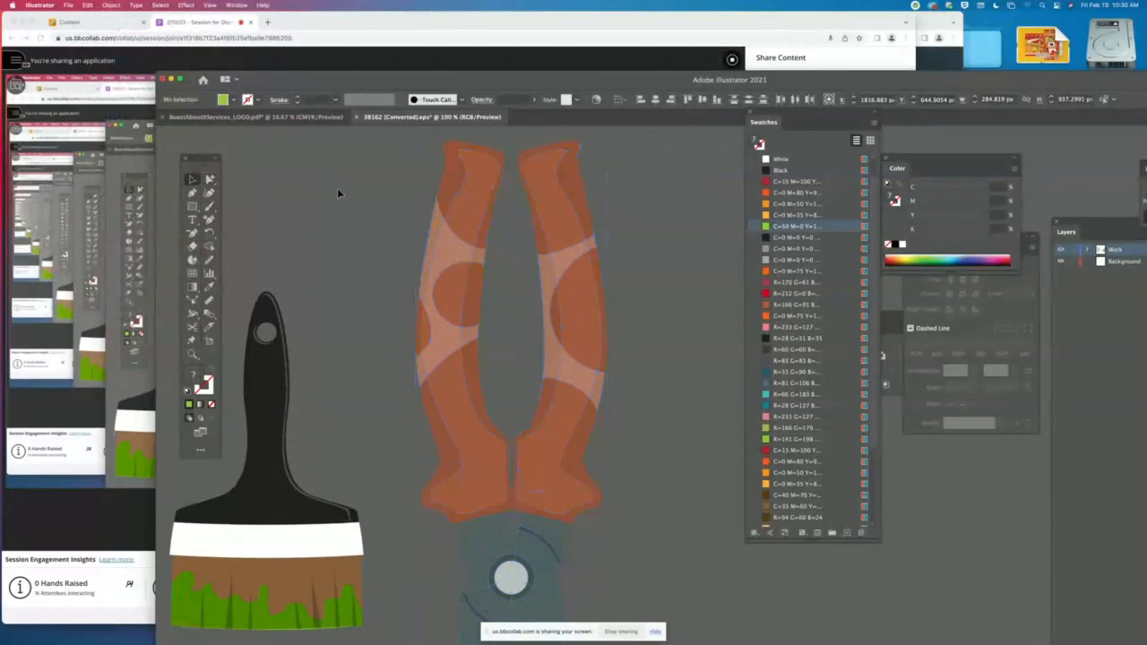
pyautogui.click(210, 180)
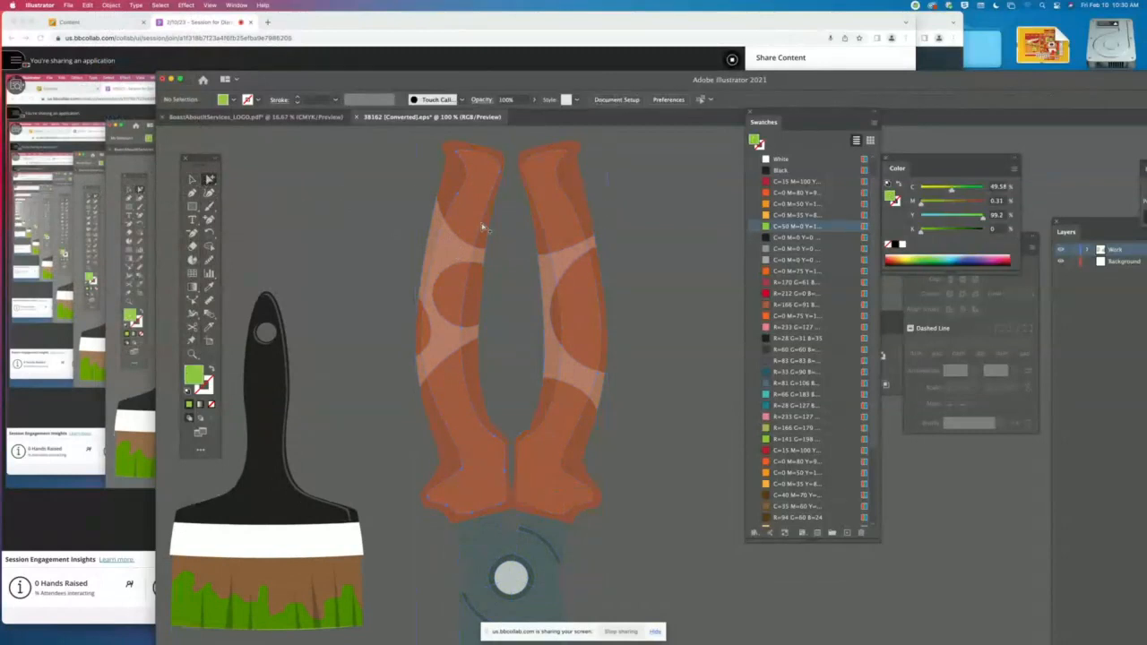
pyautogui.moveTo(482, 228)
pyautogui.mouseDown()
pyautogui.moveTo(474, 220)
pyautogui.moveTo(535, 229)
pyautogui.moveTo(485, 230)
pyautogui.mouseUp()
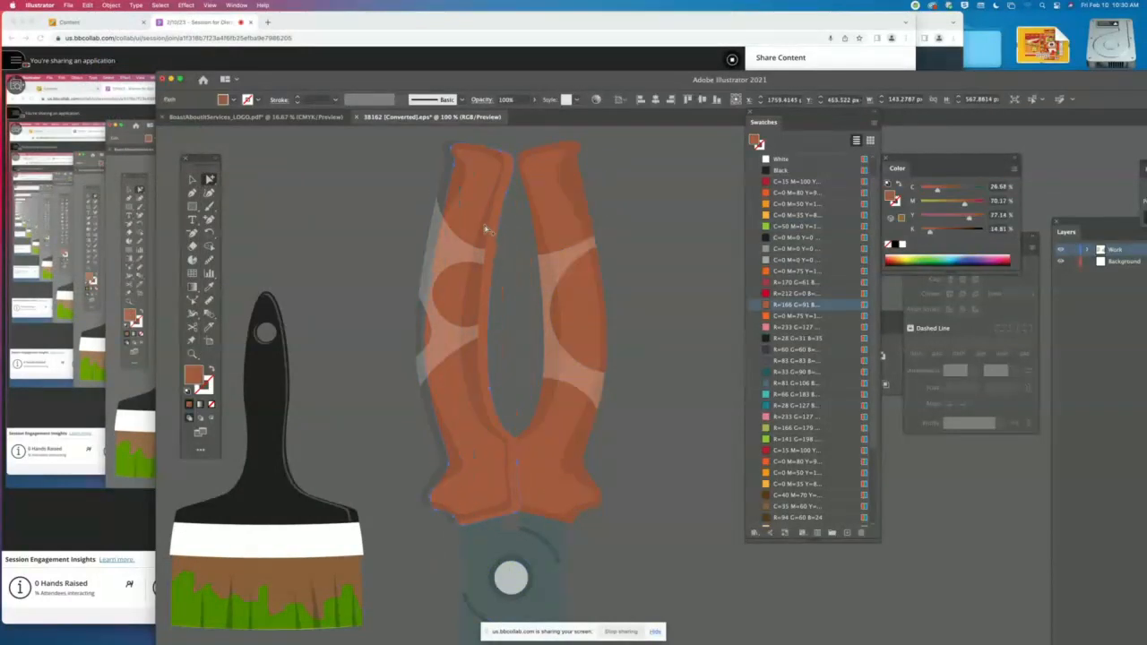
pyautogui.click(470, 166)
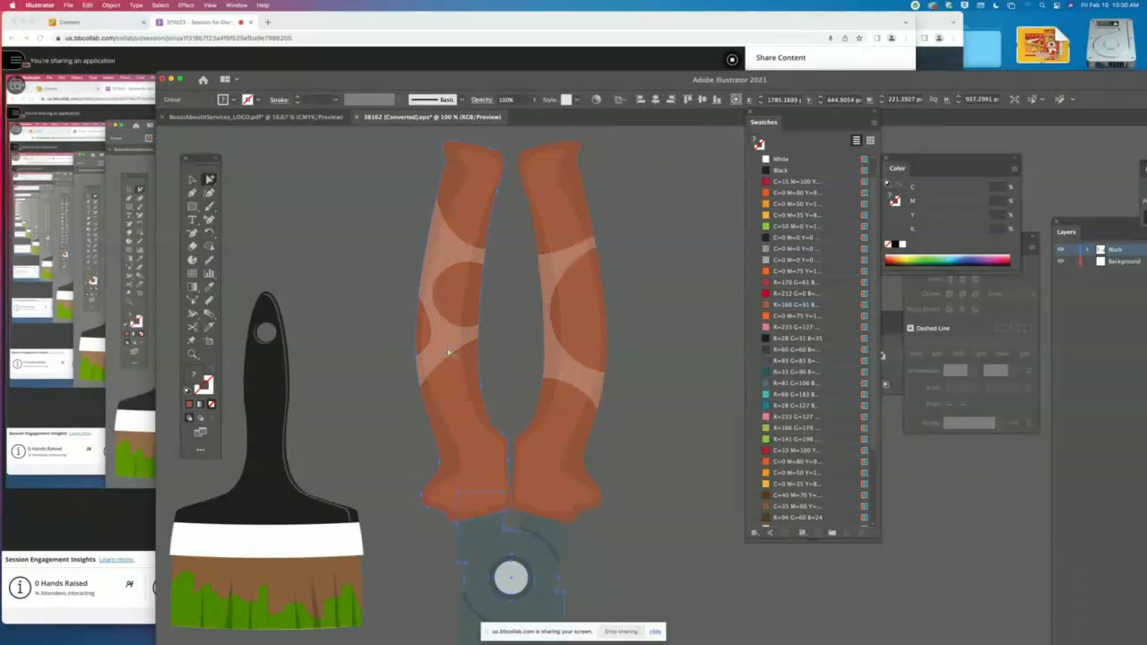
pyautogui.moveTo(451, 340); pyautogui.dragTo(691, 327)
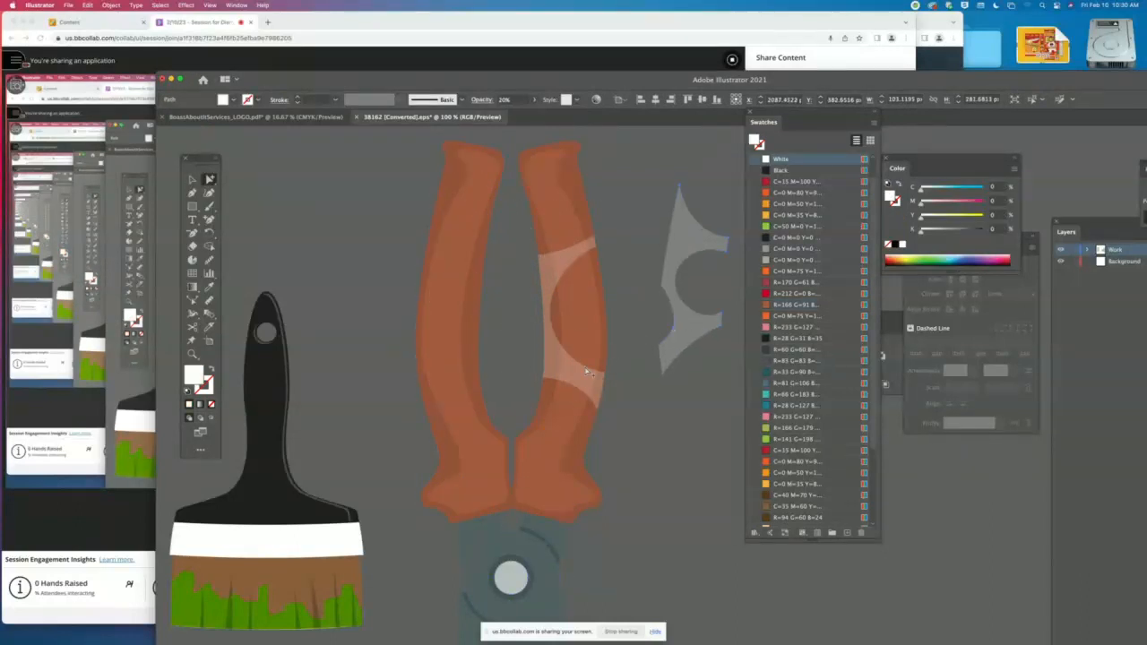
pyautogui.moveTo(570, 380); pyautogui.dragTo(744, 397)
# - Check the right handle's nested grouping against the whole pliers, and nudge the whole pliers group about 4 px upward
pyautogui.click(570, 391)
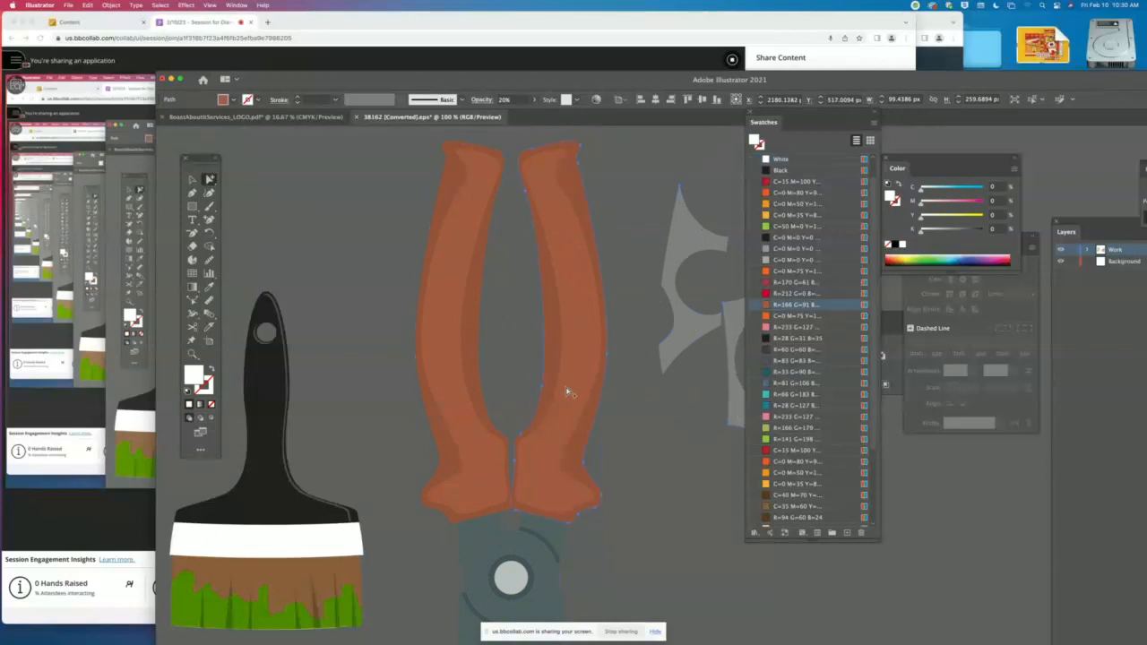
pyautogui.click(577, 369)
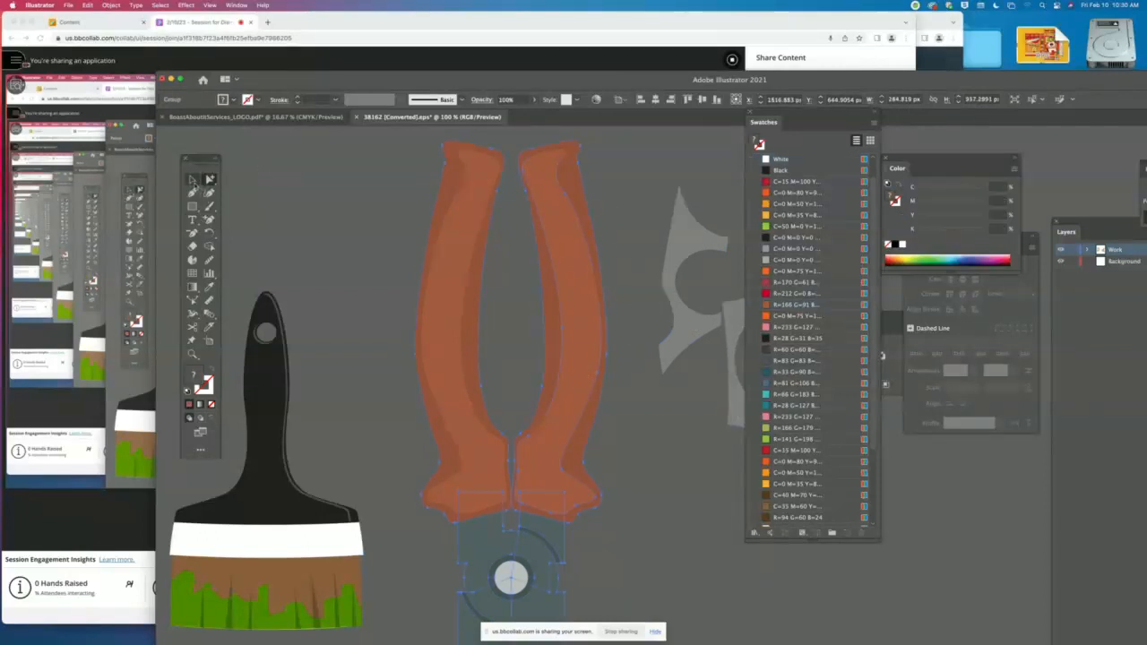
pyautogui.click(193, 181)
pyautogui.click(396, 220)
pyautogui.hscroll(2, 558, 292)
pyautogui.click(555, 293)
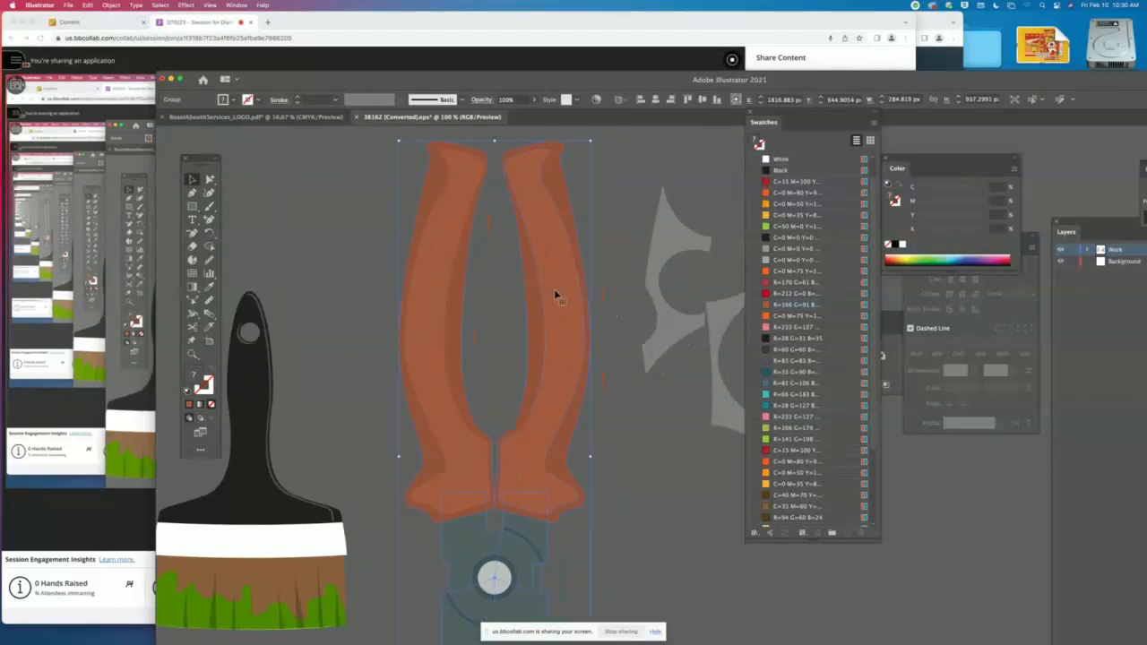
pyautogui.scroll(-2, 657, 332)
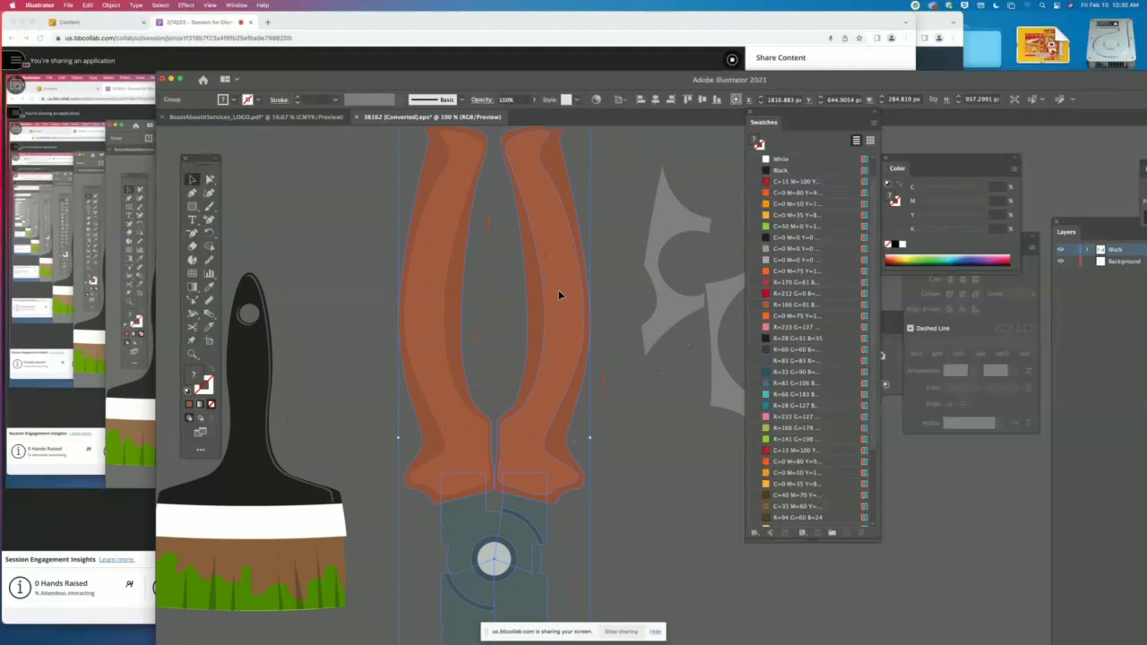
pyautogui.click(620, 261)
pyautogui.moveTo(522, 490); pyautogui.dragTo(521, 488)
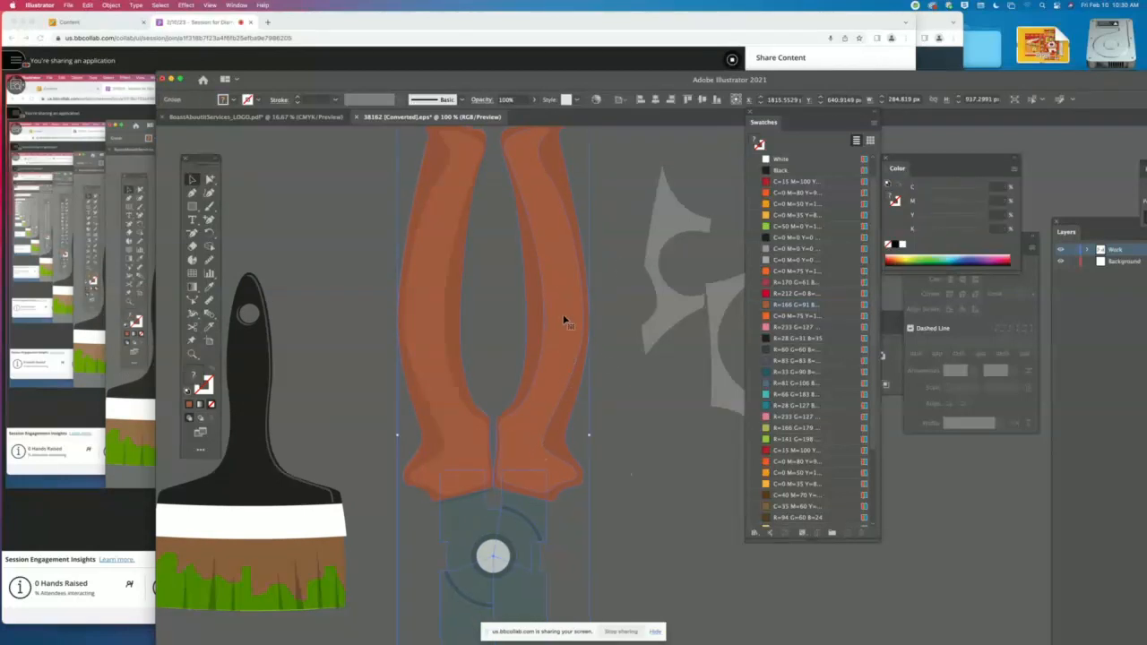
# - Check how the left handle is grouped by selecting its half of the pliers and the whole tool, leaving nothing selected
pyautogui.click(210, 180)
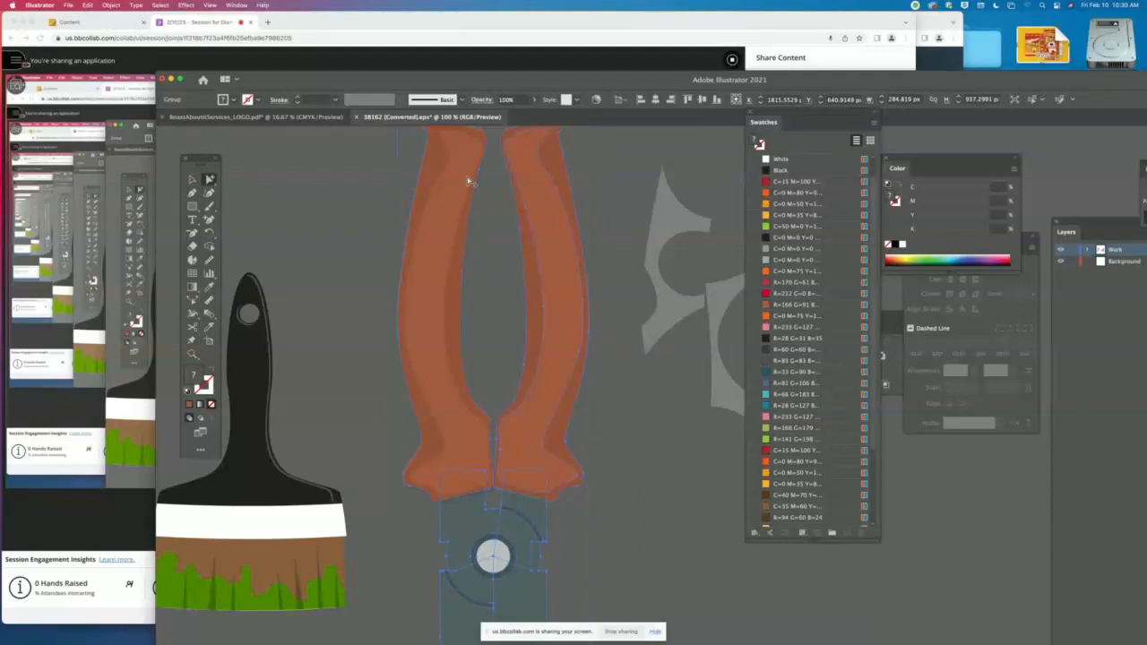
pyautogui.click(192, 179)
pyautogui.click(225, 204)
pyautogui.click(210, 180)
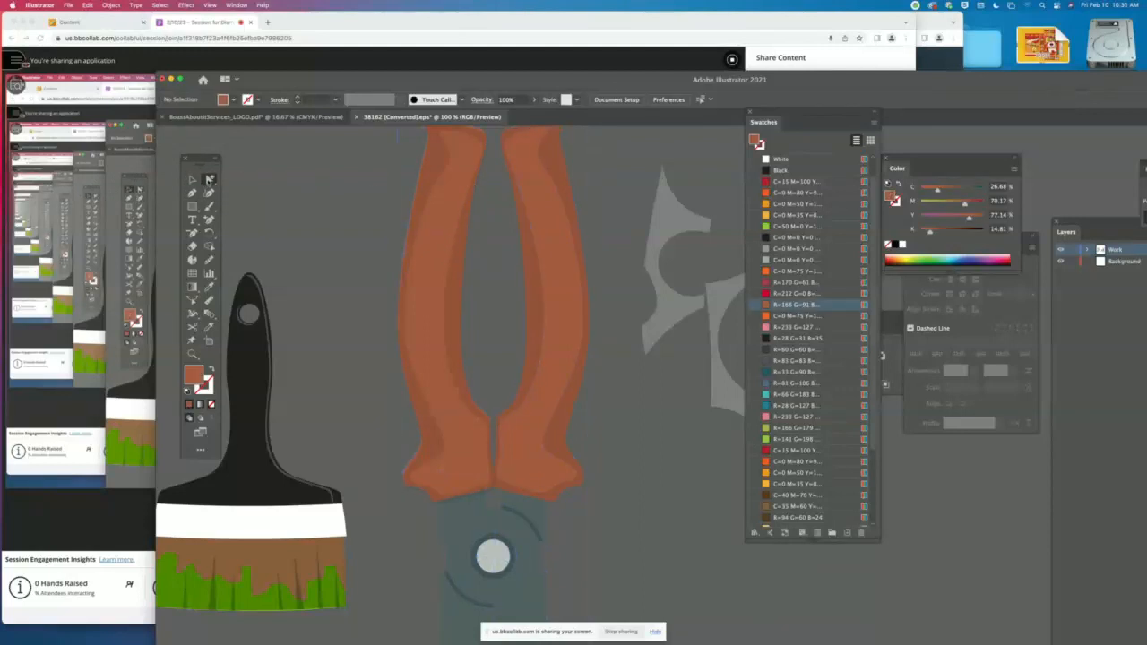
pyautogui.click(428, 248)
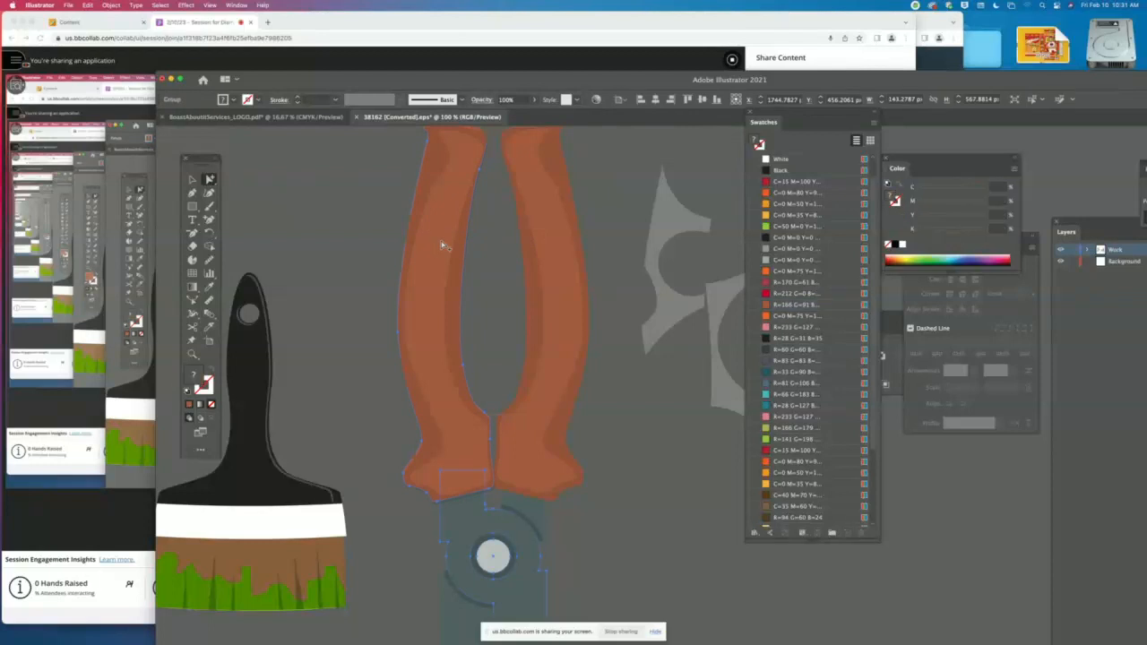
pyautogui.click(192, 179)
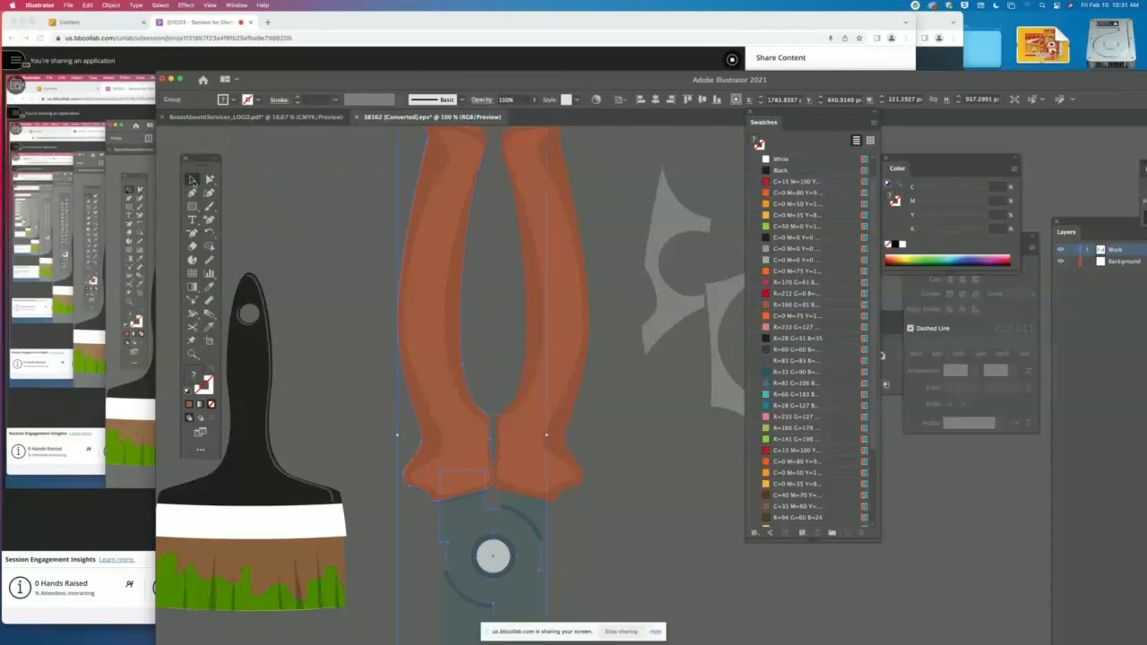
pyautogui.click(341, 219)
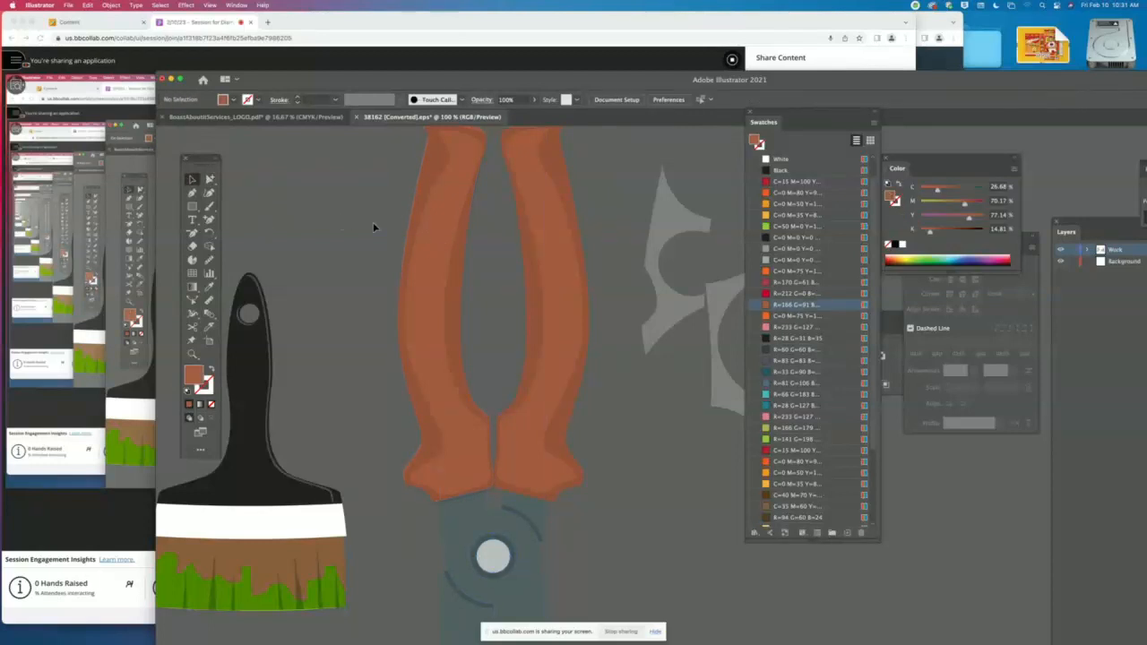
pyautogui.click(440, 225)
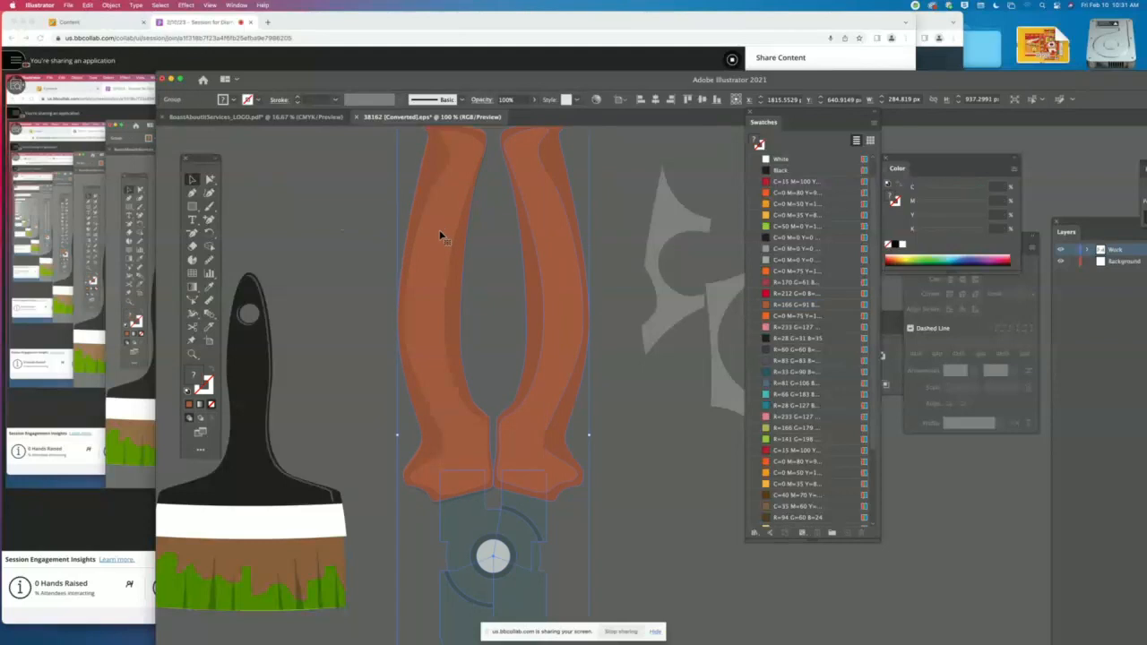
pyautogui.click(338, 222)
# - Cut the left handle's base shape, delete the translucent shadow over it and paste the base back in front
pyautogui.click(209, 180)
pyautogui.click(450, 225)
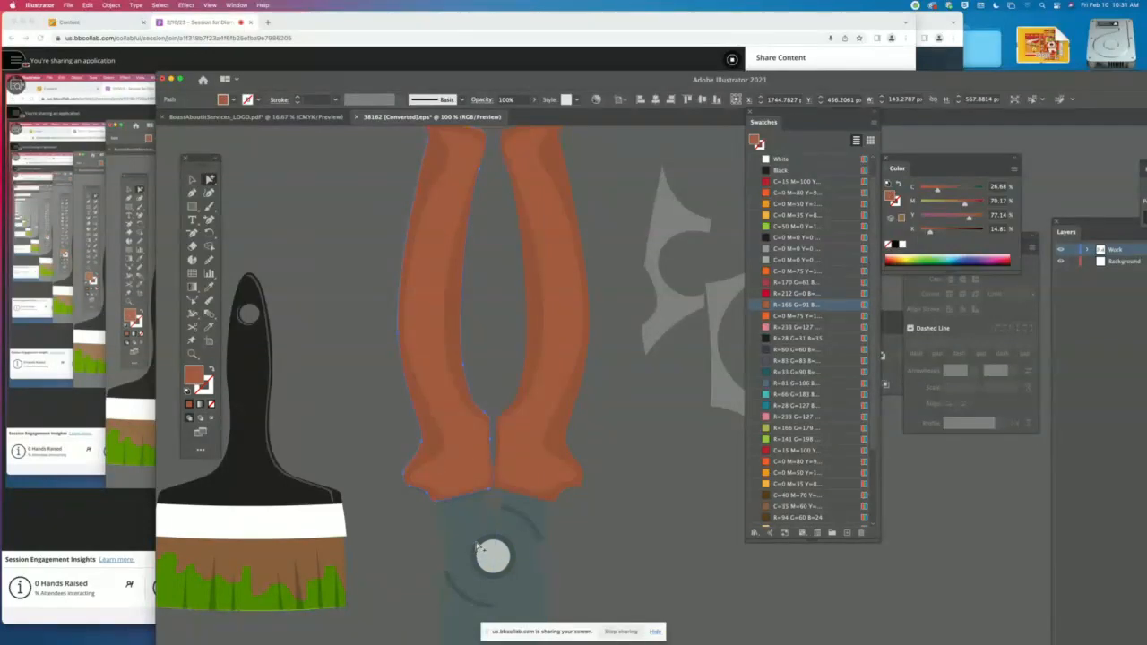
pyautogui.press('Delete')
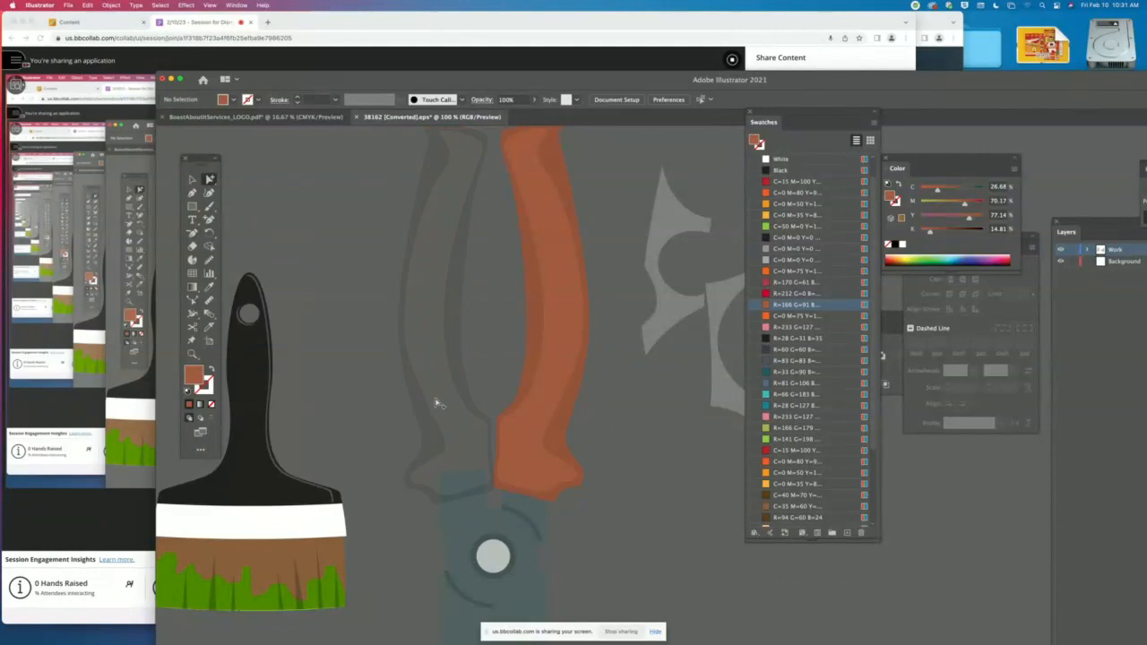
pyautogui.moveTo(437, 404); pyautogui.dragTo(669, 442)
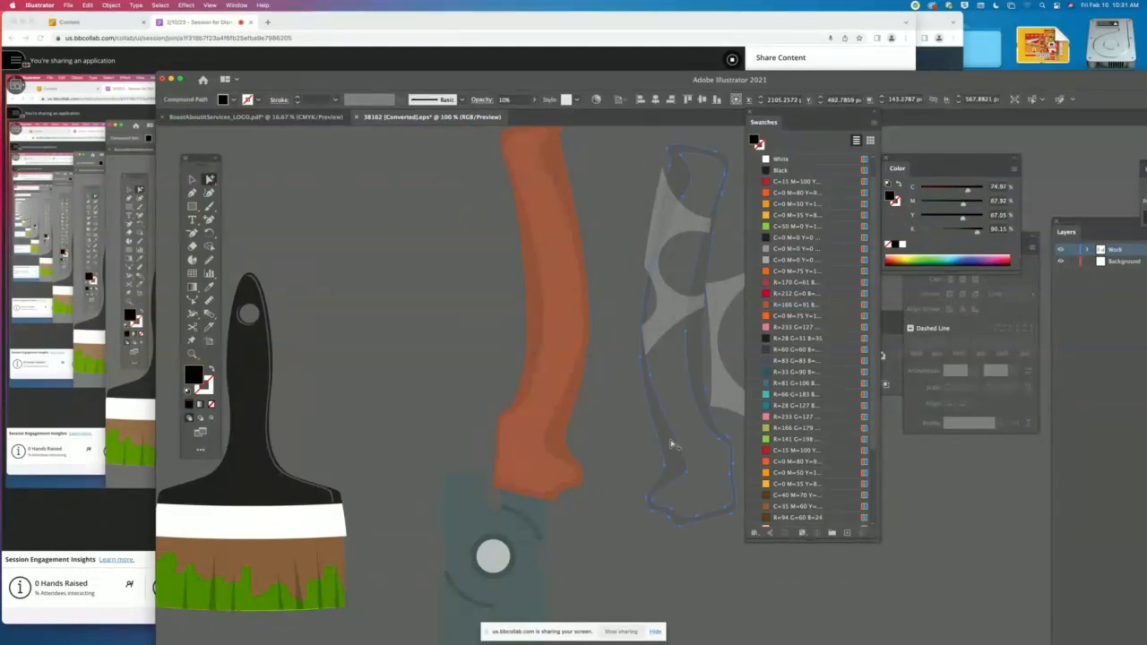
pyautogui.press('Delete')
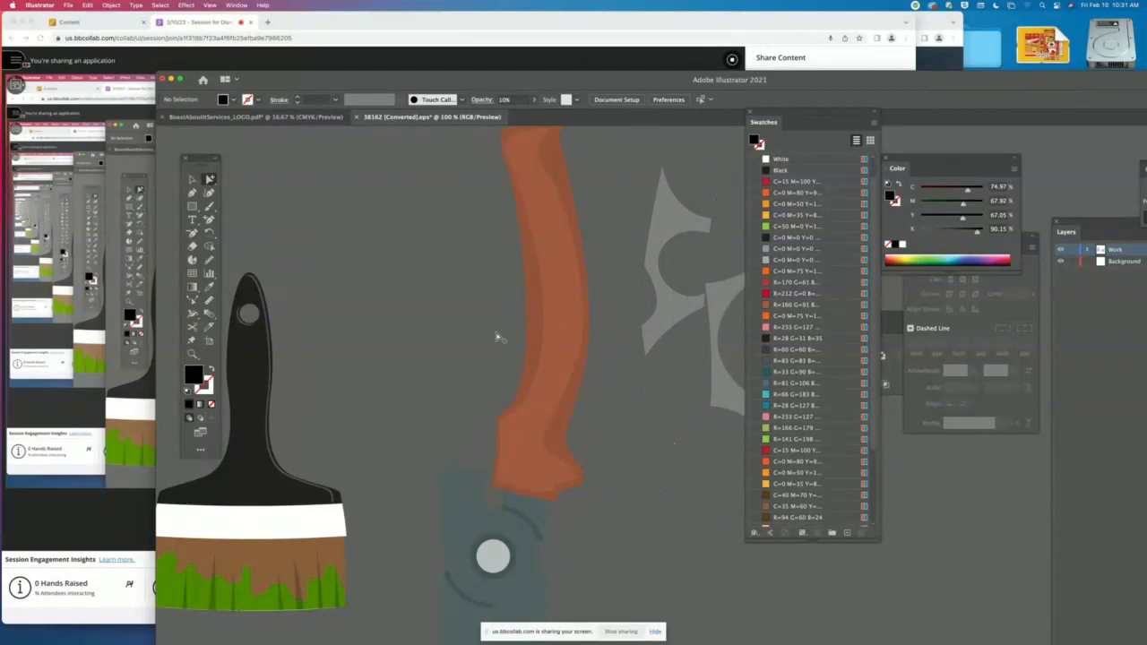
pyautogui.press('super+f')
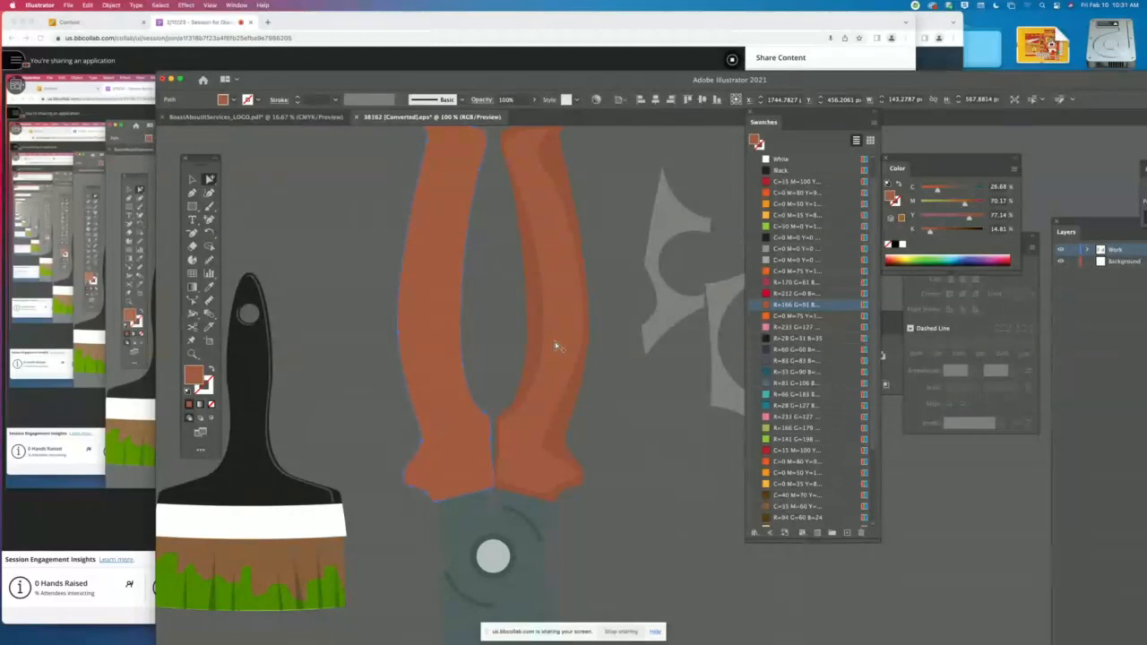
# - Try deleting the right handle's translucent shadow, and undo back to the left handle with its original base and shadow
pyautogui.hscroll(-3, 556, 348)
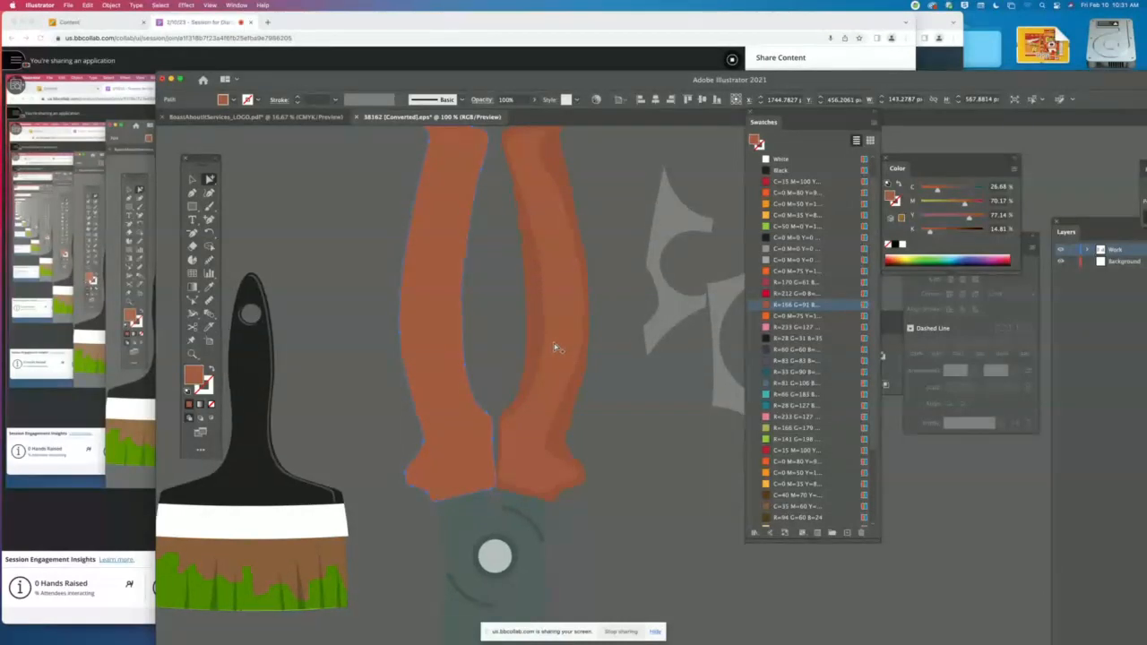
pyautogui.scroll(2, 556, 348)
pyautogui.scroll(-3, 556, 347)
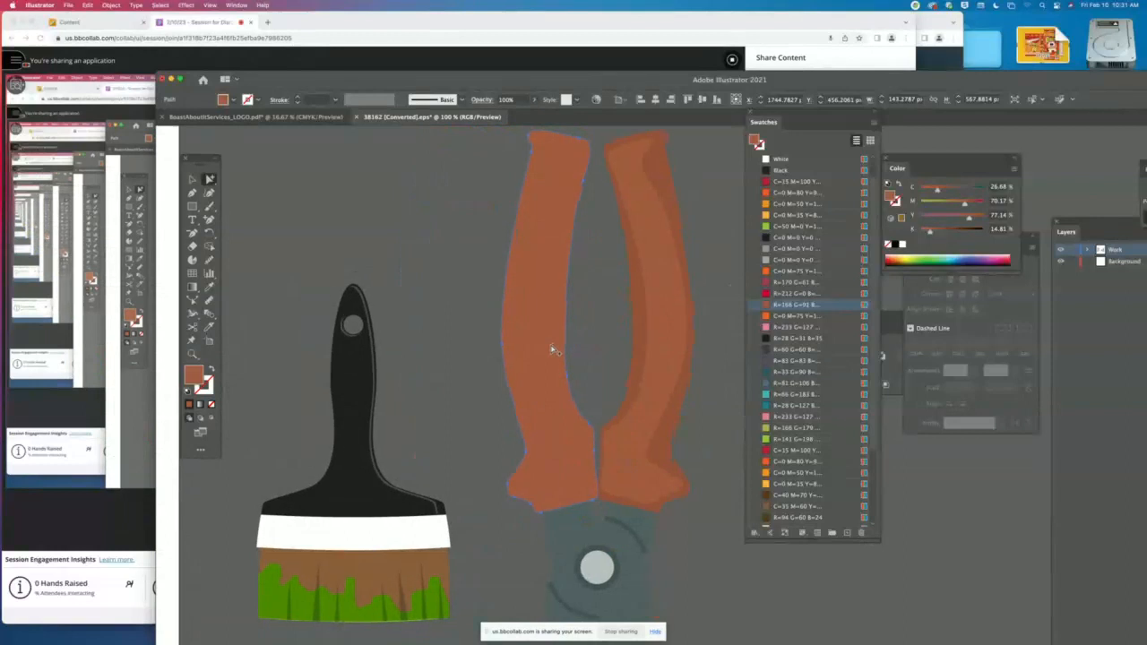
pyautogui.hscroll(1, 554, 349)
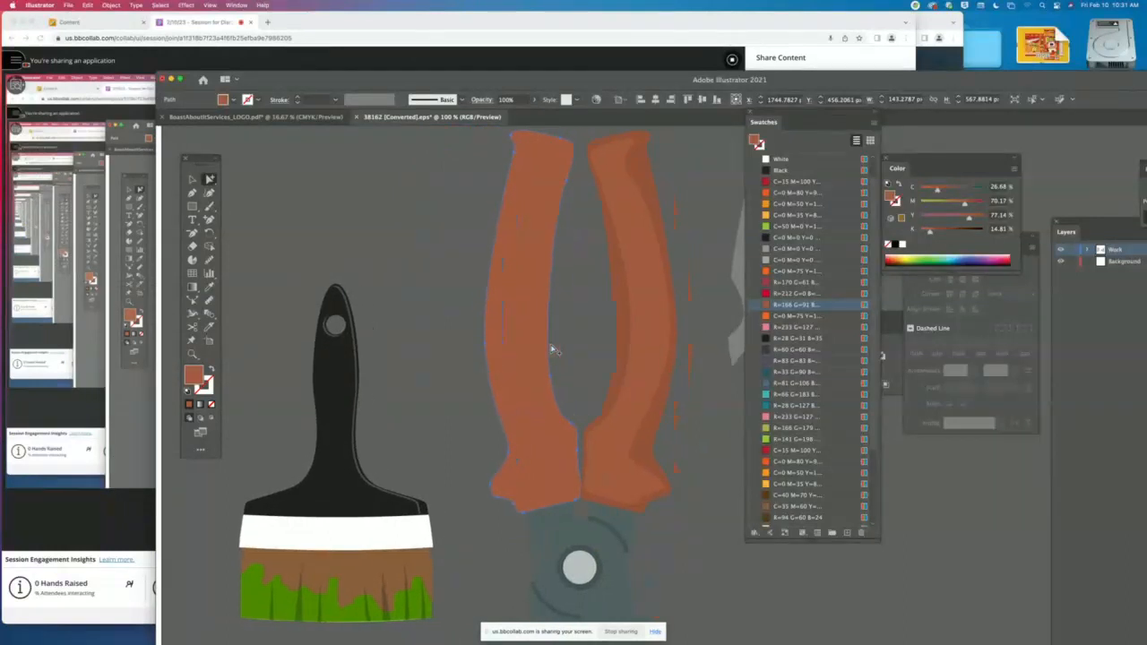
pyautogui.click(667, 378)
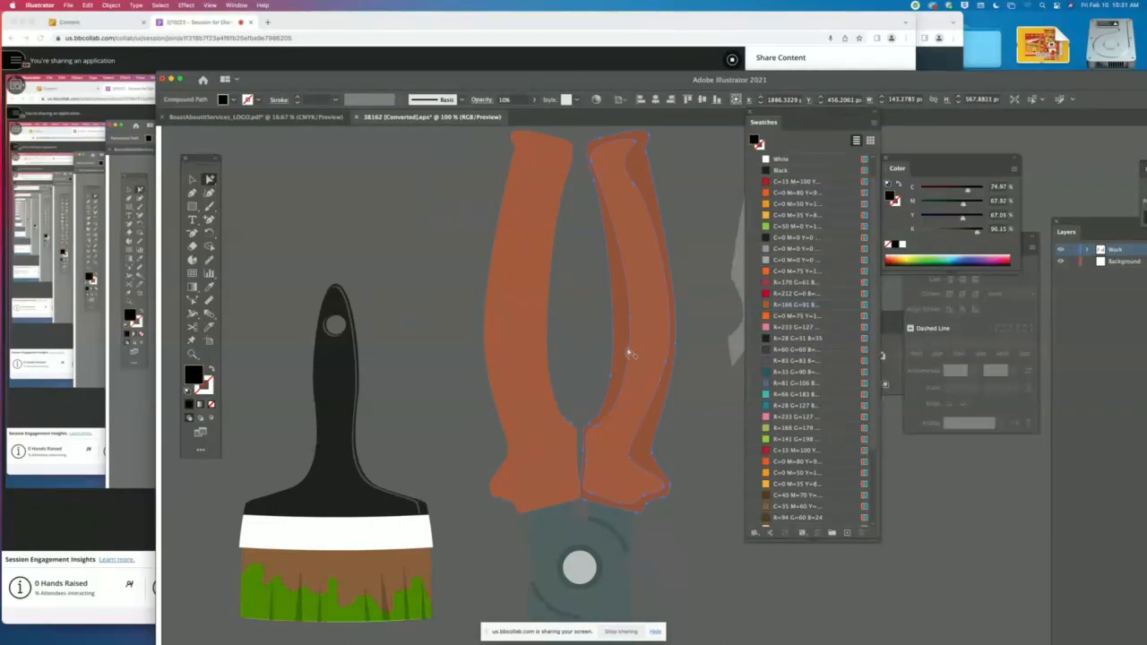
pyautogui.press('Delete')
pyautogui.press('super+z')
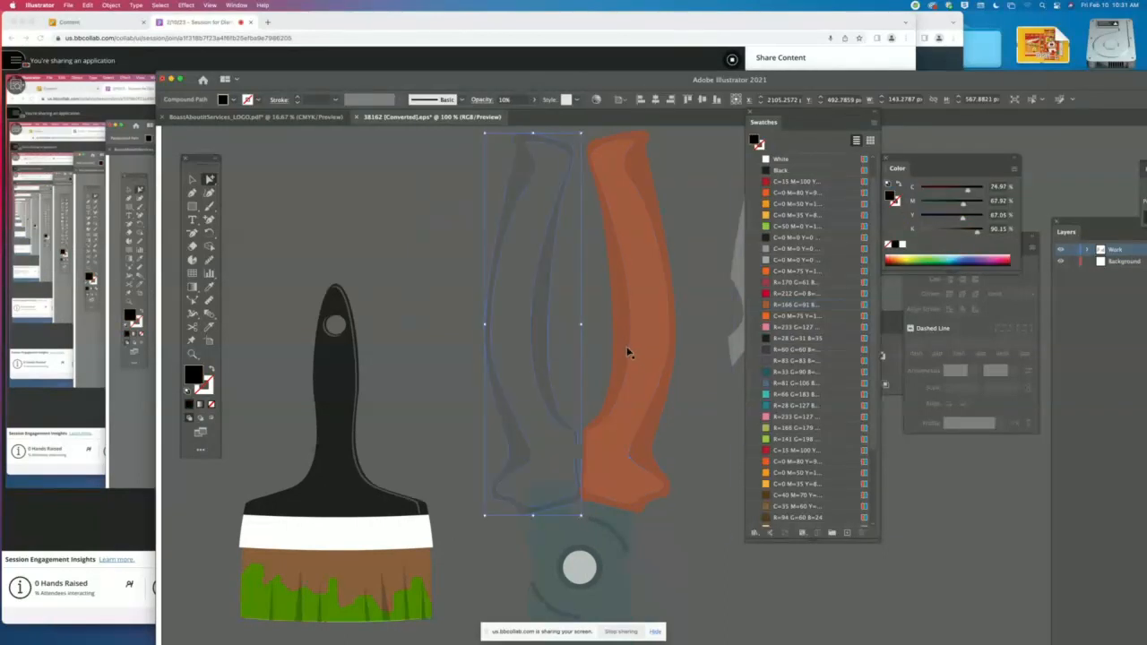
pyautogui.press('i')
pyautogui.click(628, 352)
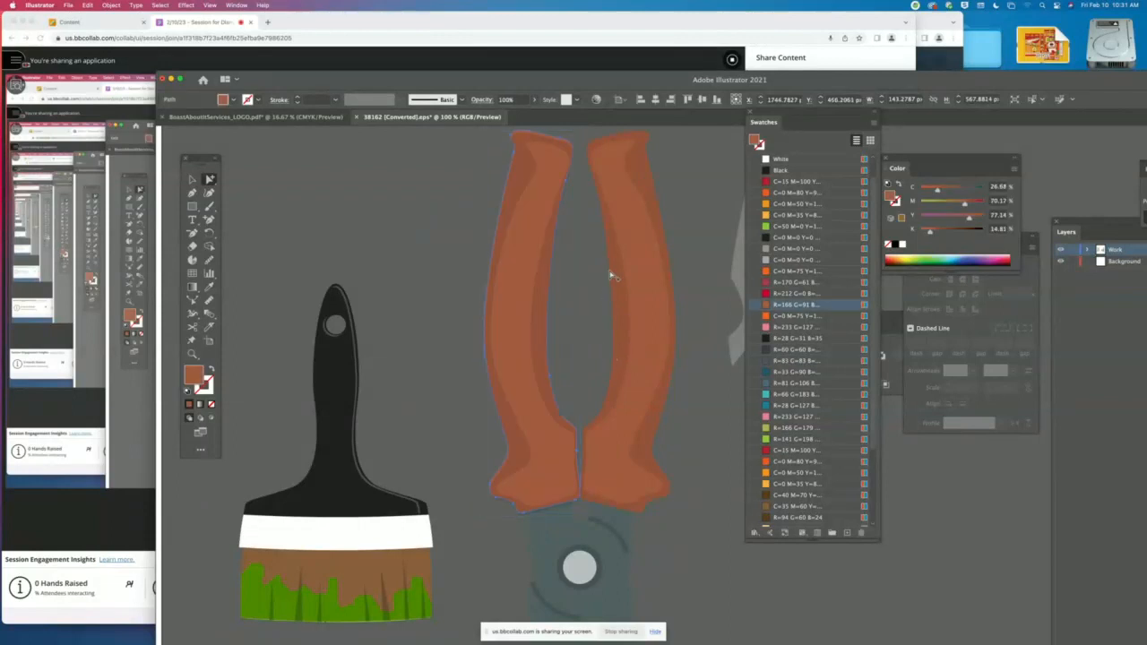
# - Look through the remaining colour swatches and examine the pliers' pivot and blue-grey jaws, leaving nothing selected
pyautogui.click(192, 179)
pyautogui.scroll(-3, 817, 476)
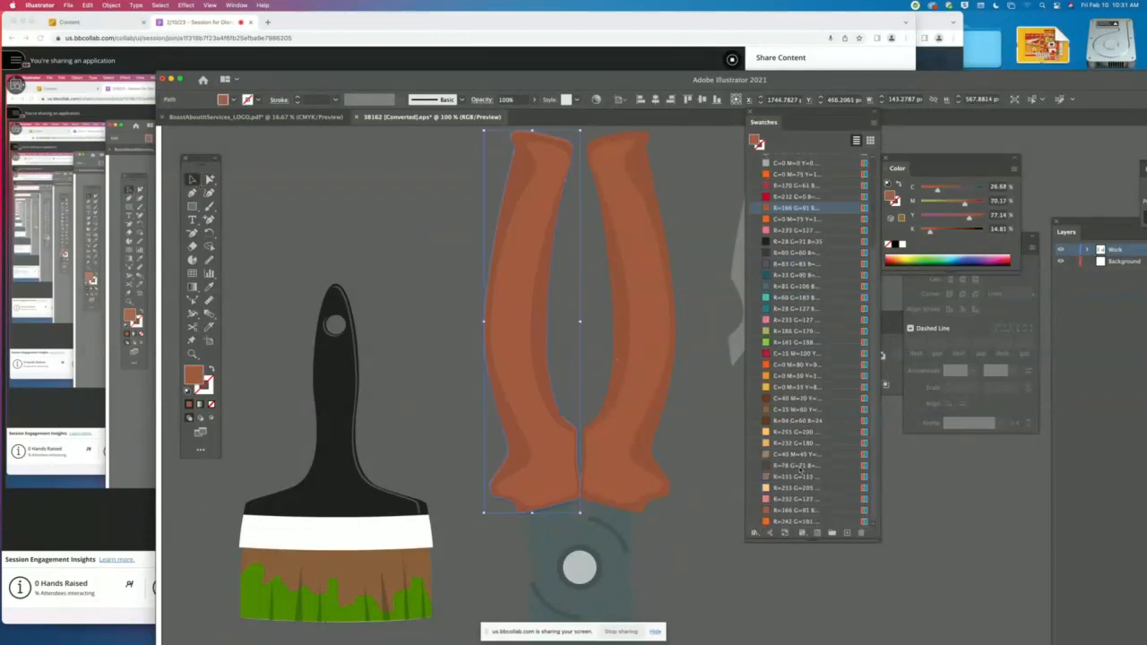
pyautogui.scroll(-2, 651, 488)
pyautogui.scroll(-3, 650, 487)
pyautogui.scroll(2, 648, 482)
pyautogui.scroll(-4, 647, 482)
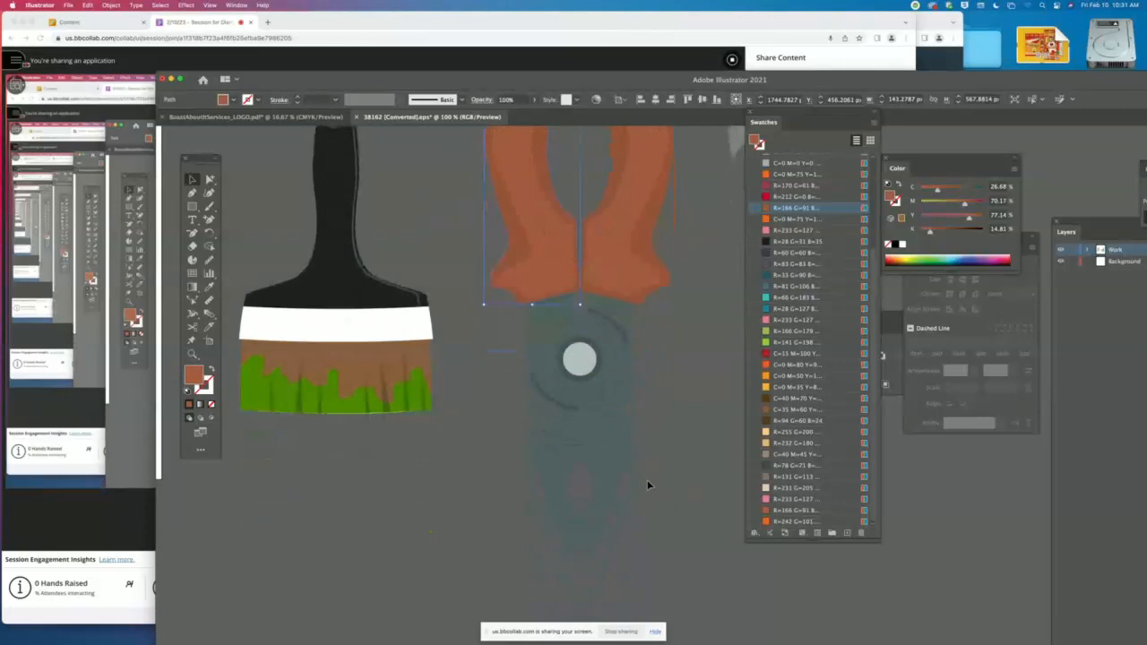
pyautogui.click(608, 439)
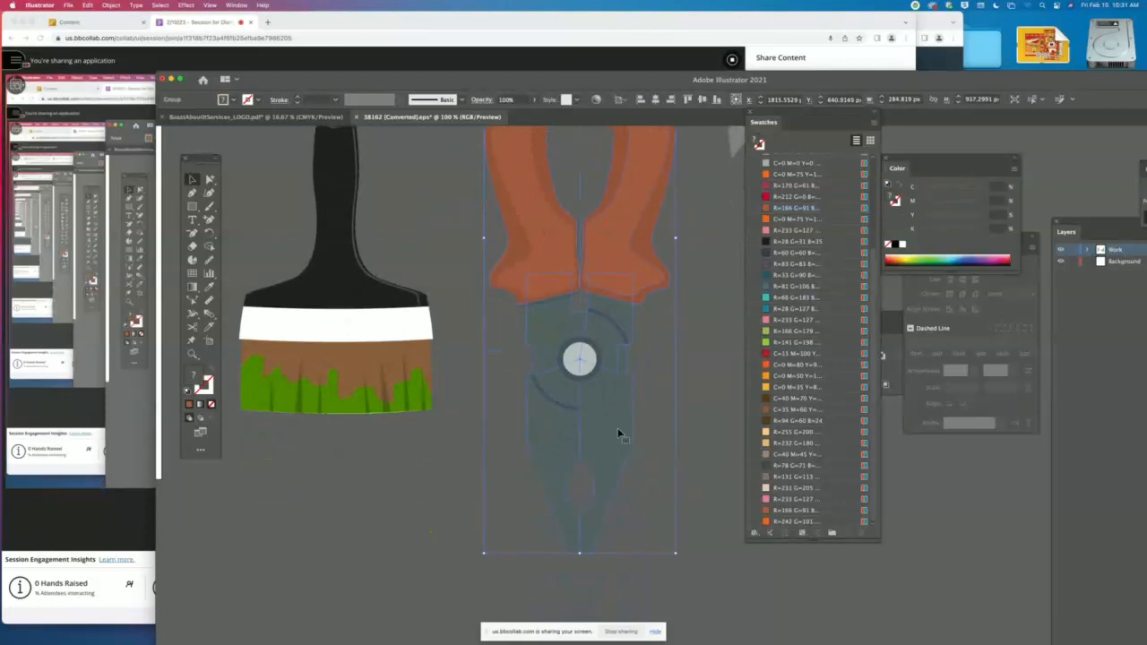
pyautogui.click(468, 404)
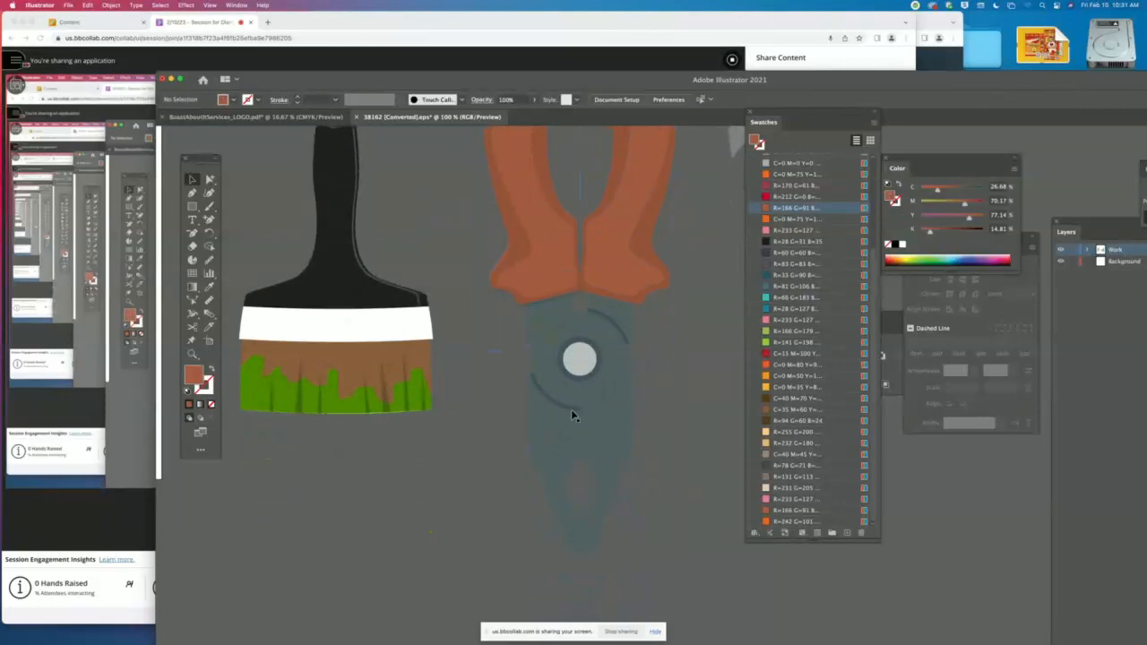
# - Fill the pliers' right and left jaw shapes with the mid-grey C=0 M=0 Y=0 K=60 swatch
pyautogui.press('a')
pyautogui.click(611, 436)
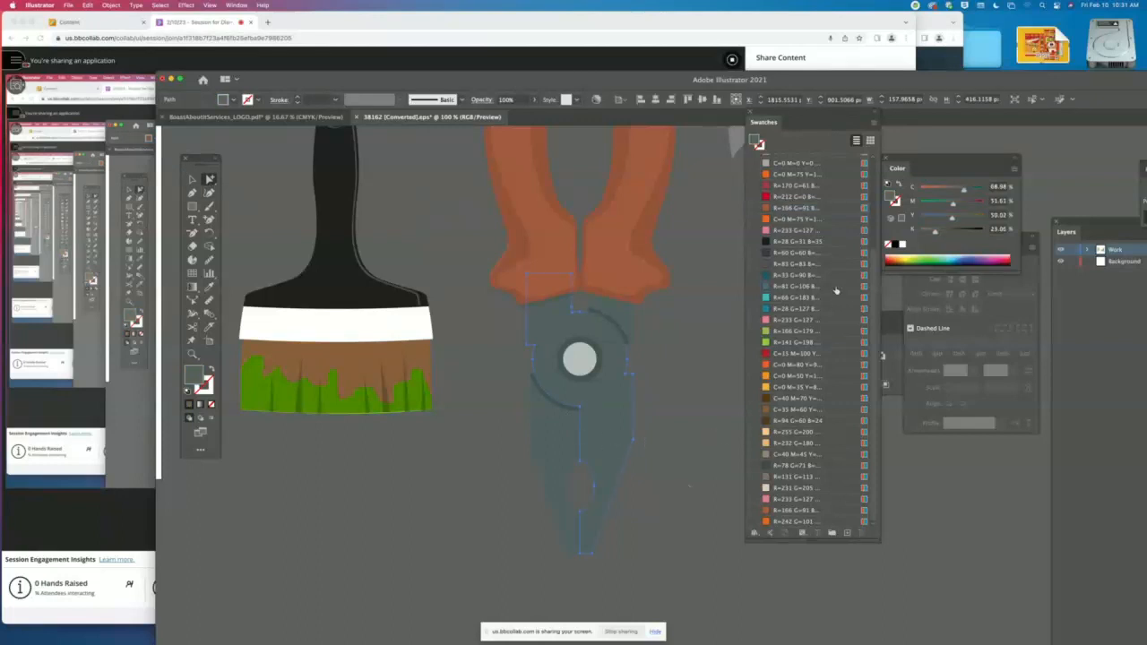
pyautogui.scroll(3, 795, 284)
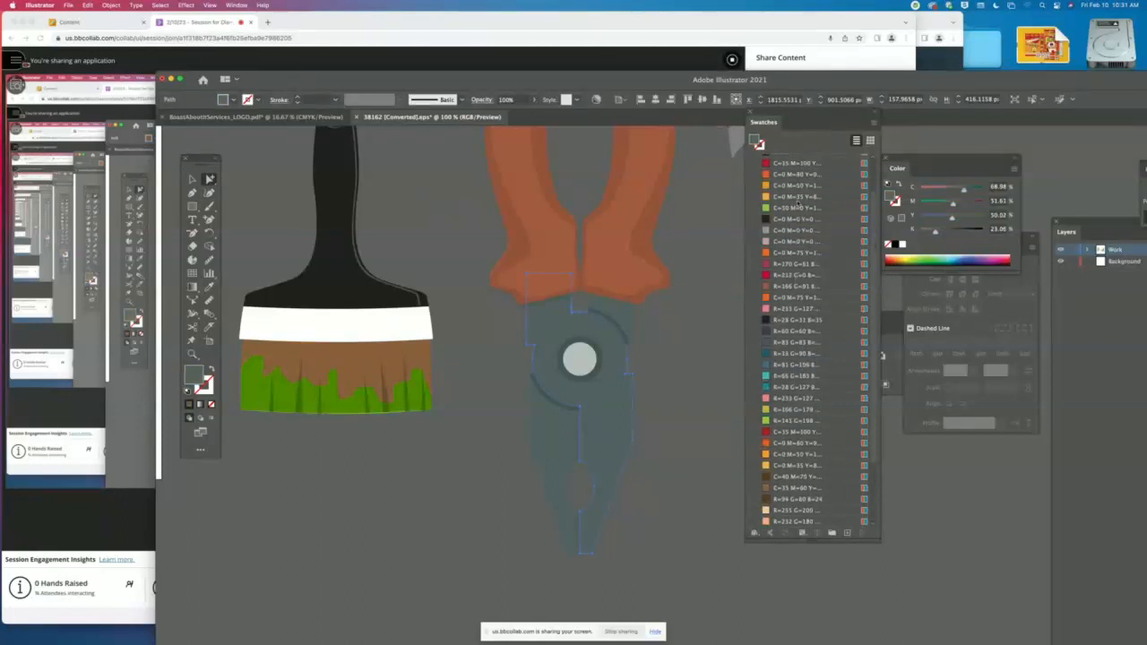
pyautogui.click(793, 241)
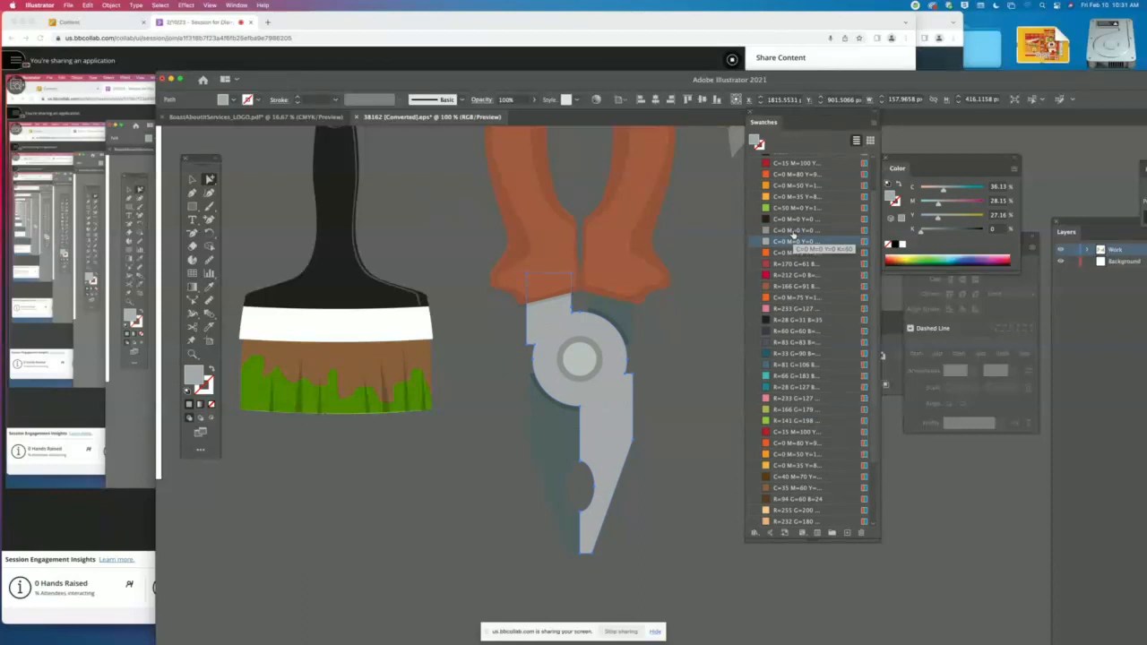
pyautogui.click(792, 231)
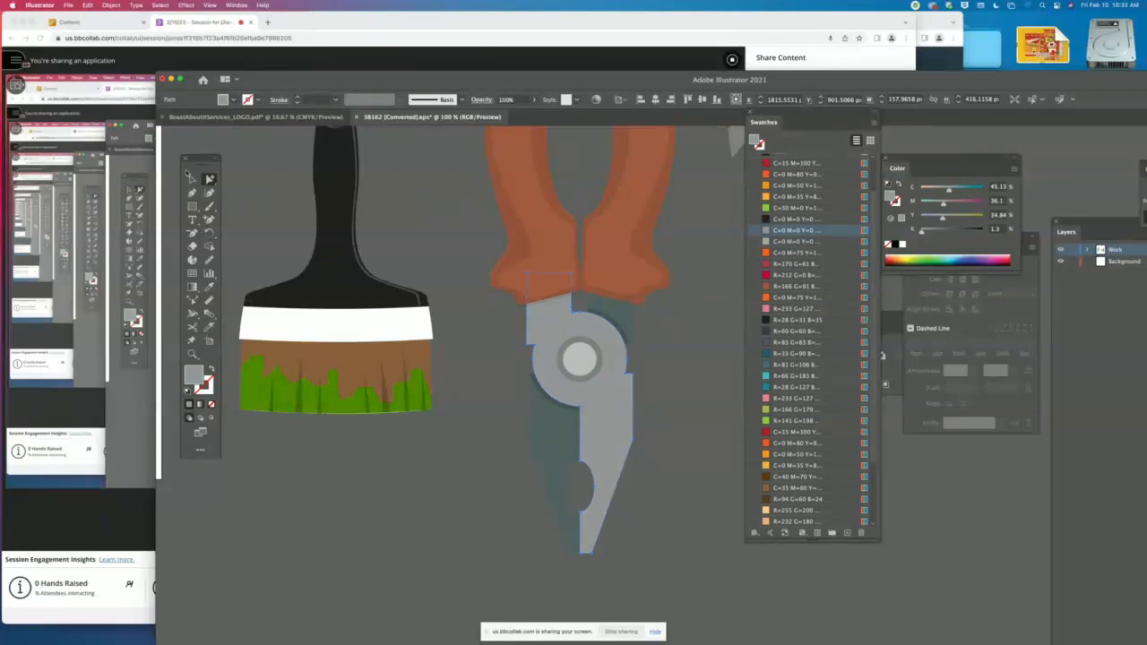
pyautogui.click(417, 199)
pyautogui.click(550, 464)
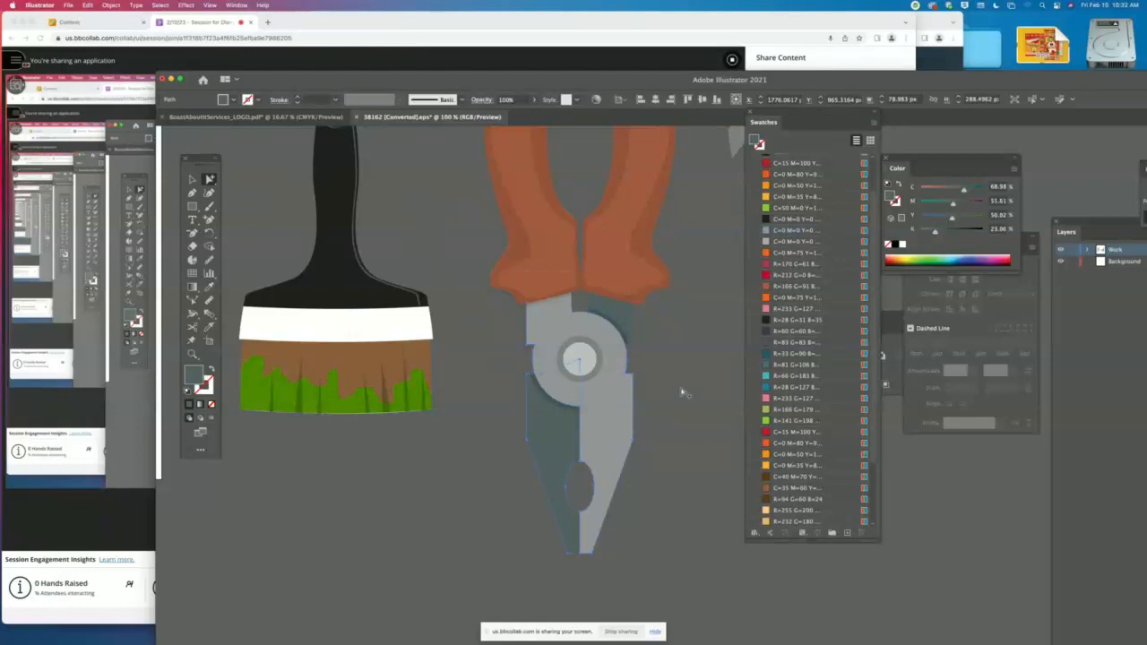
pyautogui.click(780, 230)
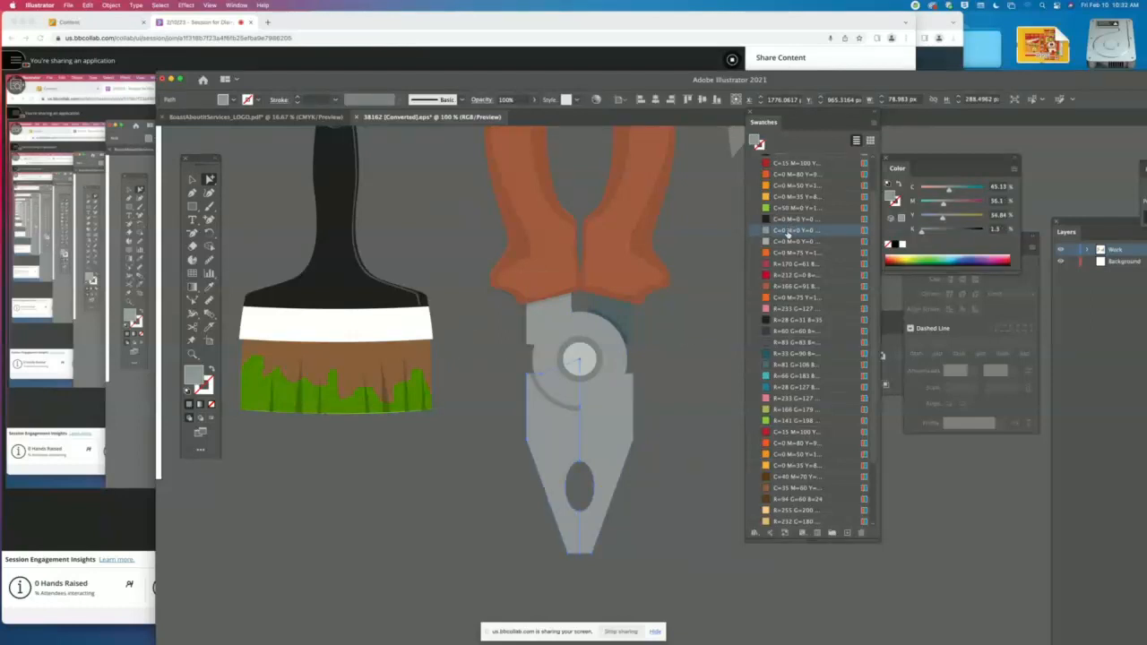
# - Fill both pliers handles with the black C=0 M=0 Y=0 swatch and leave nothing selected
pyautogui.click(559, 253)
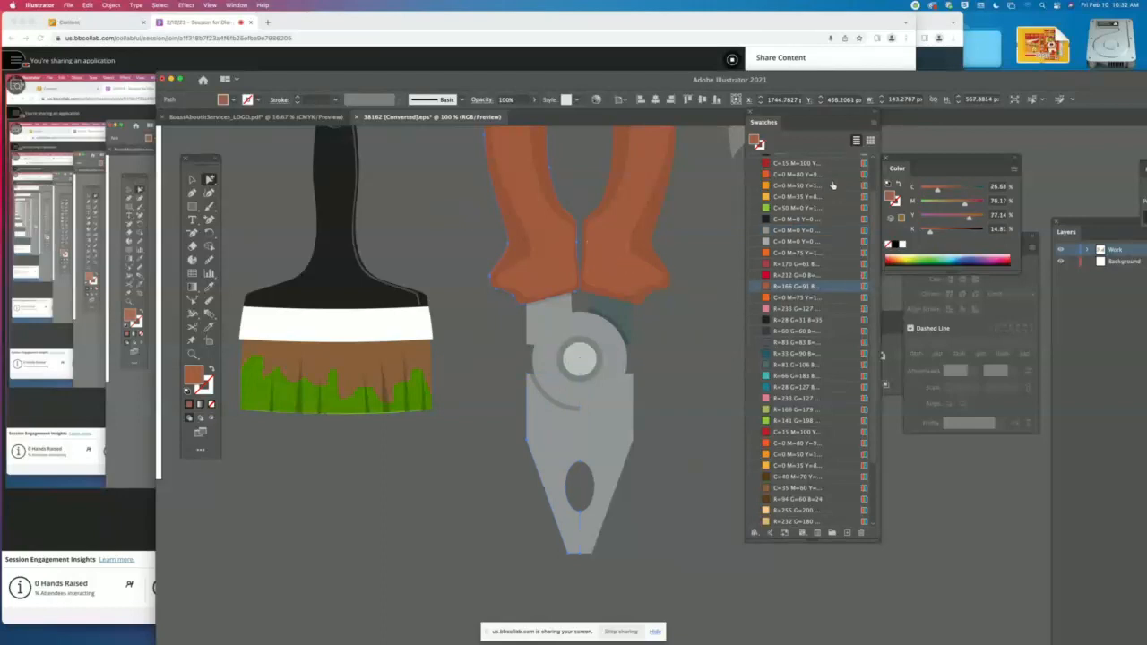
pyautogui.click(789, 219)
pyautogui.click(601, 247)
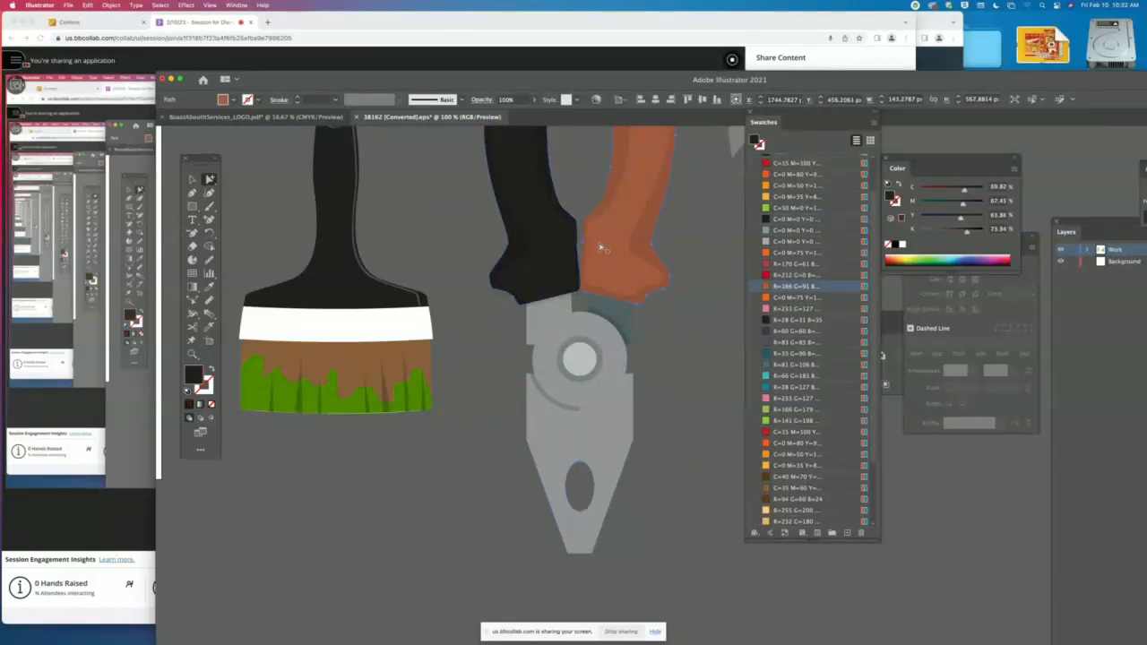
pyautogui.click(794, 220)
pyautogui.click(703, 262)
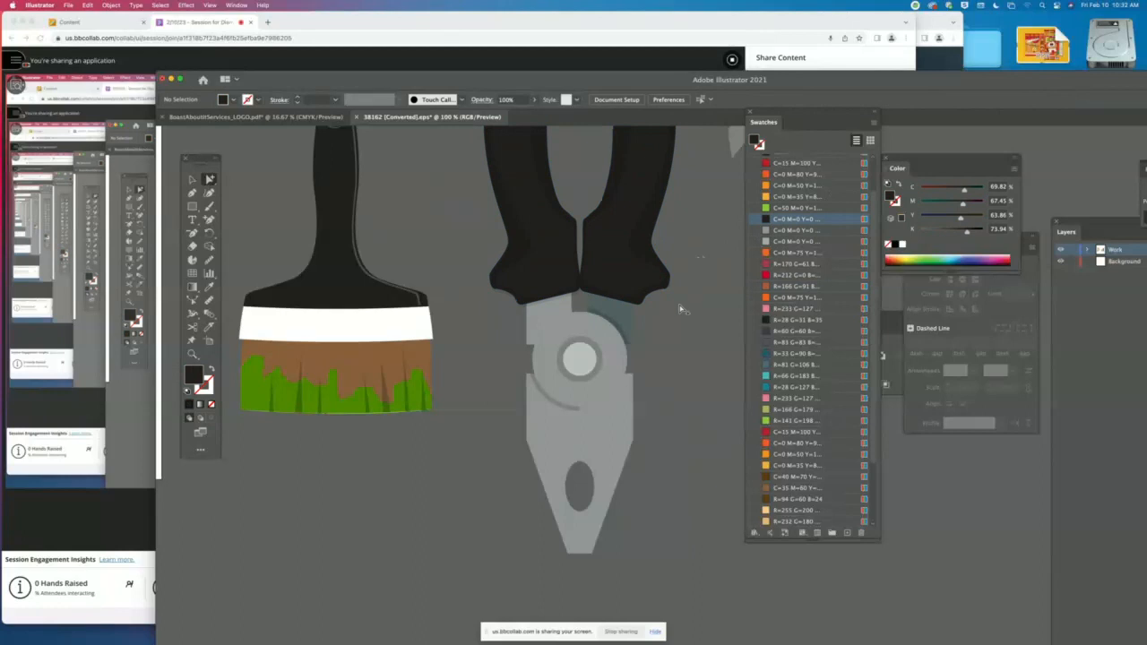
# - Fill the pliers' left and right jaw shapes with the lighter grey C=0 M=0 Y=0 K=40 swatch
pyautogui.click(577, 415)
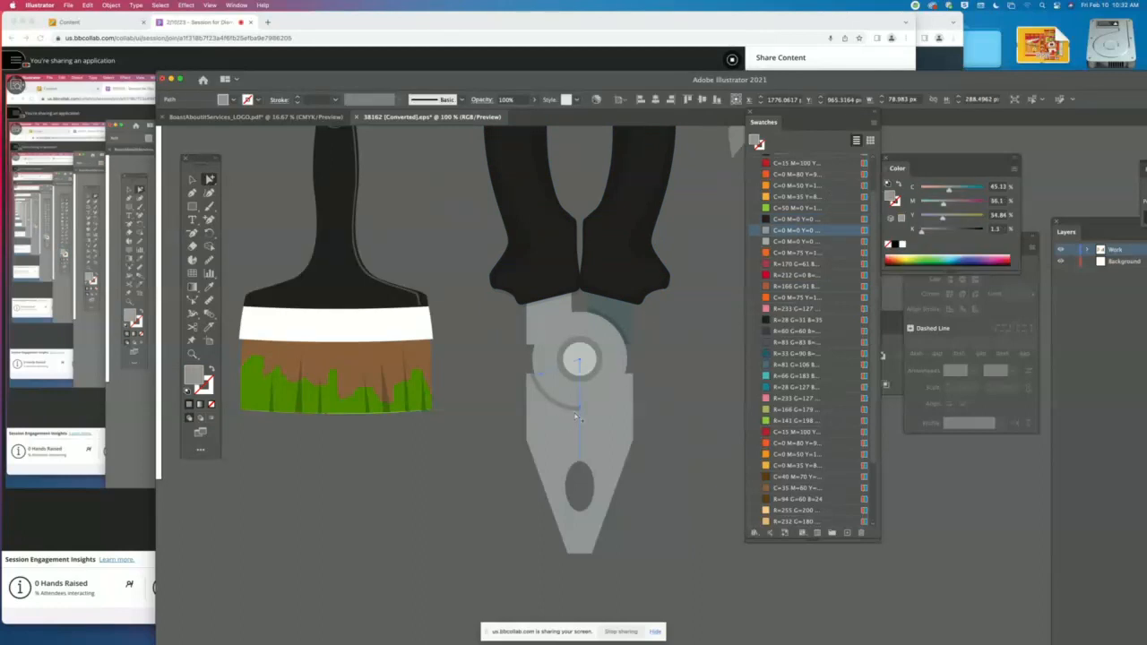
pyautogui.click(787, 241)
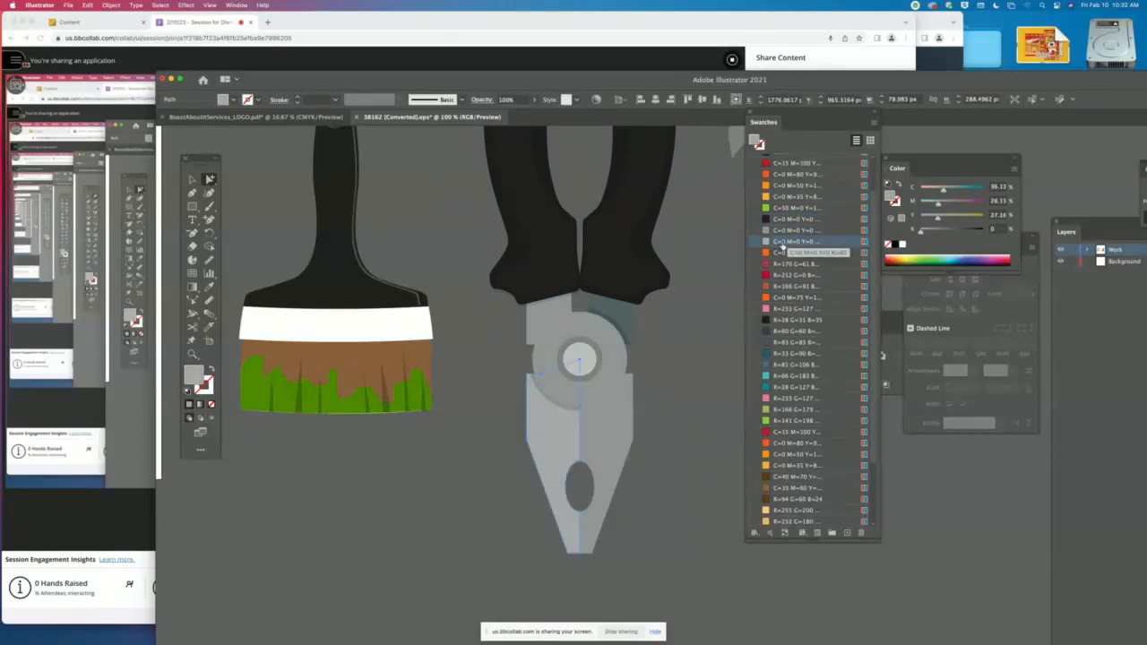
pyautogui.click(618, 445)
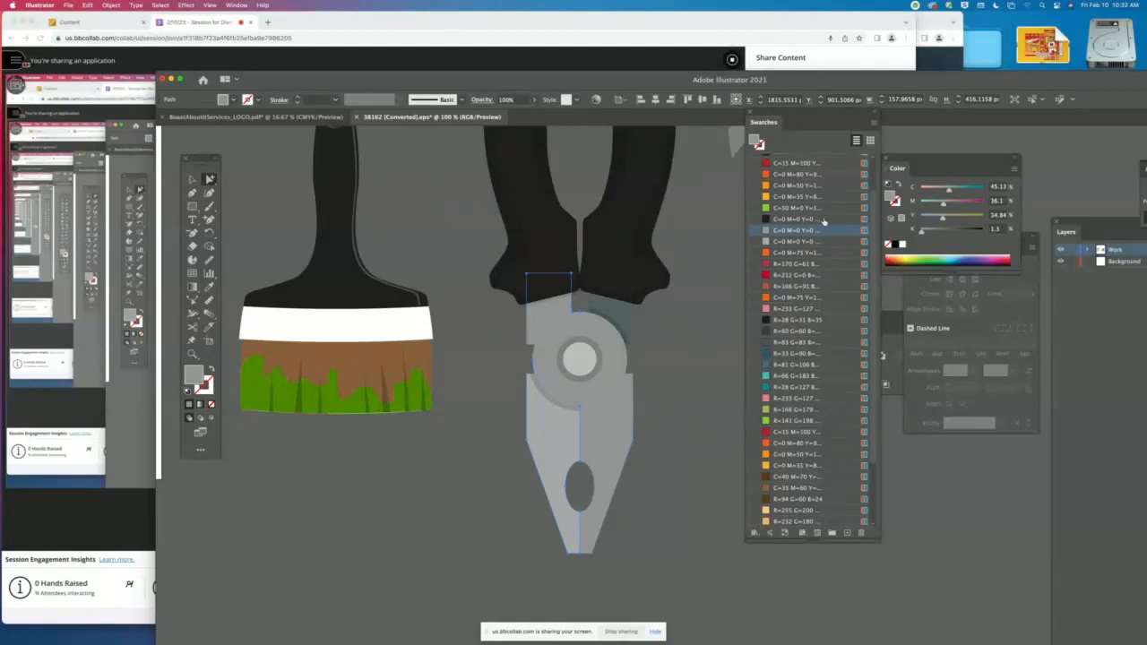
pyautogui.click(808, 242)
# - Fill the blue-grey piece below the right handle with the lighter grey swatch and the left jaw with the darker K=60 grey
pyautogui.click(608, 320)
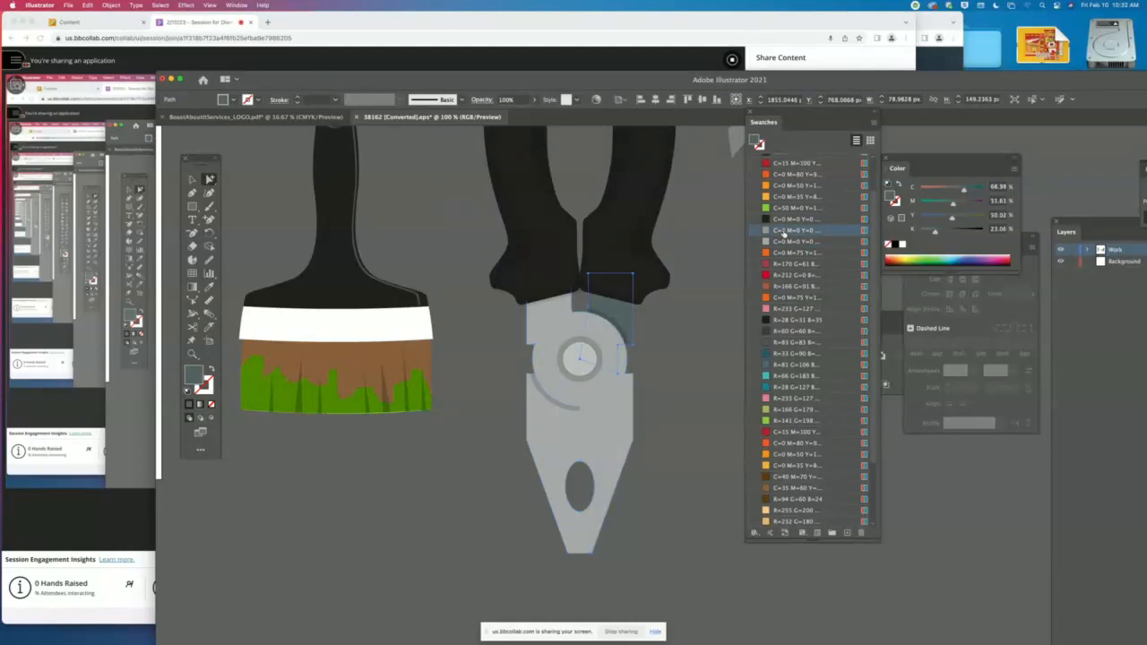
pyautogui.click(788, 241)
pyautogui.click(536, 431)
pyautogui.click(822, 230)
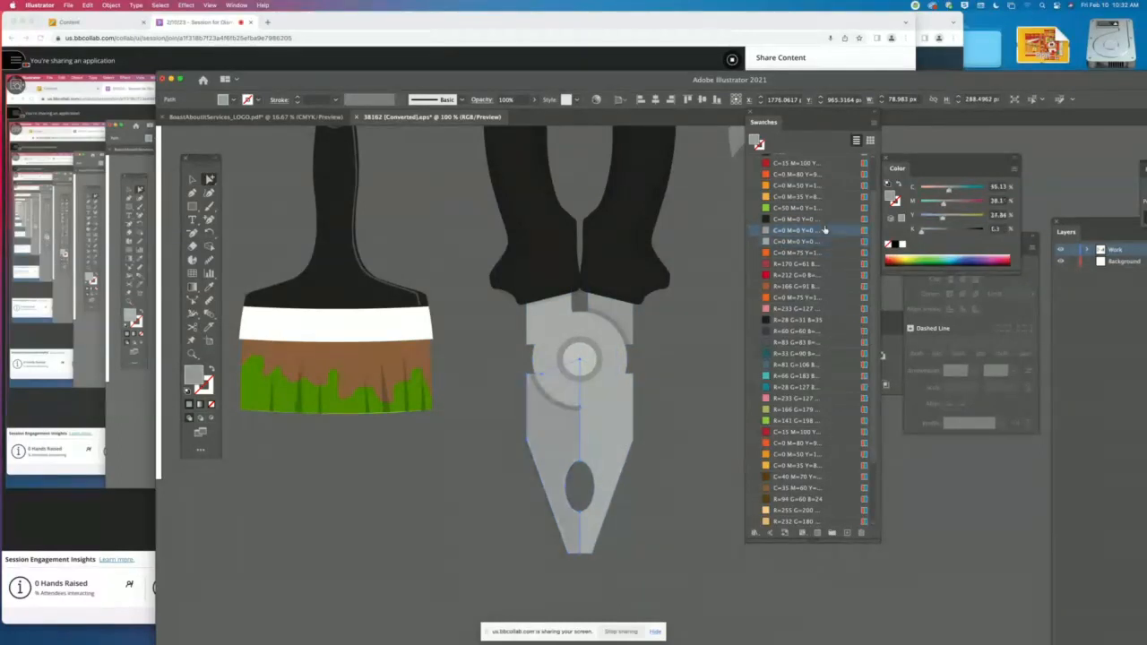
# - Try grey, black and yellow-orange fills on the pliers' pivot circle, settle on the bright green C=50 M=0 swatch, and deselect it
pyautogui.click(589, 359)
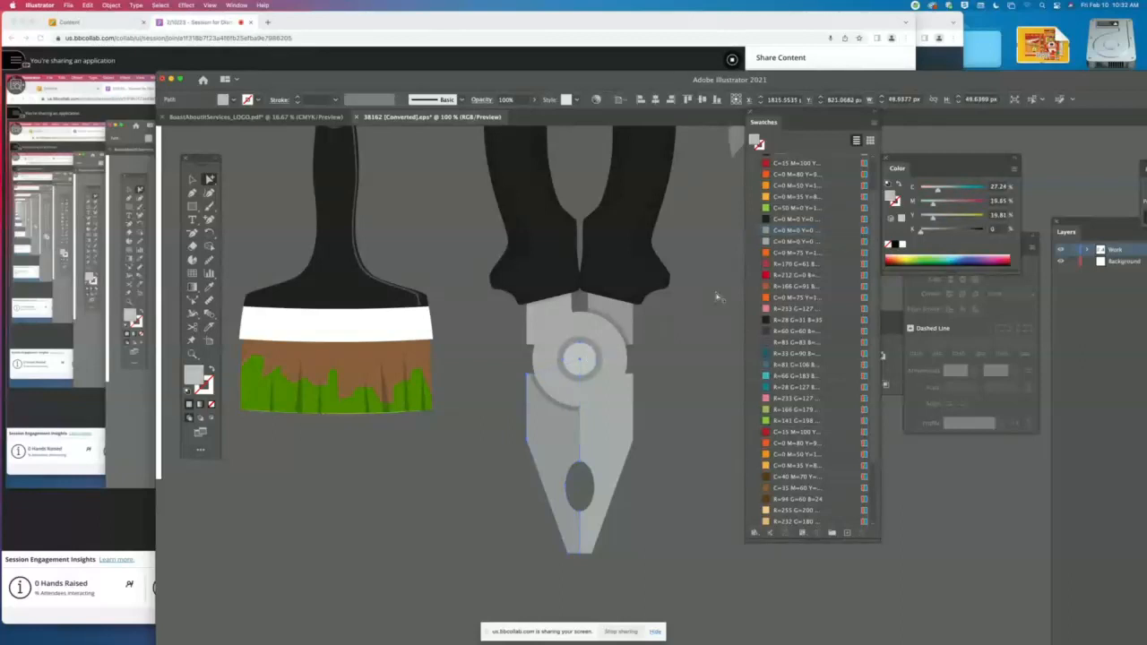
pyautogui.click(792, 231)
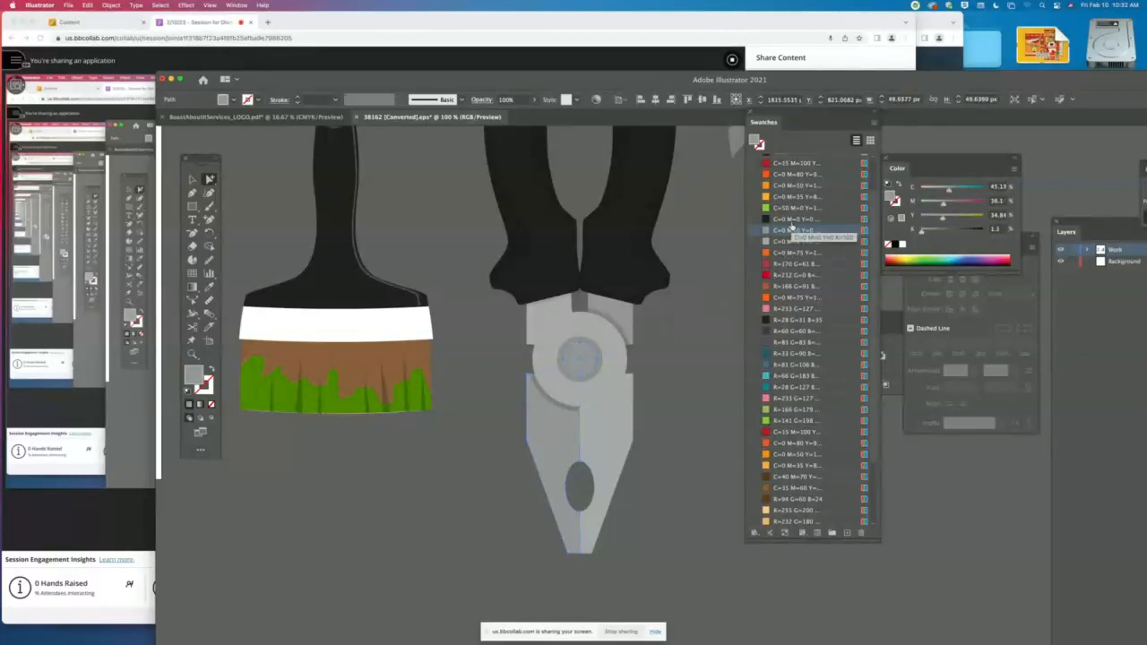
pyautogui.click(791, 219)
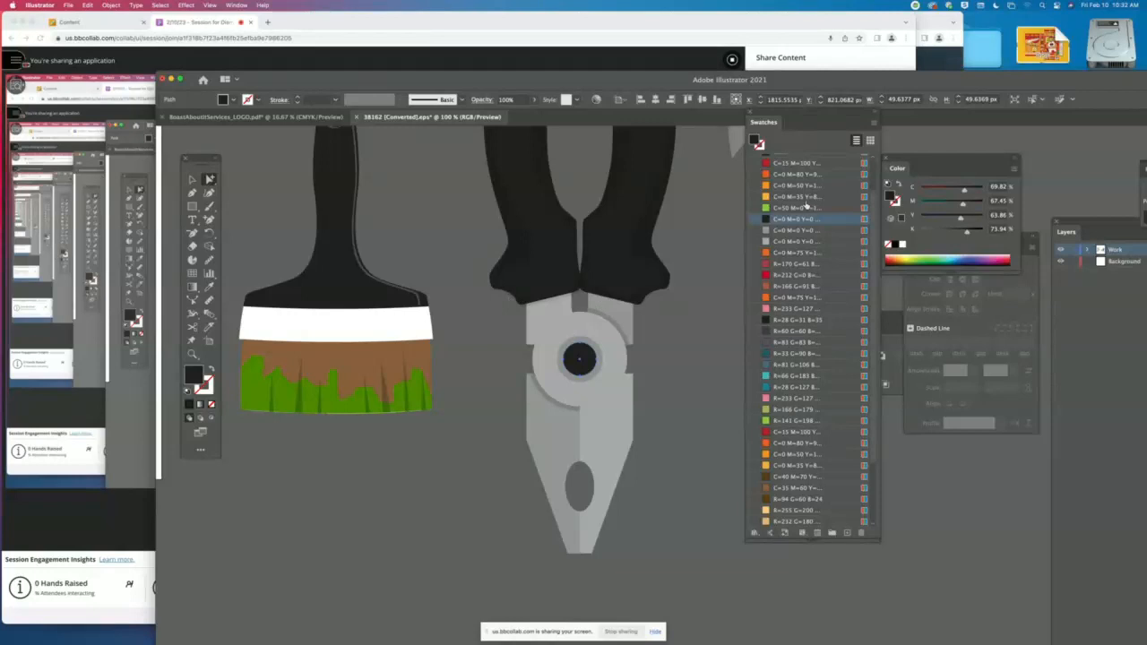
pyautogui.click(806, 198)
pyautogui.click(806, 208)
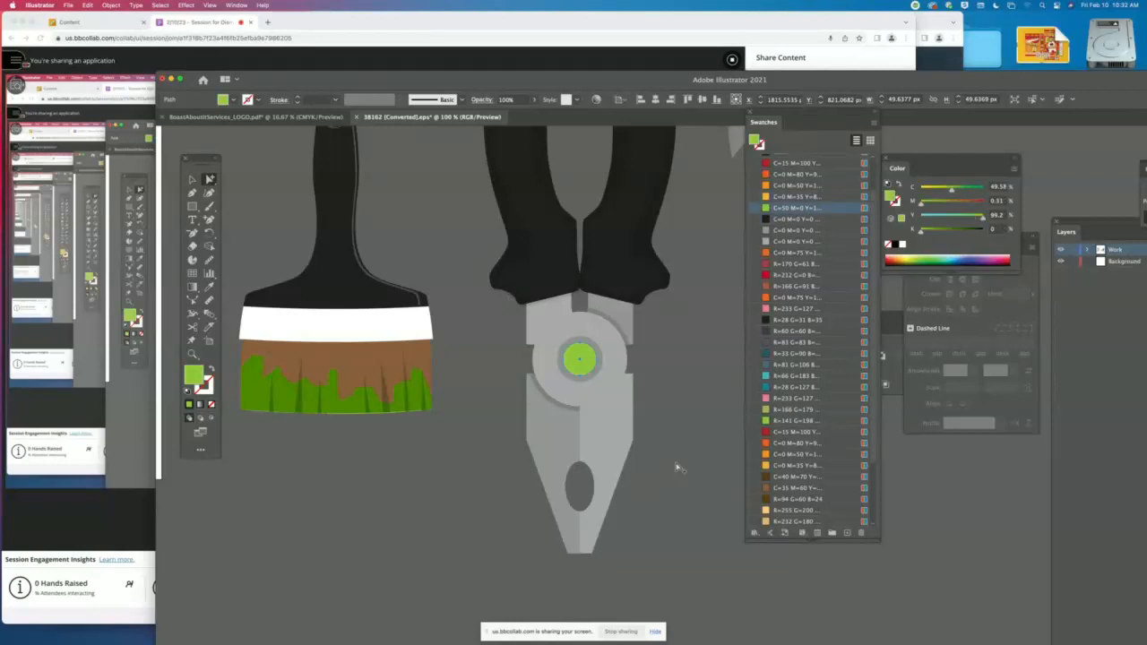
pyautogui.click(191, 179)
pyautogui.click(647, 393)
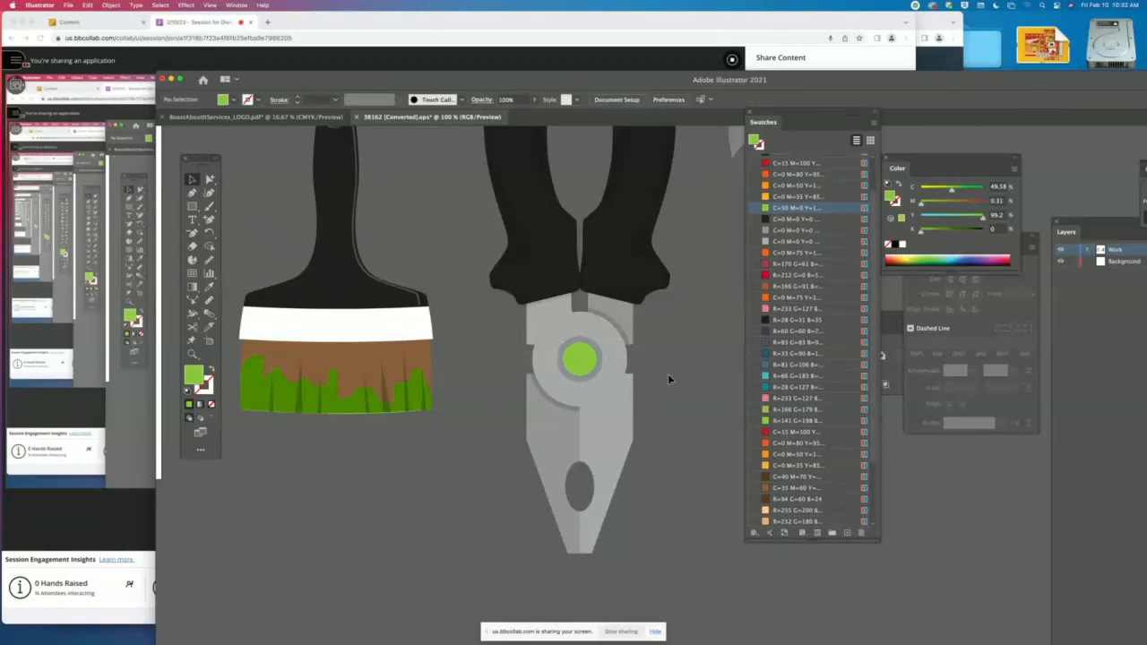
# - Delete the two stray translucent shapes beside the pliers
pyautogui.scroll(5, 674, 363)
pyautogui.scroll(1, 679, 365)
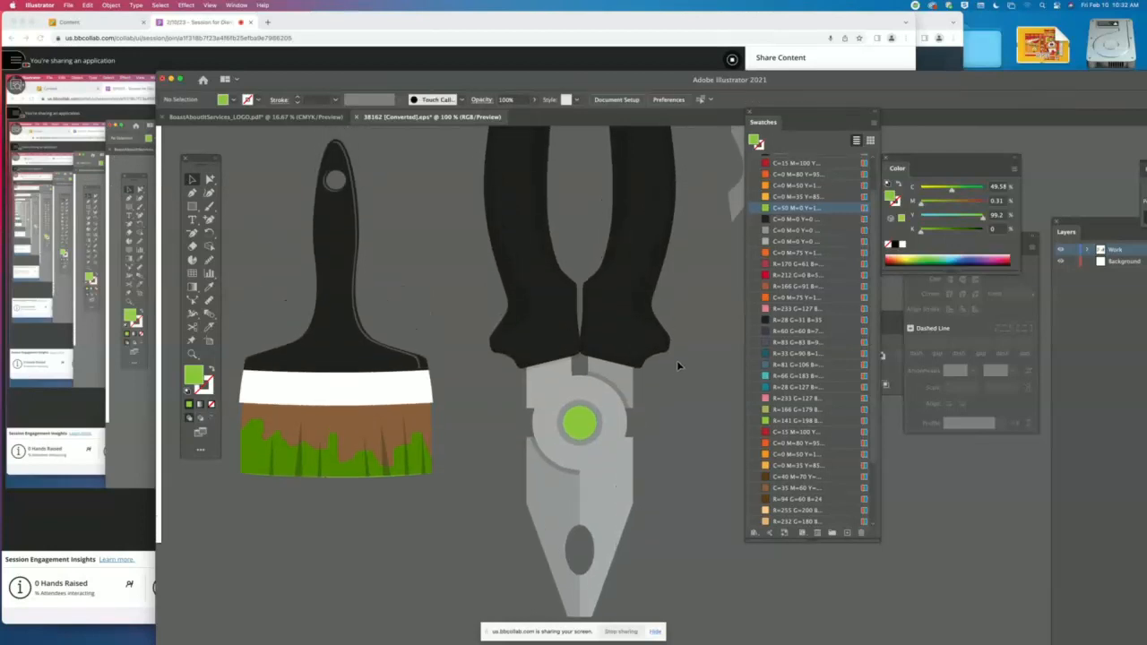
pyautogui.press('super+minus')
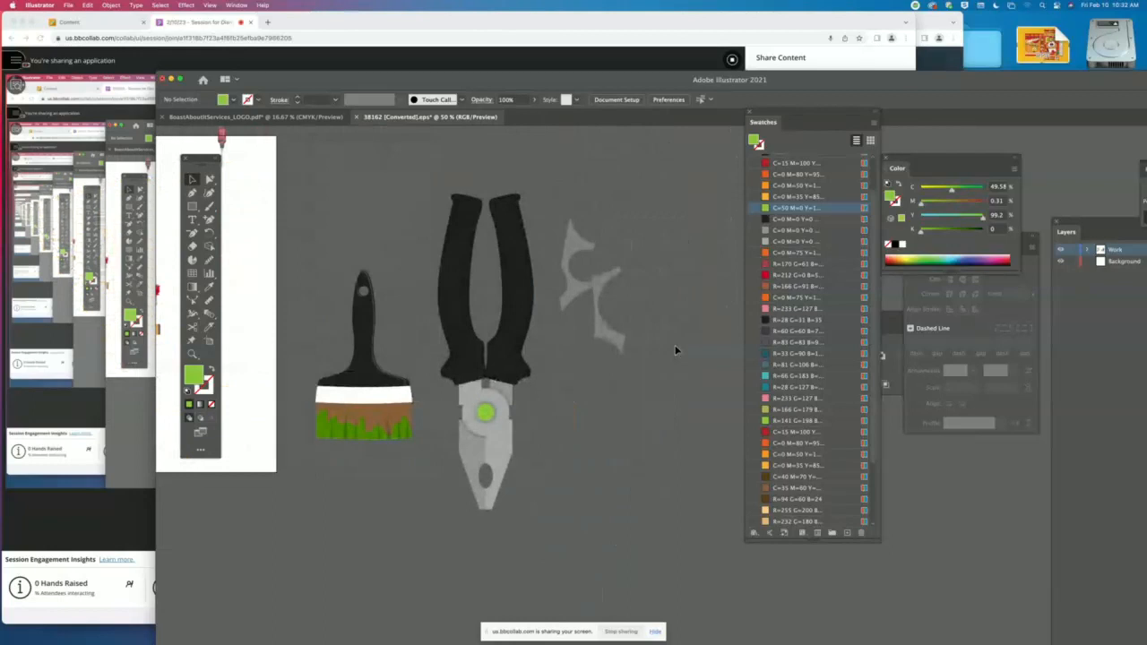
pyautogui.click(587, 286)
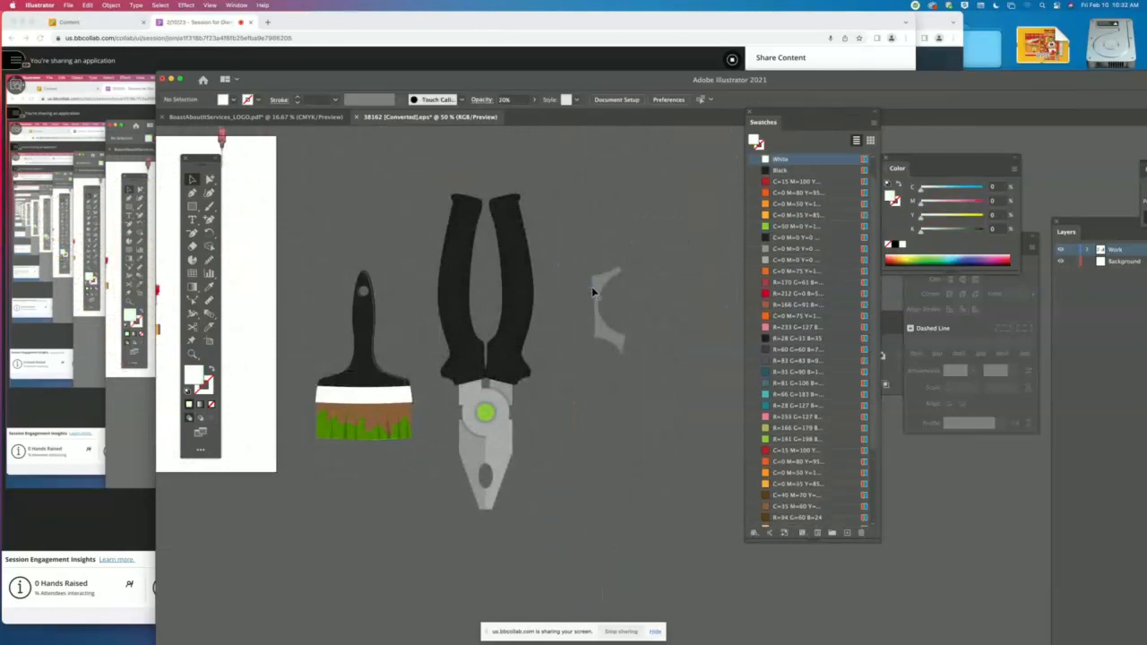
pyautogui.click(599, 287)
pyautogui.press('Delete')
# - Move the blue drill group off the carpenter artboard into the empty canvas above the paintbrush
pyautogui.hscroll(-10, 598, 345)
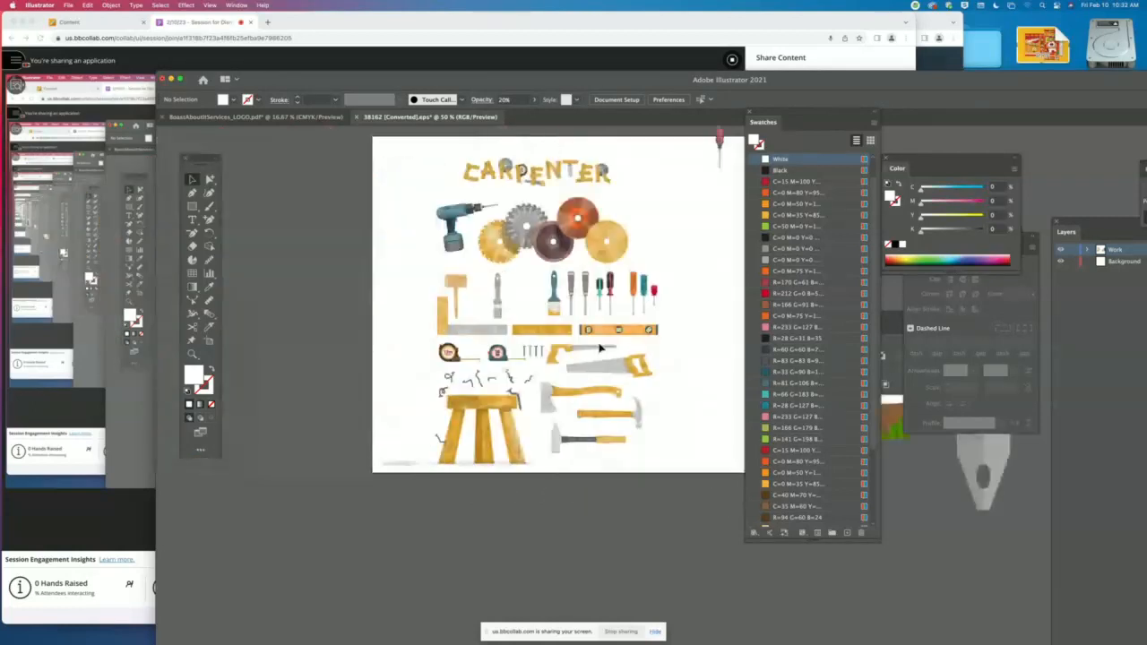
pyautogui.hscroll(4, 601, 347)
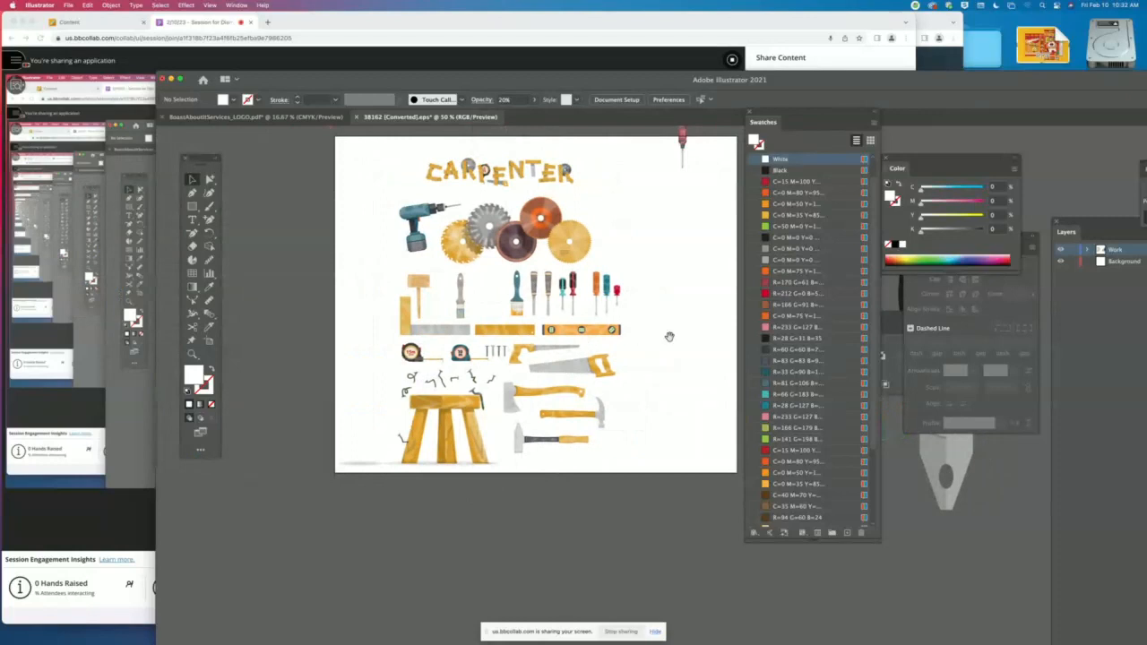
pyautogui.moveTo(670, 336)
pyautogui.mouseDown()
pyautogui.moveTo(490, 343)
pyautogui.moveTo(525, 350)
pyautogui.mouseUp()
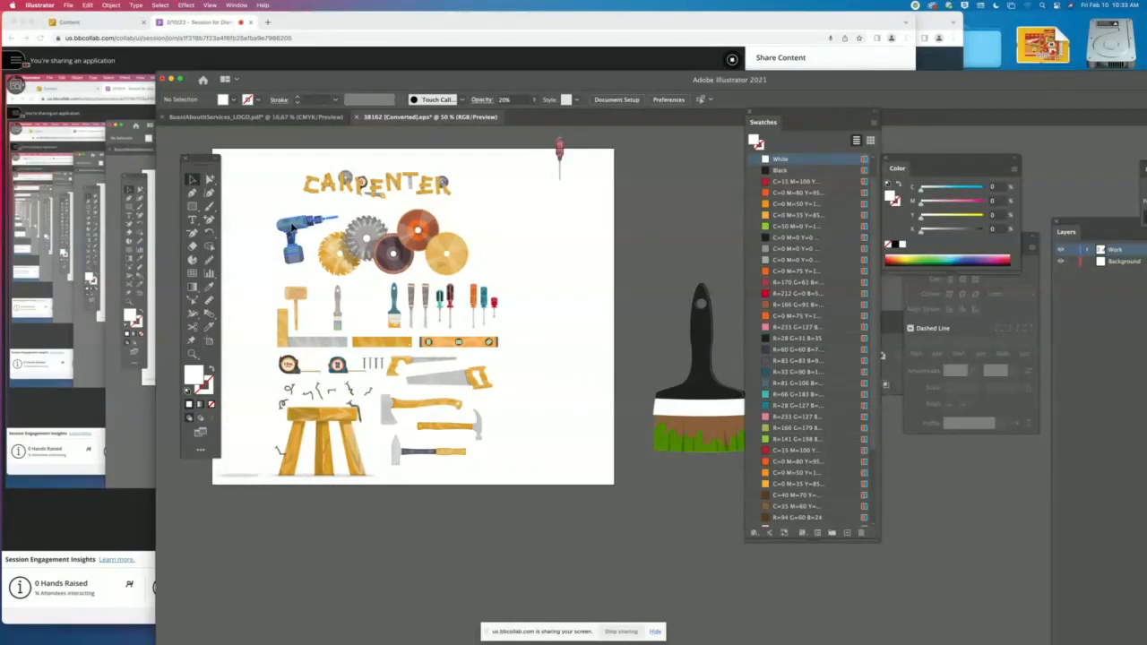
pyautogui.moveTo(324, 230)
pyautogui.mouseDown()
pyautogui.moveTo(741, 234)
pyautogui.moveTo(715, 223)
pyautogui.mouseUp()
pyautogui.hscroll(5, 715, 230)
pyautogui.hscroll(3, 696, 229)
pyautogui.scroll(5, 696, 228)
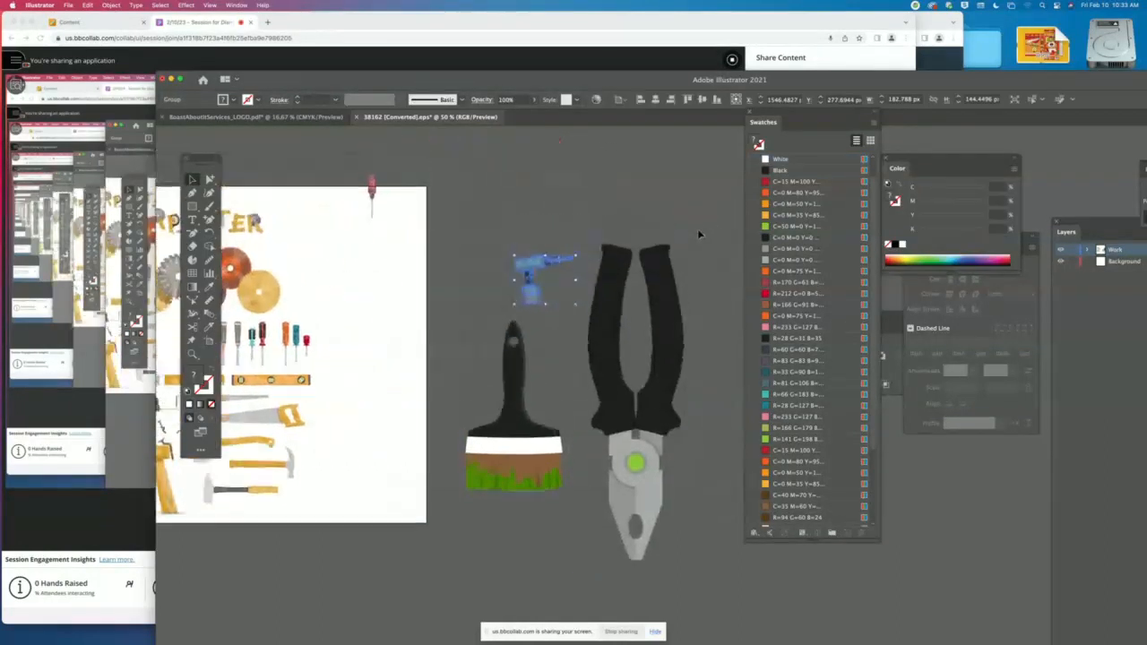
# - Undo a disproportionate enlargement of the drill, scale it up to about 720 × 573 px and place it above the pliers
pyautogui.moveTo(535, 361); pyautogui.dragTo(624, 210)
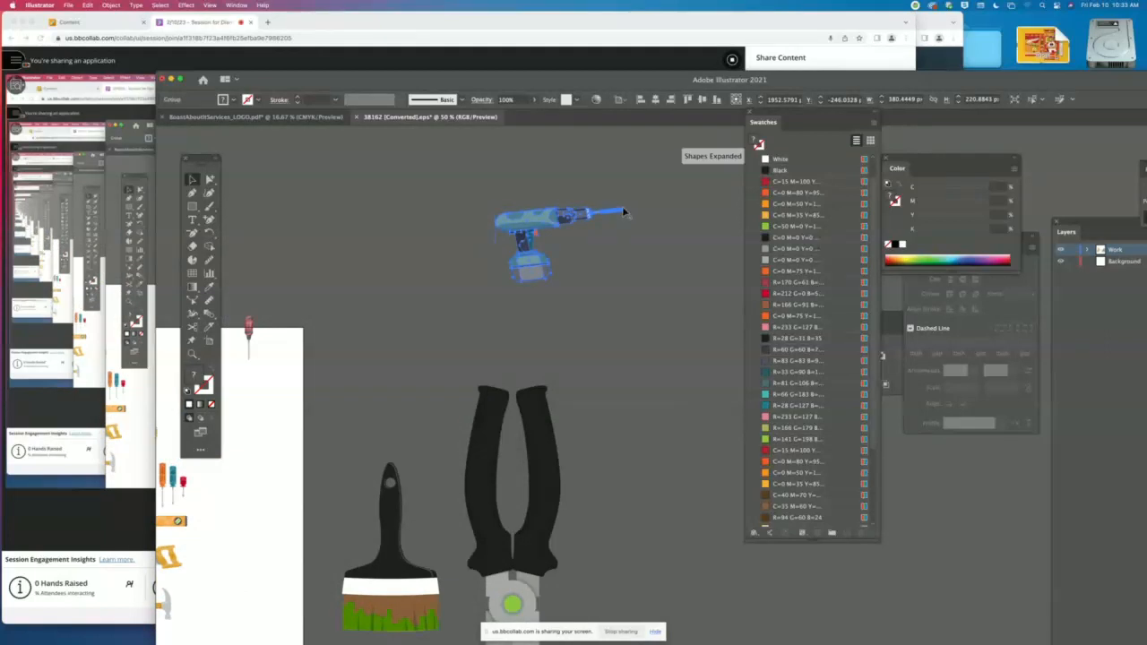
pyautogui.press('super+z')
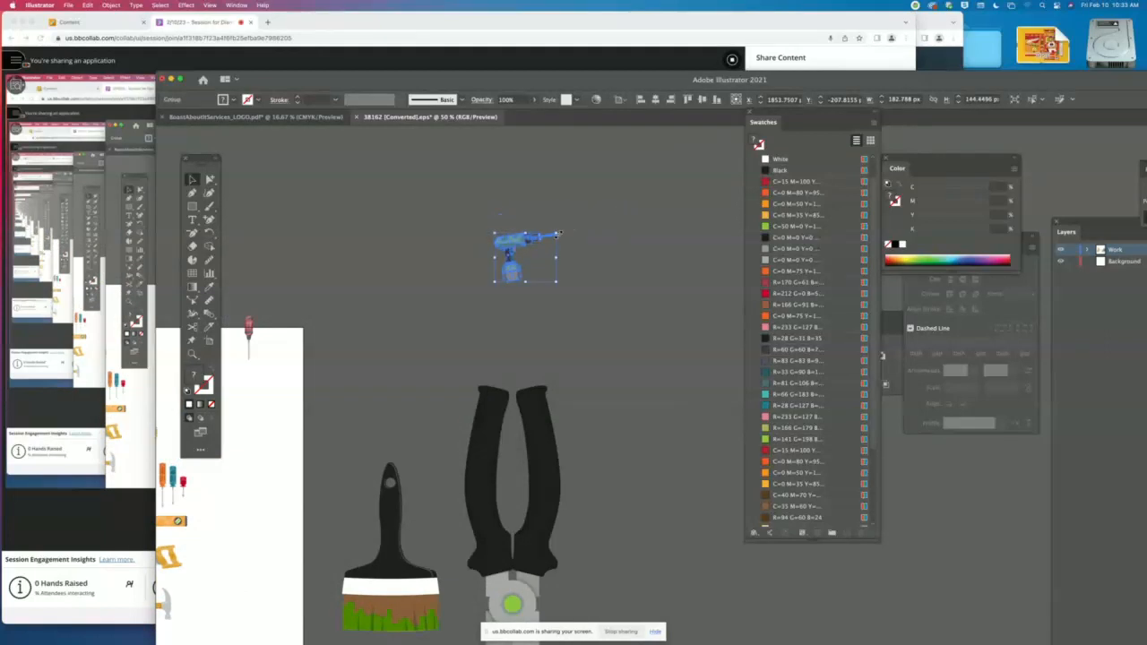
pyautogui.moveTo(559, 233); pyautogui.dragTo(736, 178)
pyautogui.moveTo(566, 240); pyautogui.dragTo(485, 304)
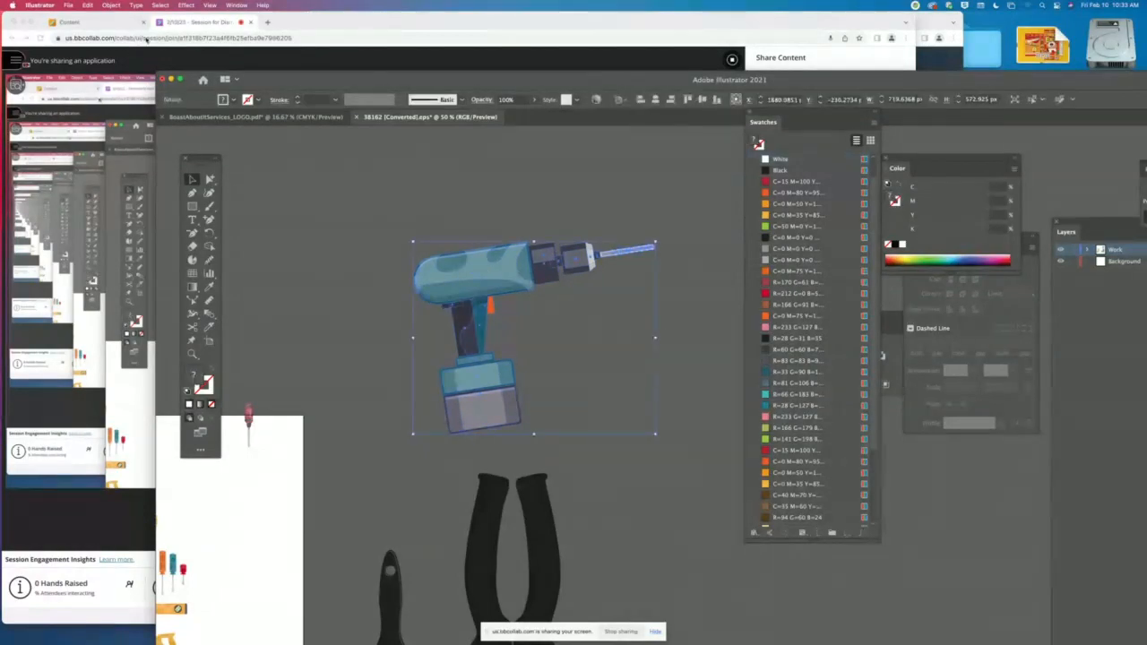
# - Ungroup the enlarged drill and leave nothing selected
pyautogui.click(110, 5)
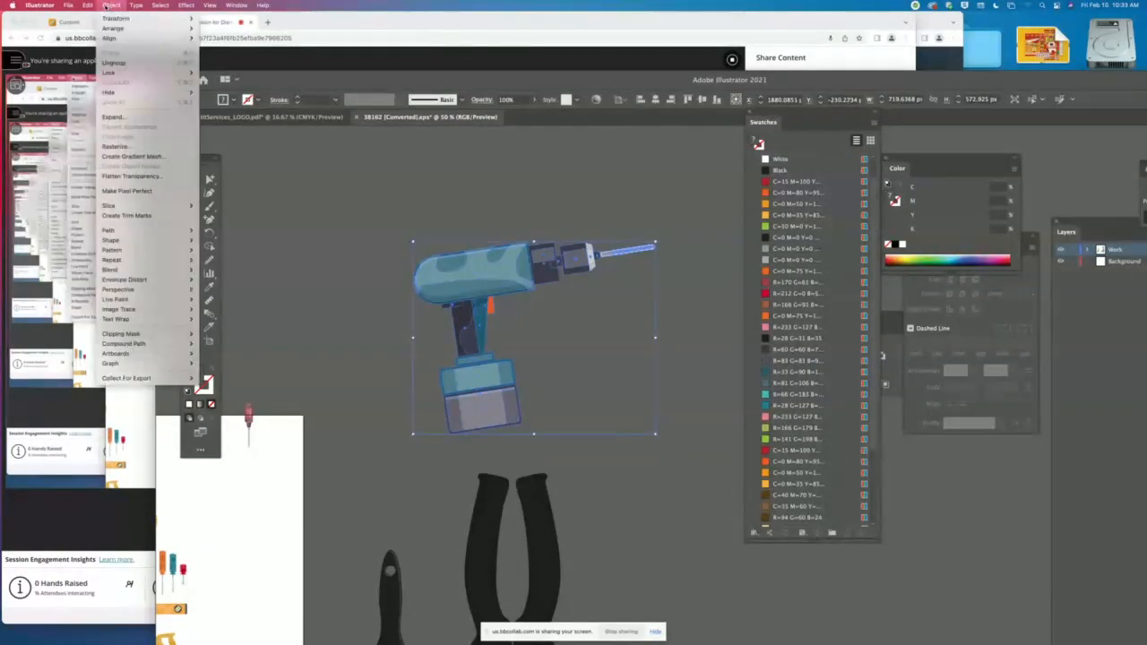
pyautogui.click(126, 64)
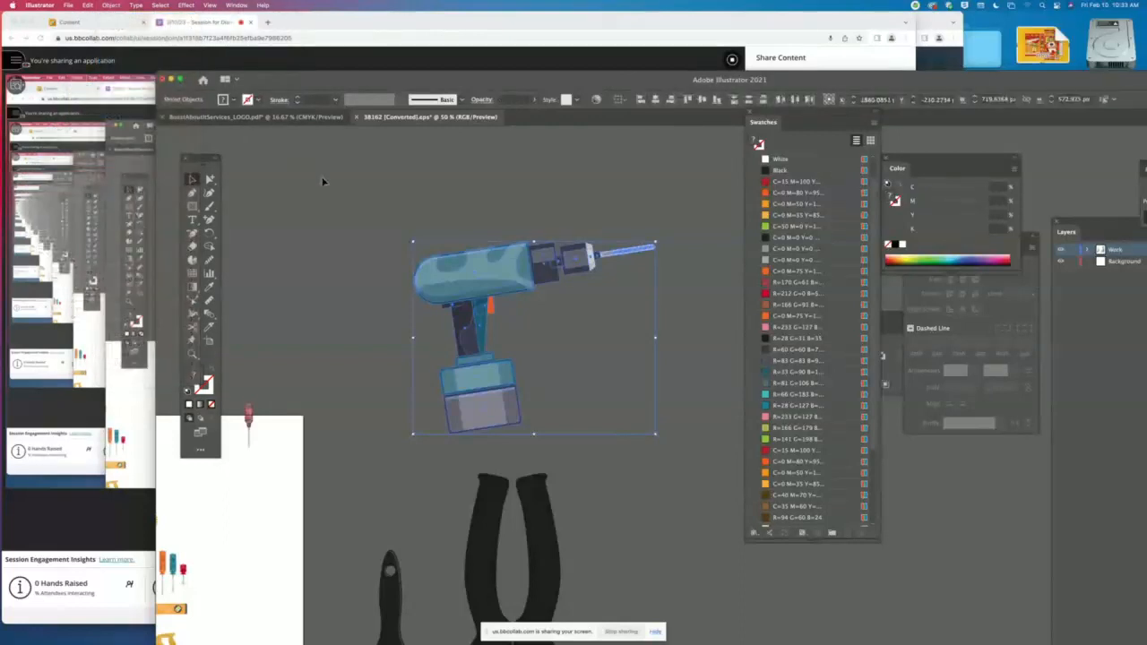
pyautogui.click(393, 242)
# - Select the translucent white shape over the drill's body and switch the document to outline view
pyautogui.scroll(-2, 479, 327)
pyautogui.scroll(-3, 479, 327)
pyautogui.hscroll(2, 479, 327)
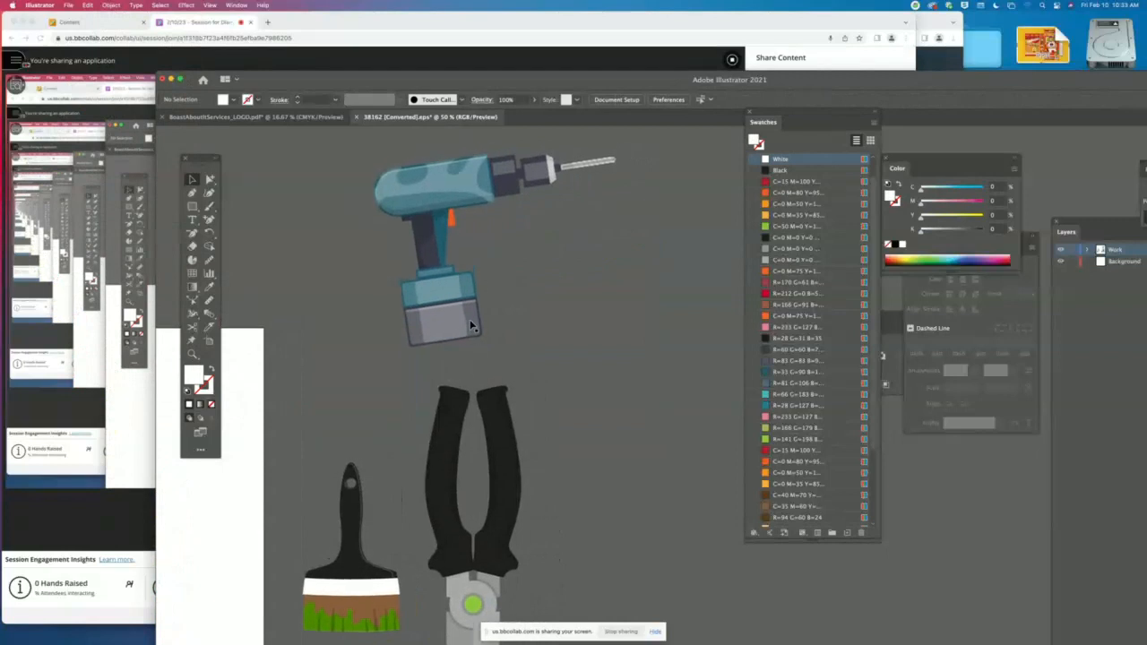
pyautogui.scroll(2, 389, 289)
pyautogui.press('a')
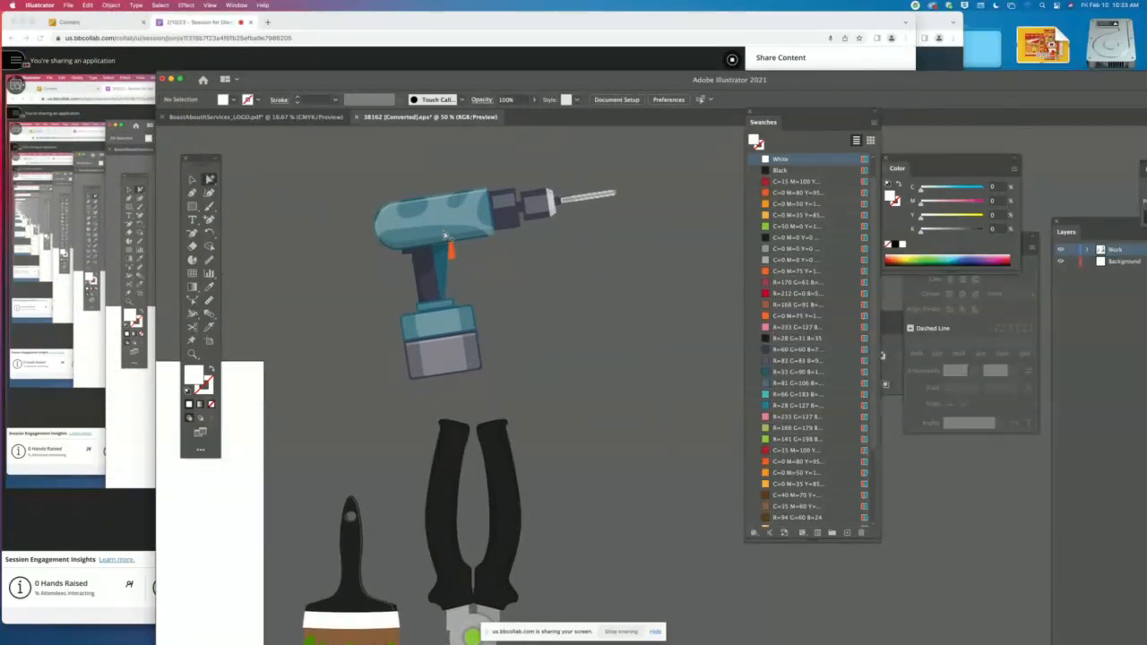
pyautogui.click(433, 239)
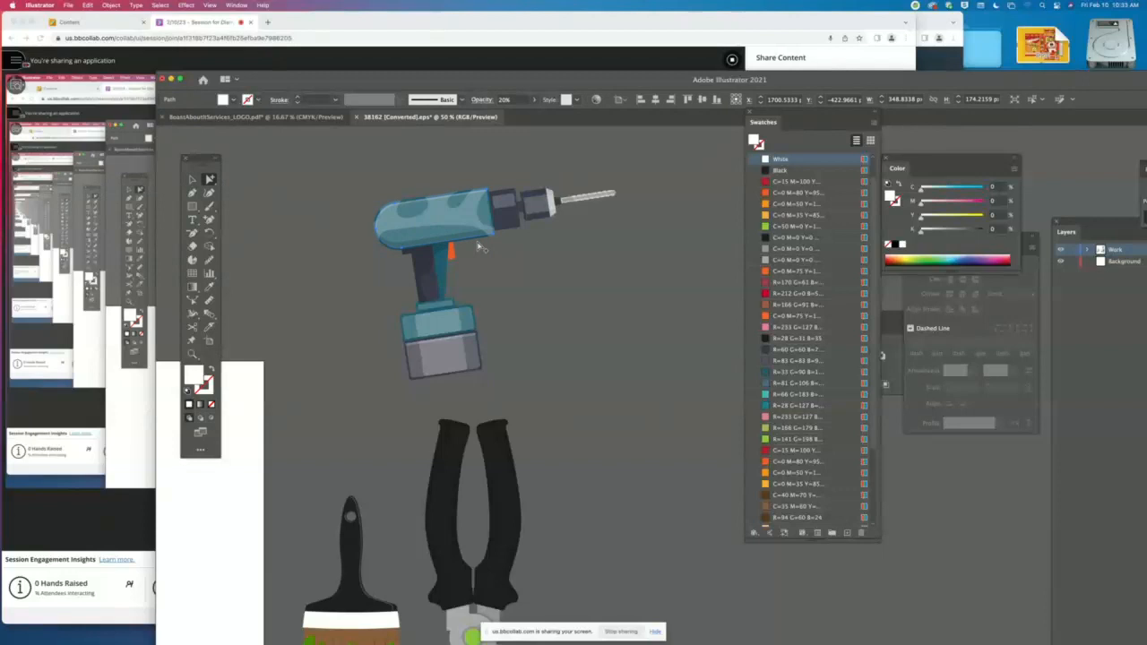
pyautogui.hotkey('shift', 'b')
pyautogui.press('super+y')
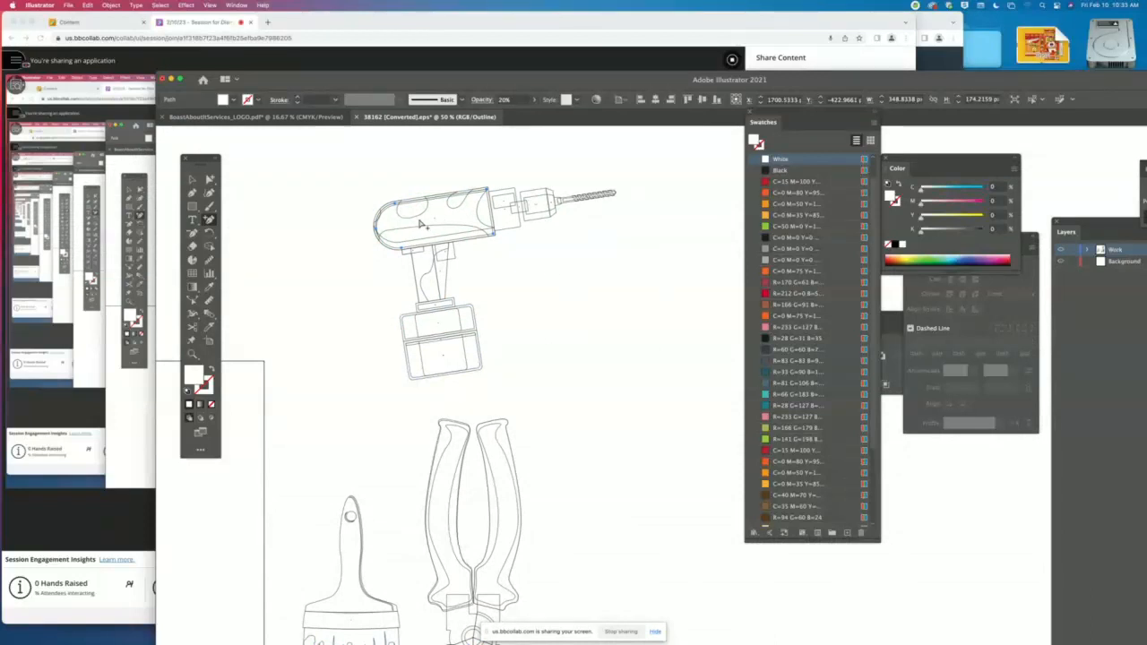
# - Return the document to preview mode, switch to the Direct Selection tool and clear the selection
pyautogui.press('super+y')
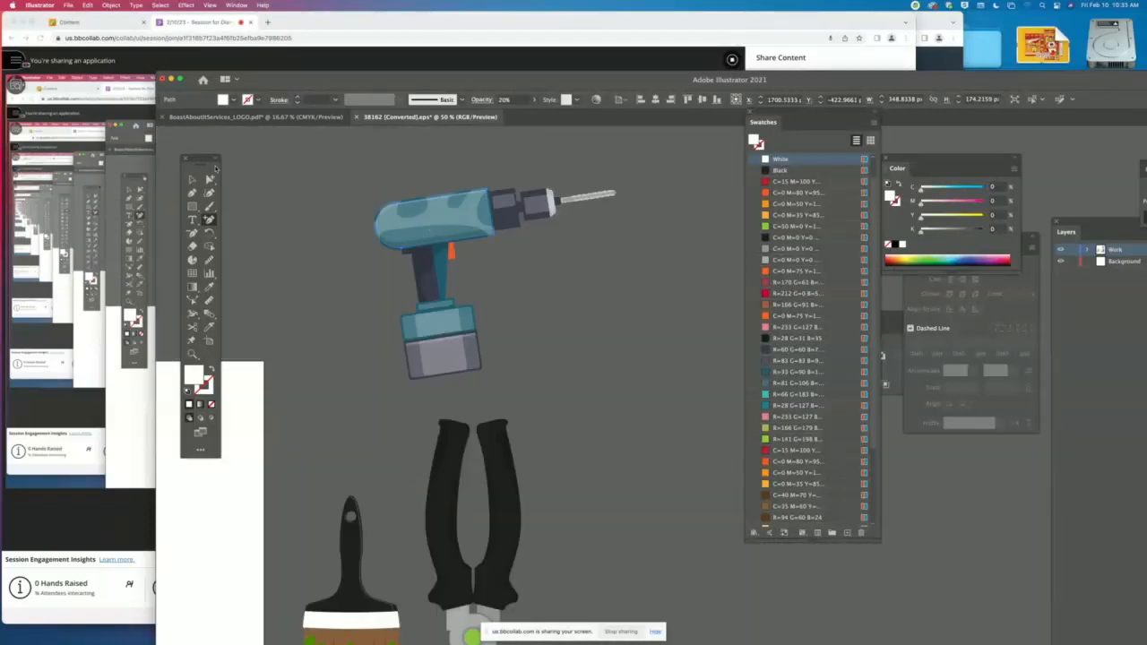
pyautogui.click(296, 197)
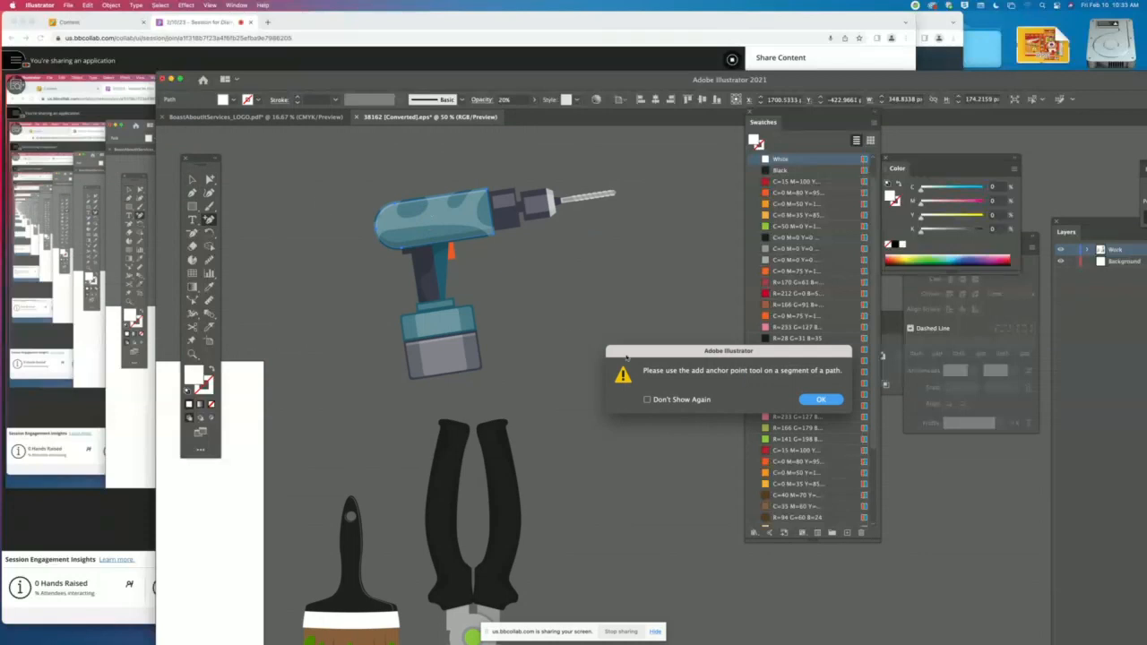
pyautogui.click(814, 401)
pyautogui.click(209, 191)
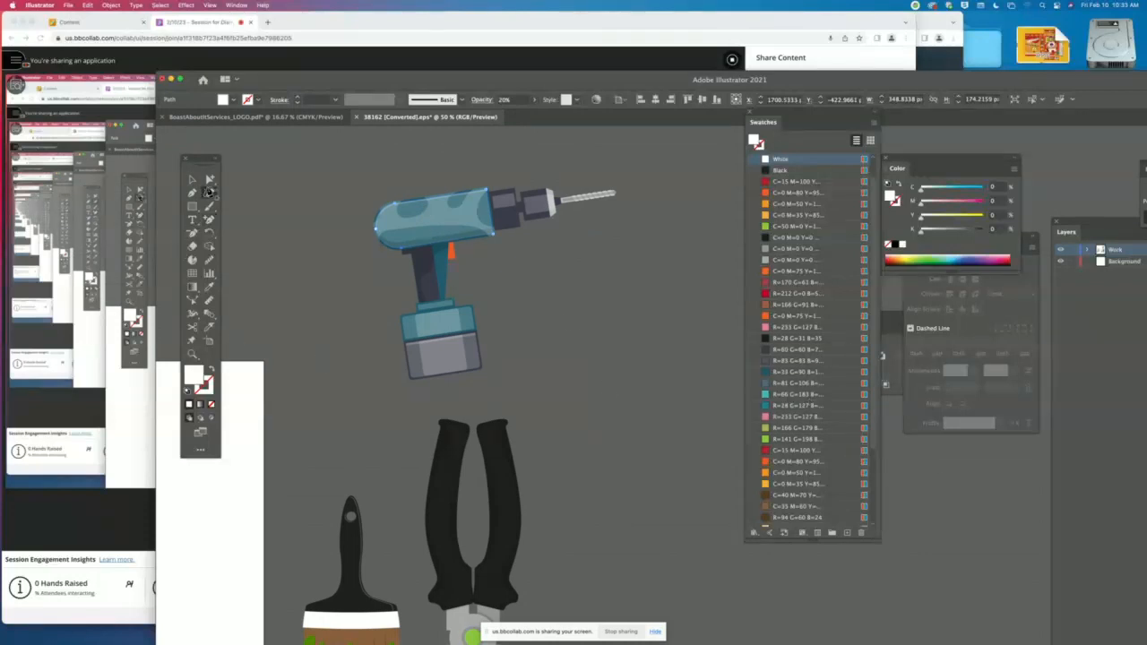
pyautogui.click(209, 180)
pyautogui.click(310, 236)
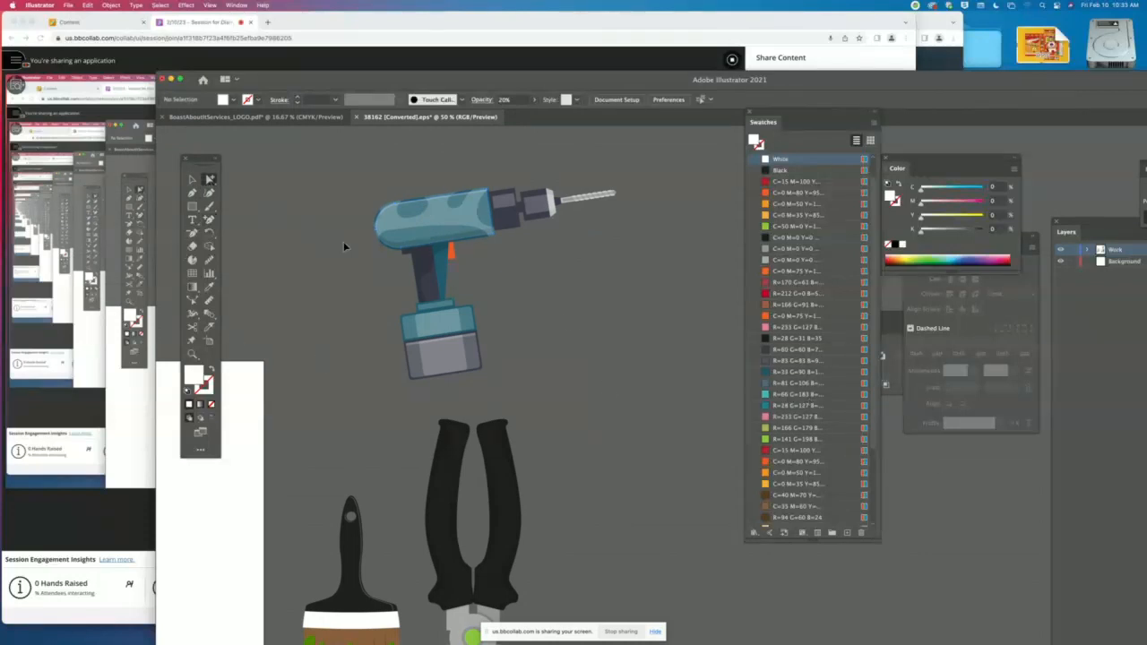
# - Pull the translucent white shape with the oval cut-outs off the drill's body and delete it
pyautogui.press('super+minus')
pyautogui.press('super+equal')
pyautogui.press('super+equal')
pyautogui.press('super+equal')
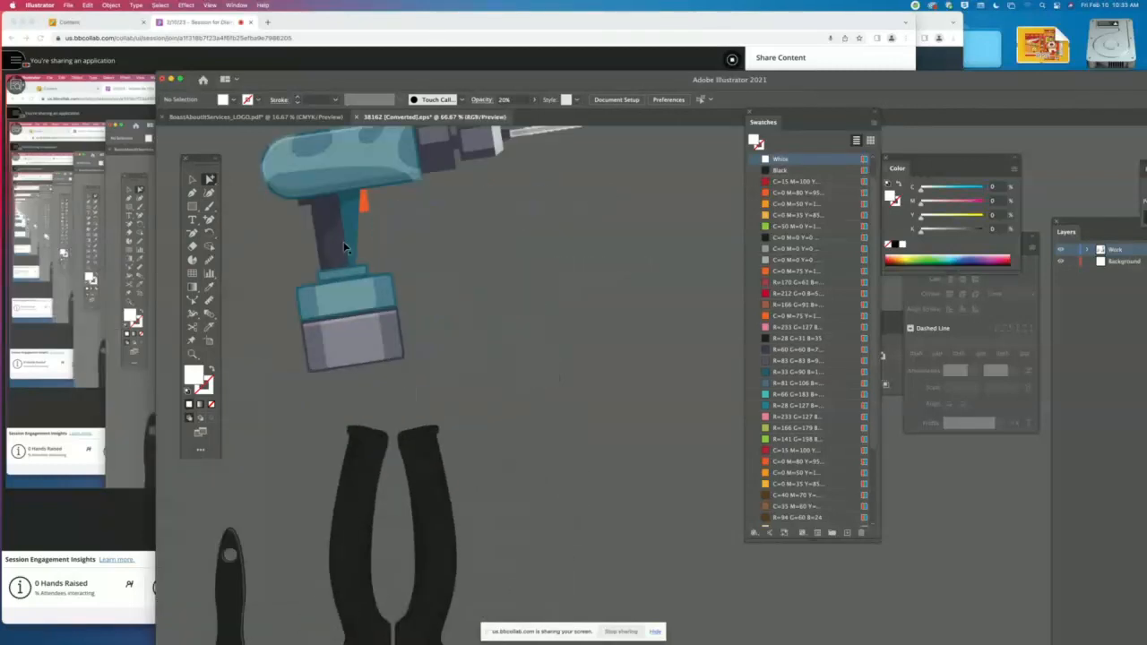
pyautogui.scroll(10, 349, 251)
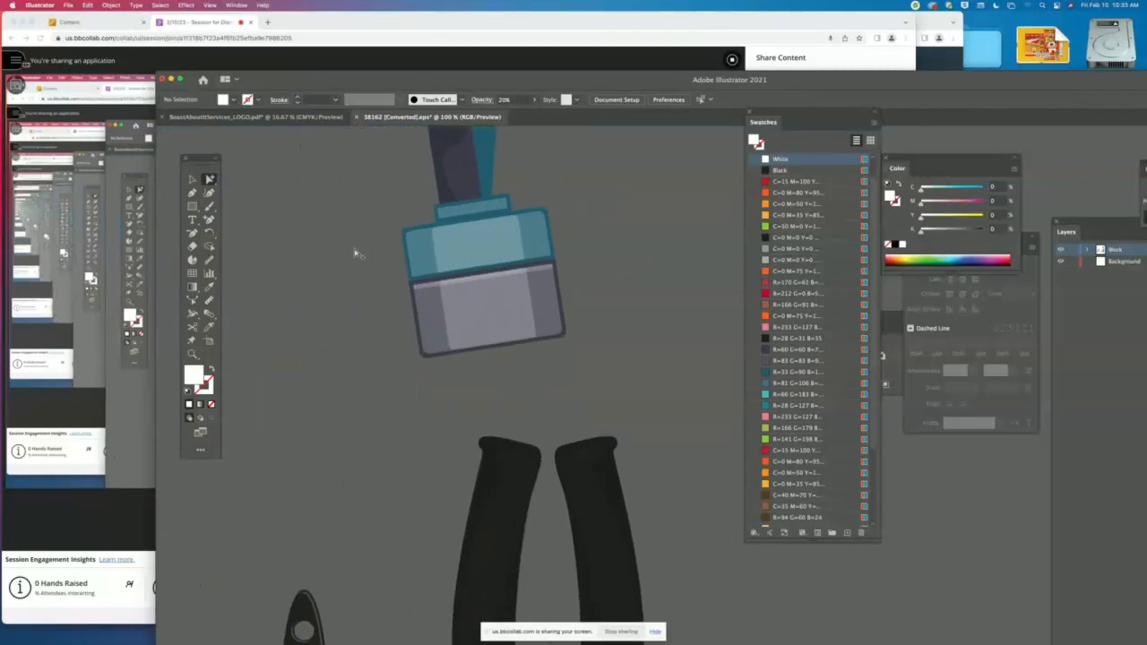
pyautogui.moveTo(395, 260); pyautogui.dragTo(266, 175)
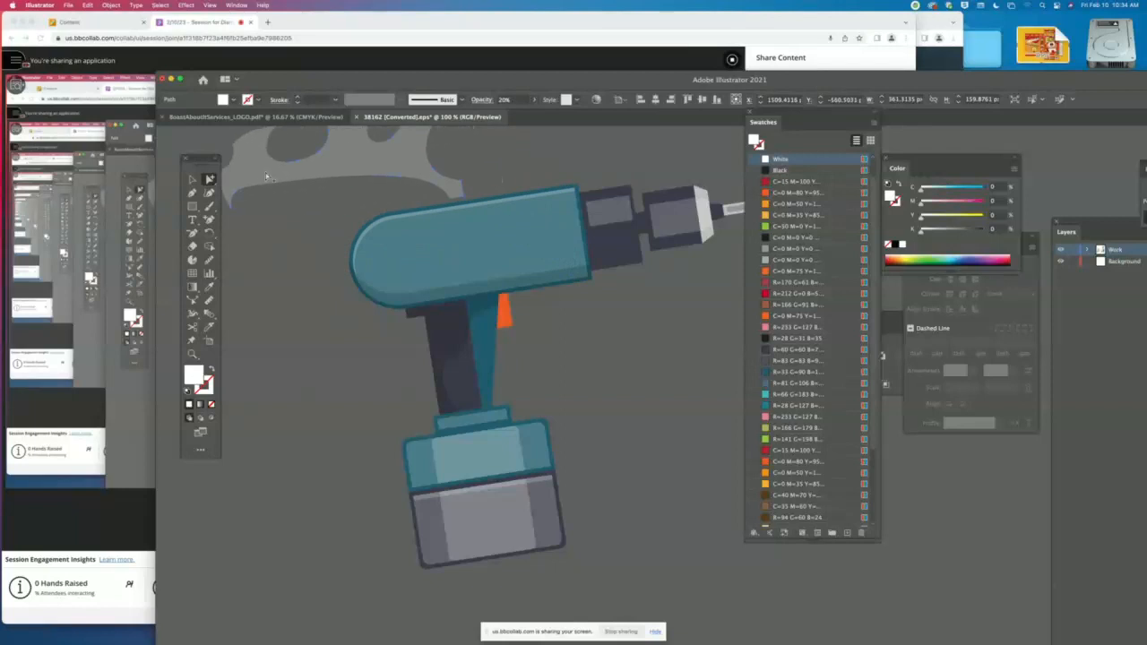
pyautogui.press('Delete')
# - Fill the drill's teal body with the green C=50 M=0 swatch and leave nothing selected
pyautogui.click(437, 283)
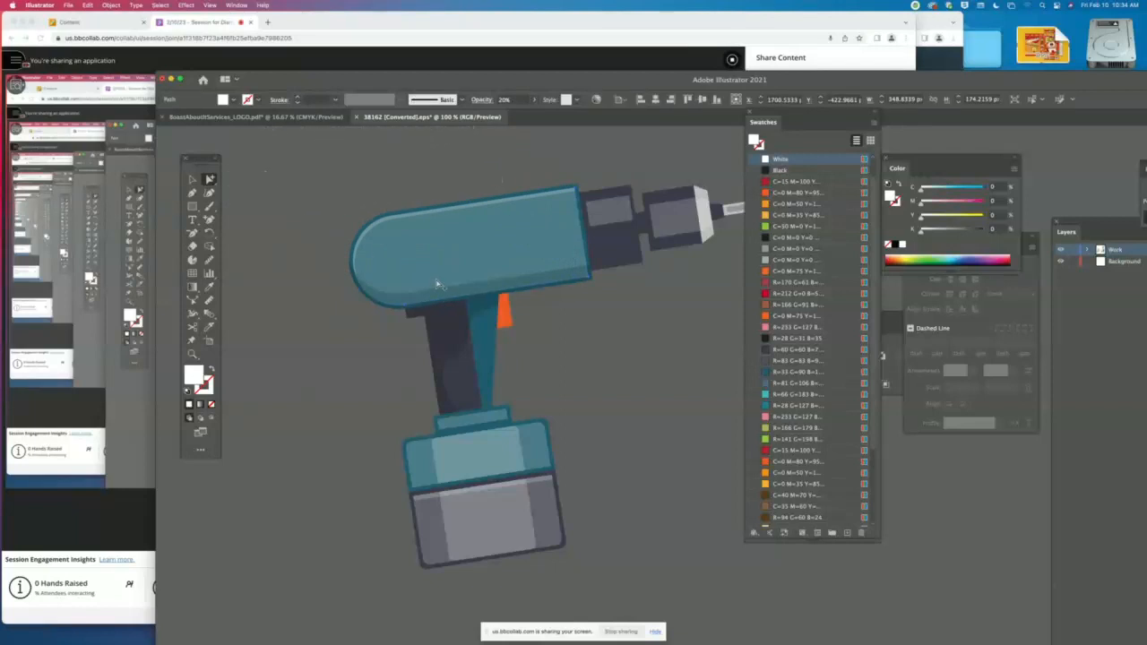
pyautogui.click(357, 240)
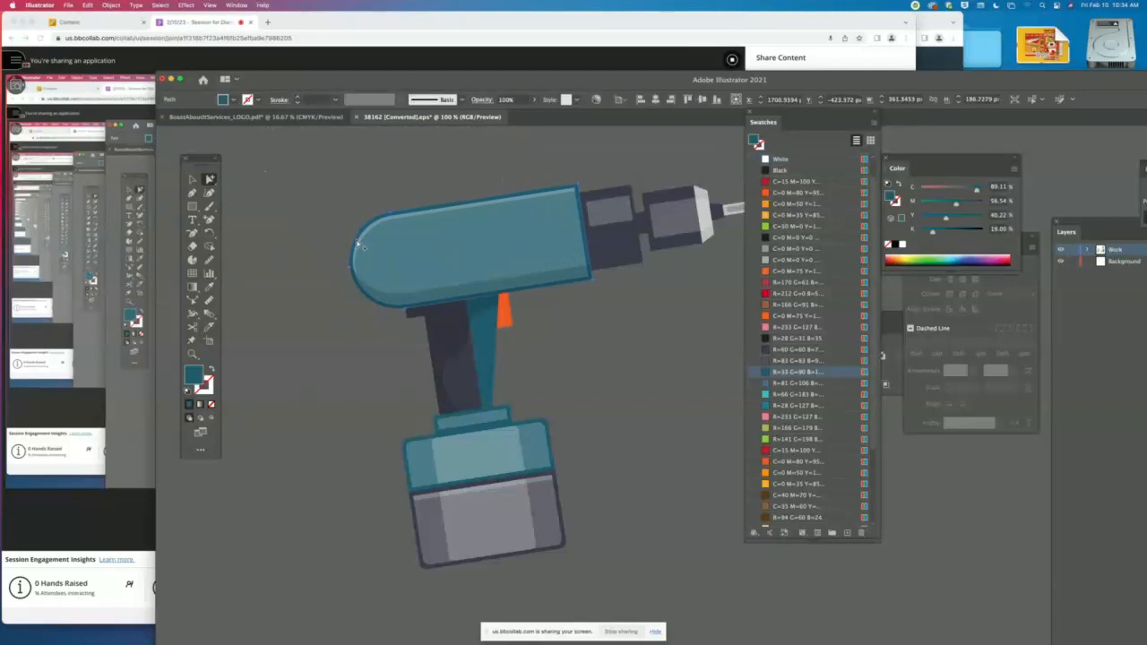
pyautogui.click(780, 226)
pyautogui.press('super+shift+a')
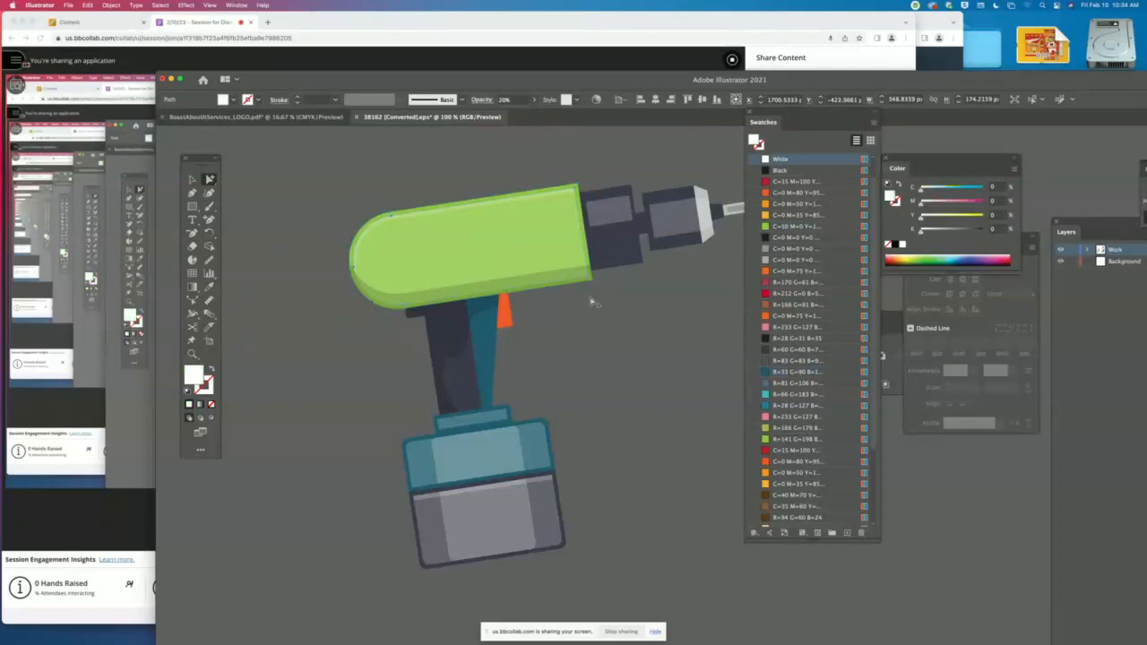
# - Fill the two dark blocks of the drill's chuck with the near-black C=0 M=0 Y=0 swatch
pyautogui.hscroll(5, 660, 307)
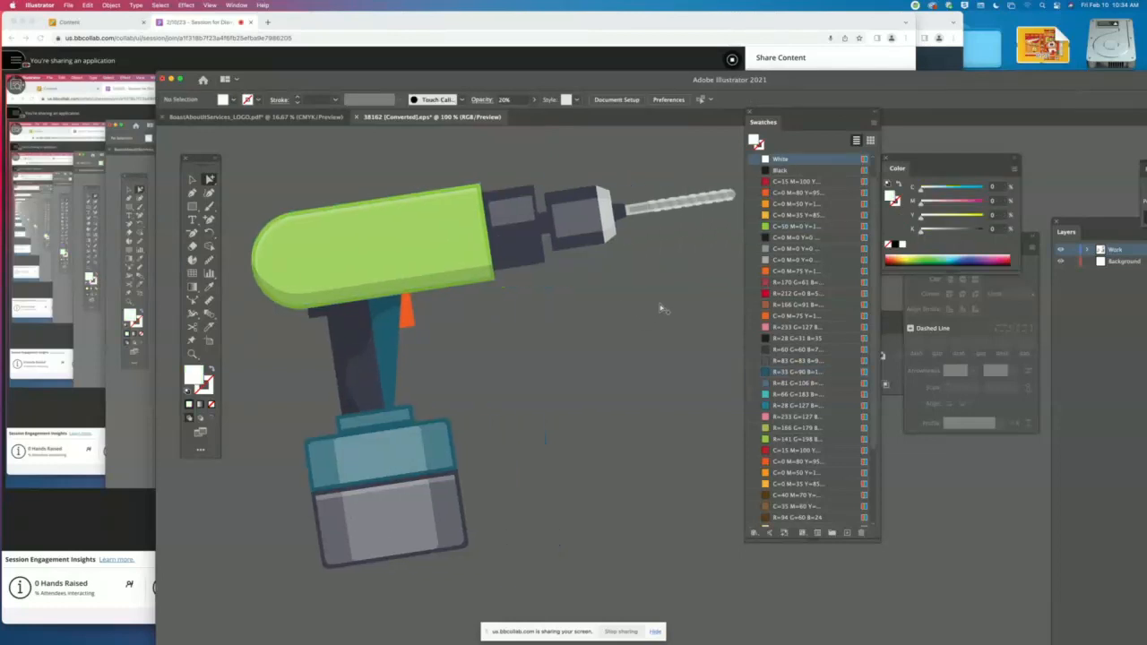
pyautogui.click(575, 227)
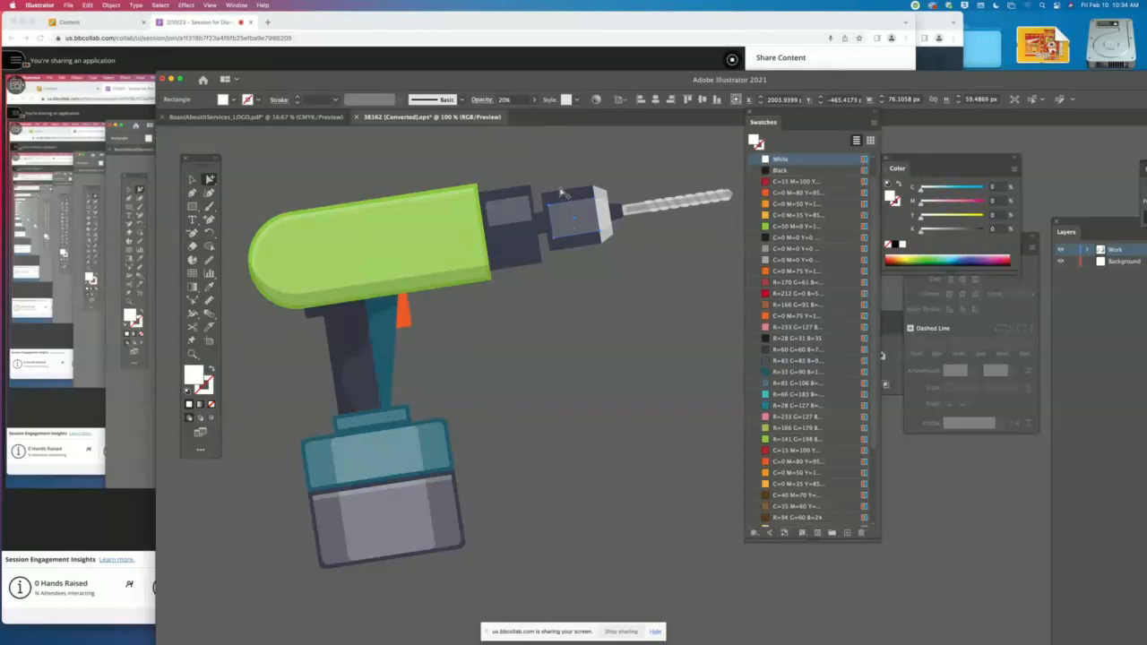
pyautogui.click(562, 193)
pyautogui.click(797, 237)
pyautogui.click(521, 231)
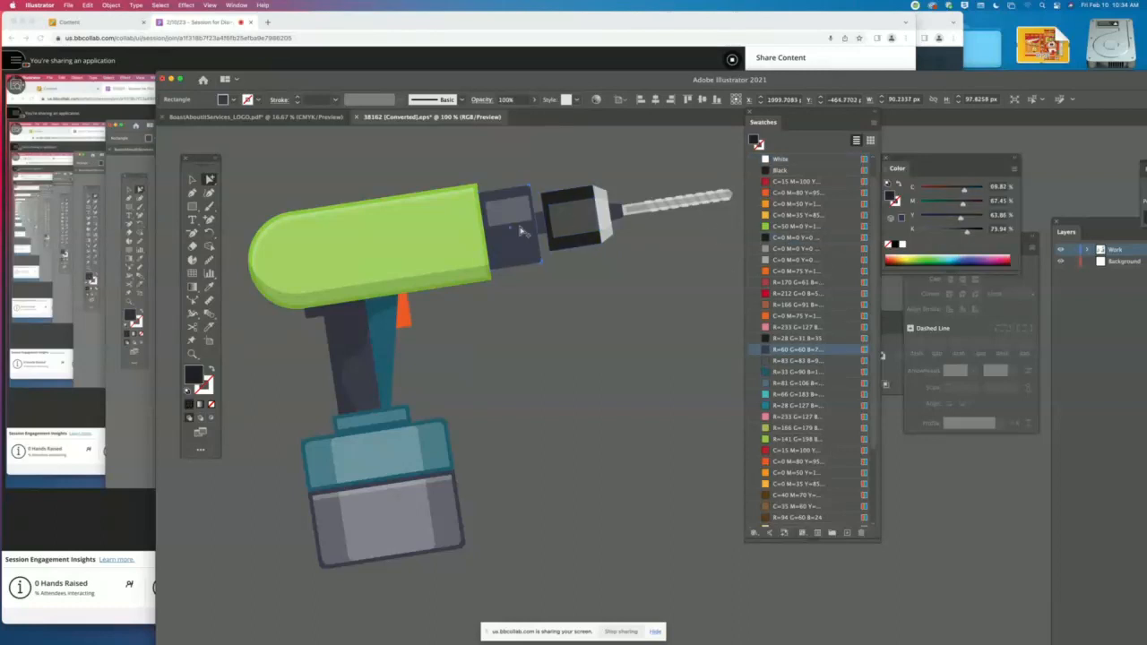
pyautogui.click(797, 241)
# - Fill the connector between the chuck blocks with the near-black C=0 M=0 Y=0 swatch and the handle's teal front piece with White
pyautogui.click(539, 221)
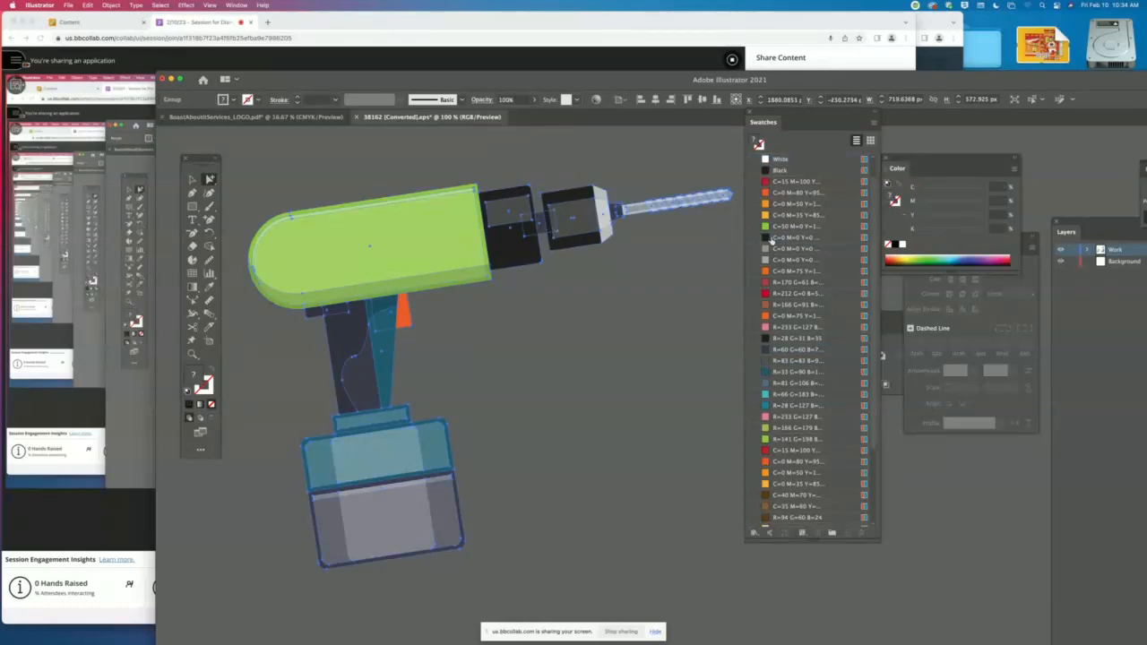
pyautogui.click(638, 286)
pyautogui.click(541, 227)
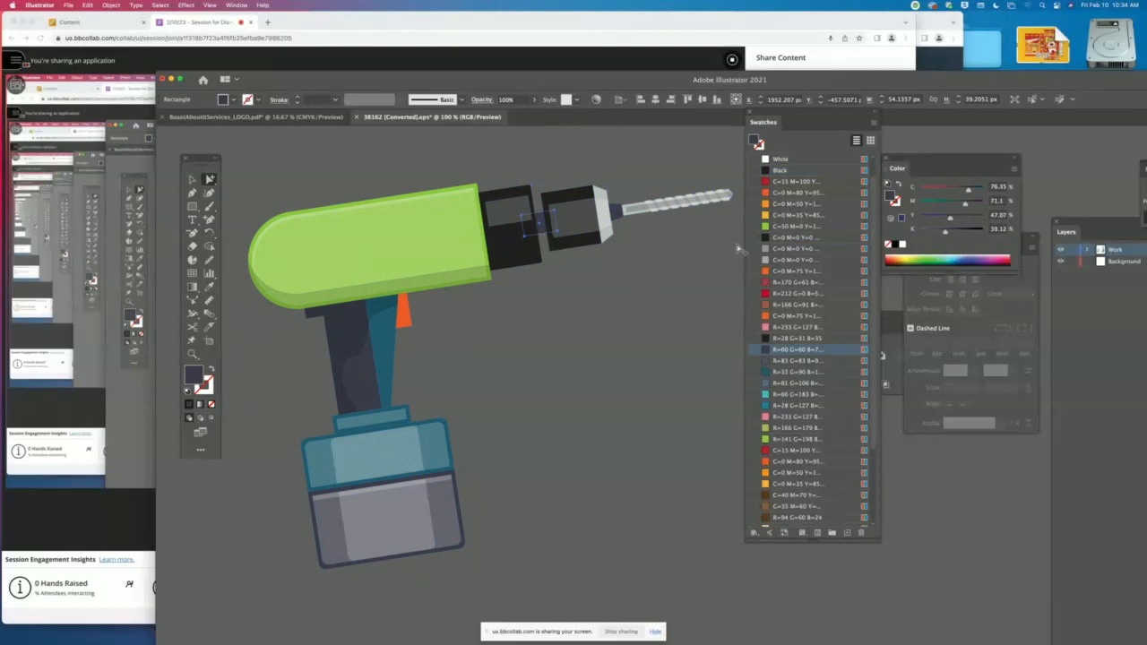
pyautogui.click(781, 237)
pyautogui.click(395, 328)
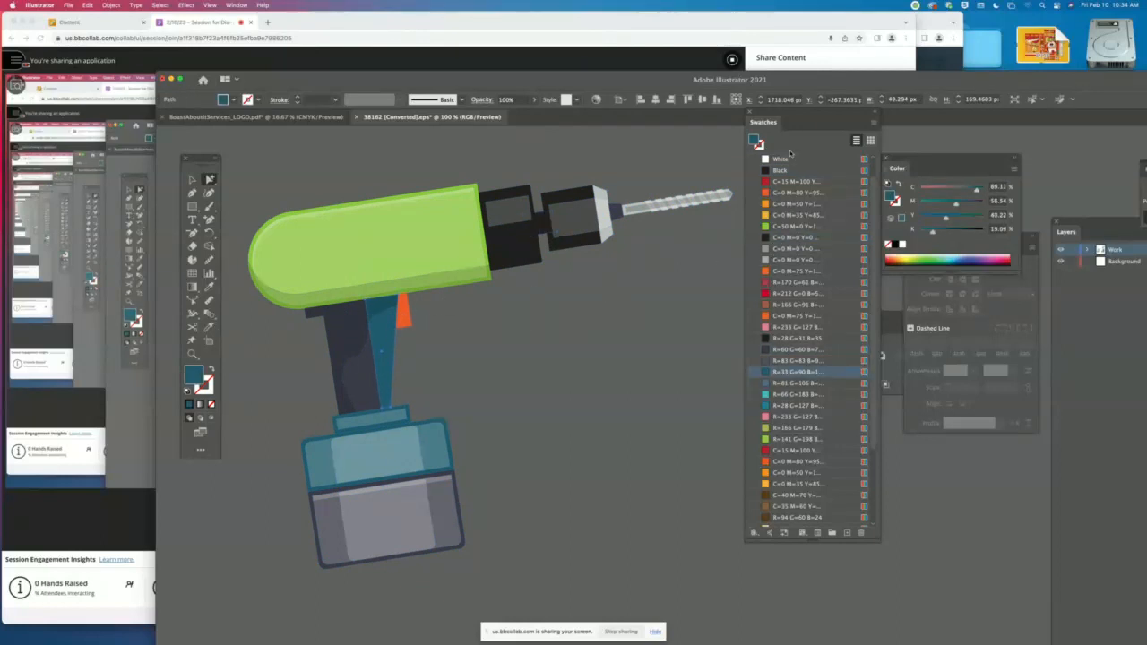
pyautogui.click(790, 158)
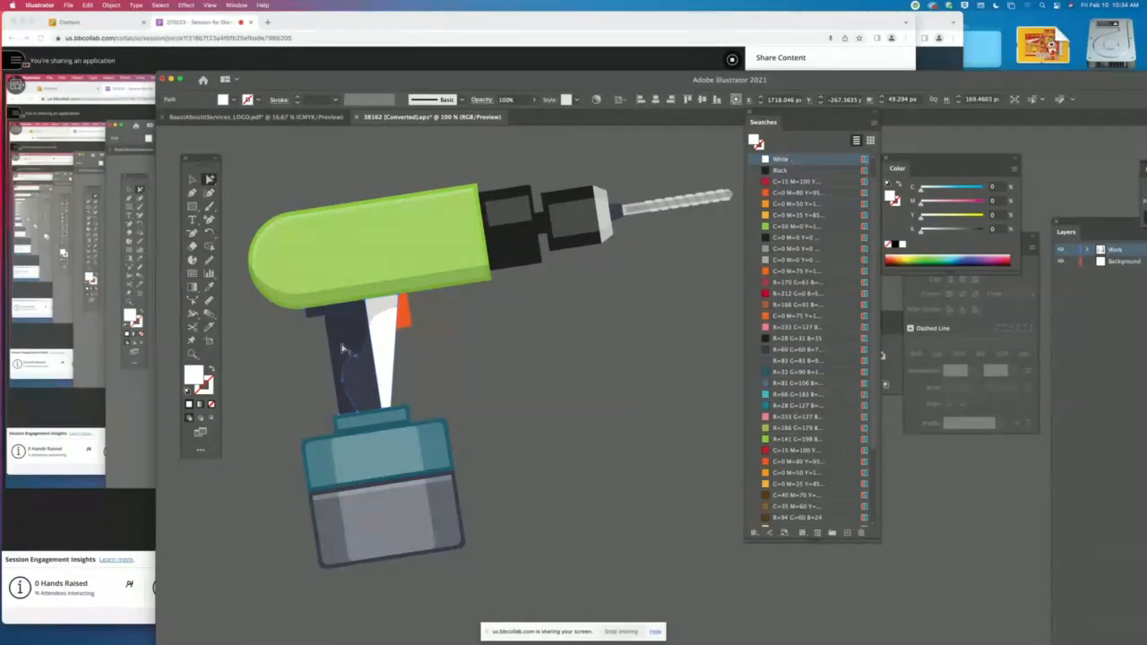
# - Try filling the translucent shadow over the drill's handle with Black, and undo that fill
pyautogui.click(342, 348)
pyautogui.scroll(-10, 524, 387)
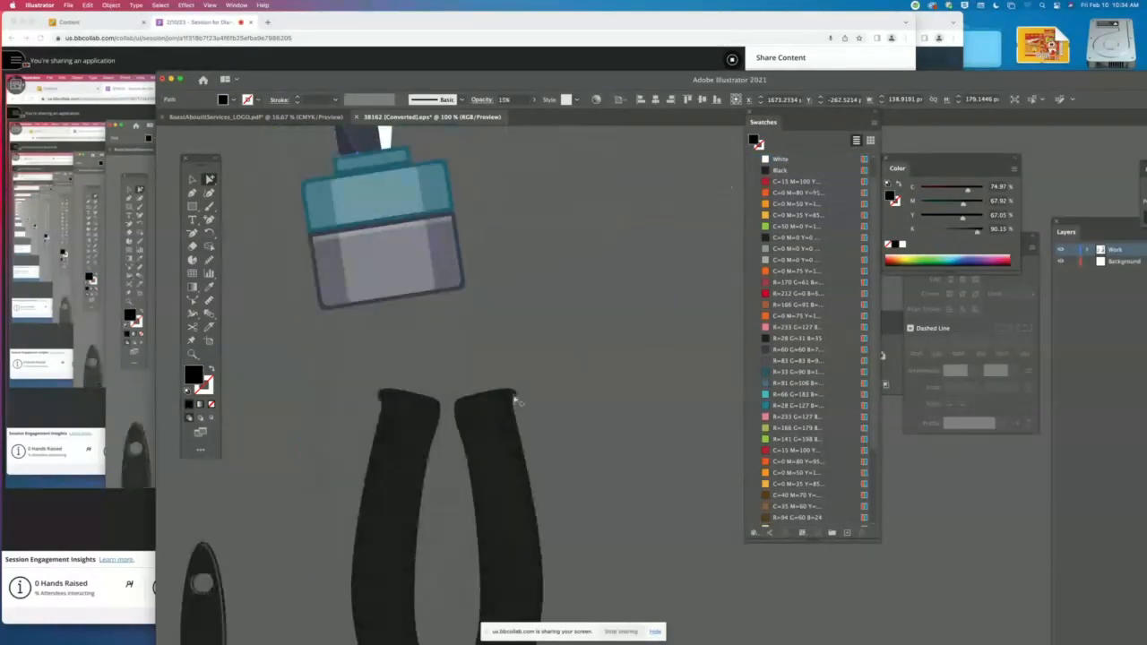
pyautogui.scroll(12, 517, 397)
pyautogui.scroll(-3, 515, 397)
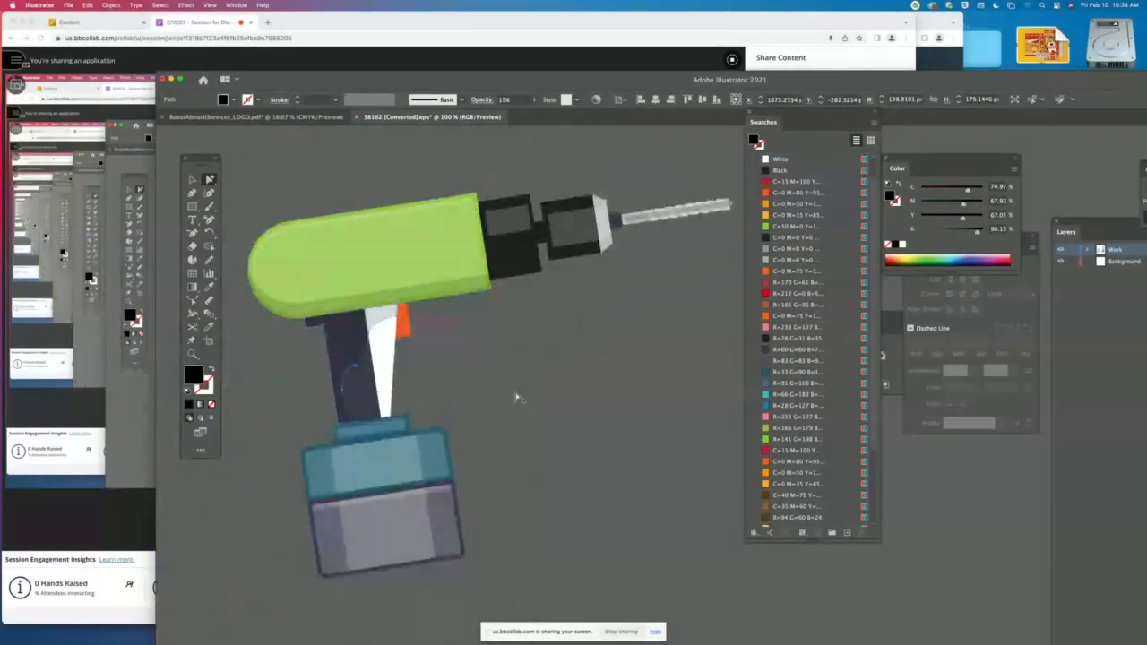
pyautogui.click(799, 170)
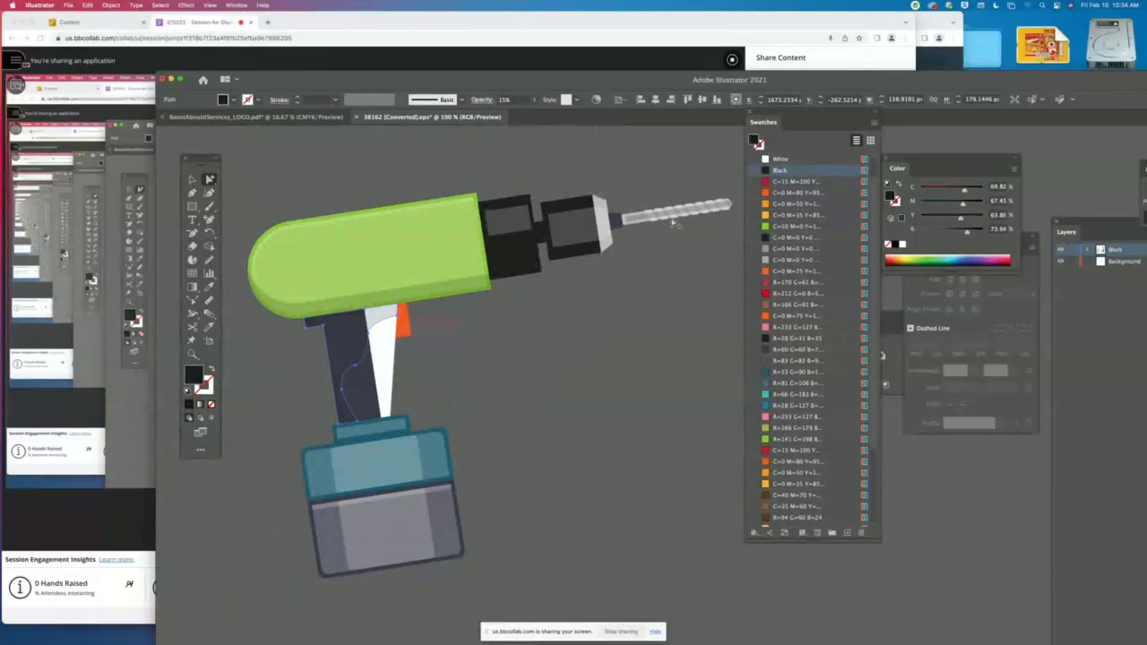
pyautogui.press('super+z')
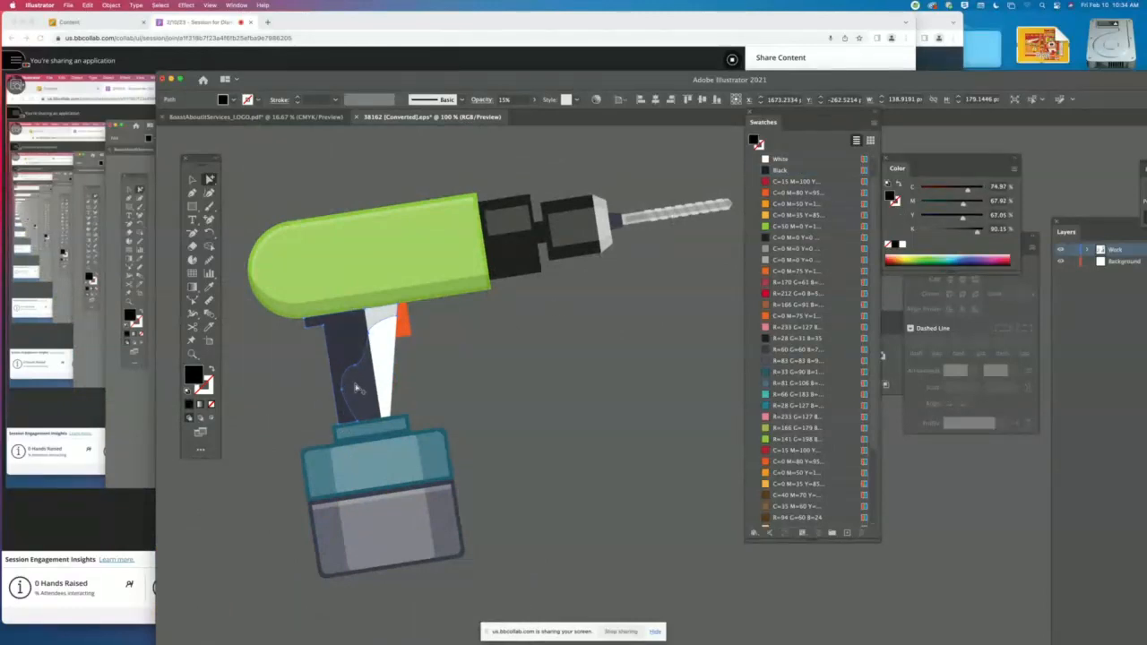
# - Fill the dark rectangle of the drill's handle with Black
pyautogui.click(360, 385)
pyautogui.click(779, 171)
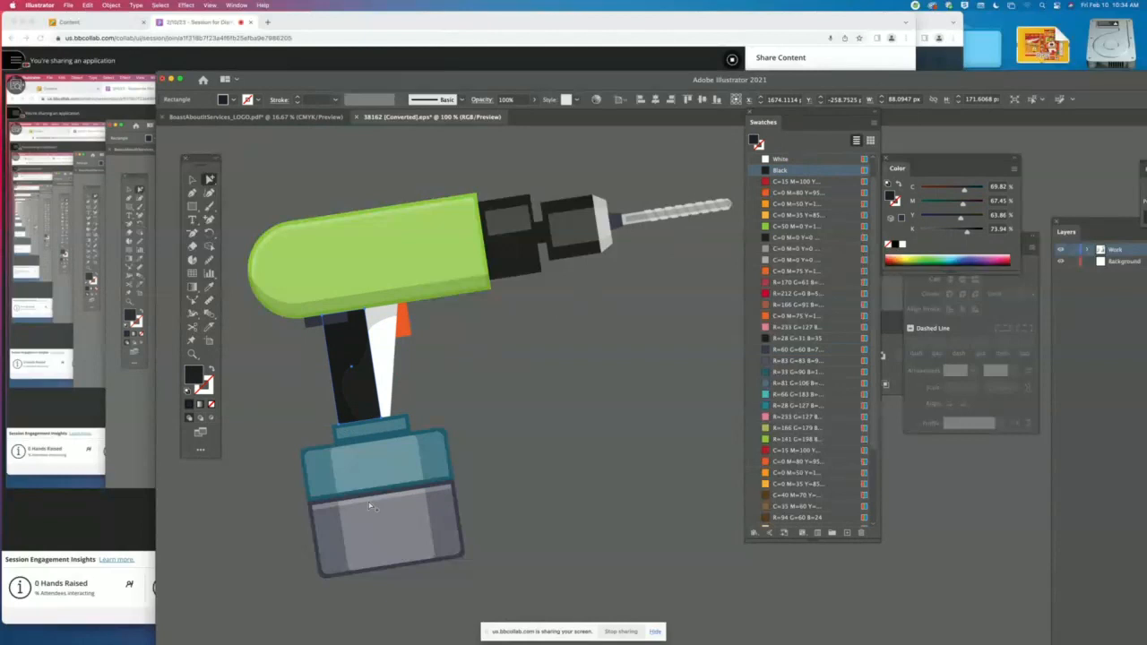
# - Try to recolour the small bracket under the drill's body Black, and undo the shadow fill and the accidental nudge of the drill
pyautogui.click(329, 330)
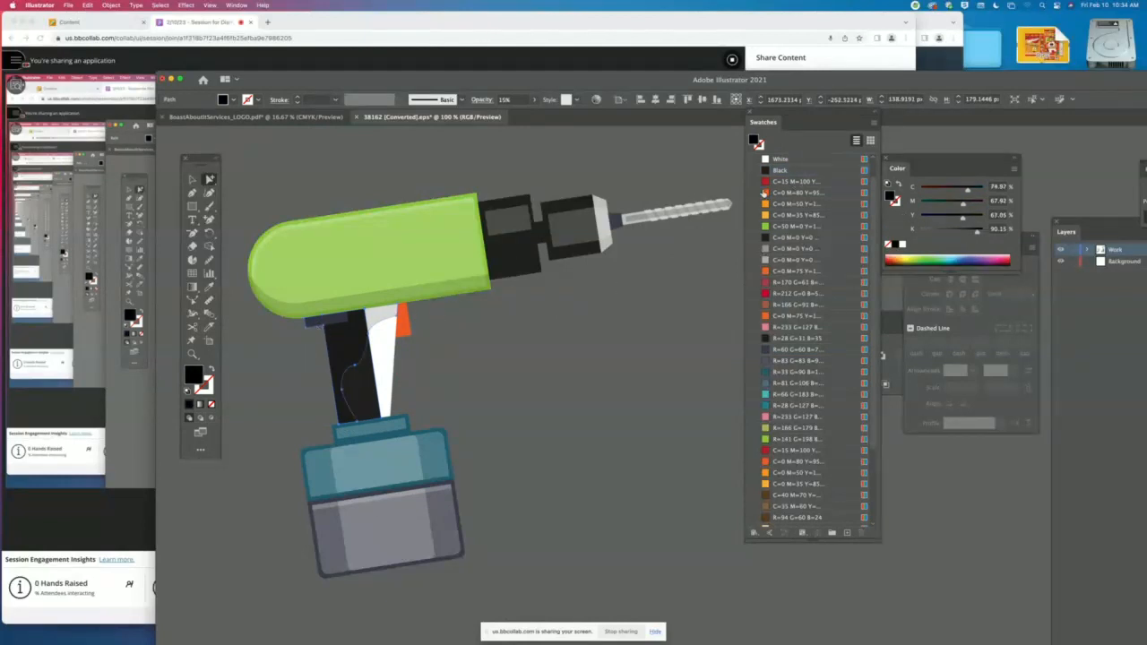
pyautogui.press('super+a')
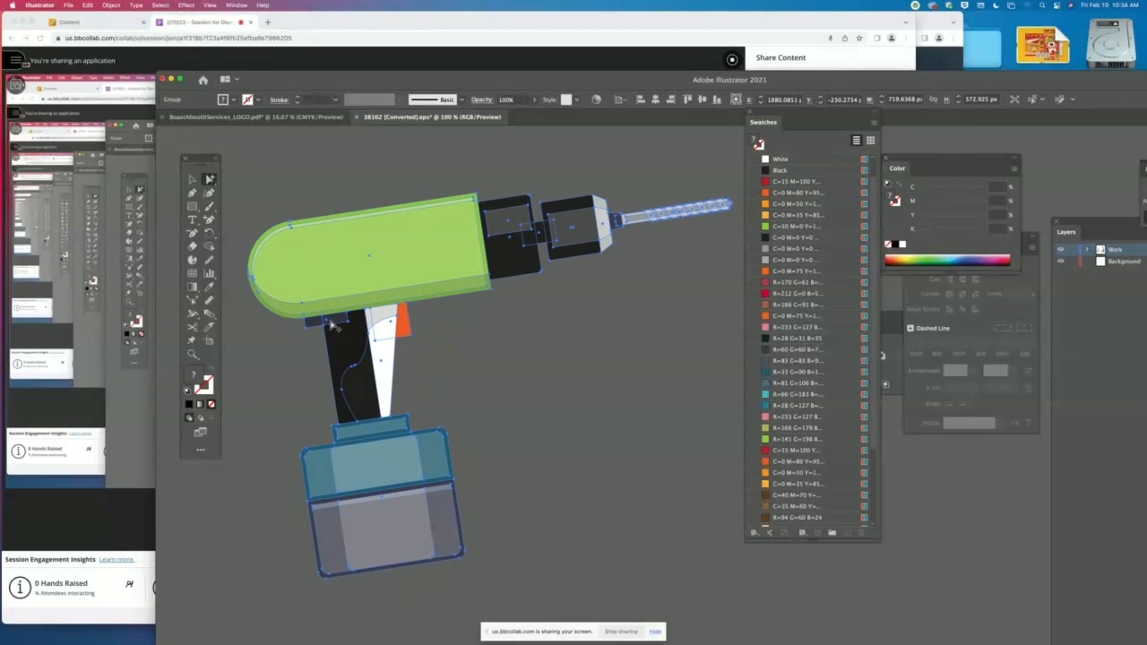
pyautogui.moveTo(330, 322)
pyautogui.mouseDown()
pyautogui.moveTo(321, 328)
pyautogui.moveTo(331, 321)
pyautogui.mouseUp()
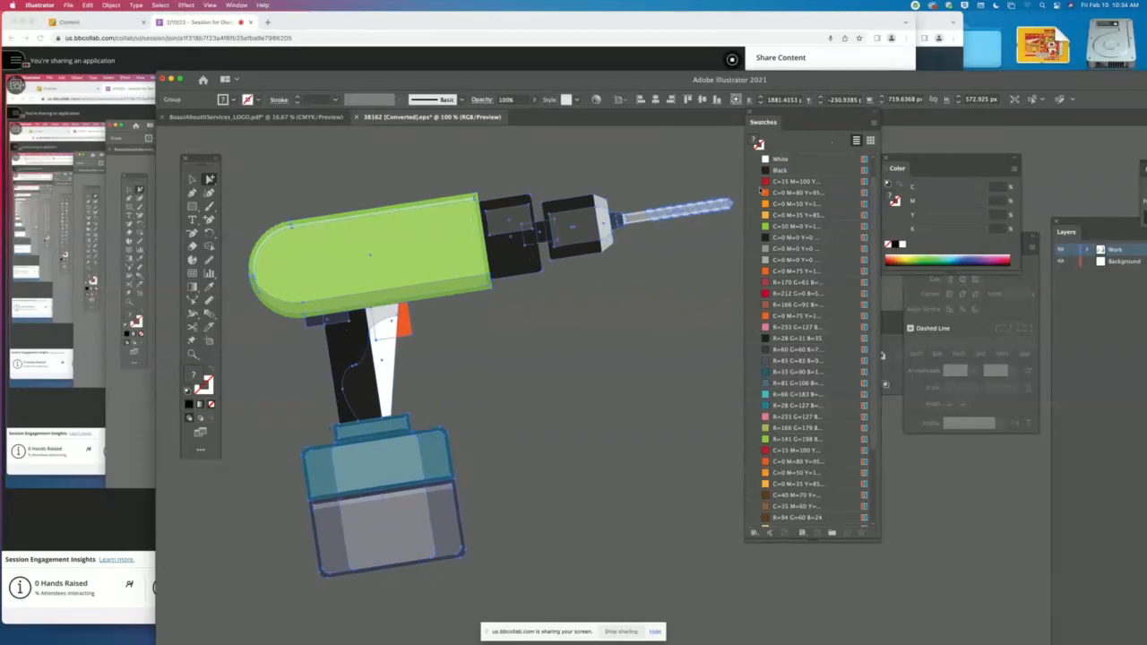
pyautogui.click(641, 334)
pyautogui.click(327, 325)
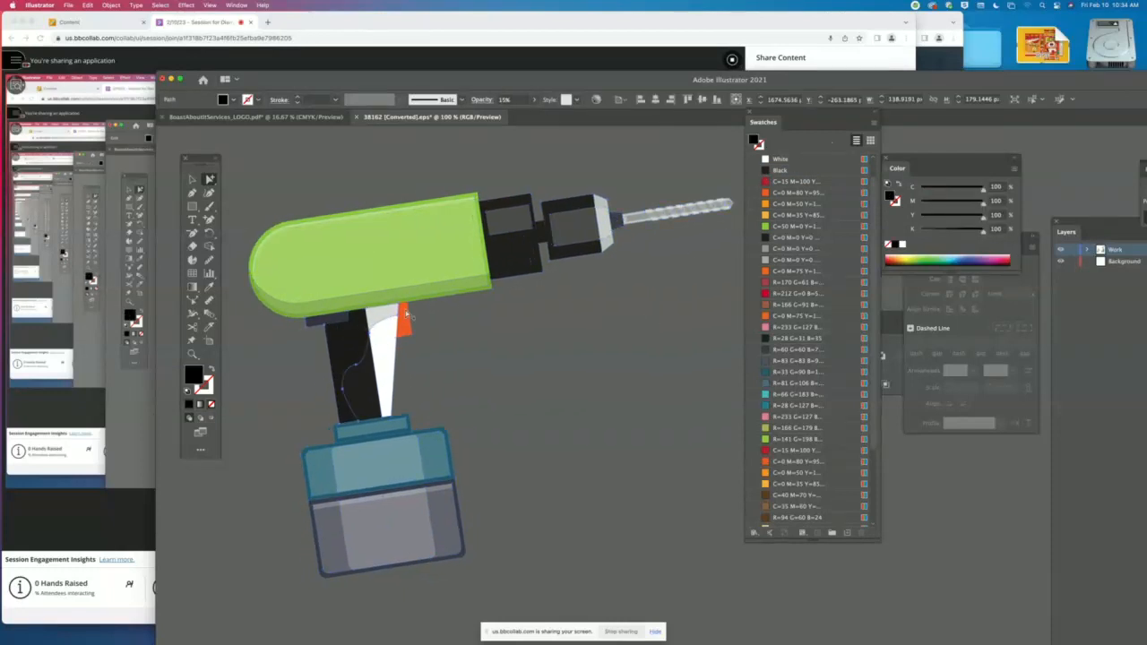
pyautogui.click(769, 171)
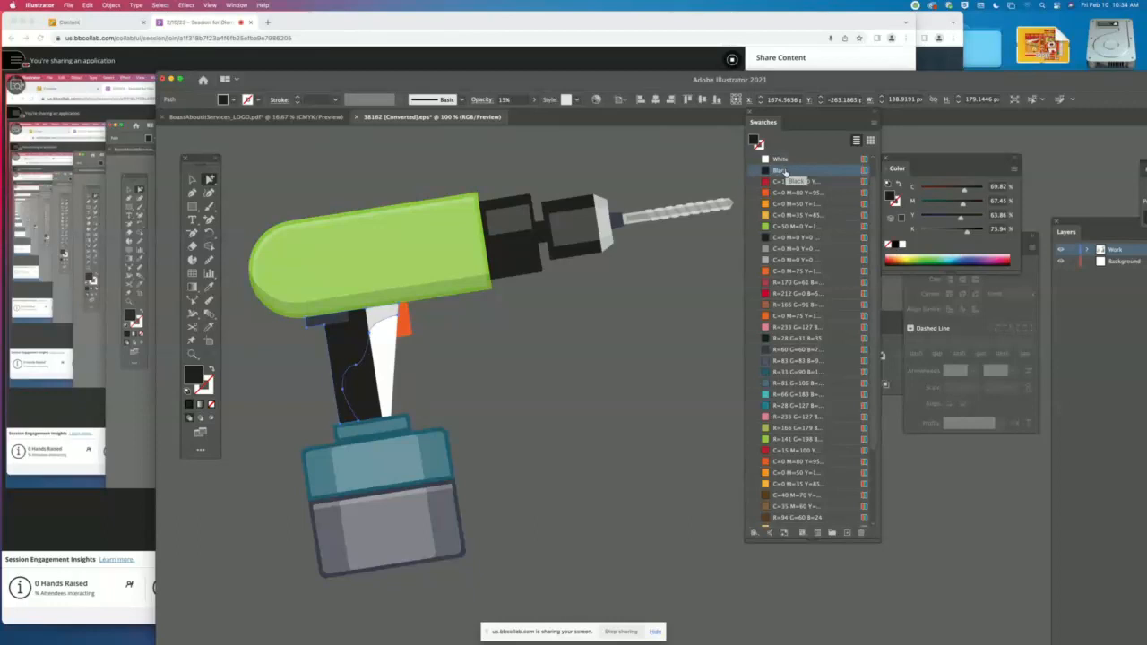
pyautogui.press('super+z')
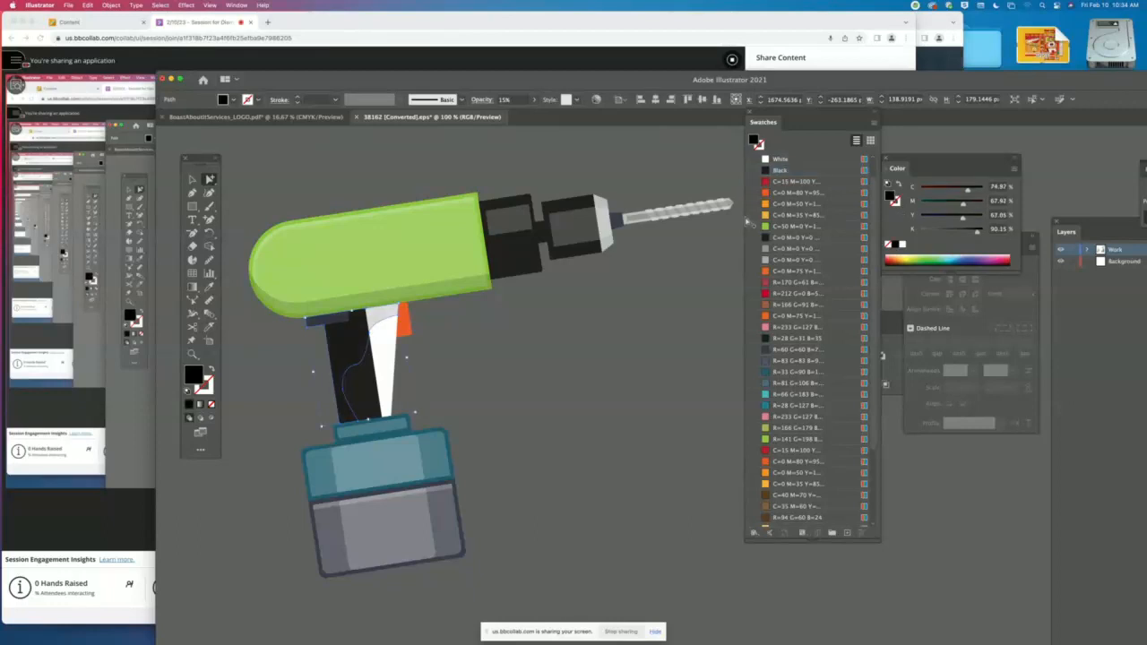
pyautogui.press('super+z')
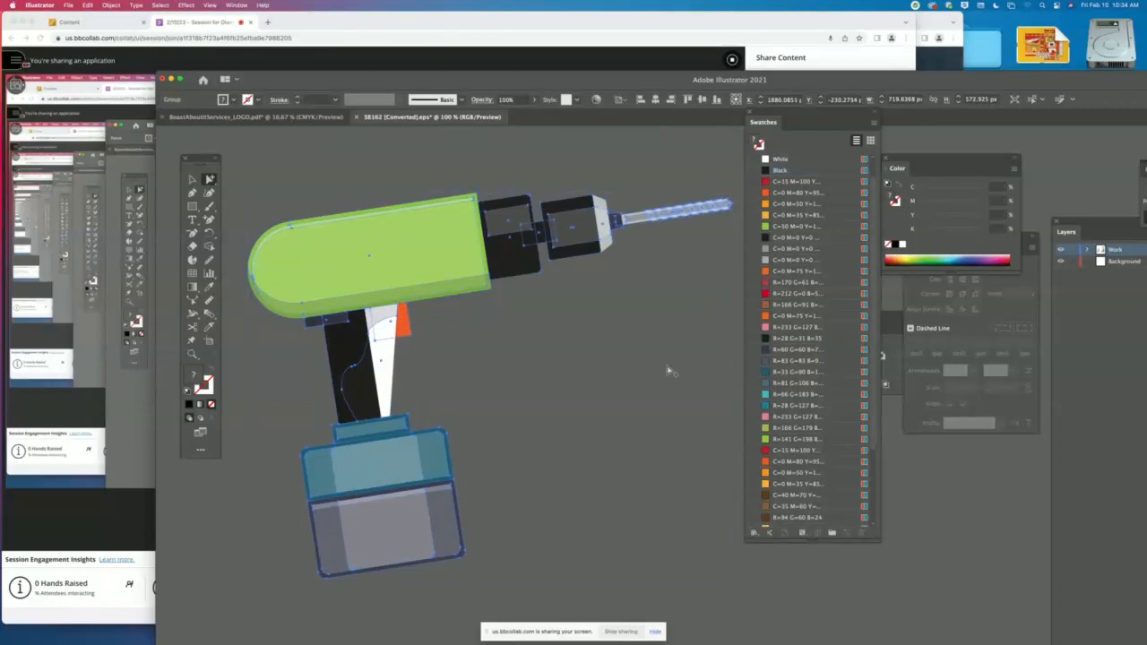
pyautogui.click(645, 372)
# - Move the translucent shadow off the handle into the empty canvas beside it
pyautogui.click(316, 326)
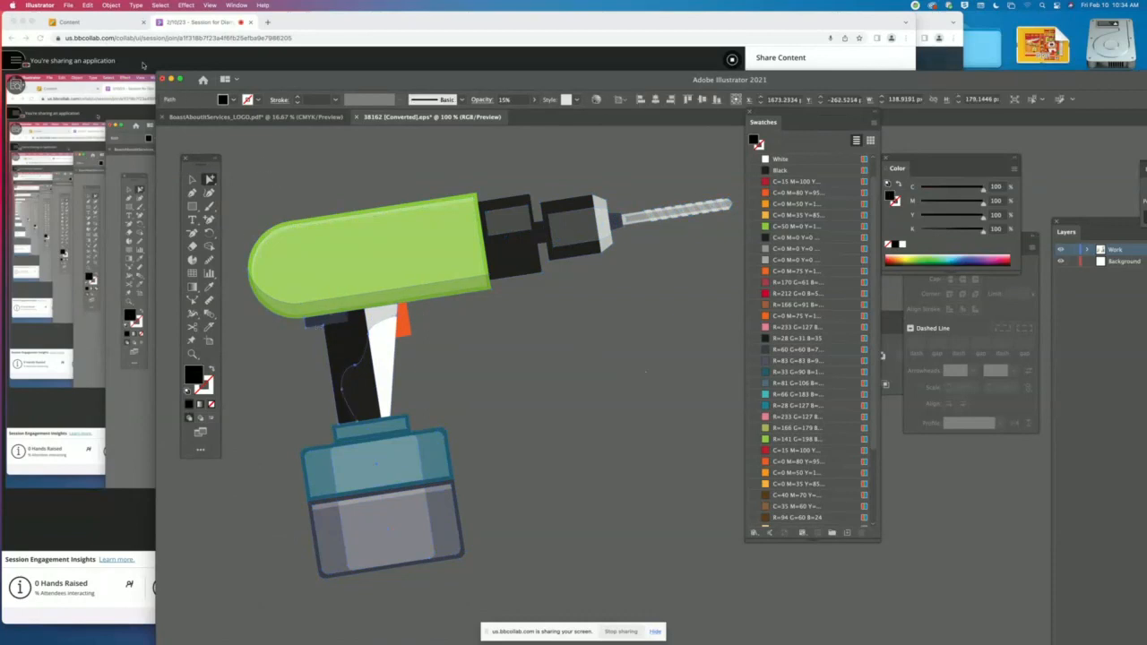
pyautogui.click(111, 4)
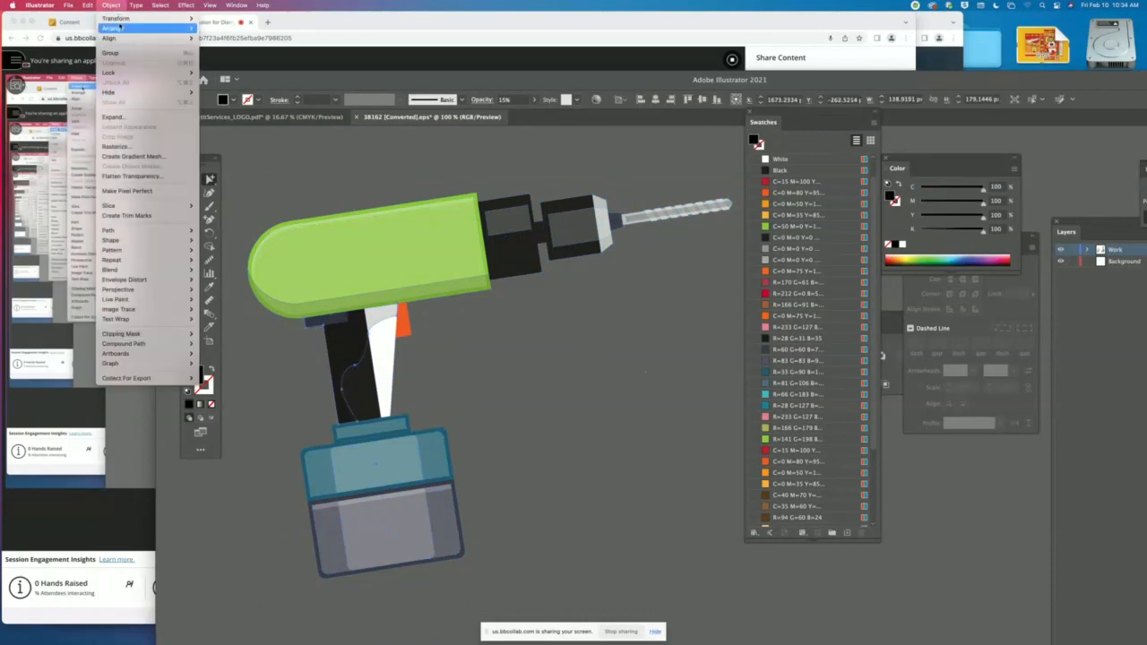
pyautogui.click(301, 170)
pyautogui.moveTo(367, 318); pyautogui.dragTo(285, 357)
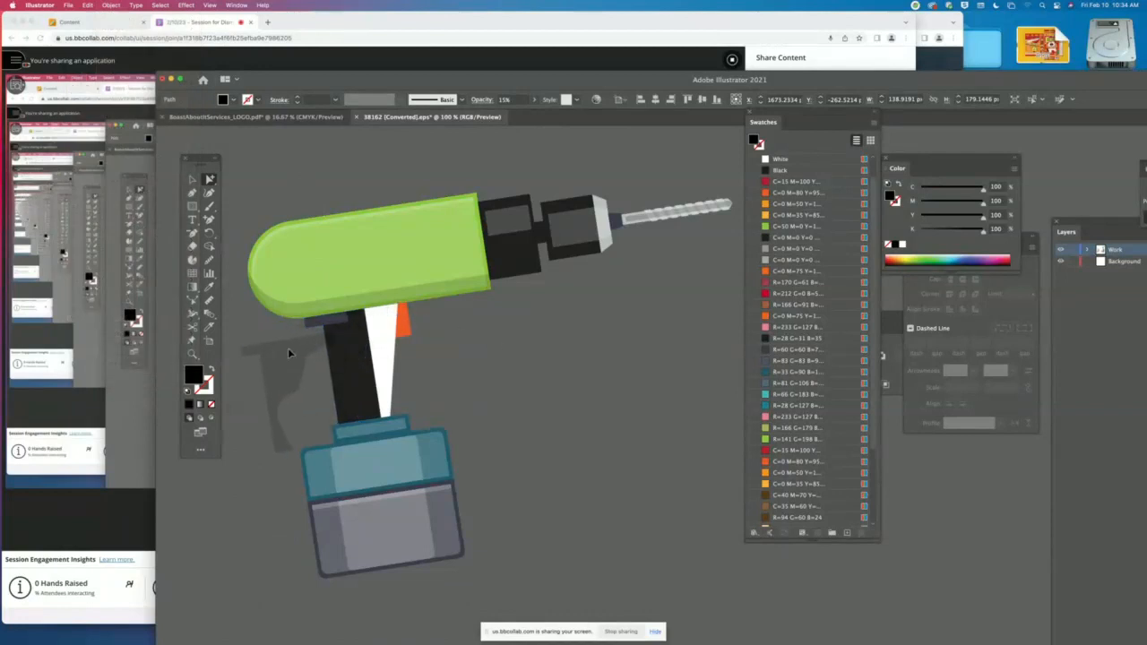
# - Fill the small bracket at the top of the handle with Black, place the shadow back over the handle and select it
pyautogui.click(328, 321)
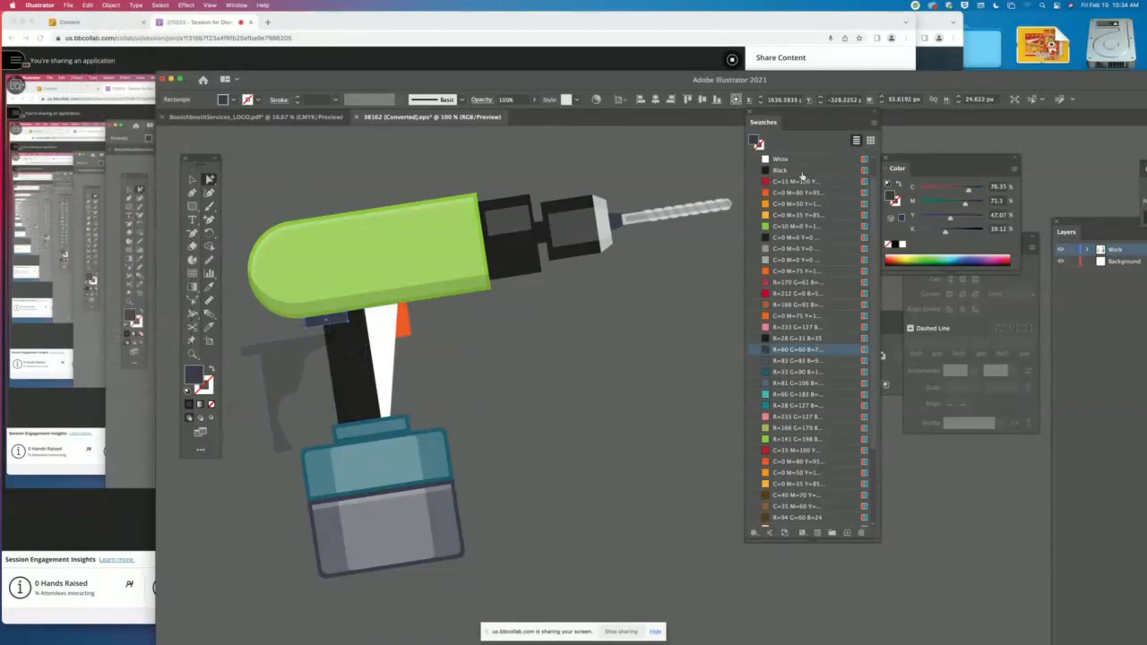
pyautogui.click(800, 172)
pyautogui.moveTo(278, 363); pyautogui.dragTo(354, 333)
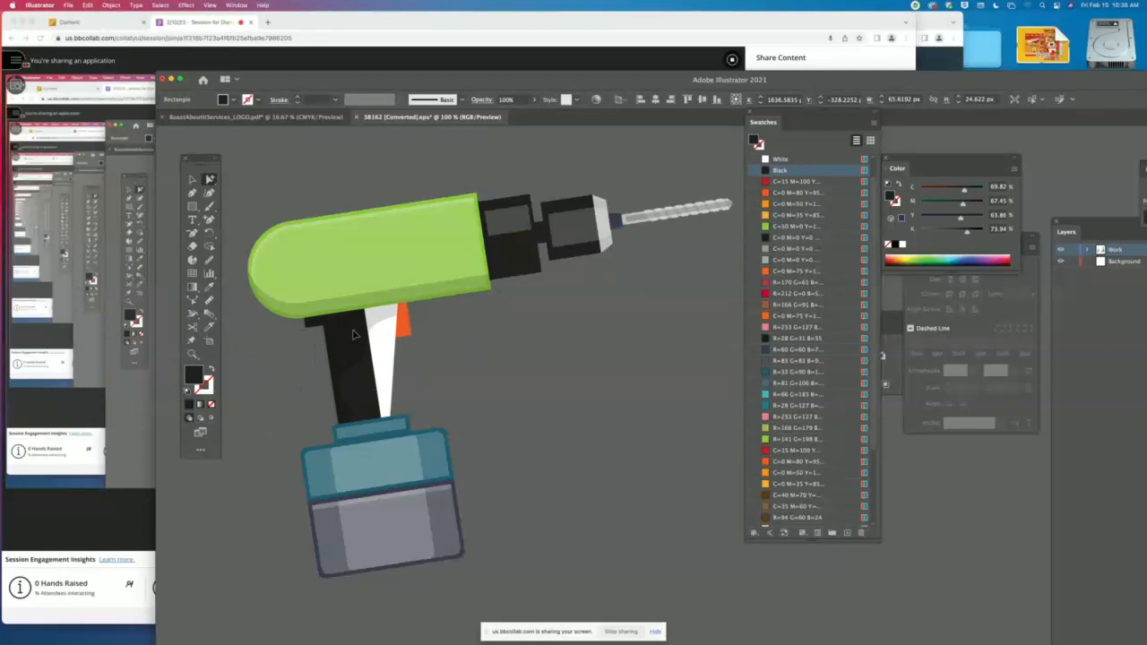
pyautogui.click(354, 334)
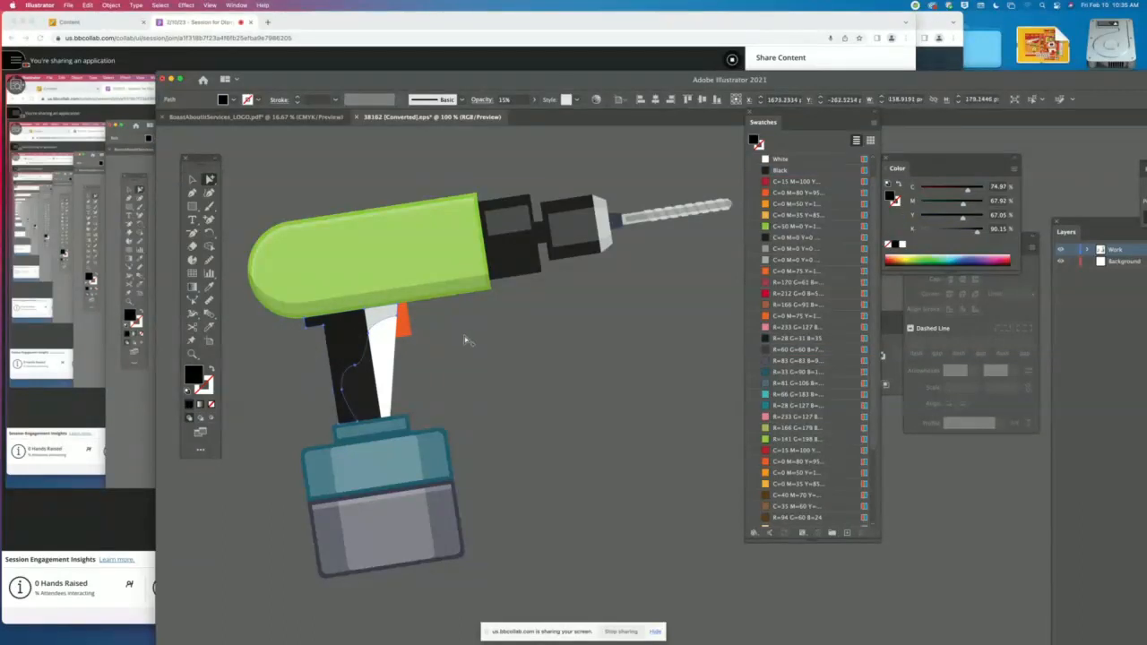
# - Undo the last three edits made to the drill handle's shadow and bracket, and clear the selection
pyautogui.press('super+z')
pyautogui.press('super+z')
pyautogui.press('super+z')
pyautogui.click(465, 340)
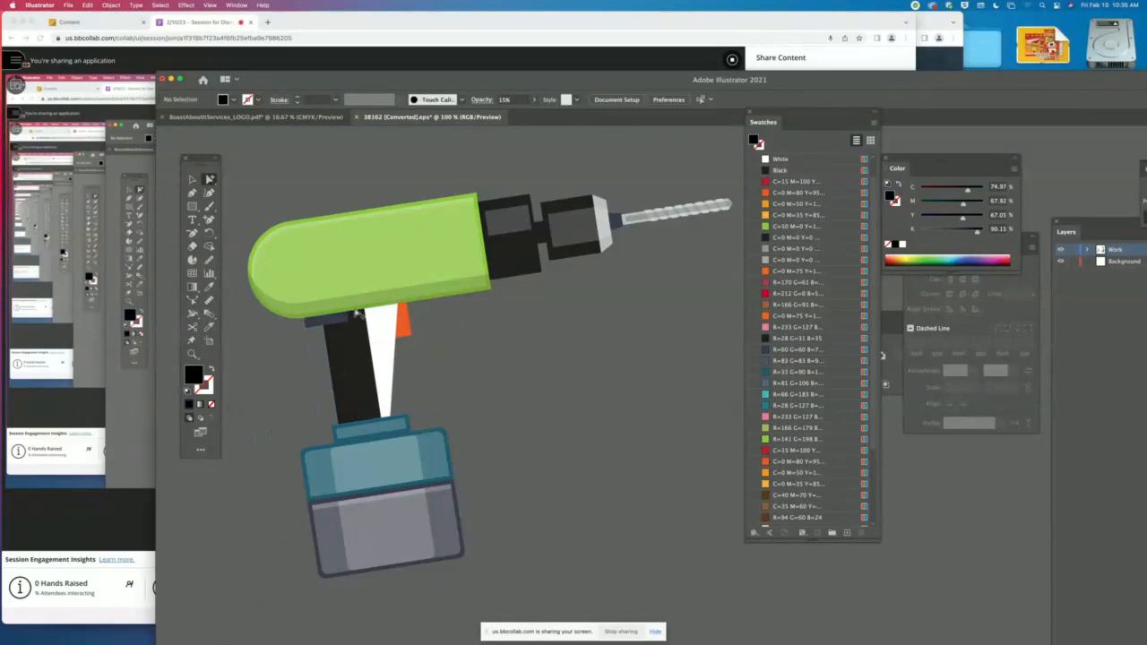
# - Fill the small bracket at the top of the handle with Black and show all hidden objects again
pyautogui.click(333, 322)
pyautogui.click(334, 321)
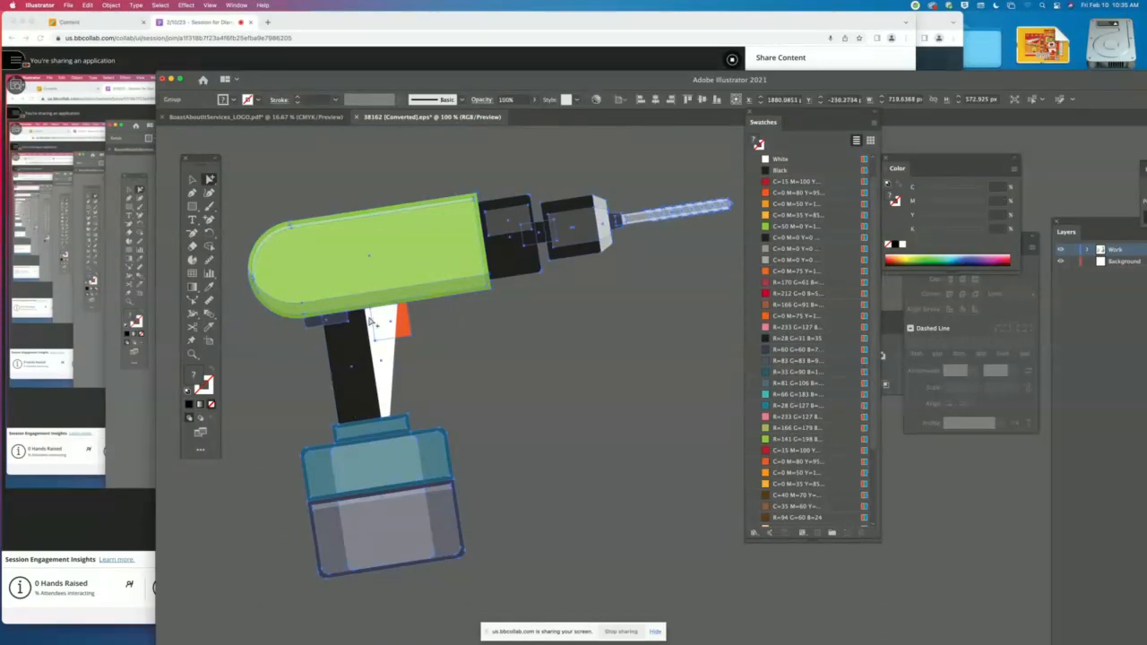
pyautogui.click(296, 340)
pyautogui.click(321, 324)
pyautogui.click(782, 176)
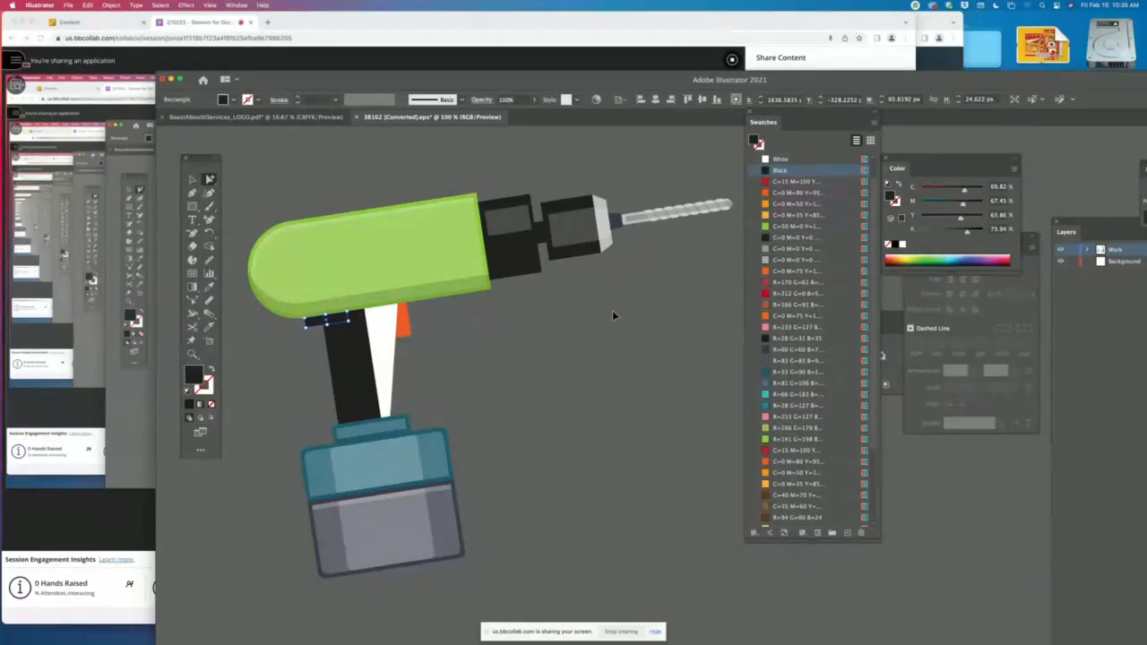
pyautogui.press('super+alt+3')
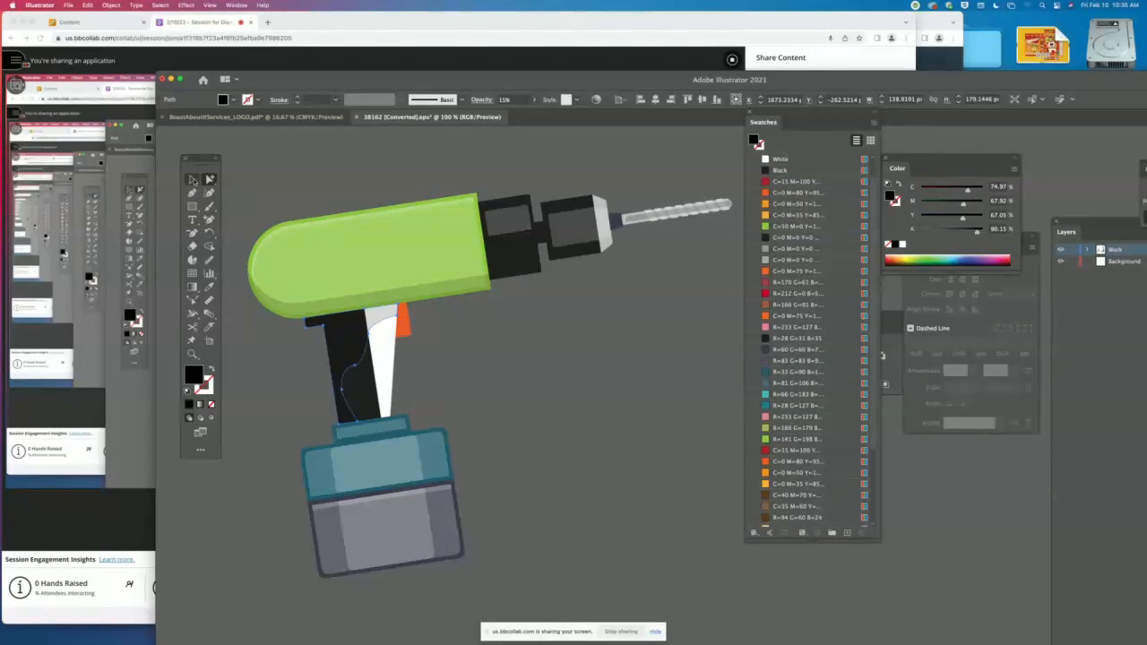
# - Fill the drill's orange trigger with the green C=50 M=0 swatch, selecting only that shape within the group
pyautogui.click(193, 180)
pyautogui.click(528, 387)
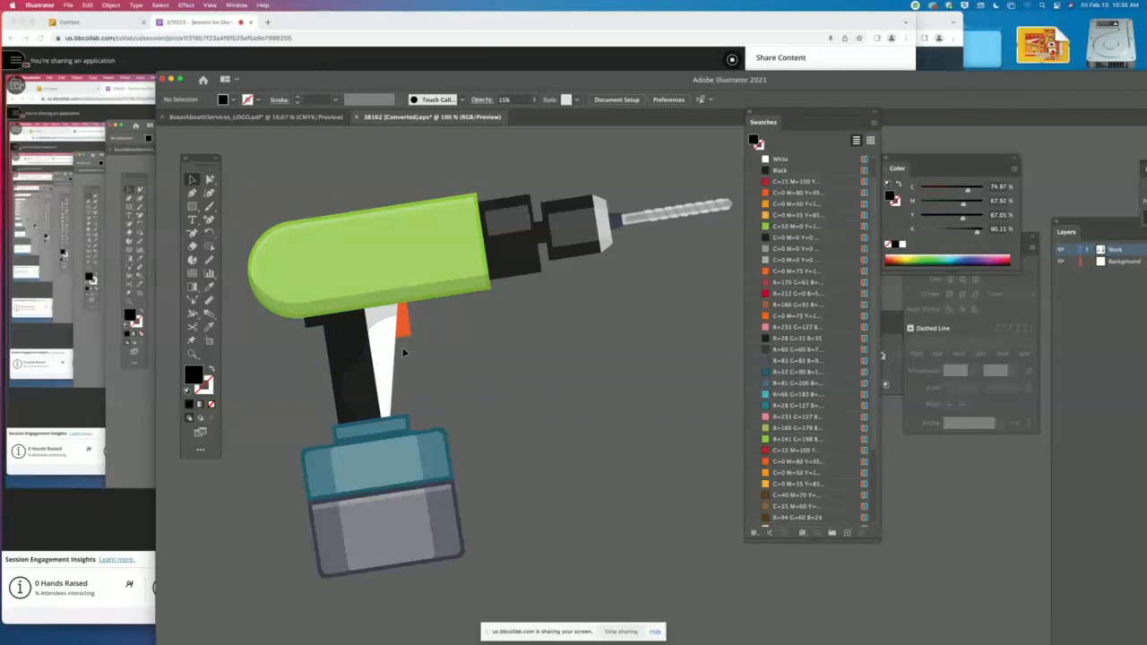
pyautogui.click(403, 352)
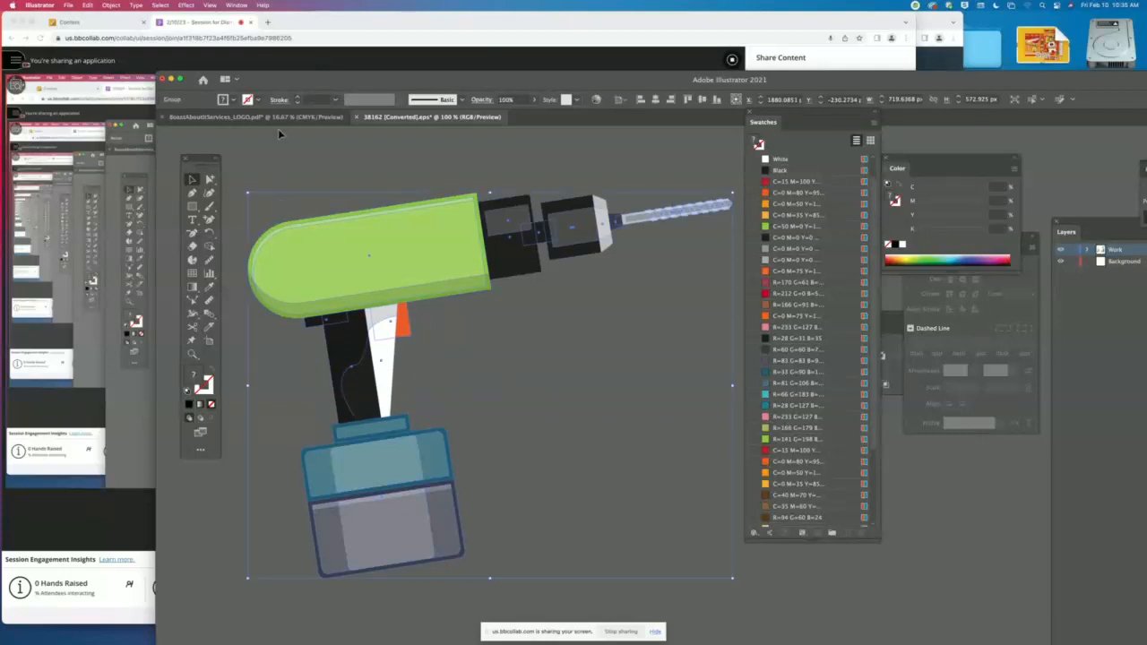
pyautogui.click(277, 132)
pyautogui.click(210, 179)
pyautogui.click(401, 326)
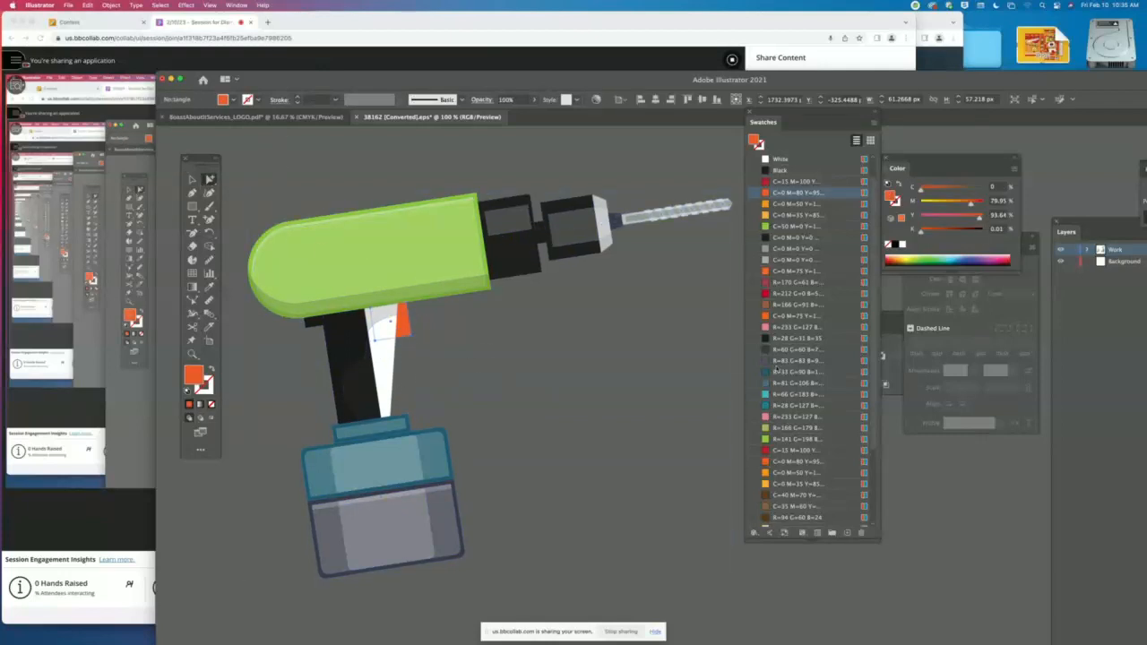
pyautogui.click(783, 229)
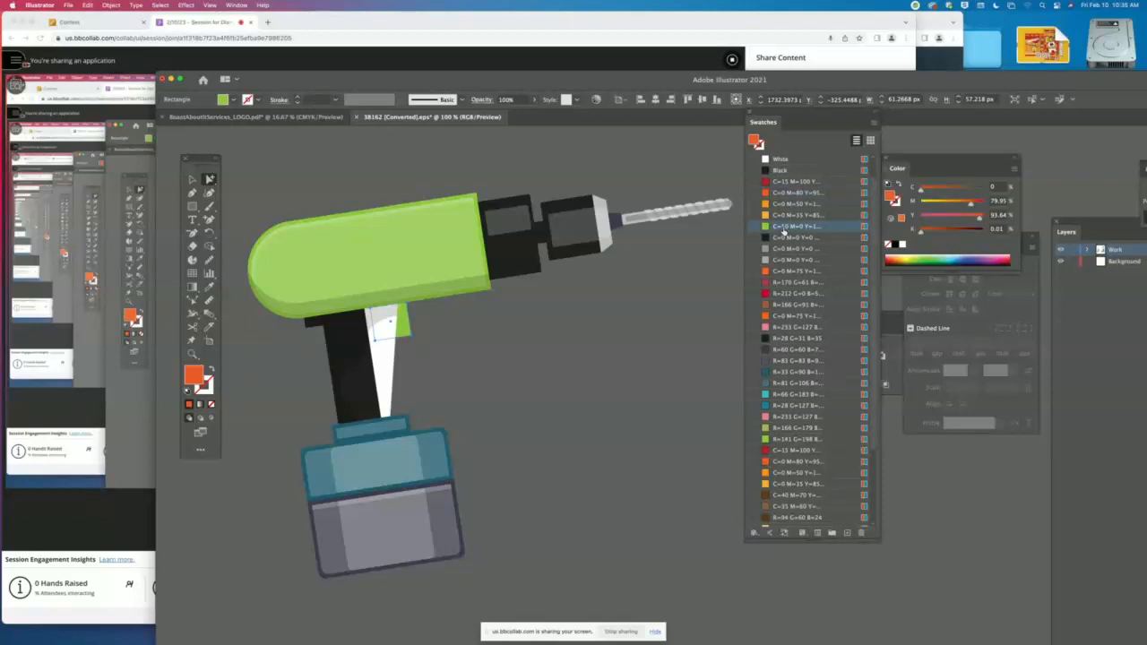
# - Delete the translucent white highlights from the upper and lower sections of the drill's battery
pyautogui.click(428, 461)
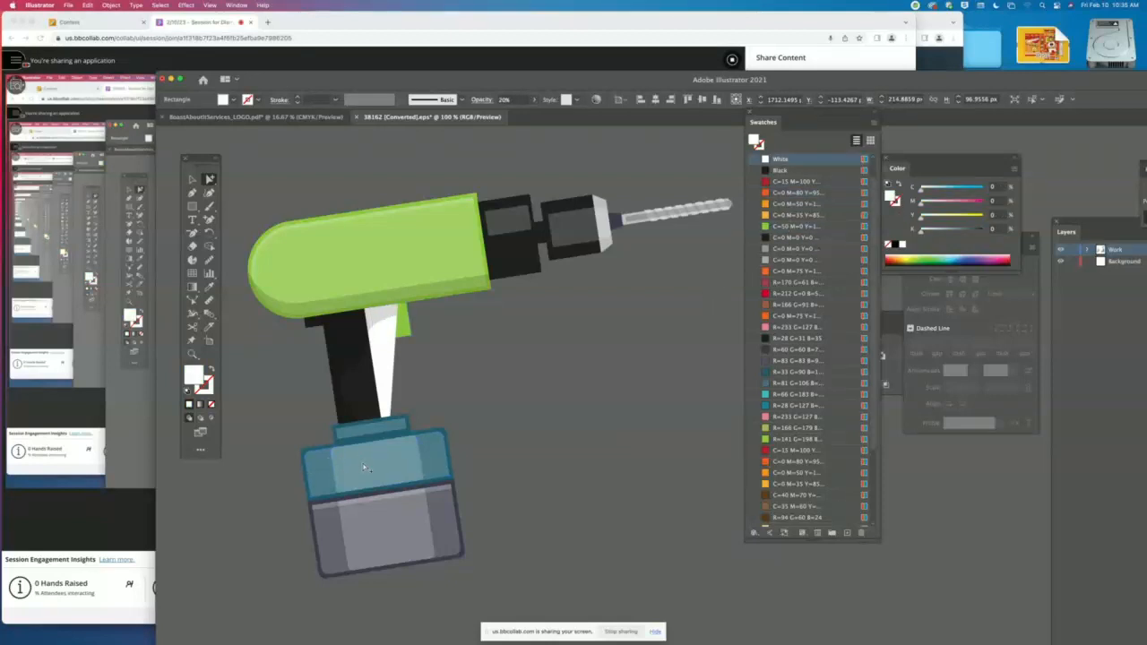
pyautogui.moveTo(363, 467); pyautogui.dragTo(554, 442)
pyautogui.press('Delete')
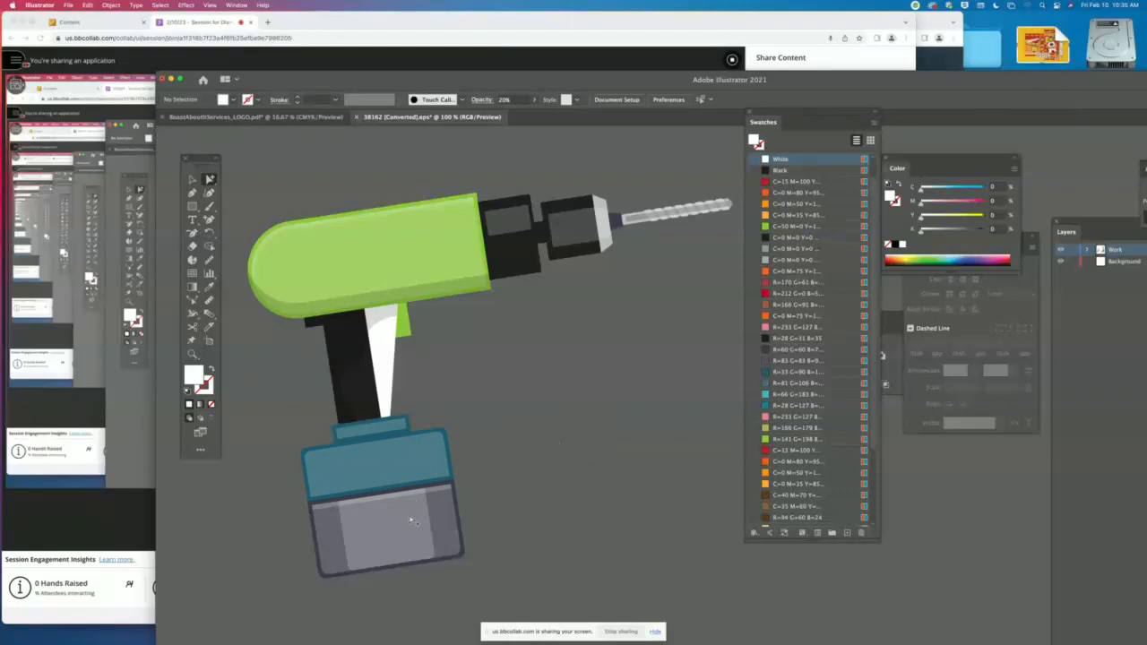
pyautogui.click(385, 517)
pyautogui.press('Delete')
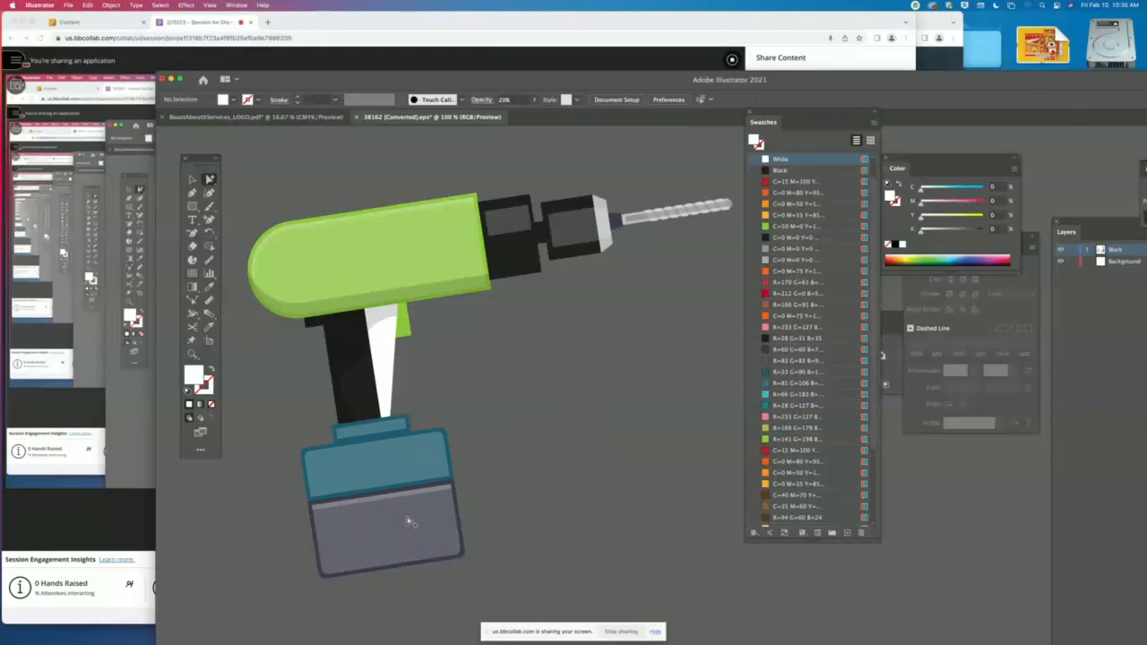
# - Fill the battery's teal upper section and the collar above it with the green C=50 M=0 swatch
pyautogui.click(309, 480)
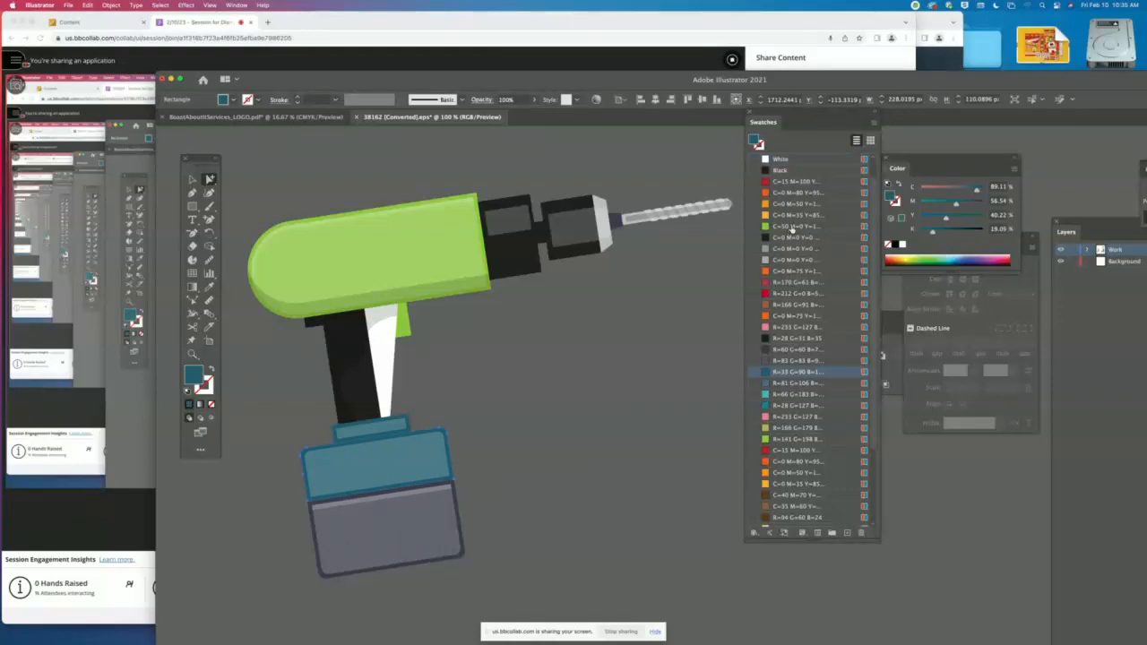
pyautogui.click(792, 227)
pyautogui.click(410, 421)
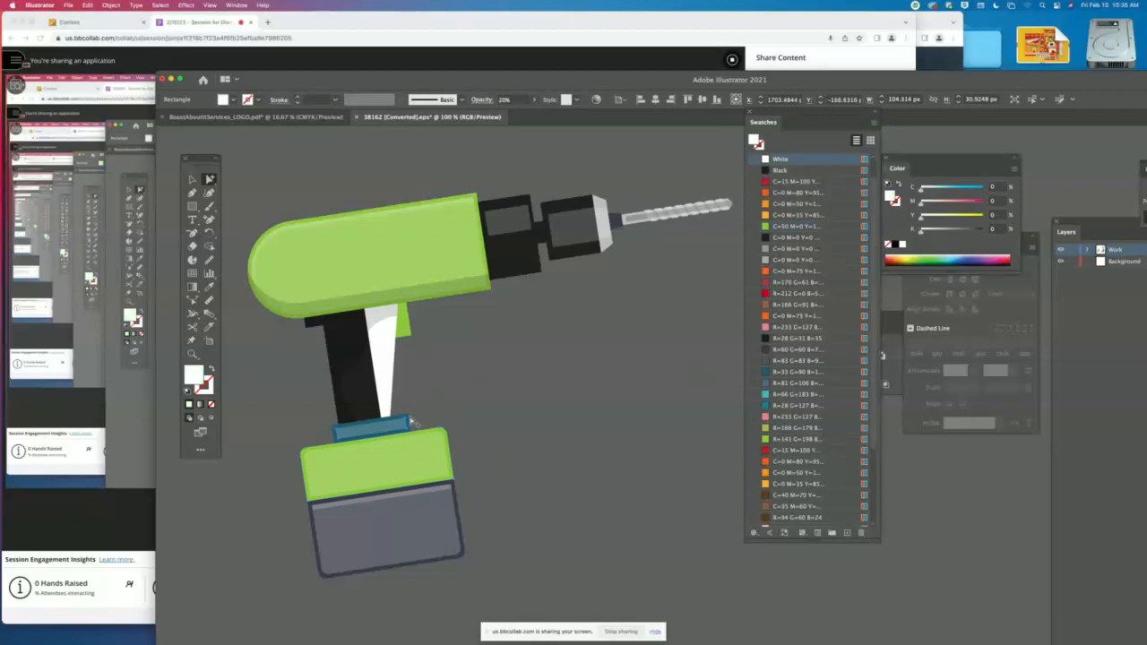
pyautogui.click(411, 423)
pyautogui.click(792, 227)
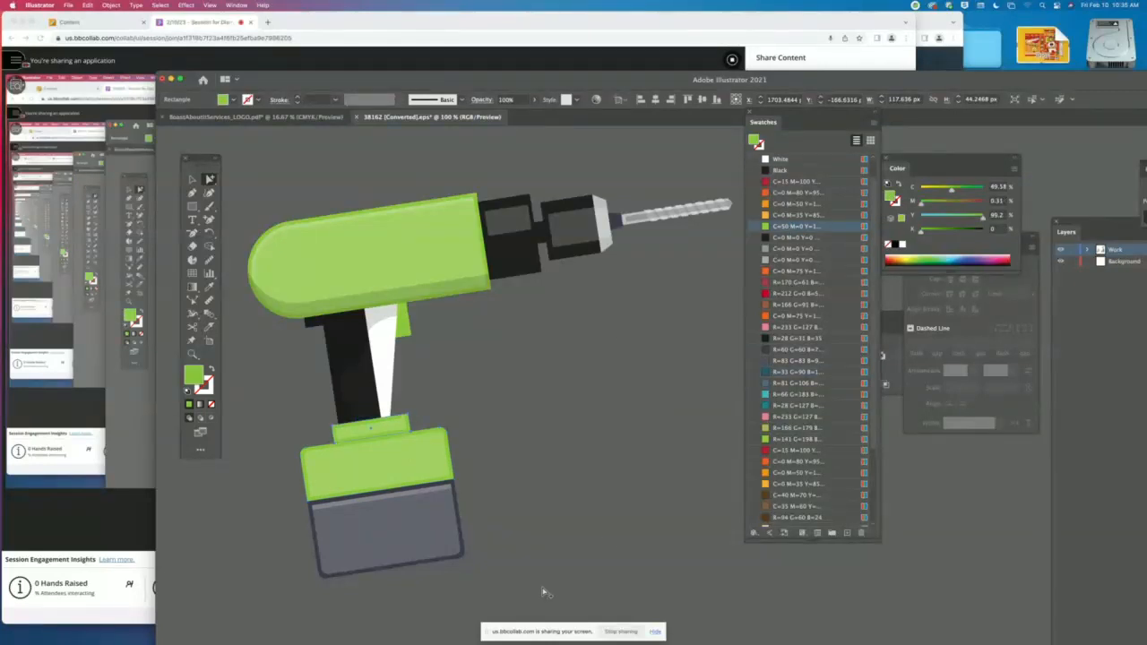
# - Fill the large rectangle forming the battery's lower section with Black
pyautogui.click(461, 553)
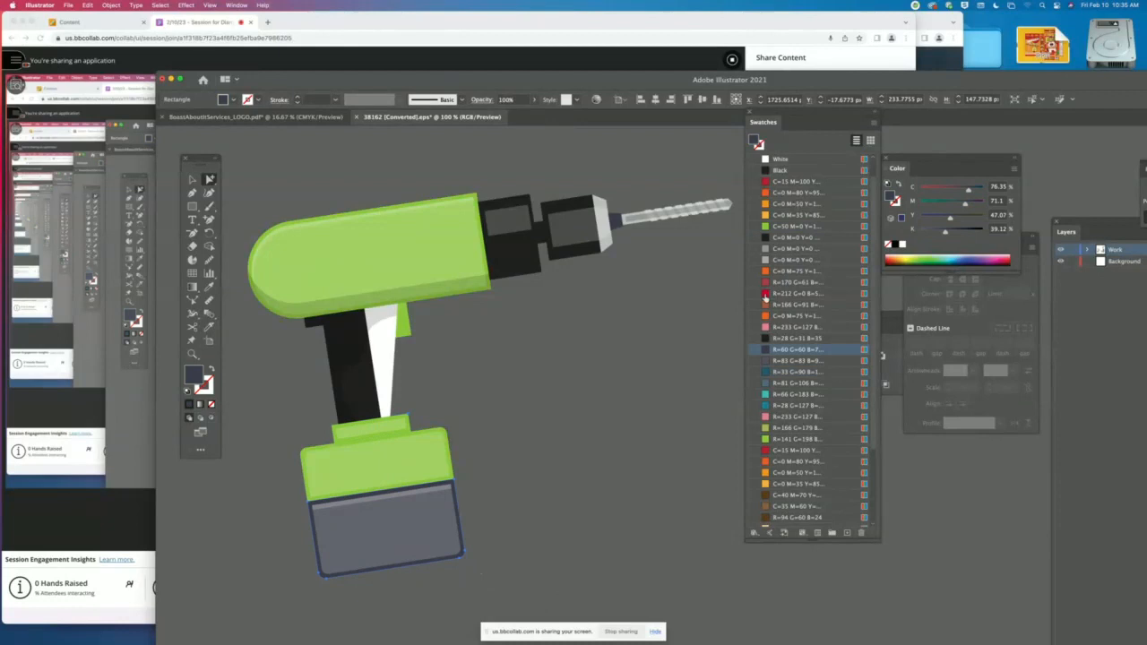
pyautogui.click(768, 238)
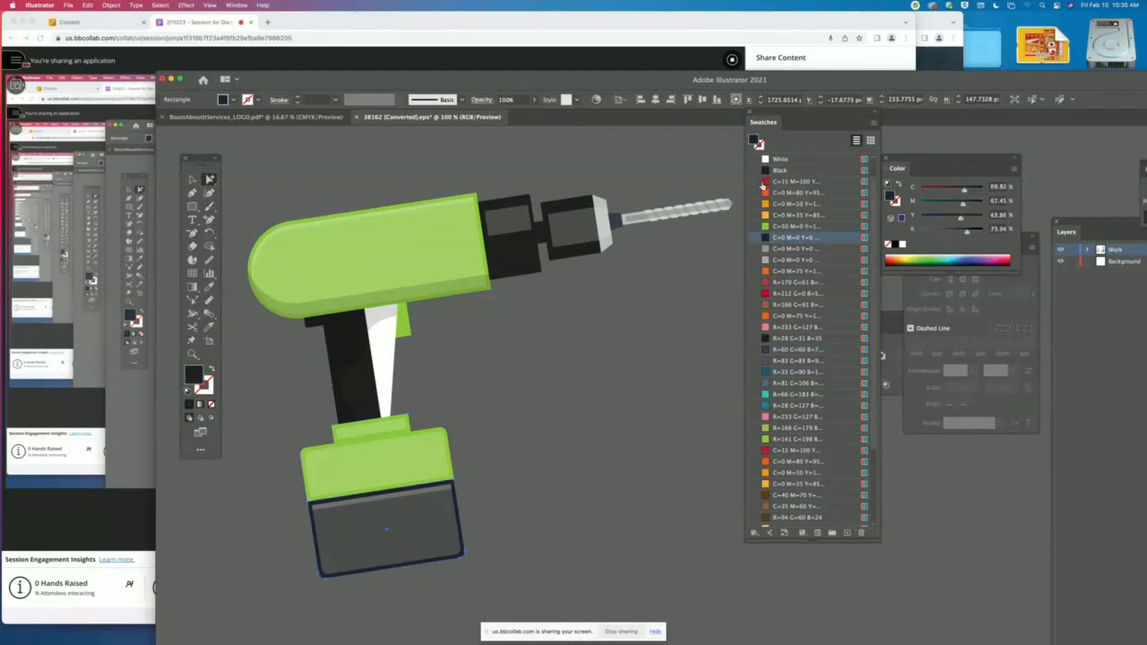
pyautogui.click(773, 170)
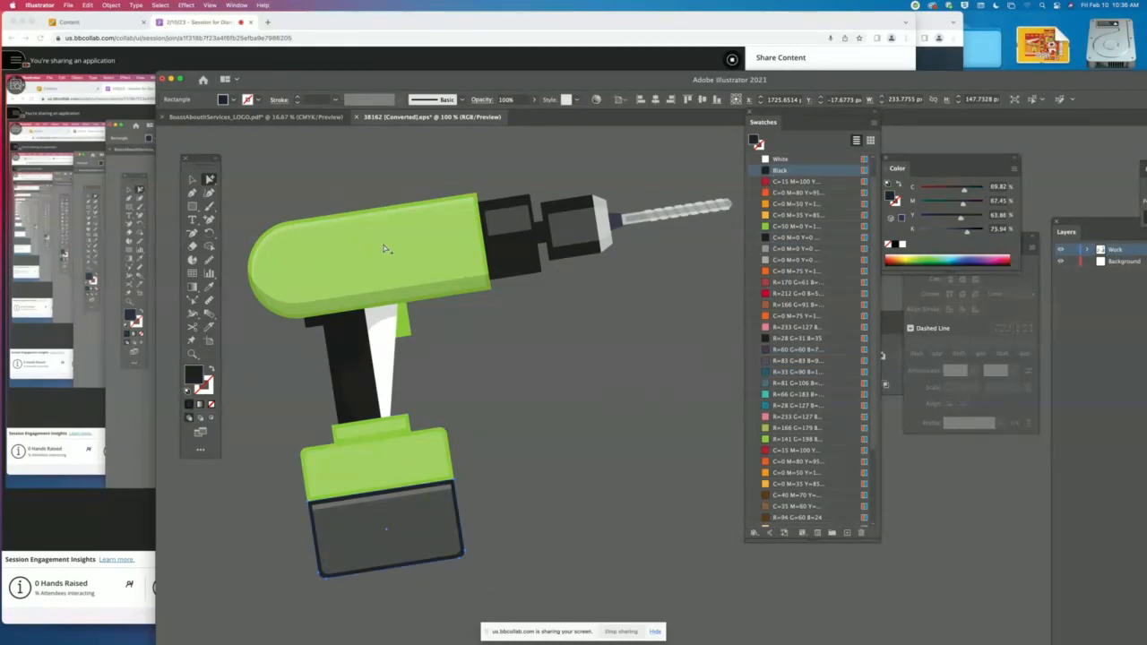
# - Try filling the grey ring at the front of the chuck with White, undo it, and clear the selection
pyautogui.hscroll(5, 584, 247)
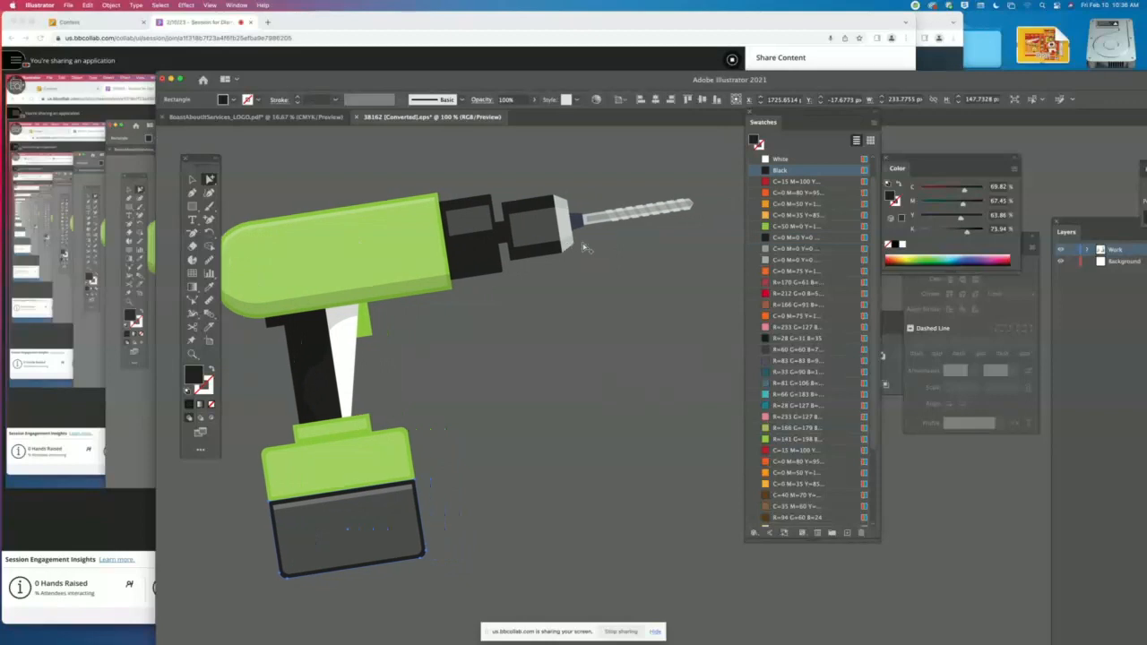
pyautogui.hscroll(1, 584, 247)
pyautogui.click(555, 239)
pyautogui.click(783, 161)
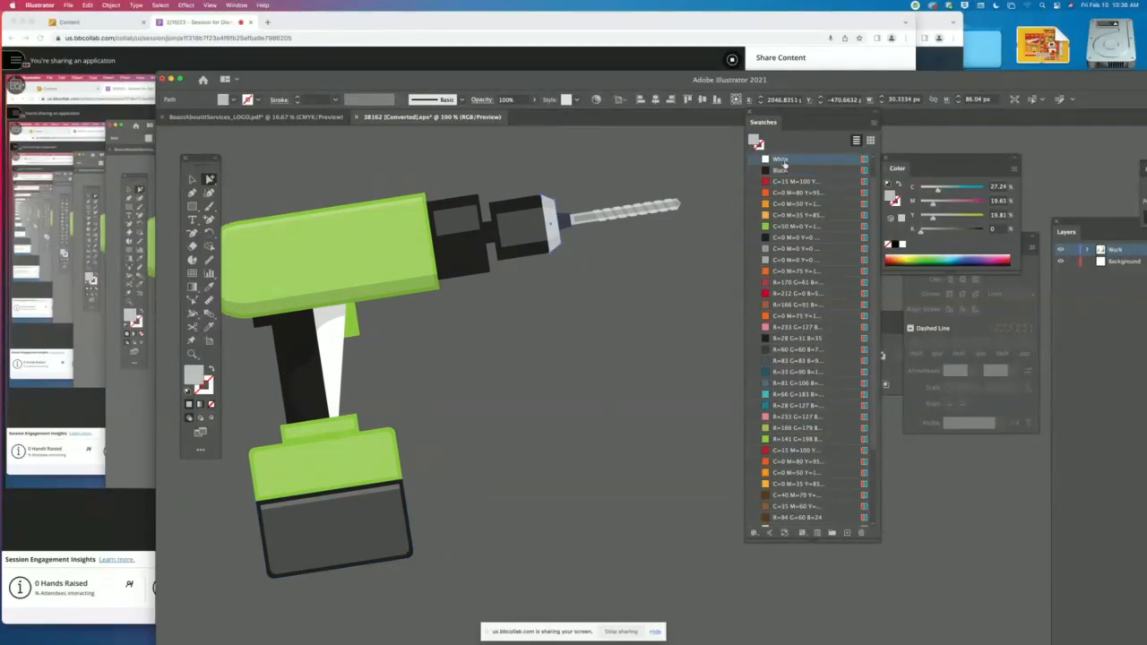
pyautogui.press('super+z')
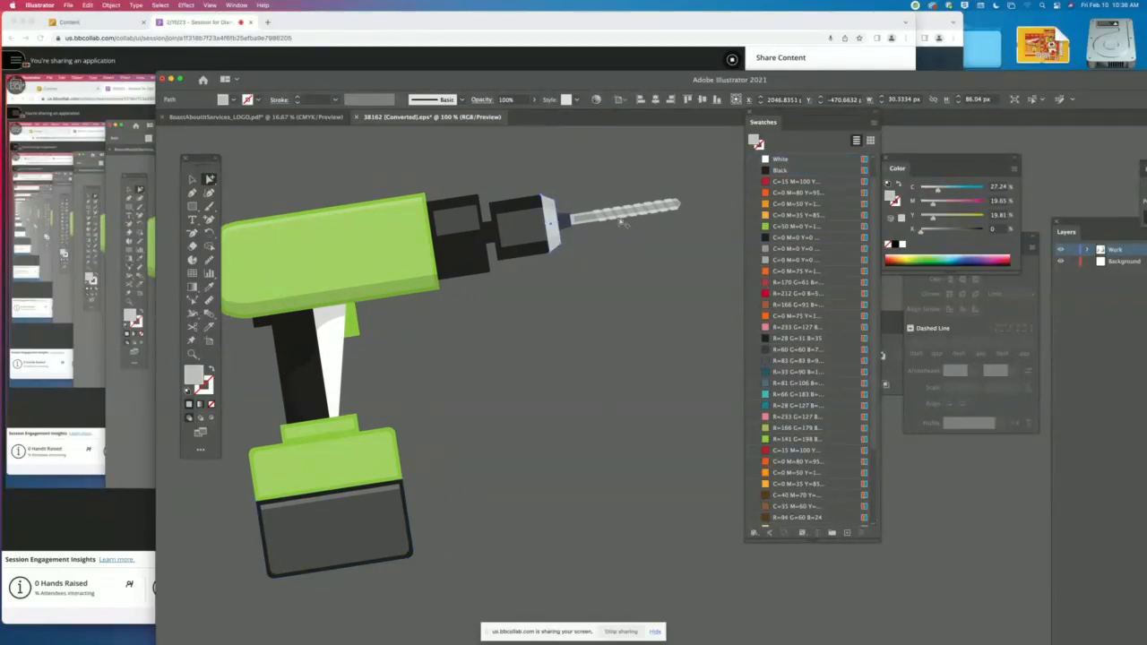
pyautogui.press('super+a')
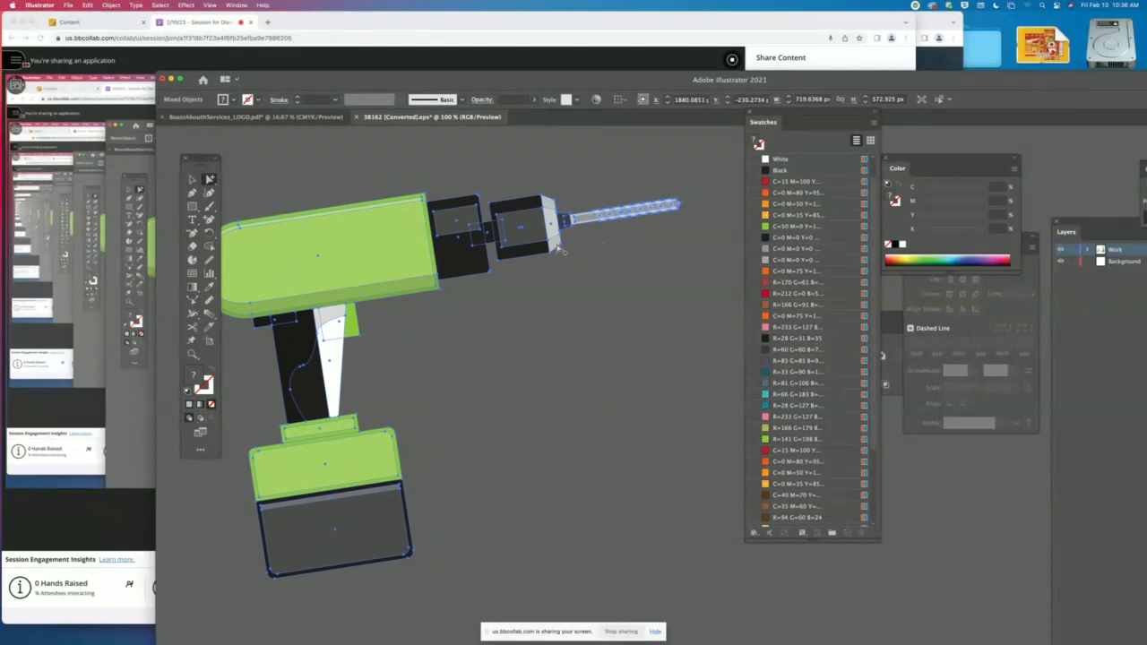
pyautogui.click(567, 244)
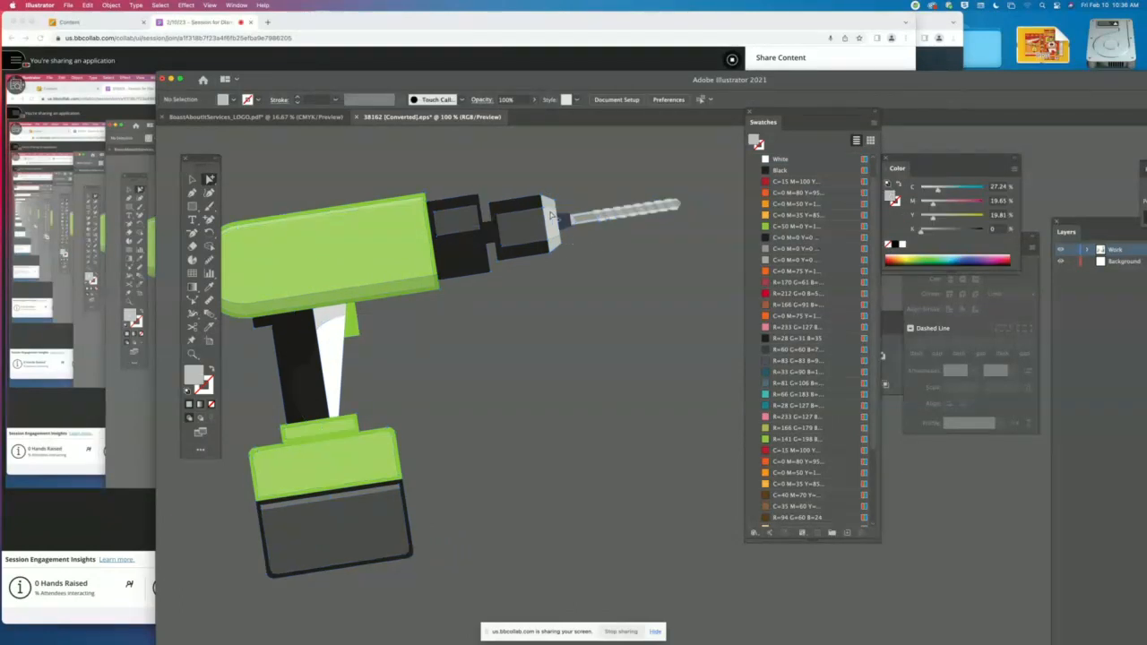
# - Try deleting the chuck ring's translucent highlight and filling the ring with White, and undo these changes
pyautogui.click(553, 224)
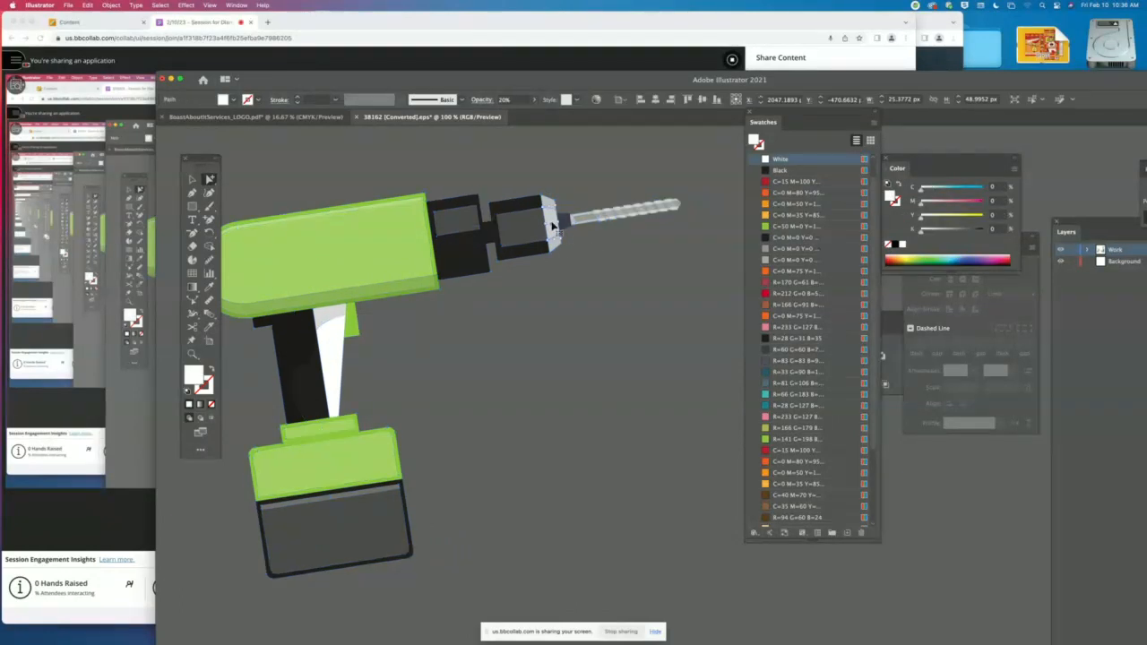
pyautogui.press('Delete')
pyautogui.click(552, 225)
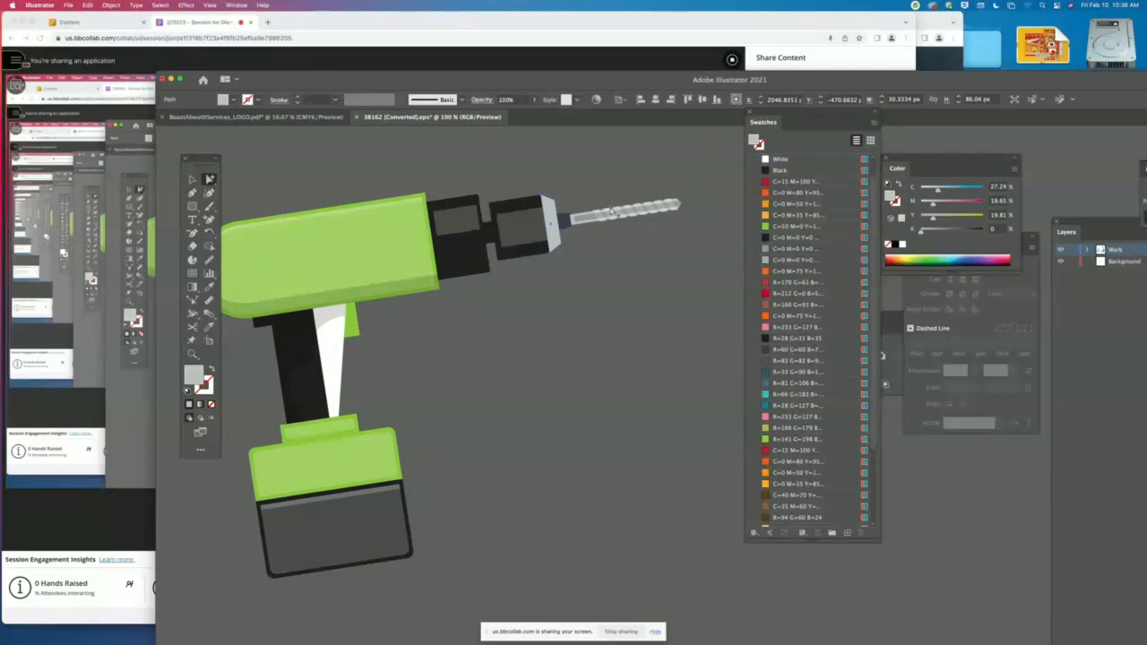
pyautogui.click(779, 160)
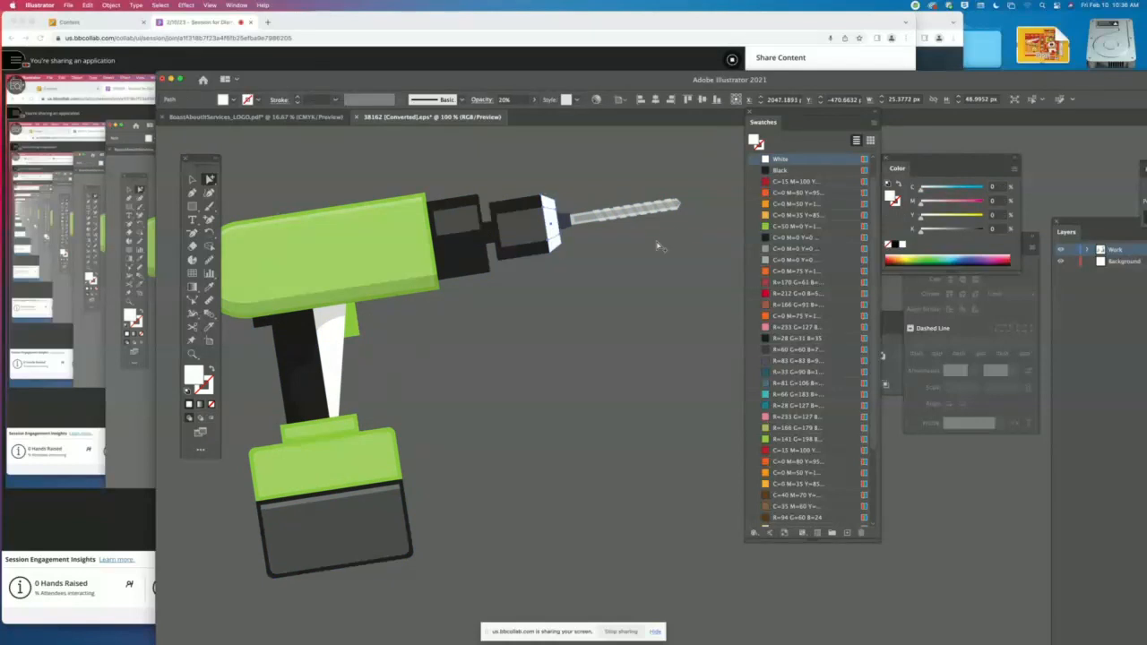
pyautogui.click(632, 262)
pyautogui.click(553, 229)
pyautogui.press('super+z')
pyautogui.press('super+z')
pyautogui.press('super+z')
pyautogui.press('super+z')
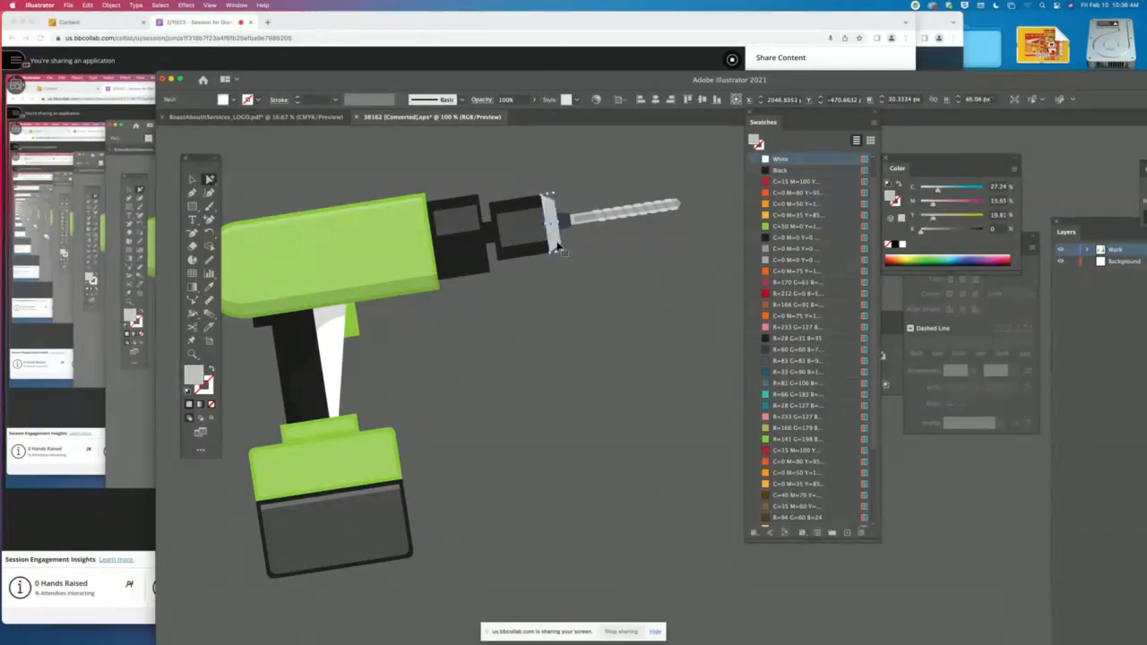
pyautogui.click(558, 296)
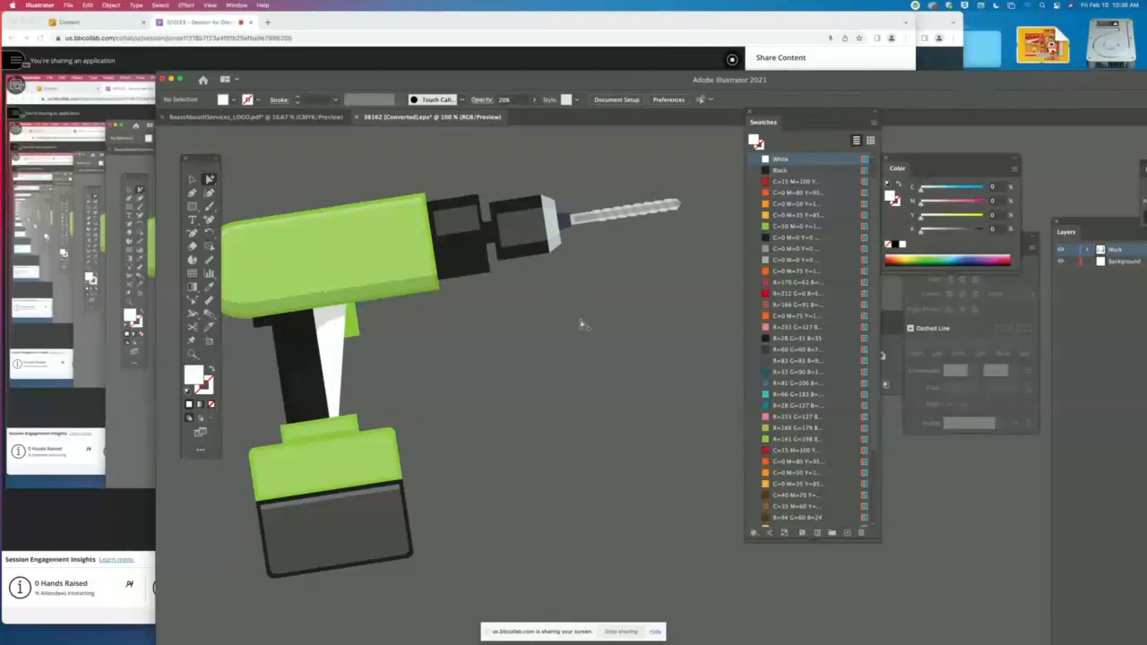
# - Fill the small navy connector between the chuck and the drill bit with Black and clear the selection
pyautogui.hscroll(-3, 584, 324)
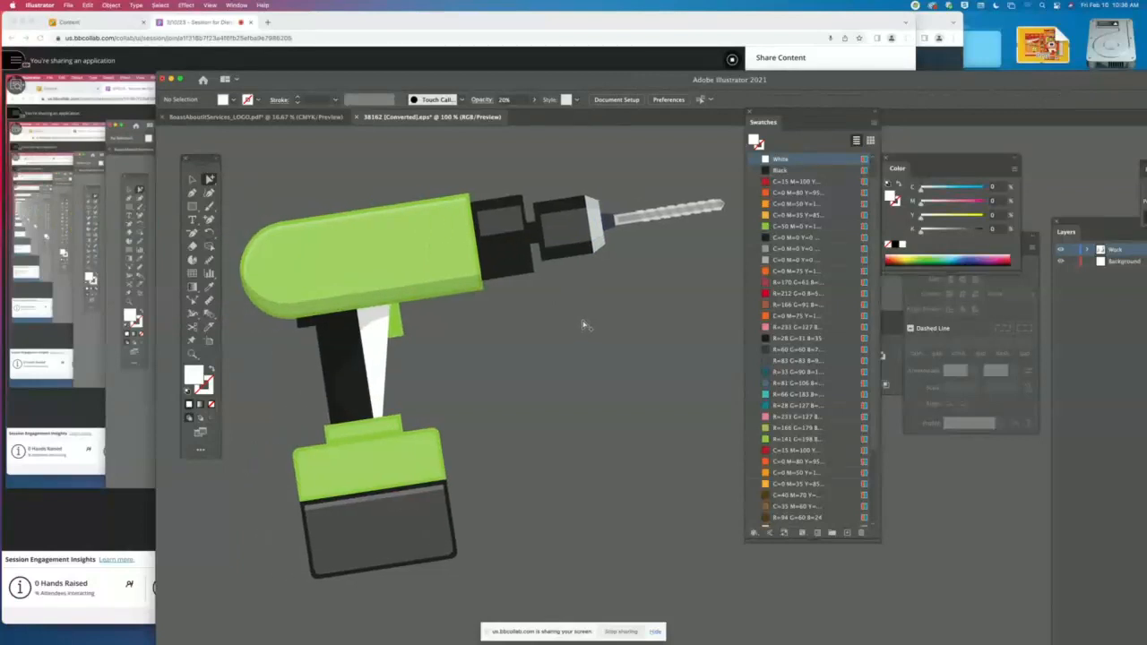
pyautogui.click(612, 222)
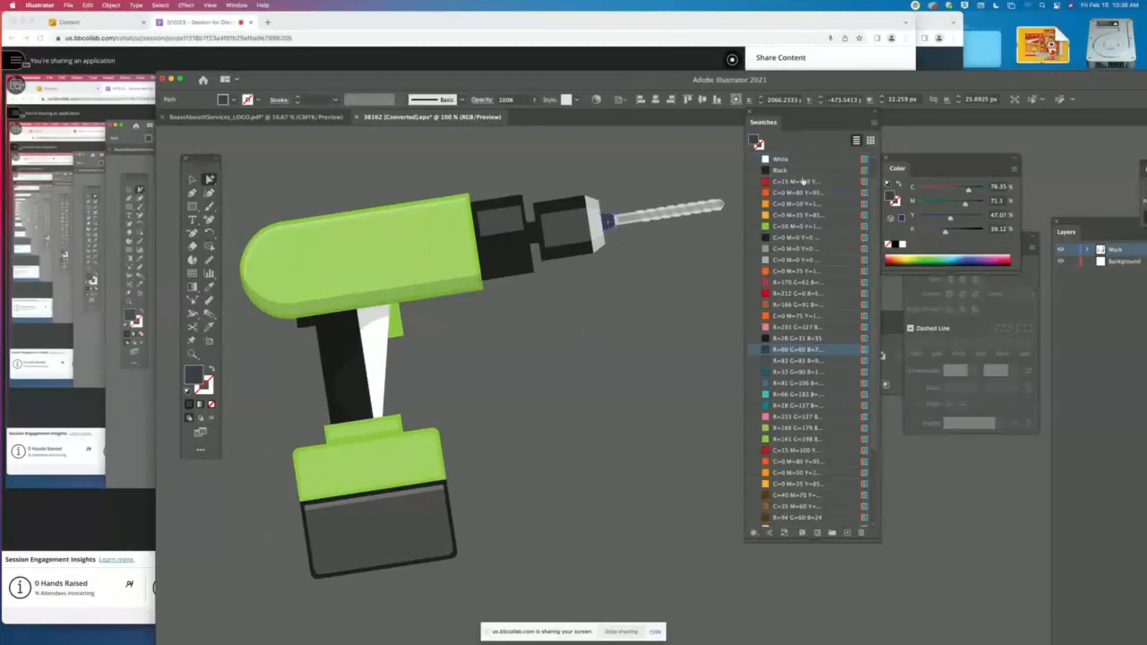
pyautogui.click(799, 170)
pyautogui.click(596, 352)
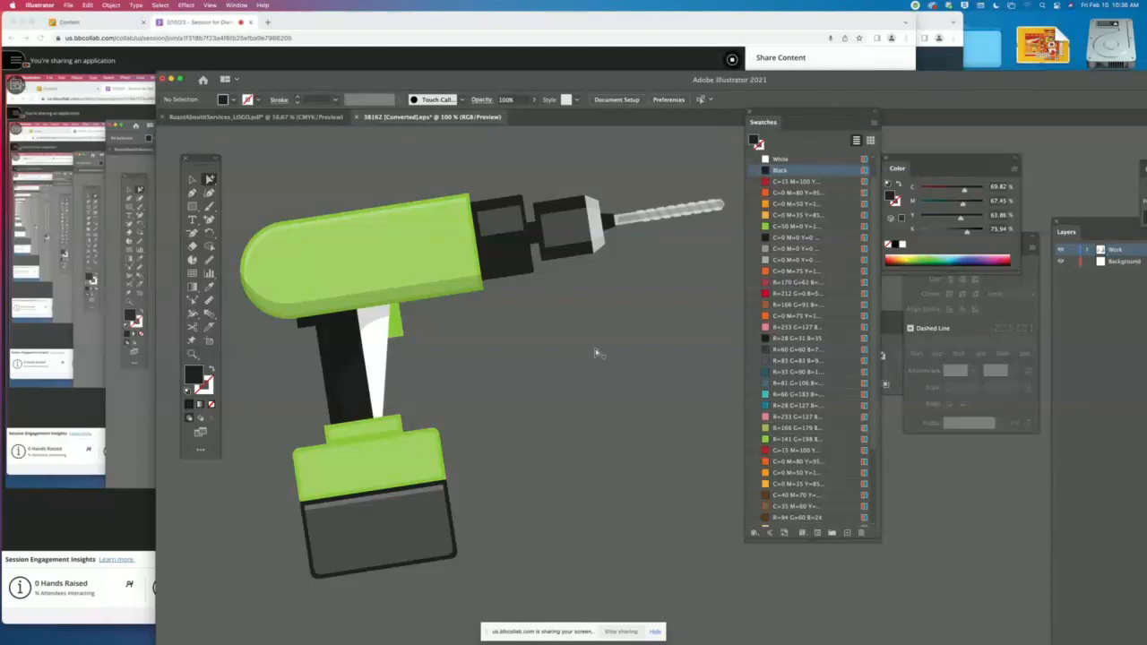
# - Zoom out to show the drill among the other tools, close 38162 [Converted].eps without saving, and keep the logo PDF open
pyautogui.press('super+minus')
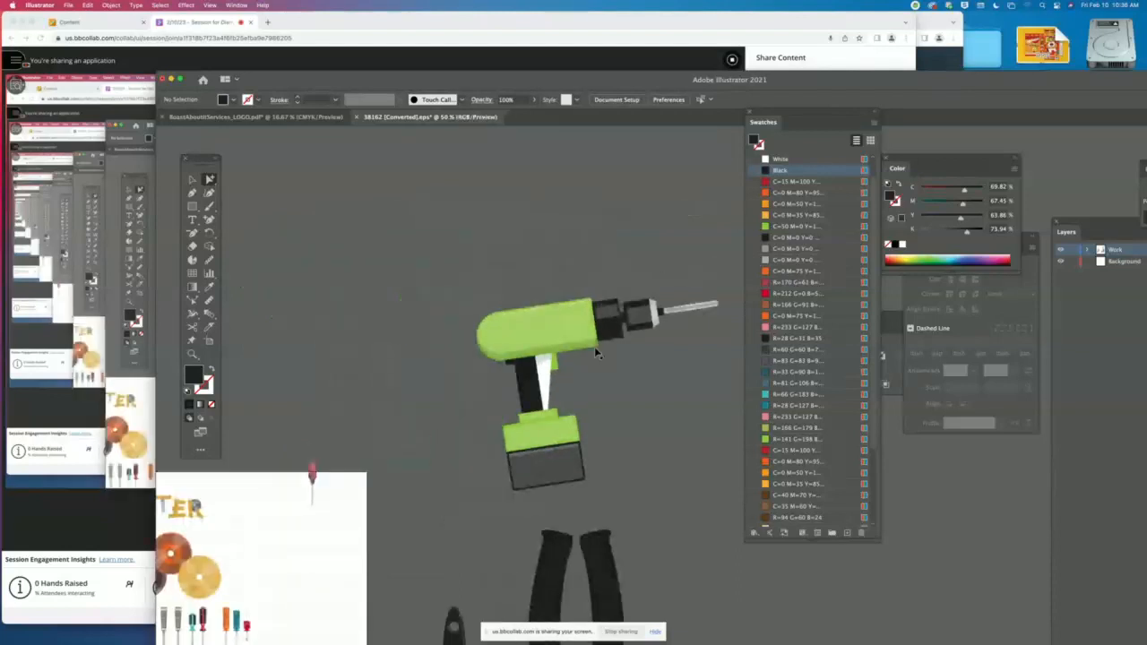
pyautogui.moveTo(675, 427); pyautogui.dragTo(548, 270)
pyautogui.press('super+minus')
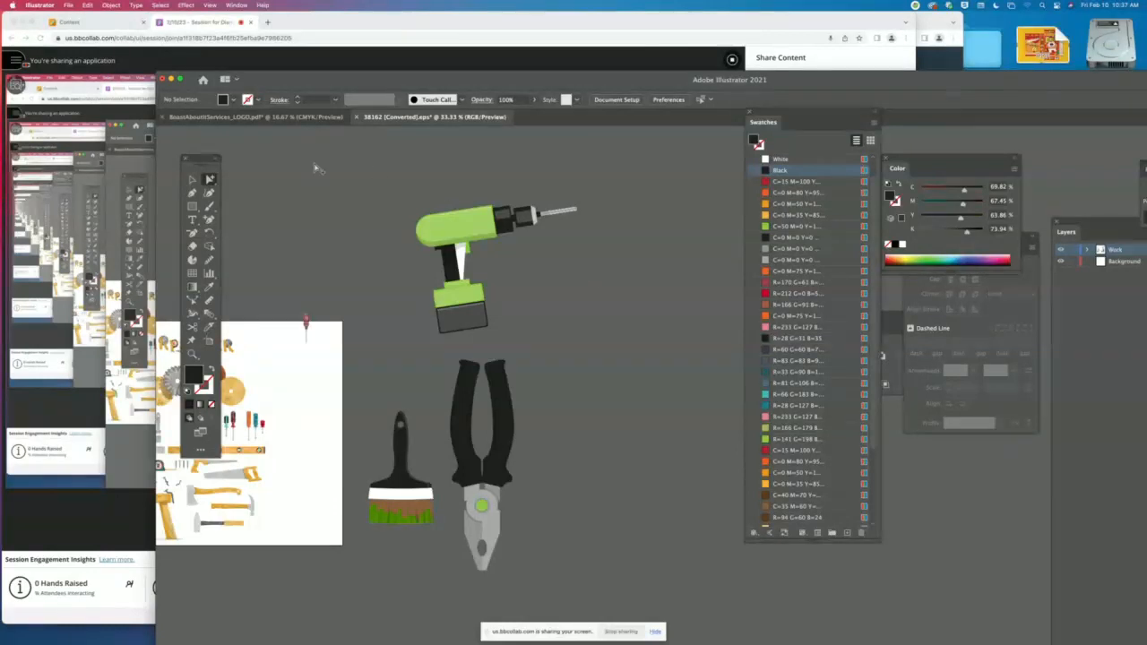
pyautogui.click(192, 180)
pyautogui.moveTo(425, 83); pyautogui.dragTo(465, 66)
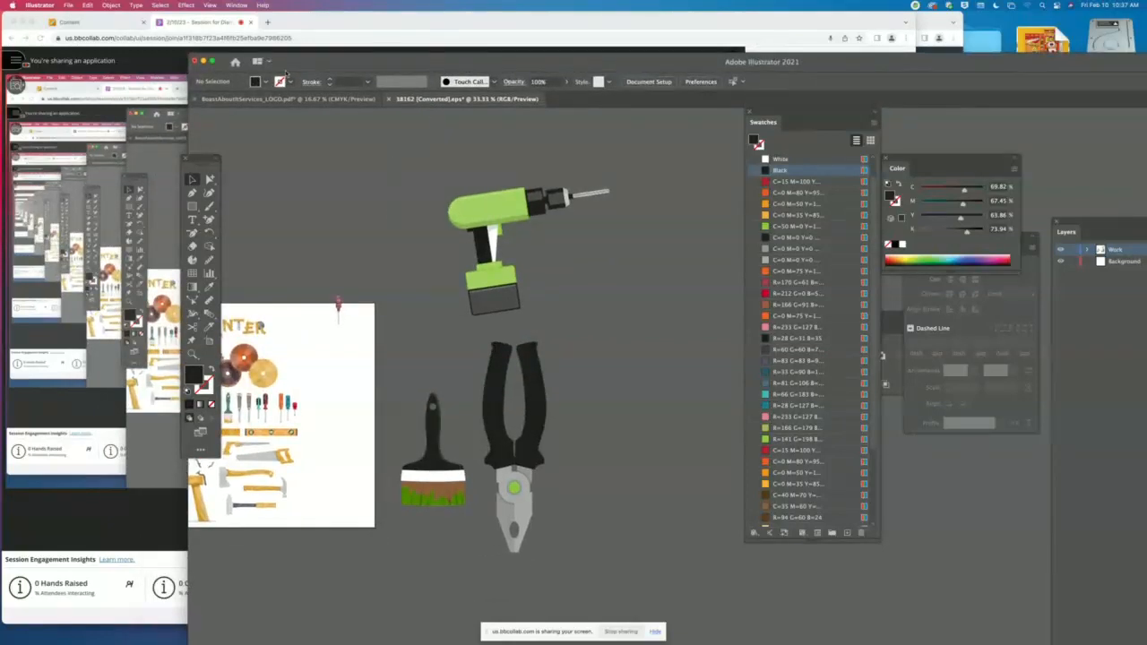
pyautogui.moveTo(204, 67); pyautogui.dragTo(201, 68)
pyautogui.click(193, 61)
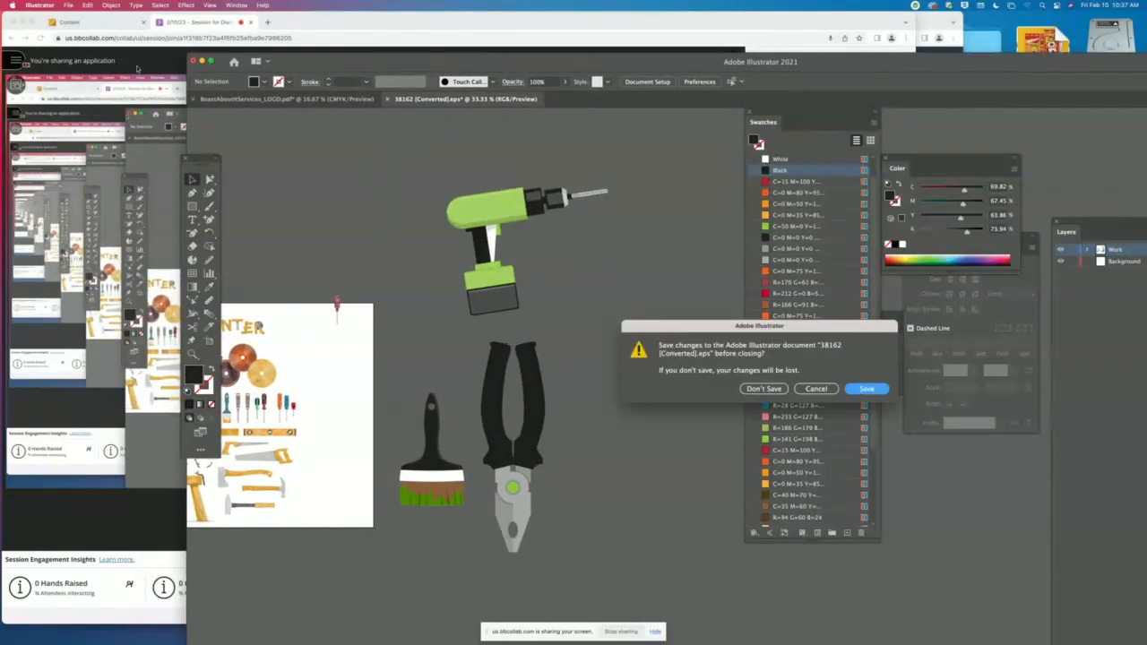
pyautogui.click(774, 391)
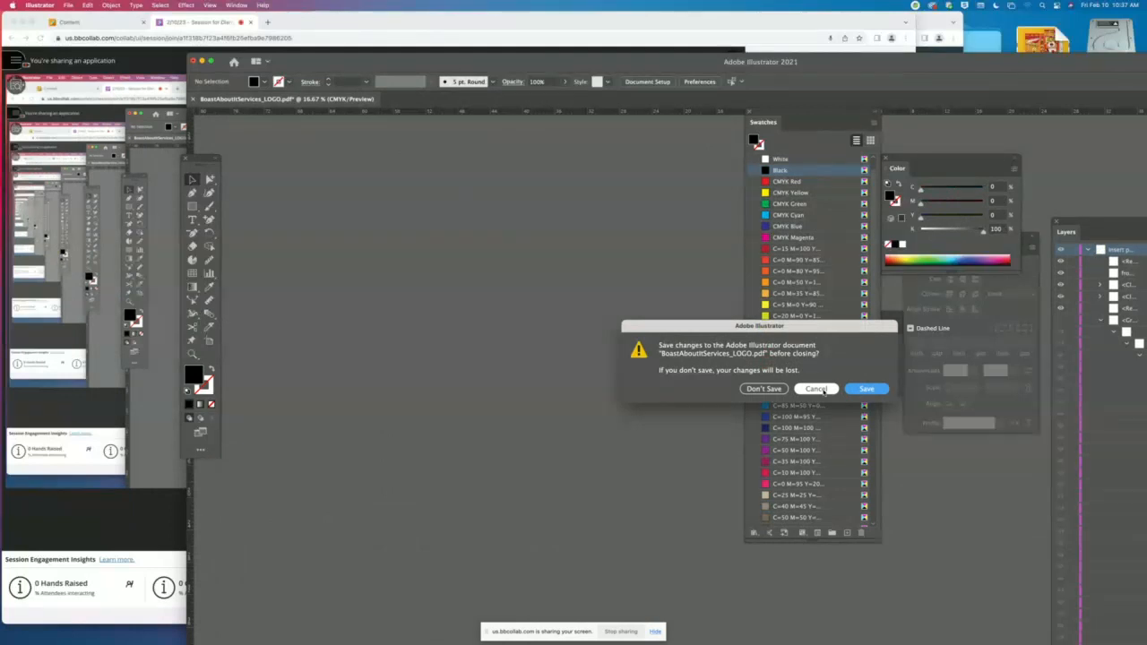
pyautogui.click(815, 389)
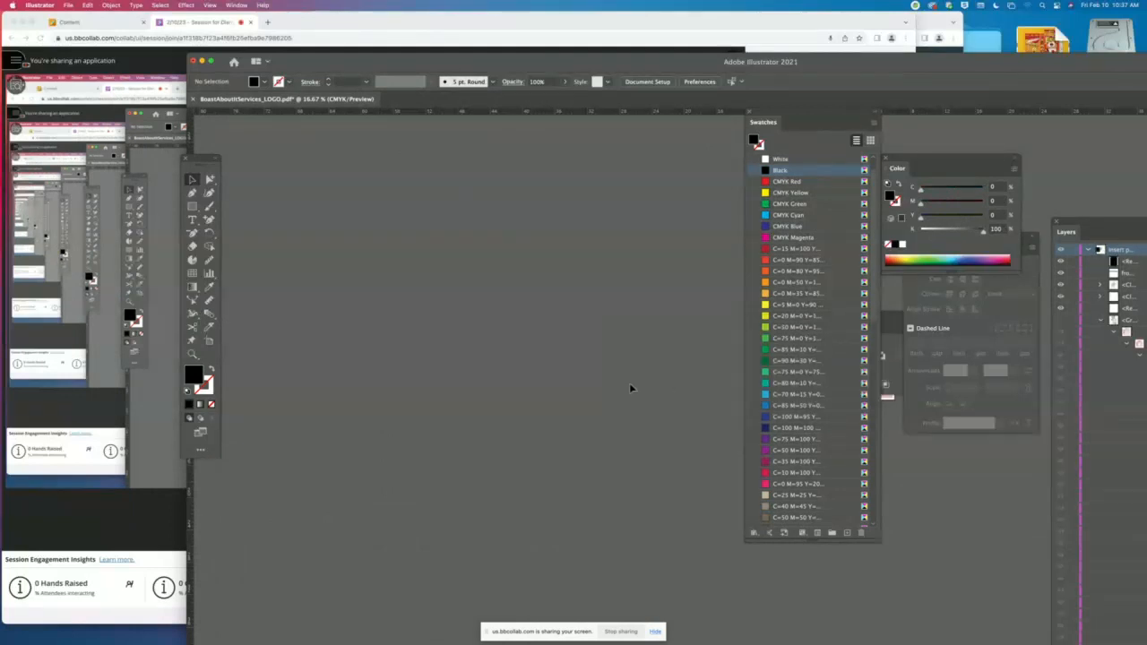
# - Fit the logo PDF's artboard in the window and switch to the Blackboard Collaborate session in Chrome
pyautogui.press('super+0')
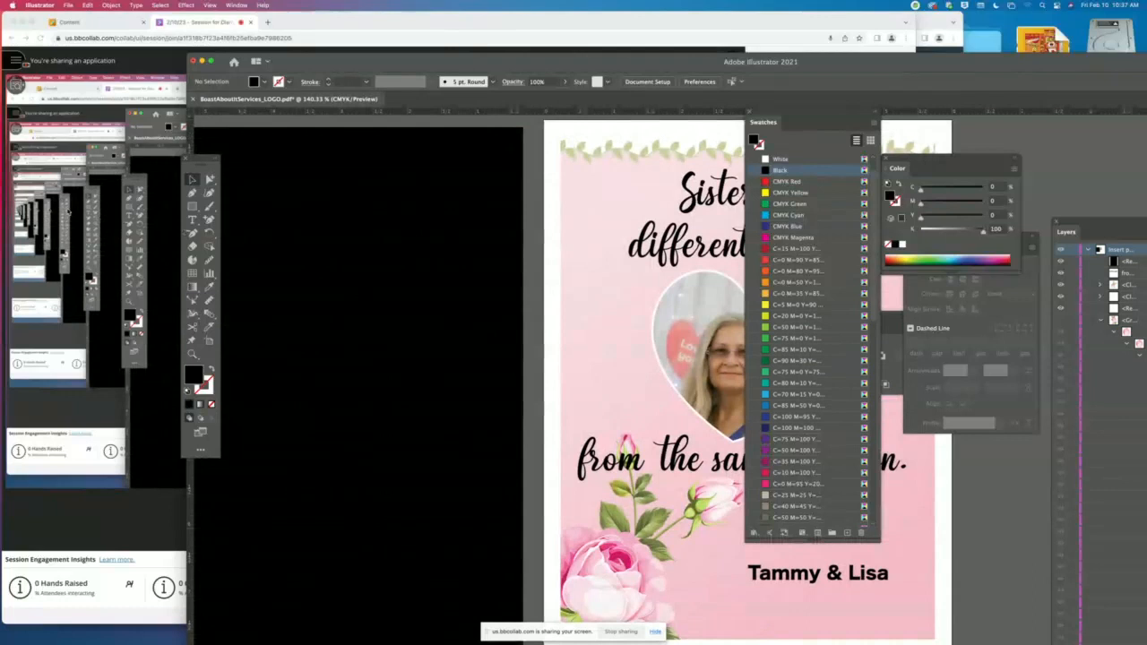
pyautogui.click(18, 61)
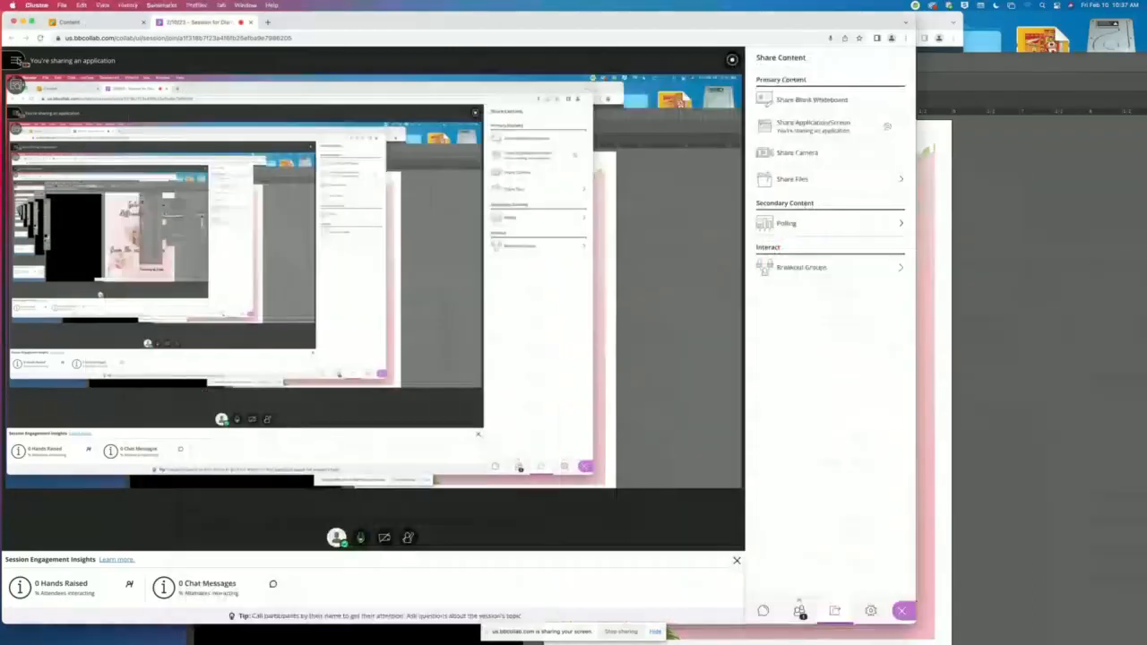